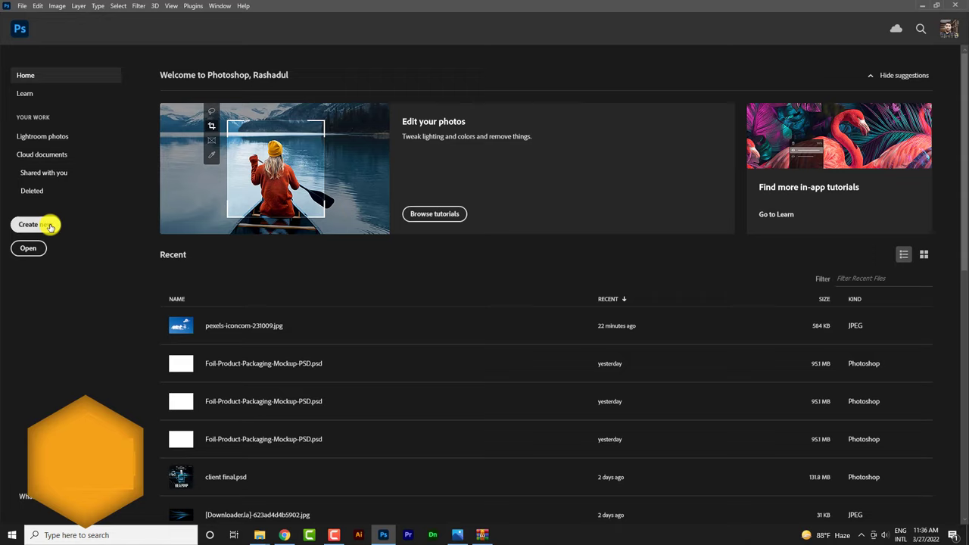
Create a blank A4 print document (210 × 297 mm, 300 ppi) named 'Car Flyer Design'.
click(45, 224)
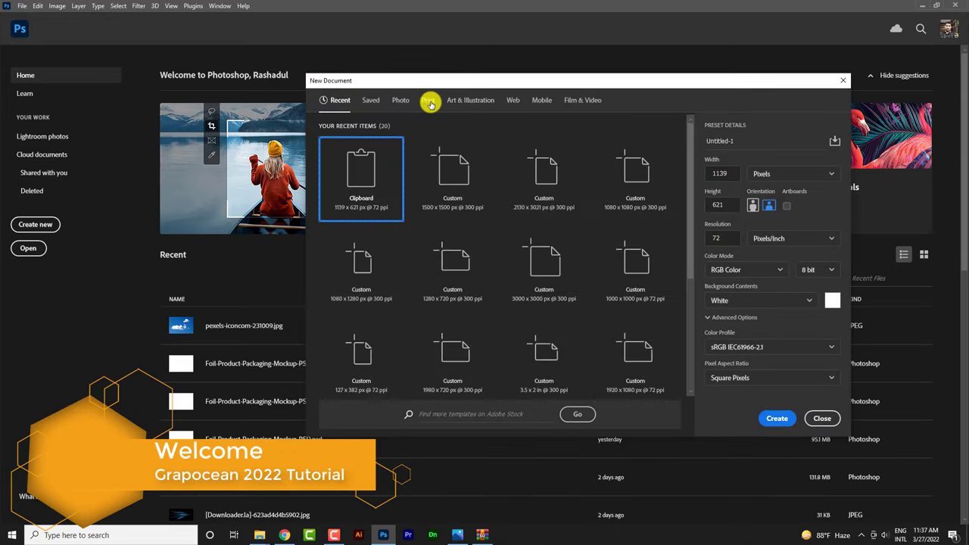
click(429, 99)
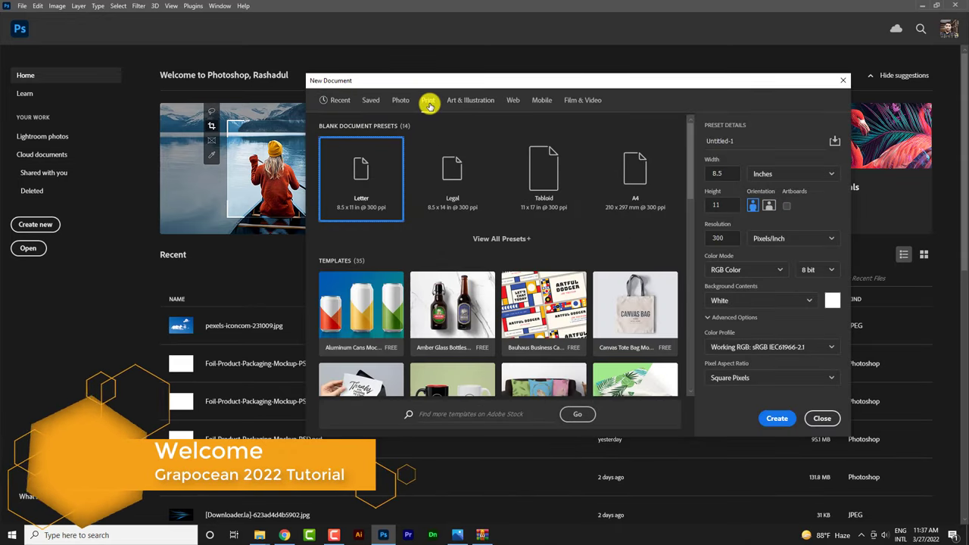
click(647, 177)
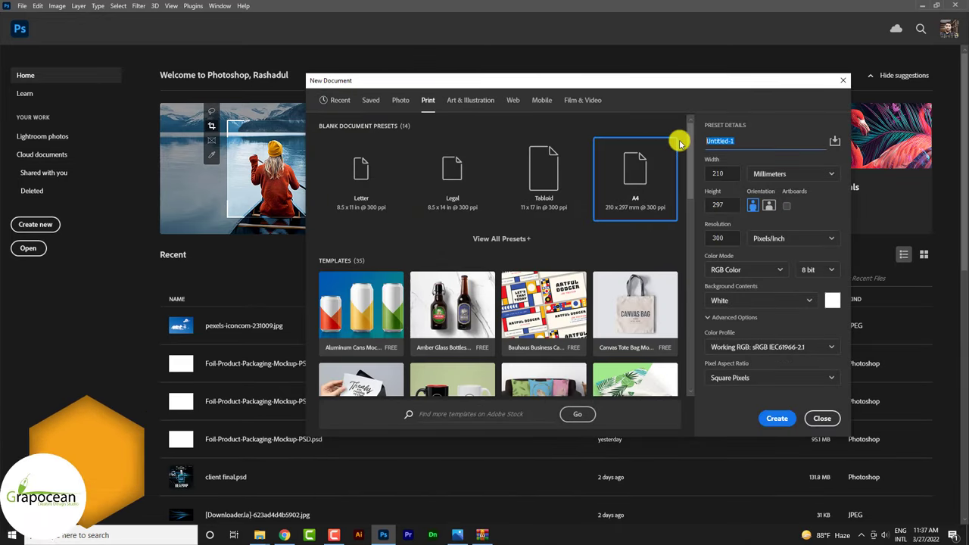
text(Car Flyer Design)
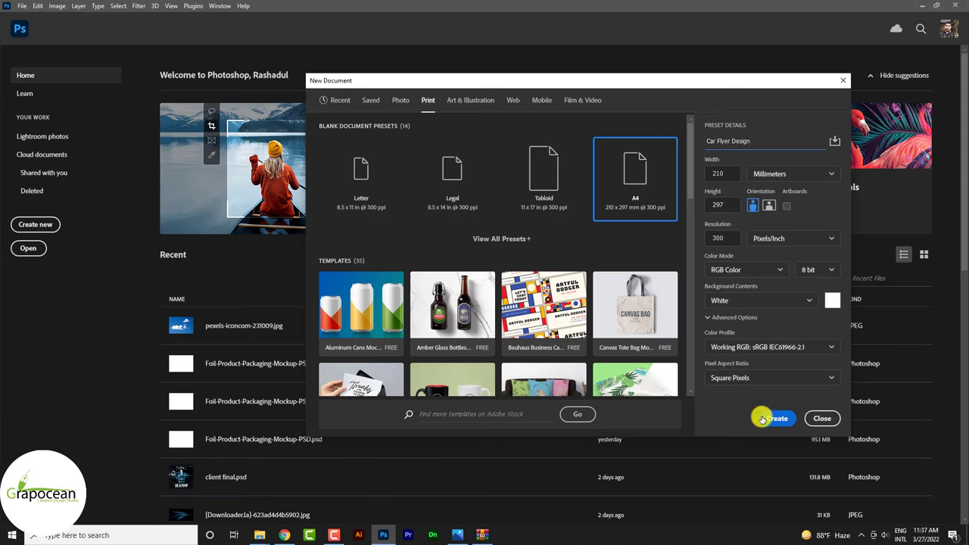
click(766, 418)
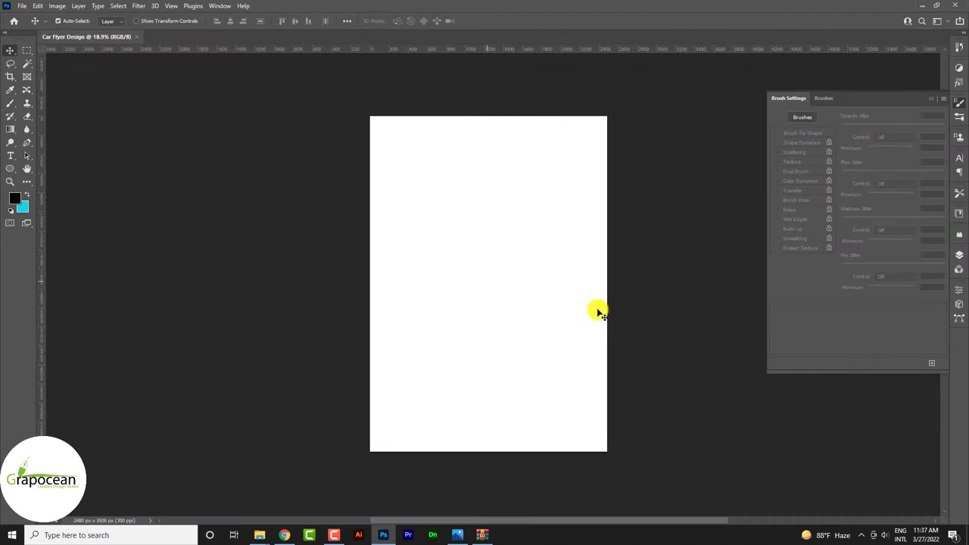
Open pexels-mike-810357.jpg from the Downloads folder.
click(21, 6)
click(33, 26)
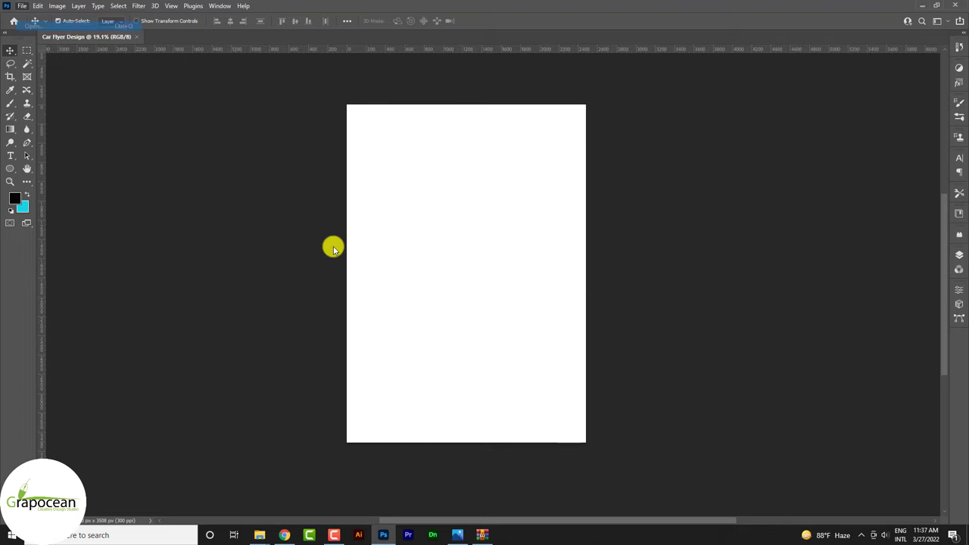
scroll(31, 83, up, 1)
click(44, 90)
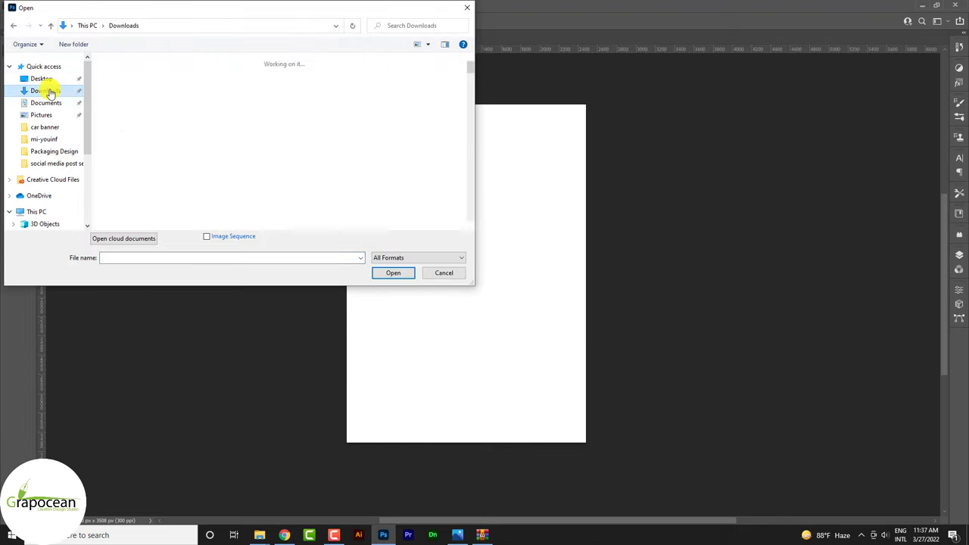
click(393, 273)
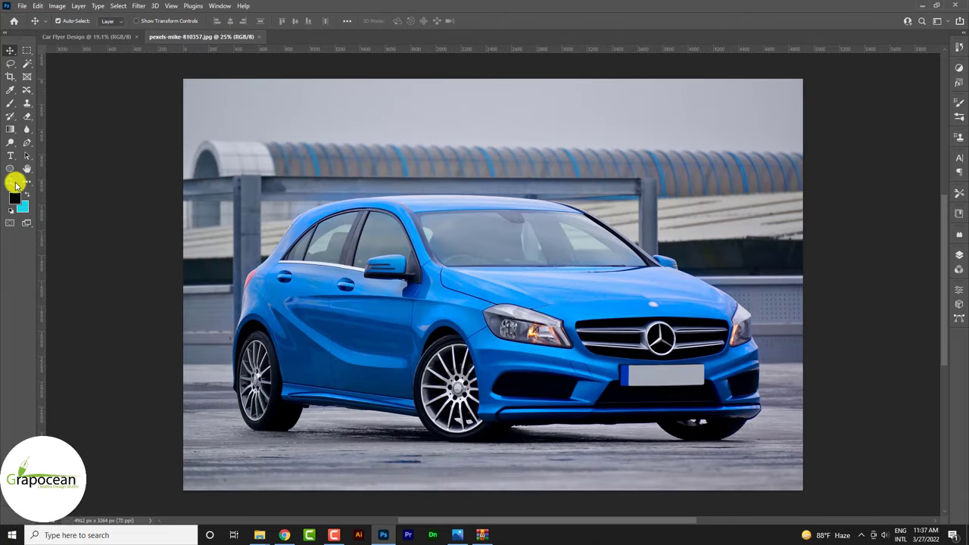
Select the Pen tool, review its variants, and show the Layers panel.
click(27, 141)
right_click(26, 143)
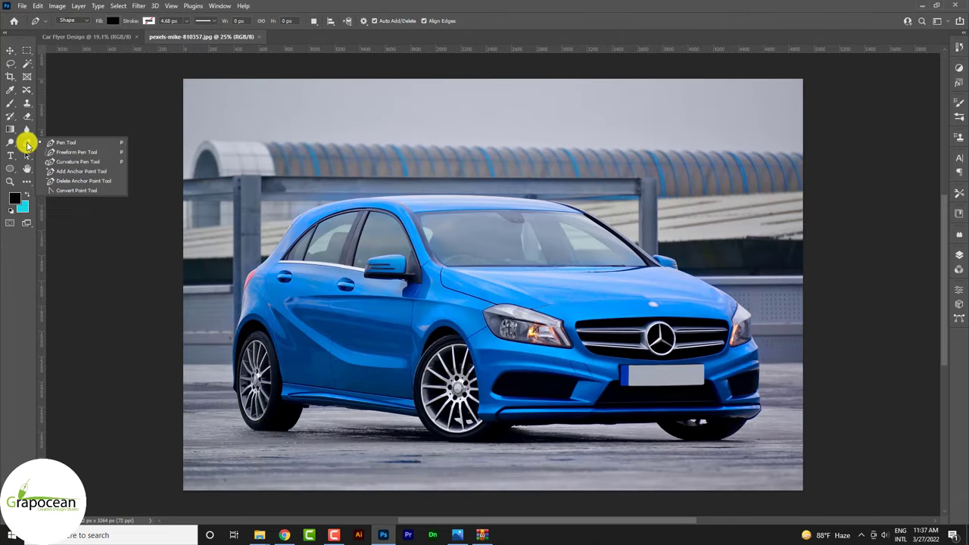
scroll(600, 391, down, 1)
scroll(467, 404, up, 2)
scroll(490, 424, down, 2)
scroll(491, 424, up, 1)
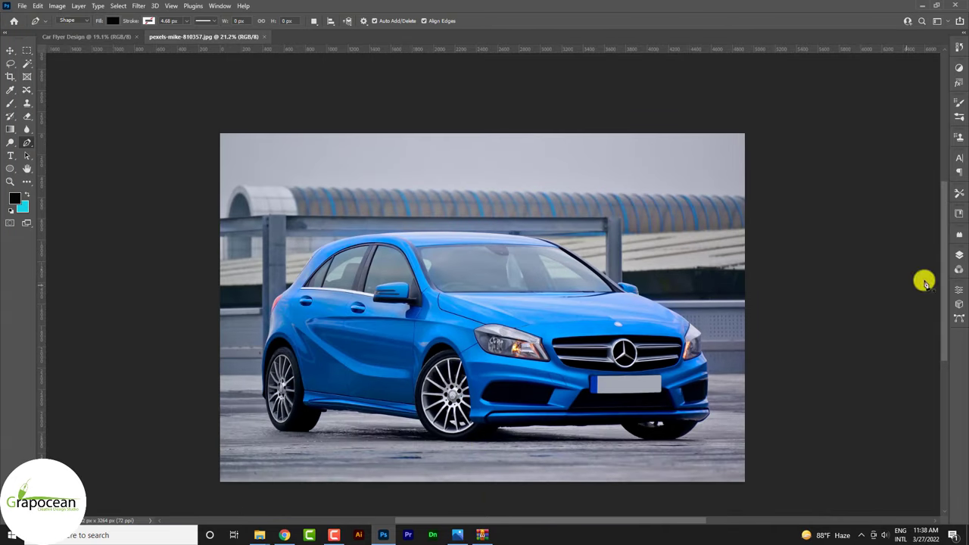
click(959, 256)
Unlock the background as Layer 0 and view the Red, Green and Blue channels individually.
click(914, 257)
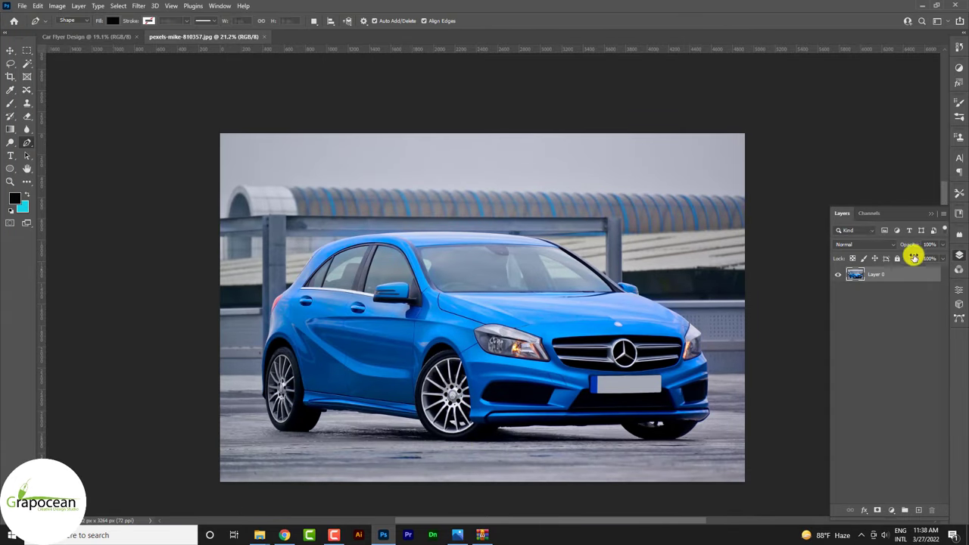
click(870, 215)
click(836, 242)
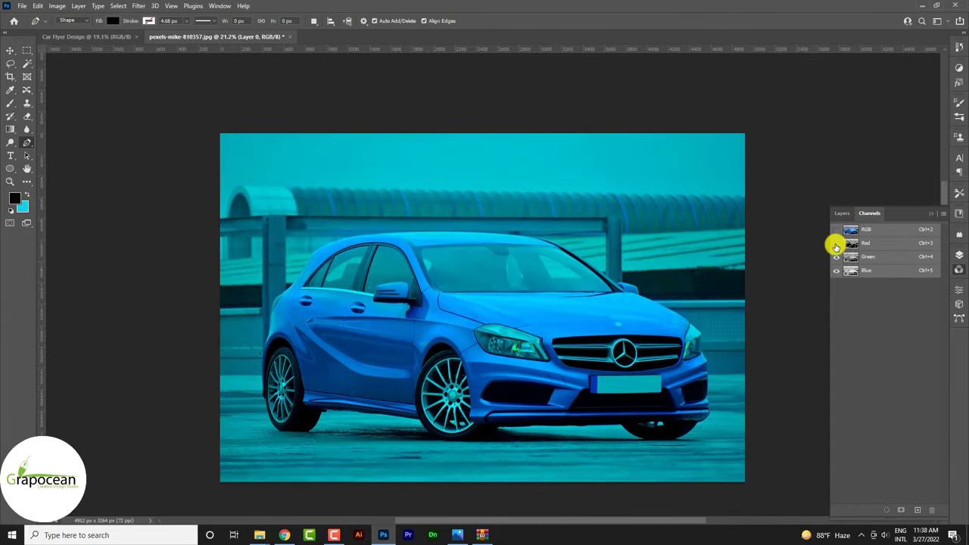
click(836, 256)
click(836, 242)
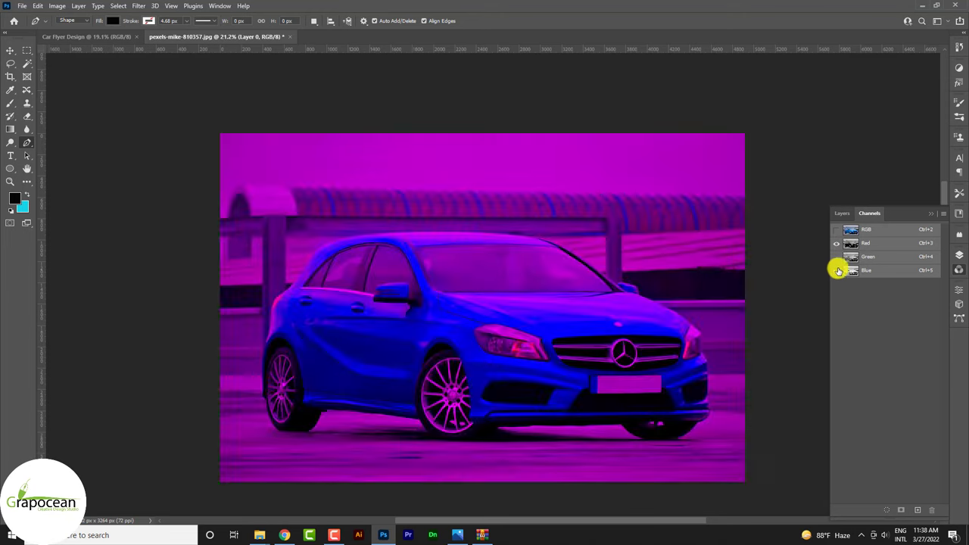
click(837, 270)
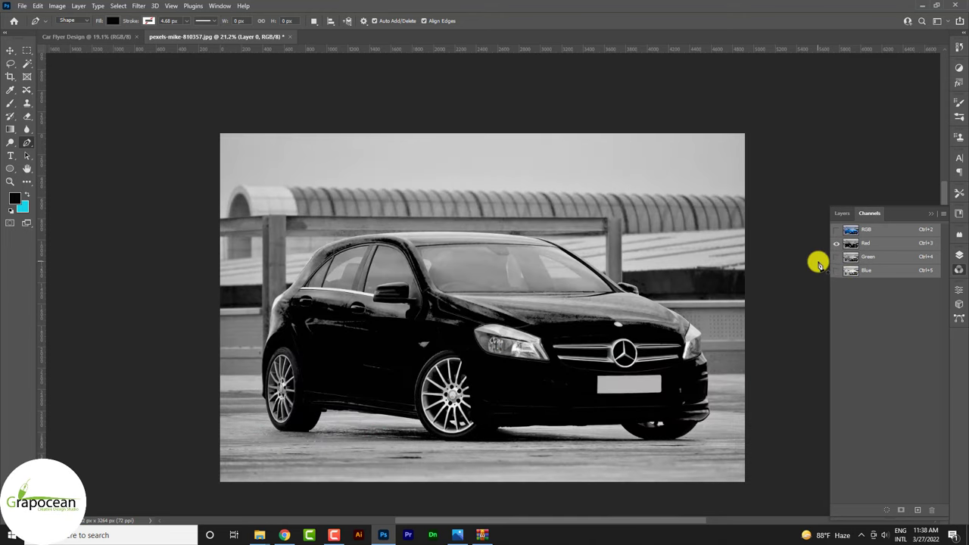
Duplicate the Red channel as Red copy.
click(872, 244)
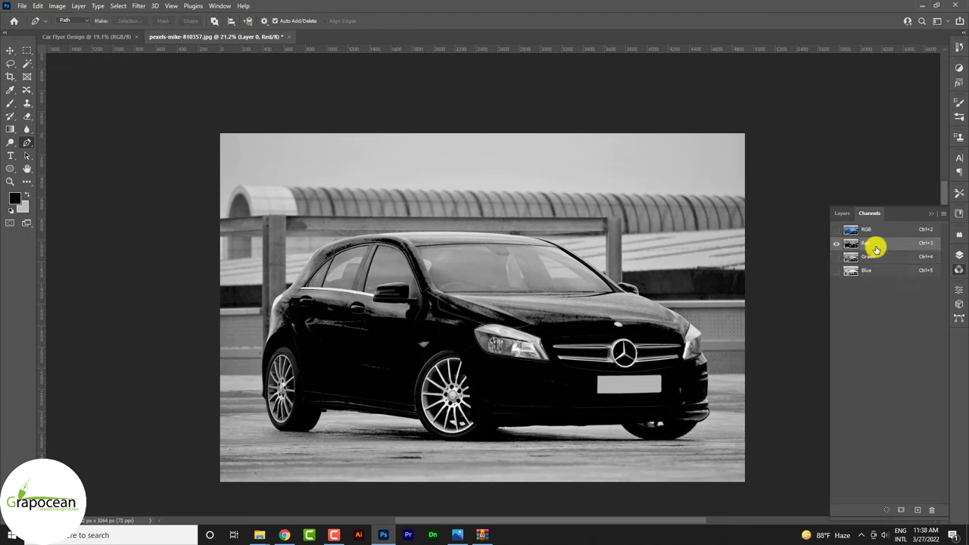
drag(918, 509, 918, 508)
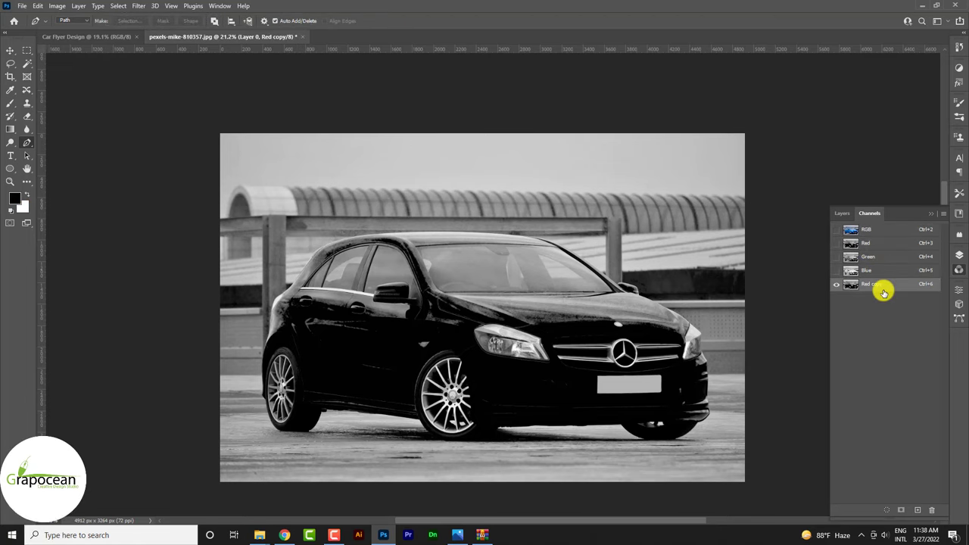
key(i)
key(ctrl+k)
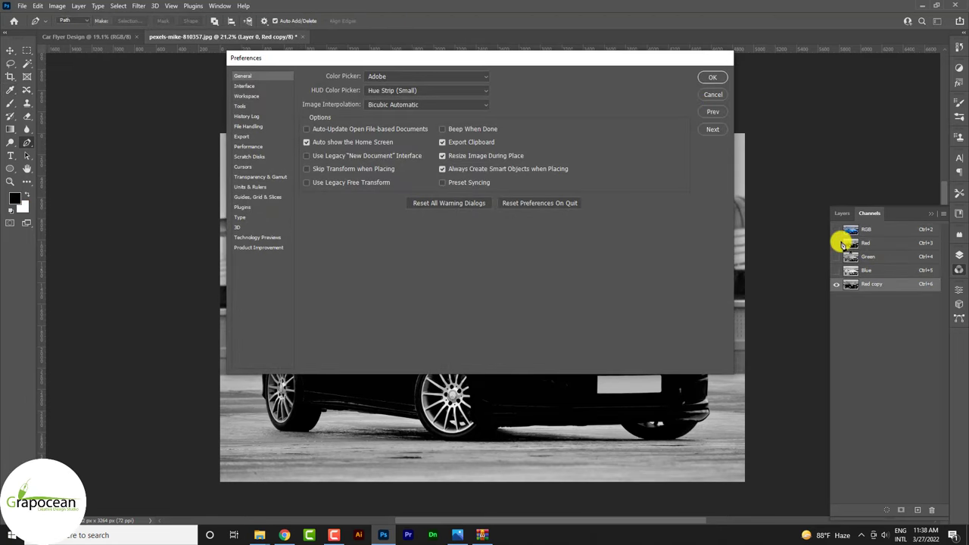
key(Escape)
Apply Levels 0 / 1.55 / 127 to Red copy to whiten the background.
key(ctrl+l)
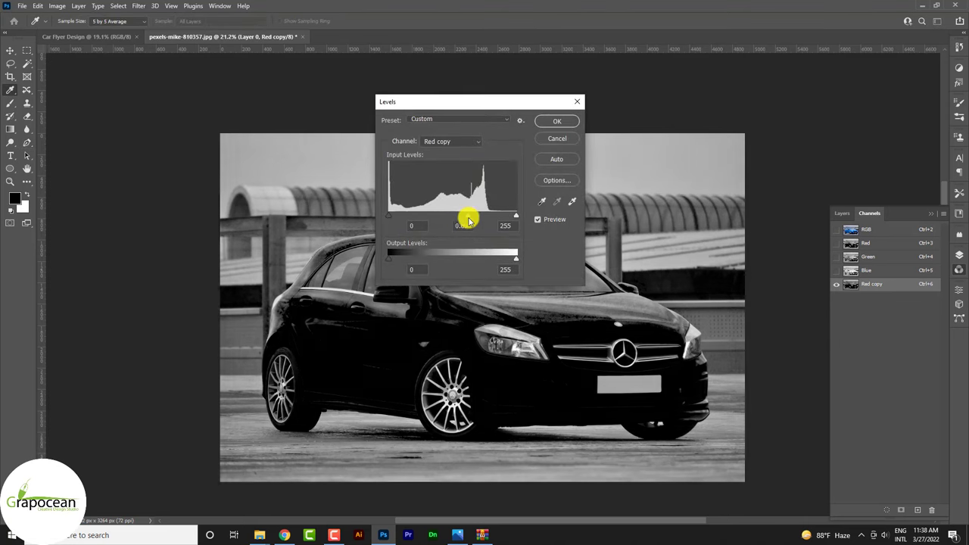
mouse_move(469, 220)
mouse_down()
mouse_move(493, 217)
mouse_move(484, 215)
mouse_up()
mouse_move(386, 215)
mouse_down()
mouse_move(437, 225)
mouse_move(371, 218)
mouse_up()
drag(486, 217, 434, 216)
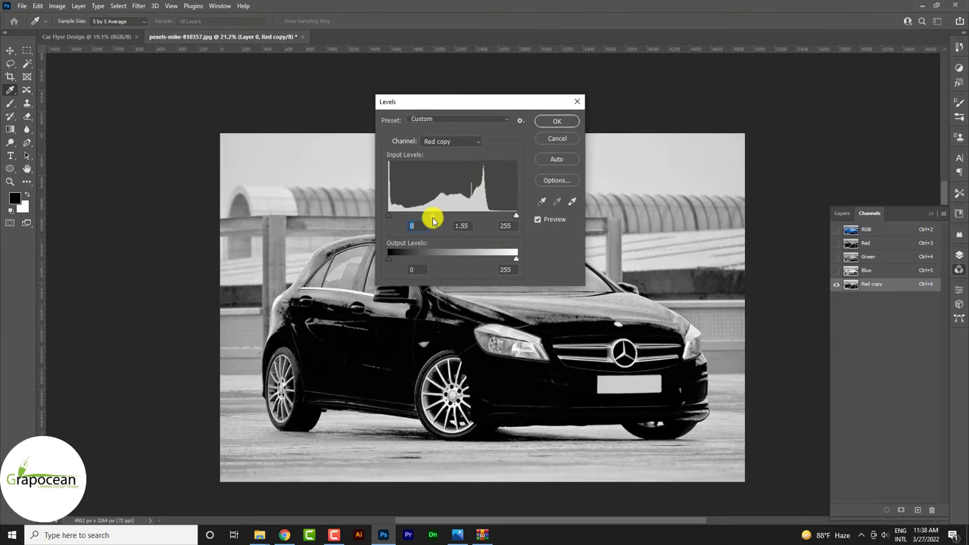
drag(515, 216, 455, 219)
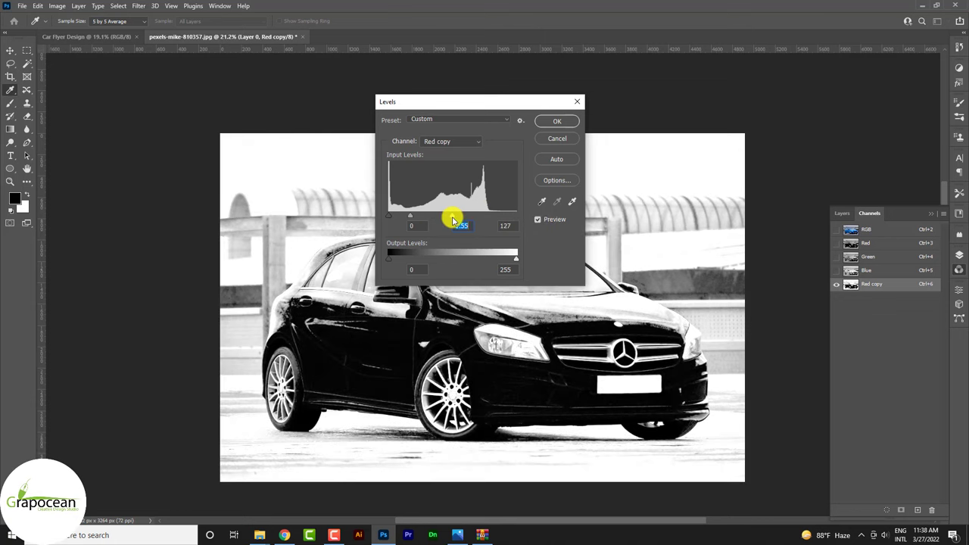
key(Tab)
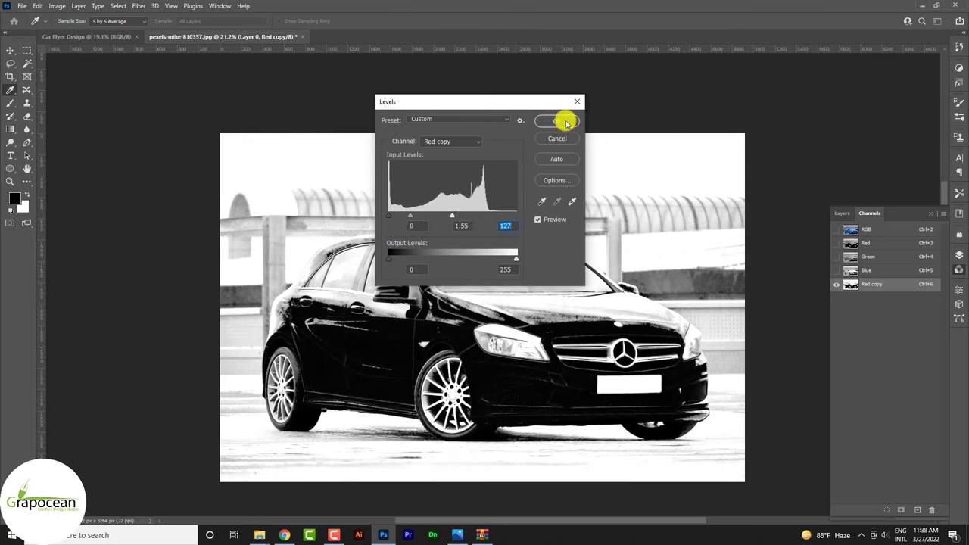
click(566, 123)
key(p)
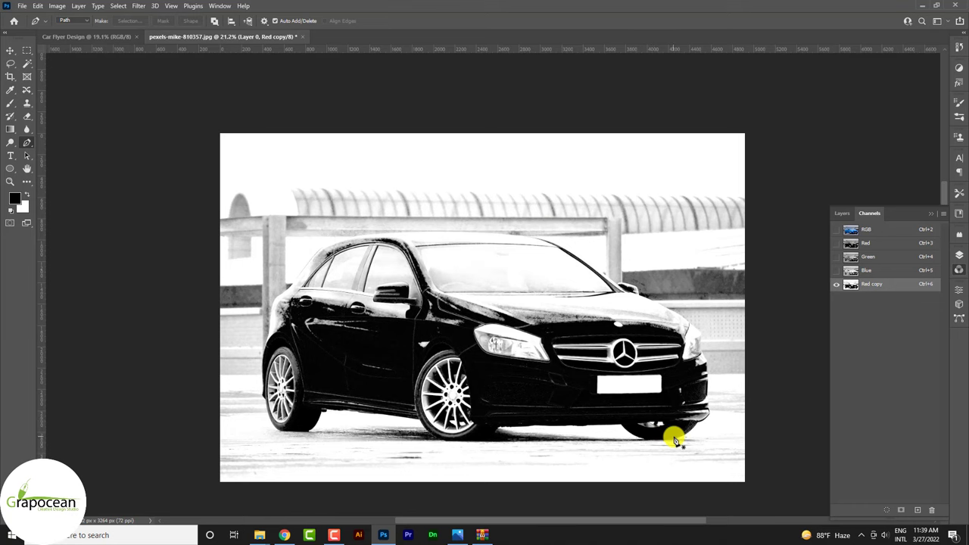
Zoom in and start the pen path along the lower bumper and around the front tire.
double_click(492, 444)
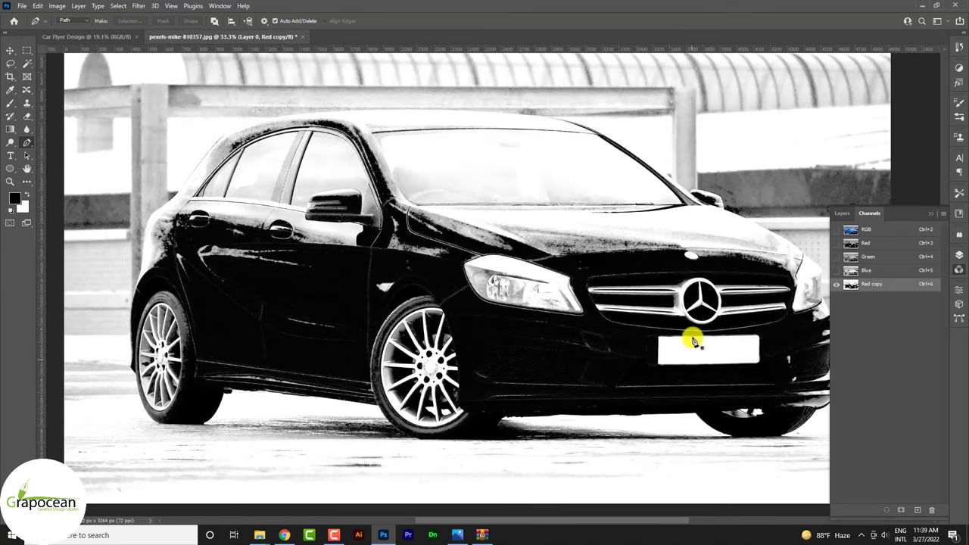
scroll(693, 341, up, 1)
scroll(502, 321, up, 2)
scroll(610, 395, up, 2)
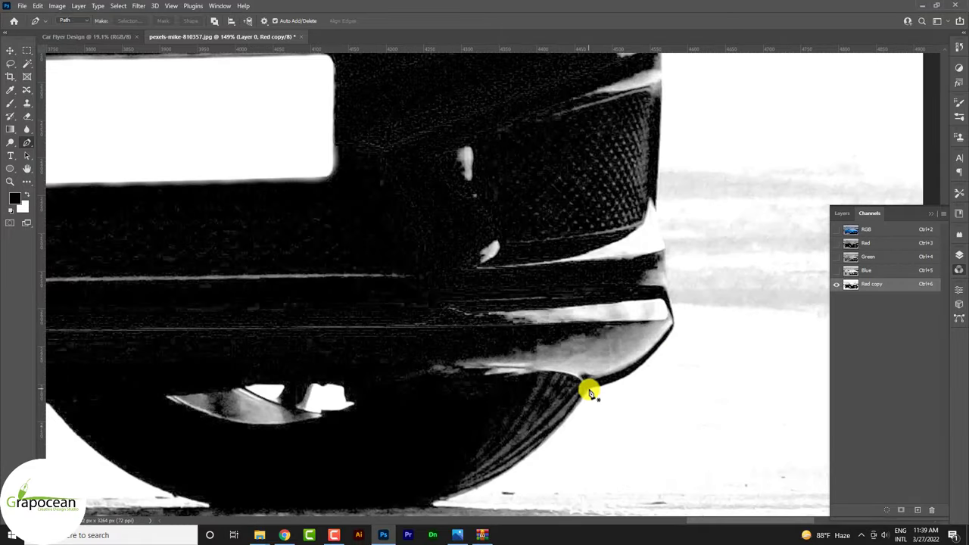
click(589, 391)
drag(556, 443, 654, 307)
drag(534, 369, 452, 387)
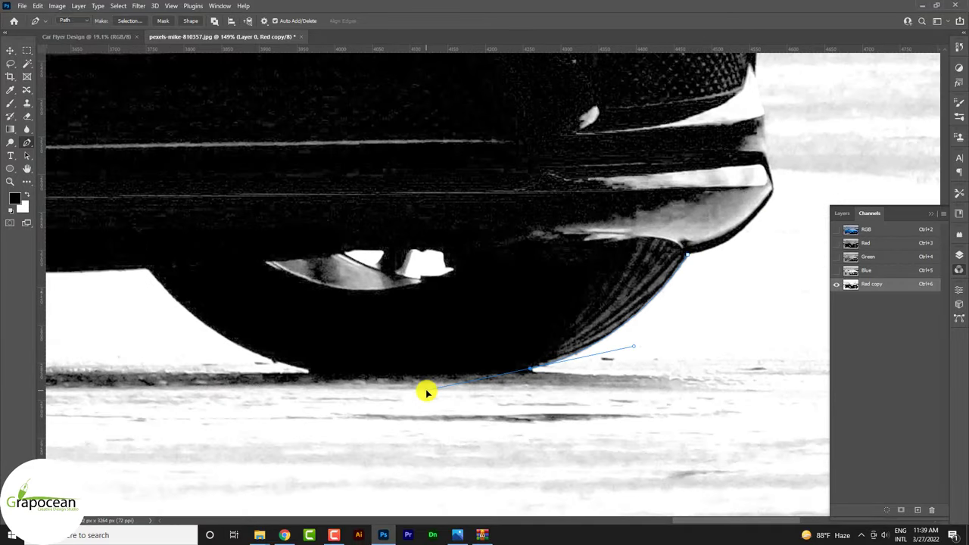
drag(255, 356, 234, 342)
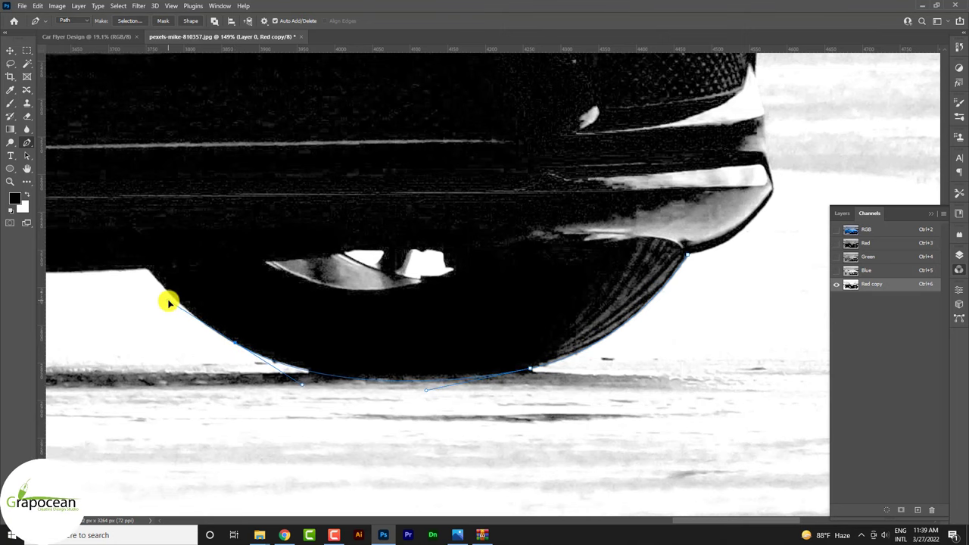
scroll(345, 344, down, 2)
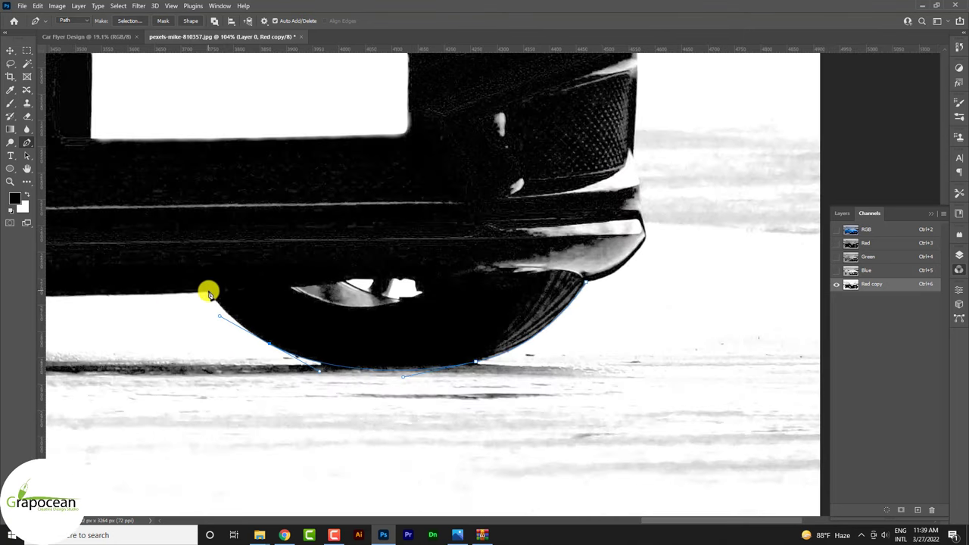
scroll(389, 346, down, 2)
scroll(552, 325, down, 3)
scroll(320, 310, up, 3)
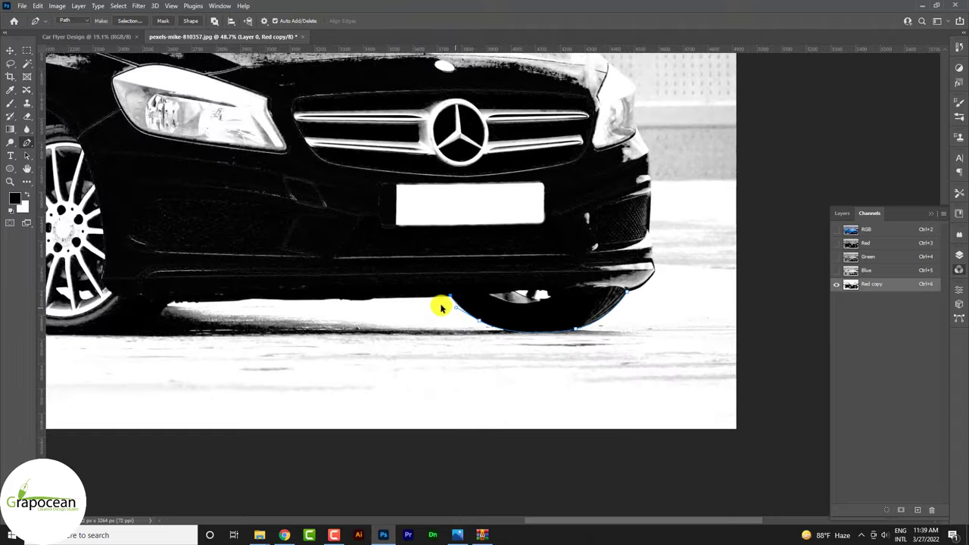
scroll(442, 307, up, 2)
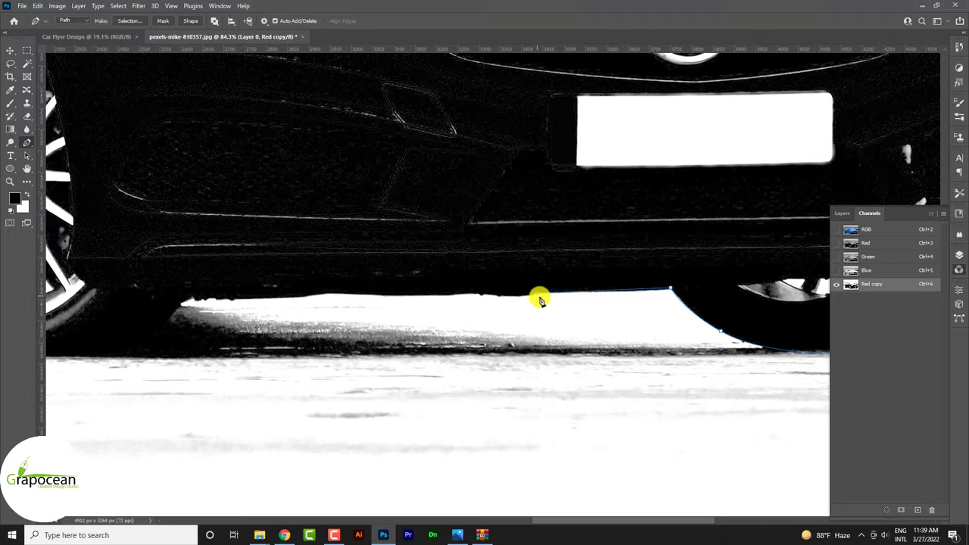
scroll(539, 301, up, 2)
Add an anchor along the bumper's lower edge while panning around the car.
click(461, 288)
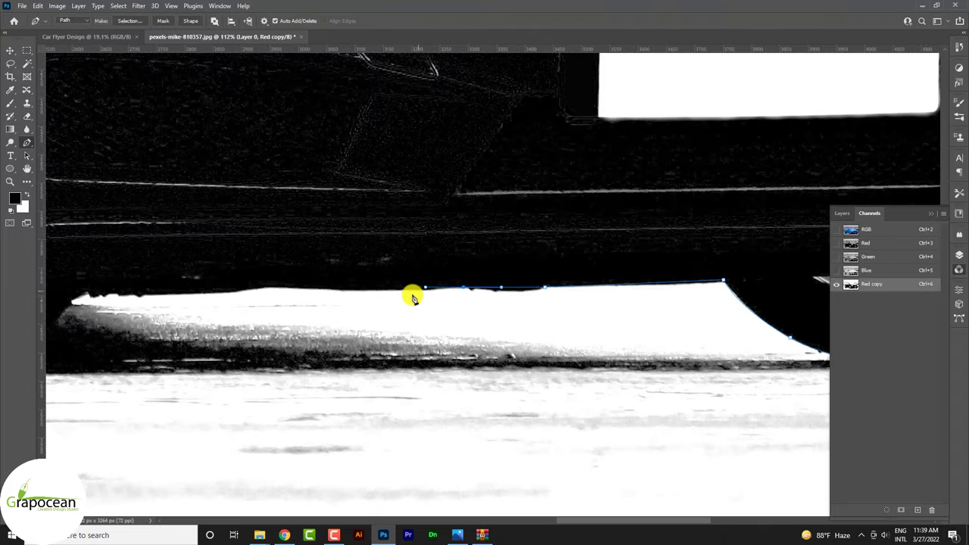
scroll(335, 300, down, 3)
scroll(461, 285, up, 3)
scroll(510, 264, up, 2)
scroll(352, 276, up, 1)
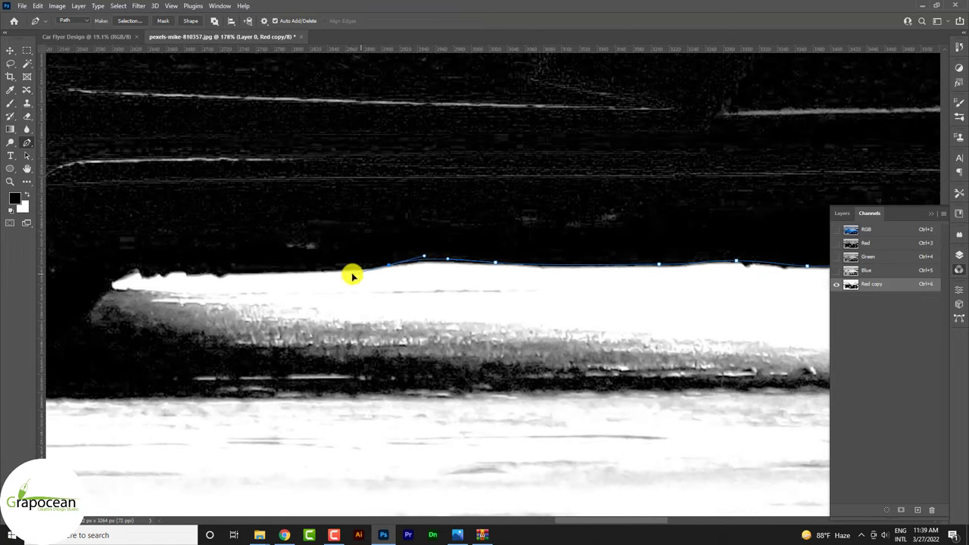
scroll(352, 277, left, 3)
scroll(337, 295, down, 3)
scroll(443, 298, up, 1)
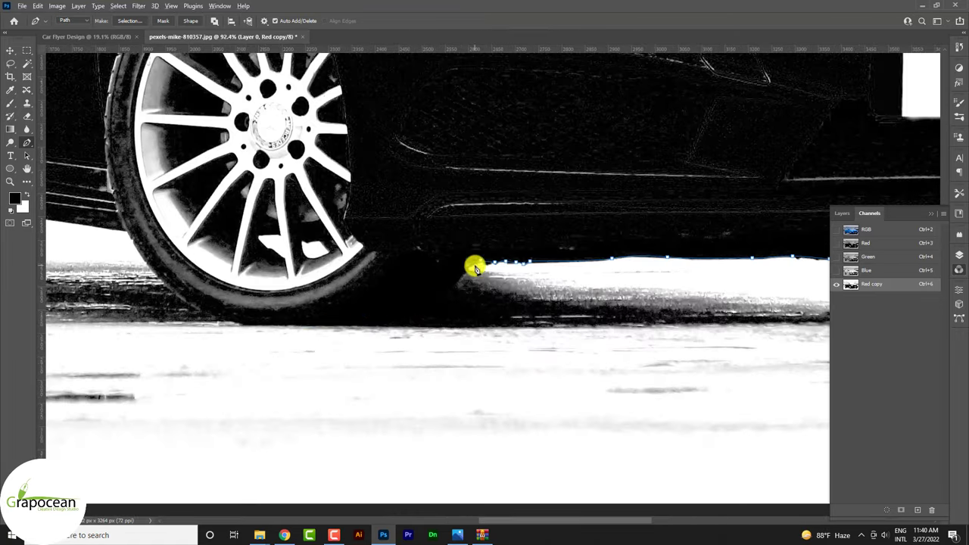
scroll(473, 266, up, 3)
scroll(216, 346, down, 3)
scroll(286, 383, up, 1)
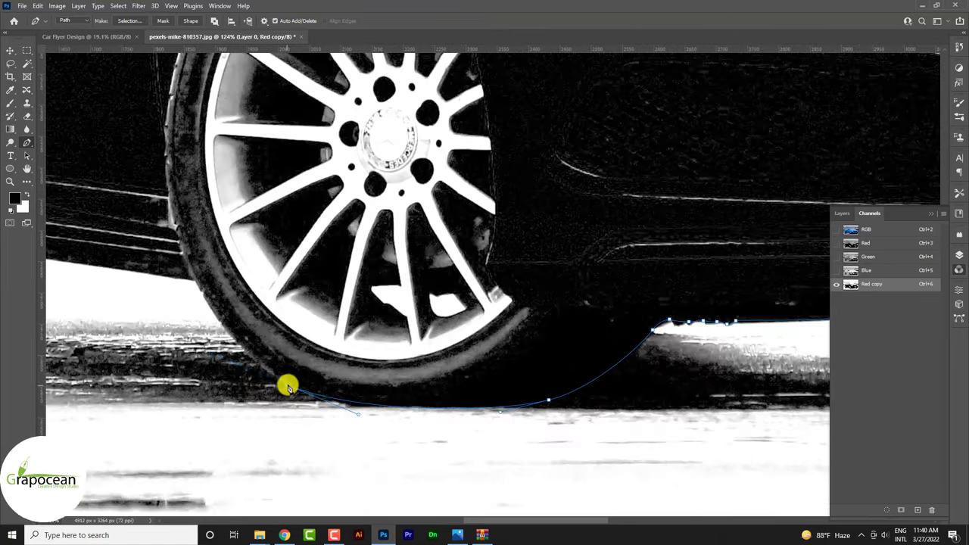
scroll(410, 426, up, 2)
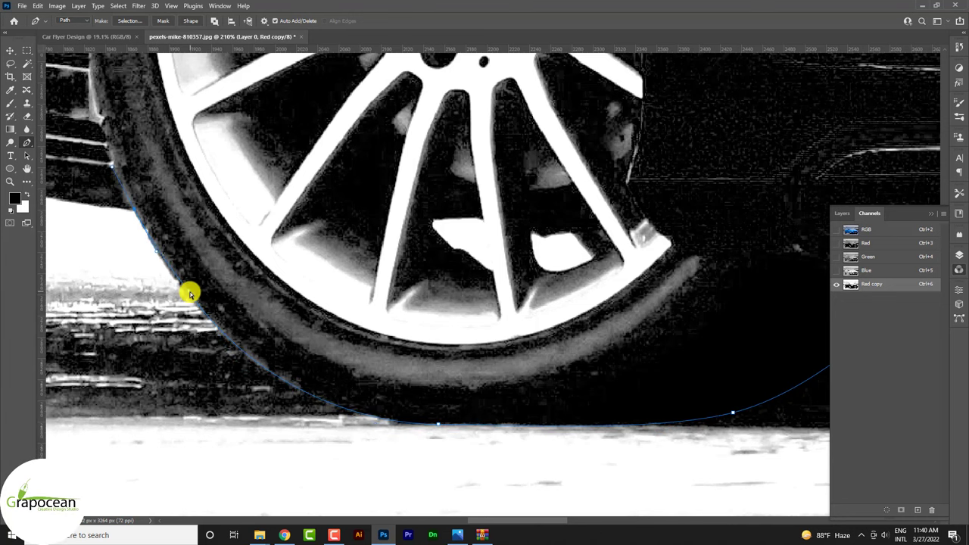
scroll(668, 321, down, 3)
scroll(530, 285, left, 3)
scroll(599, 251, up, 1)
scroll(454, 244, up, 2)
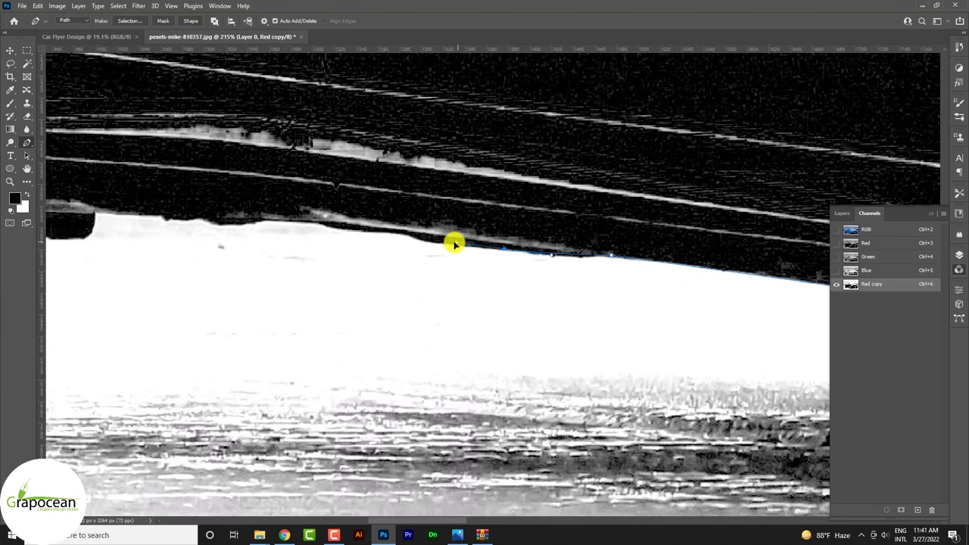
scroll(462, 254, up, 1)
scroll(454, 261, up, 1)
scroll(469, 242, up, 1)
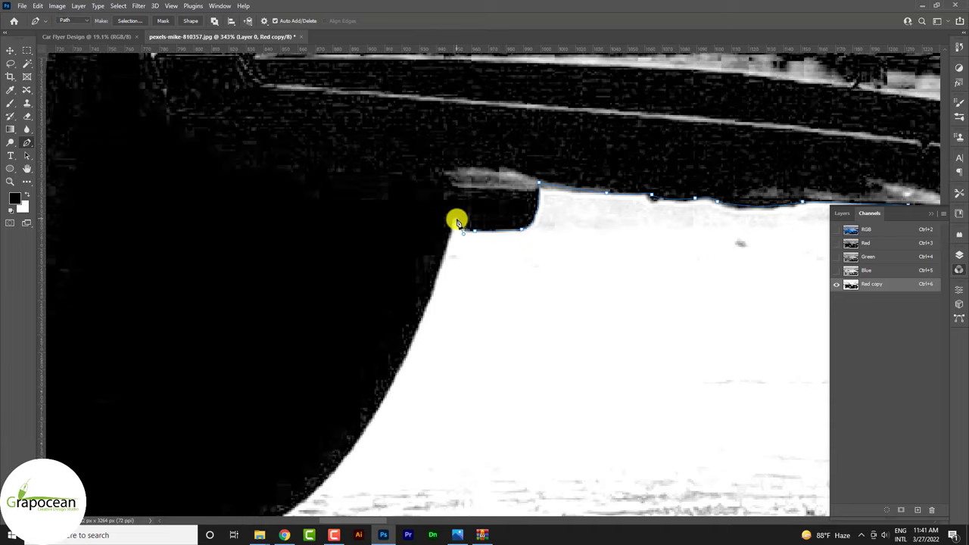
scroll(456, 221, down, 3)
scroll(372, 330, up, 2)
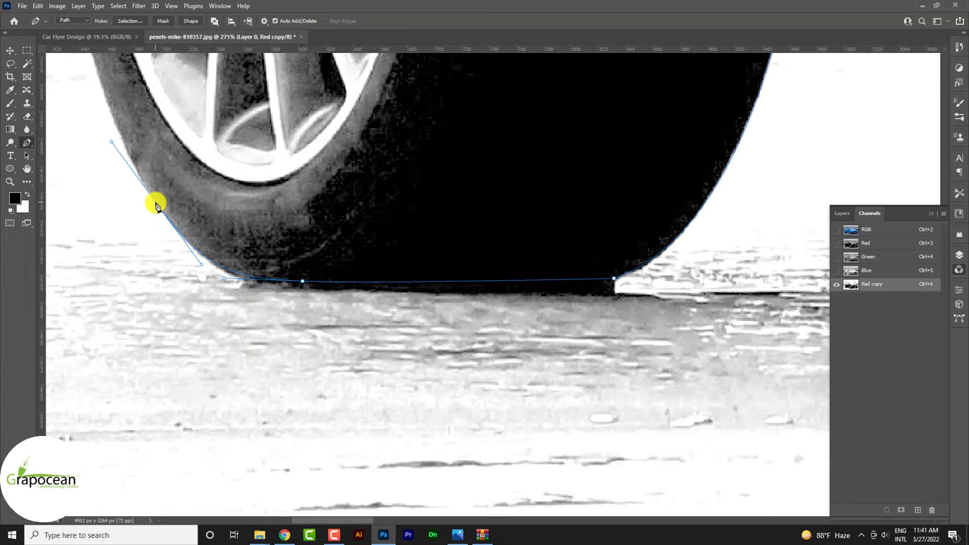
scroll(264, 305, up, 3)
scroll(244, 138, left, 3)
scroll(186, 227, up, 2)
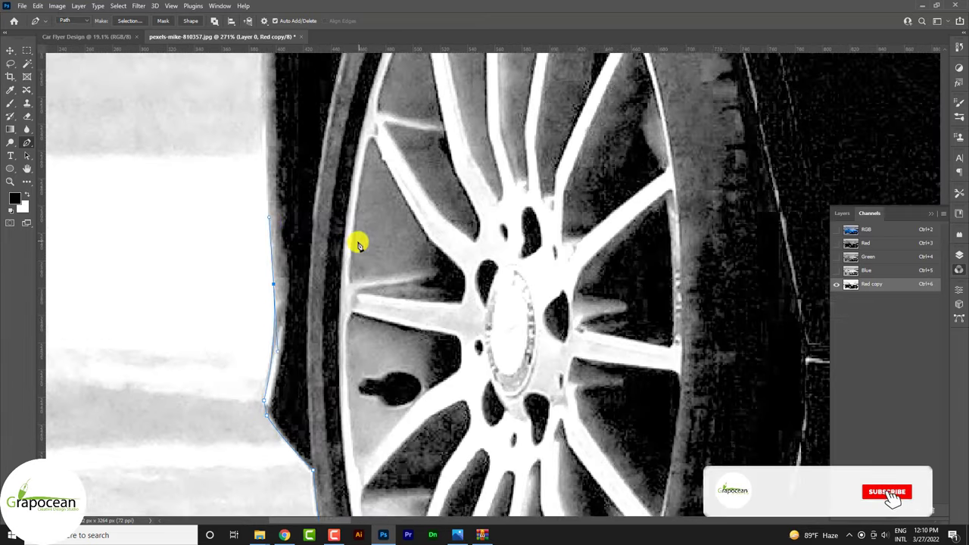
scroll(358, 243, up, 2)
scroll(329, 386, down, 2)
scroll(257, 393, down, 1)
scroll(275, 402, down, 1)
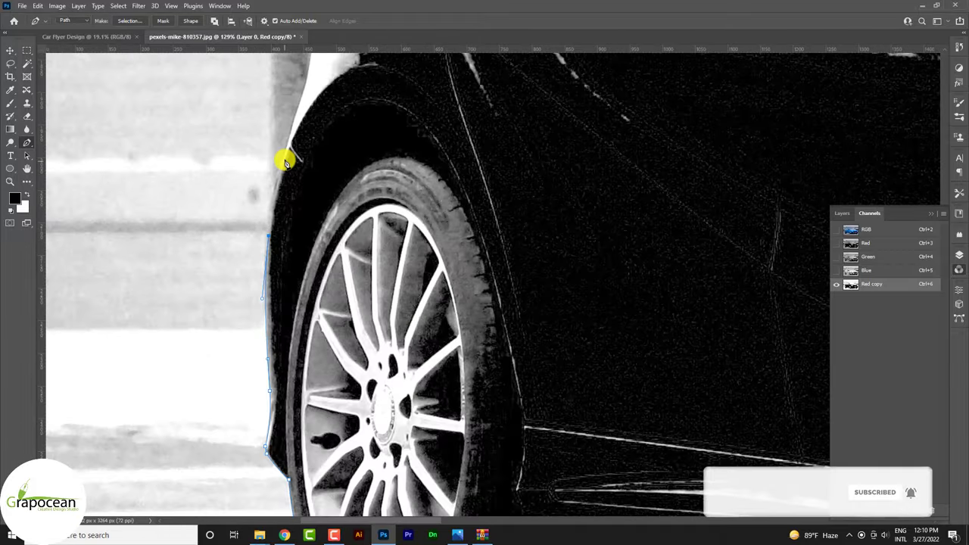
scroll(330, 207, up, 1)
scroll(337, 225, up, 1)
scroll(381, 164, up, 1)
Trace curved anchors along the wheel arch, body edge, roofline and side mirror.
drag(369, 183, 404, 145)
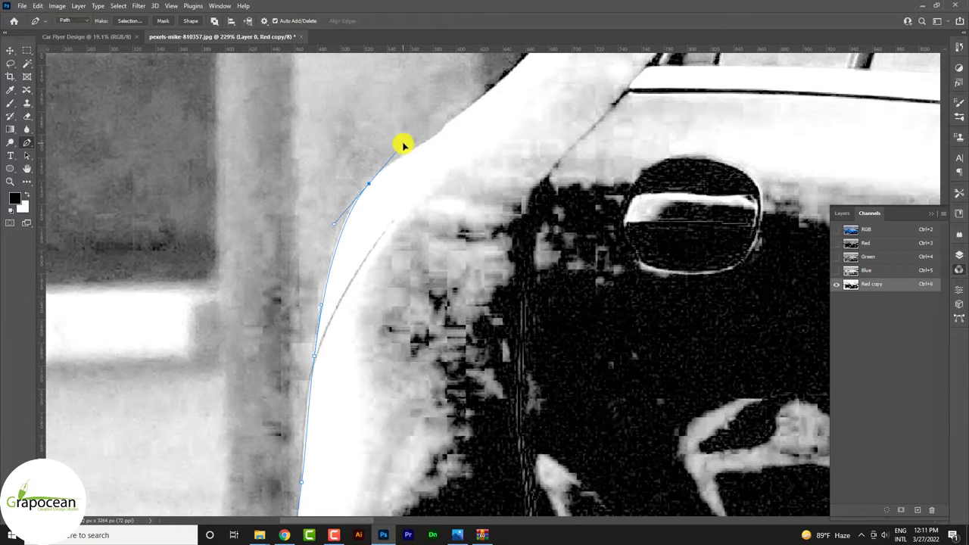
scroll(480, 340, up, 3)
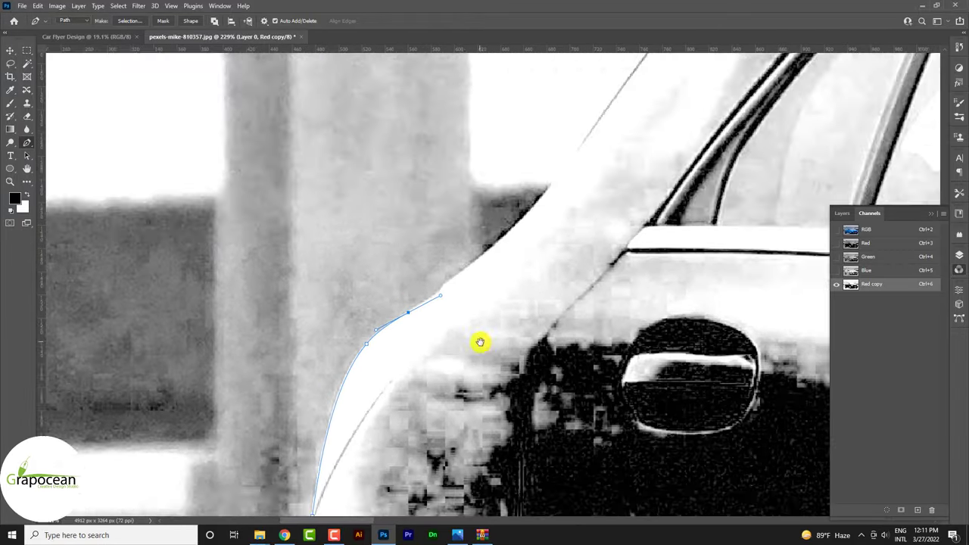
drag(444, 302, 506, 231)
scroll(489, 285, up, 1)
scroll(530, 172, down, 1)
scroll(530, 173, down, 2)
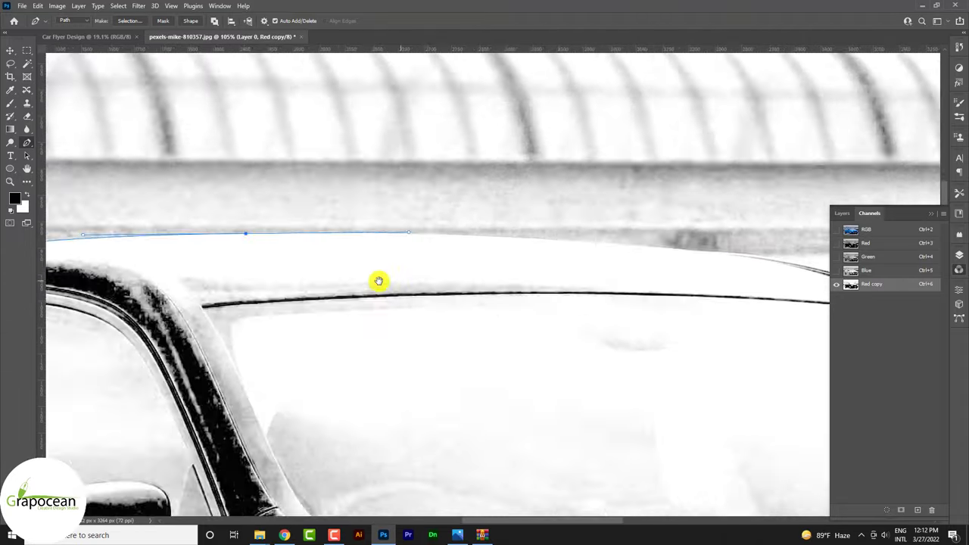
drag(504, 250, 676, 308)
scroll(676, 309, up, 3)
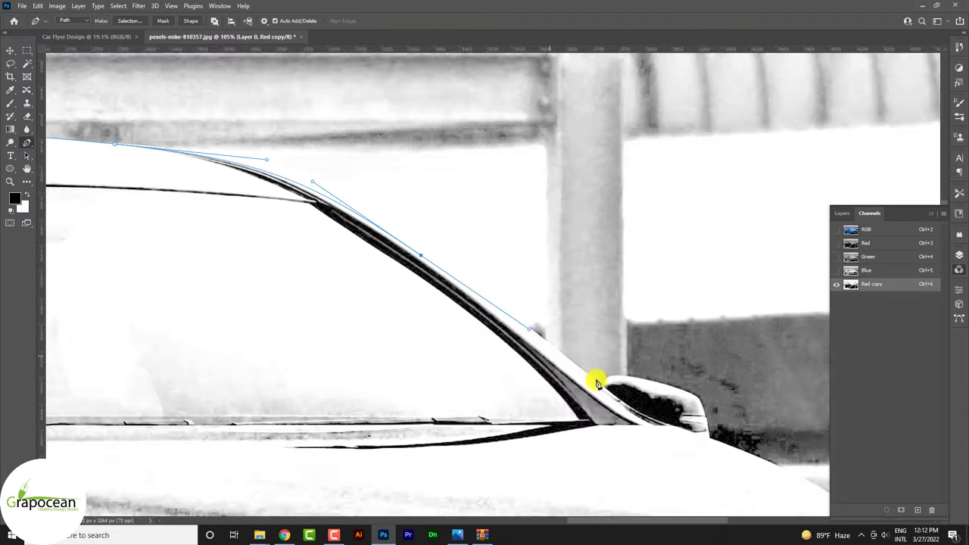
scroll(593, 378, up, 2)
scroll(742, 472, down, 2)
click(422, 294)
drag(464, 269, 517, 281)
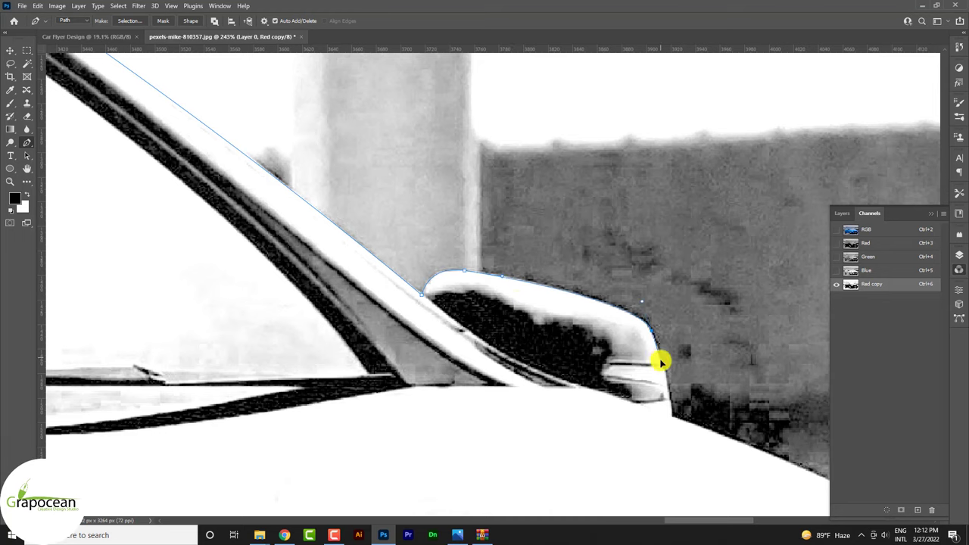
Add anchors along the front edge and bumper, then close the outline under the bumper.
scroll(676, 424, down, 5)
scroll(683, 225, right, 5)
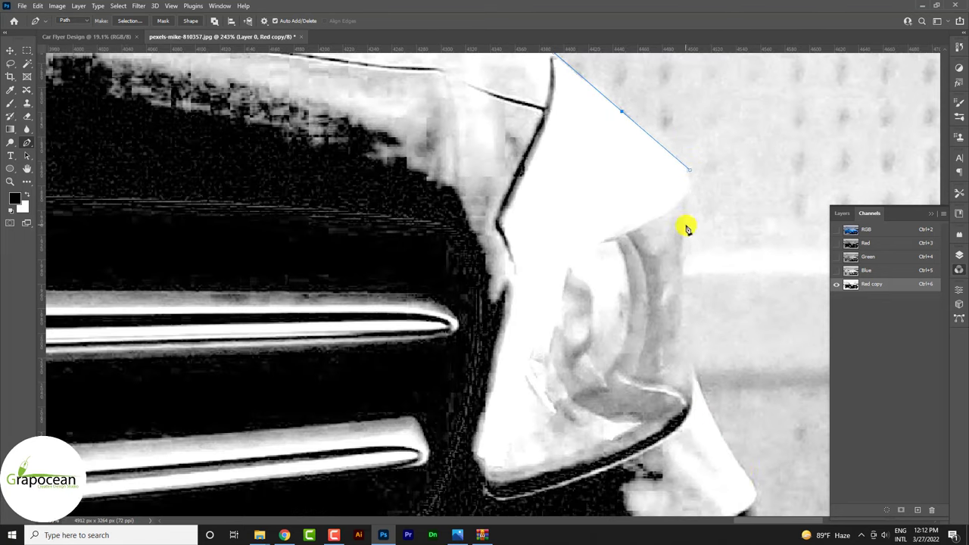
click(721, 217)
click(723, 283)
scroll(697, 208, up, 1)
scroll(709, 180, down, 5)
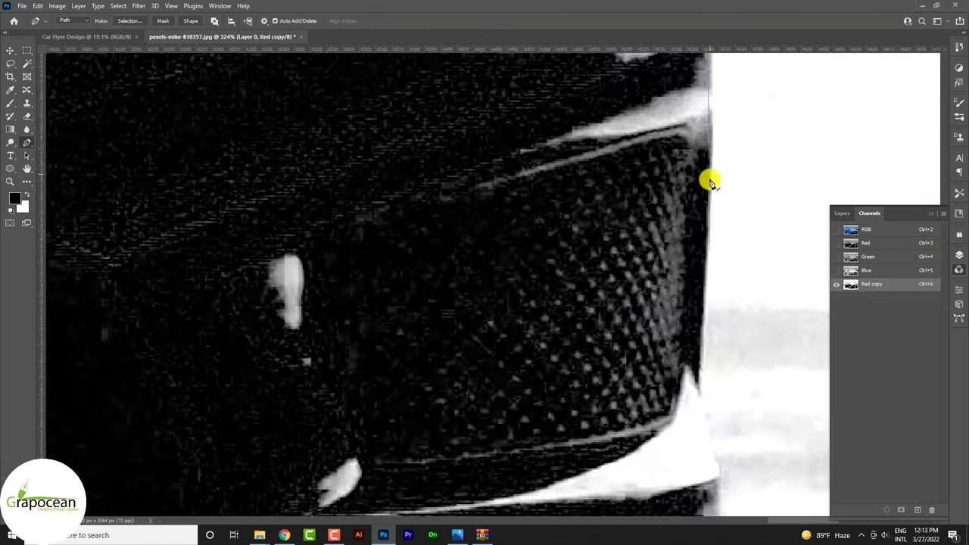
scroll(703, 231, down, 5)
click(672, 146)
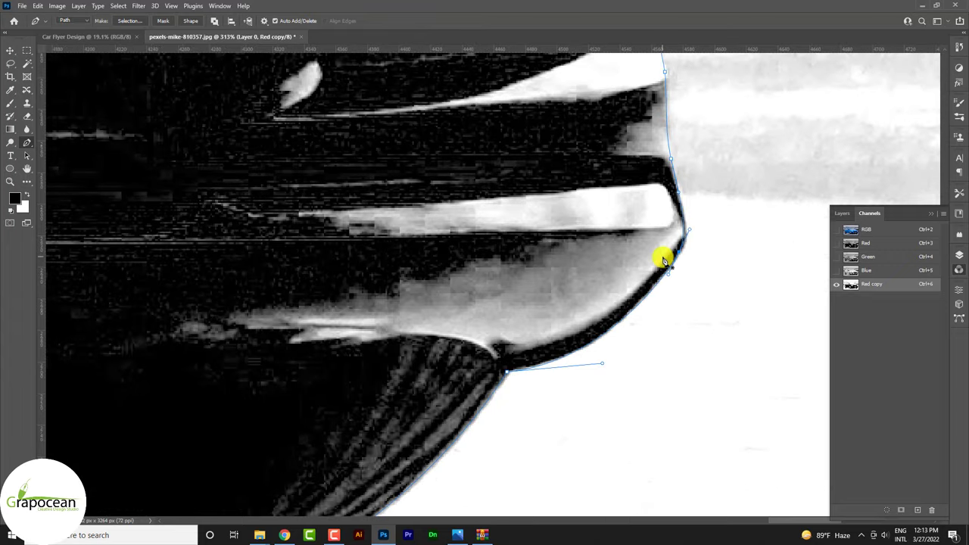
scroll(663, 259, left, 5)
scroll(552, 330, up, 1)
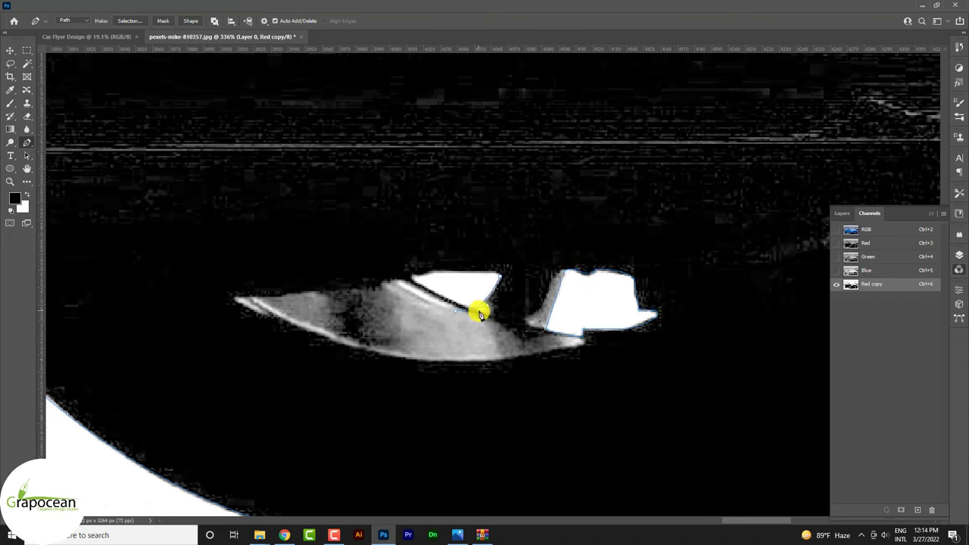
click(472, 310)
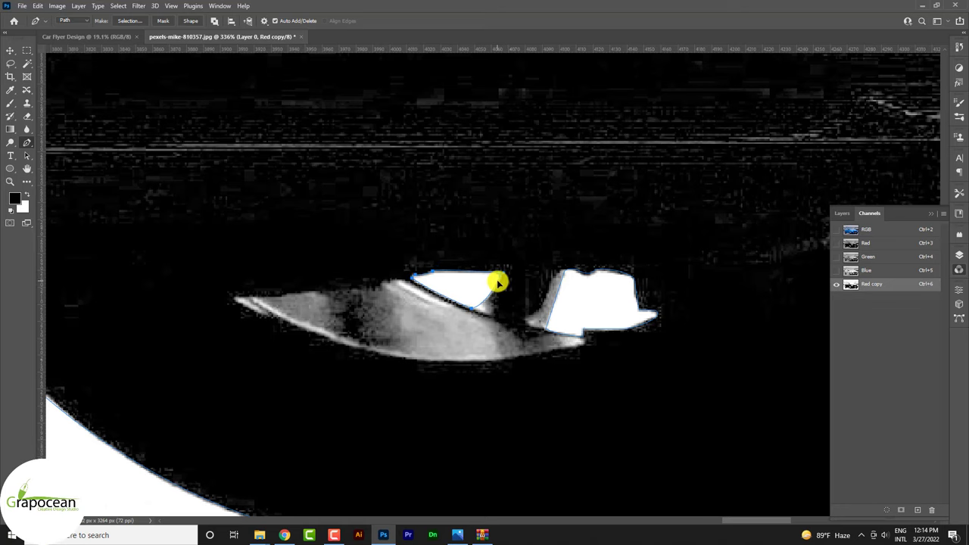
scroll(497, 283, down, 5)
scroll(503, 288, down, 3)
click(497, 314)
Load the car path as a selection and return to the RGB view with Red copy hidden.
key(ctrl+Return)
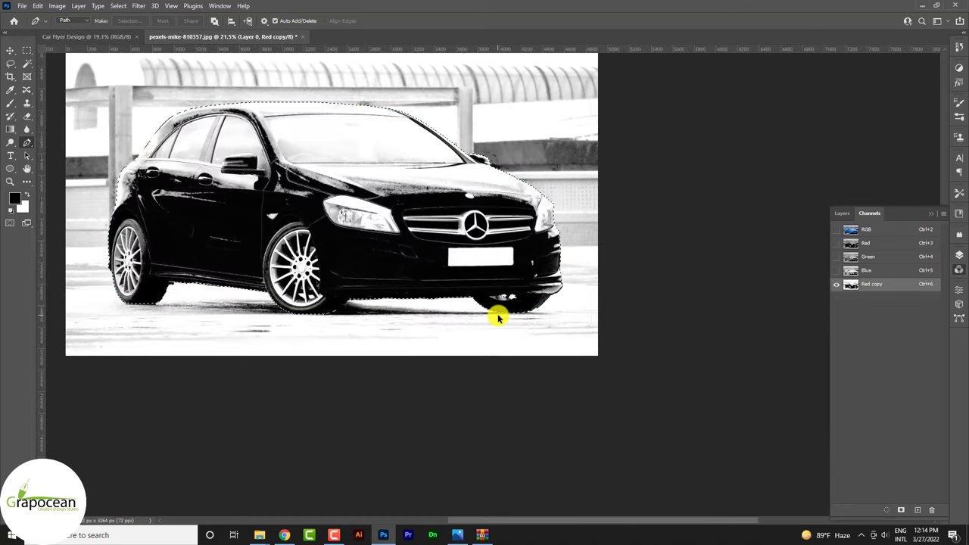
scroll(512, 242, up, 5)
click(841, 213)
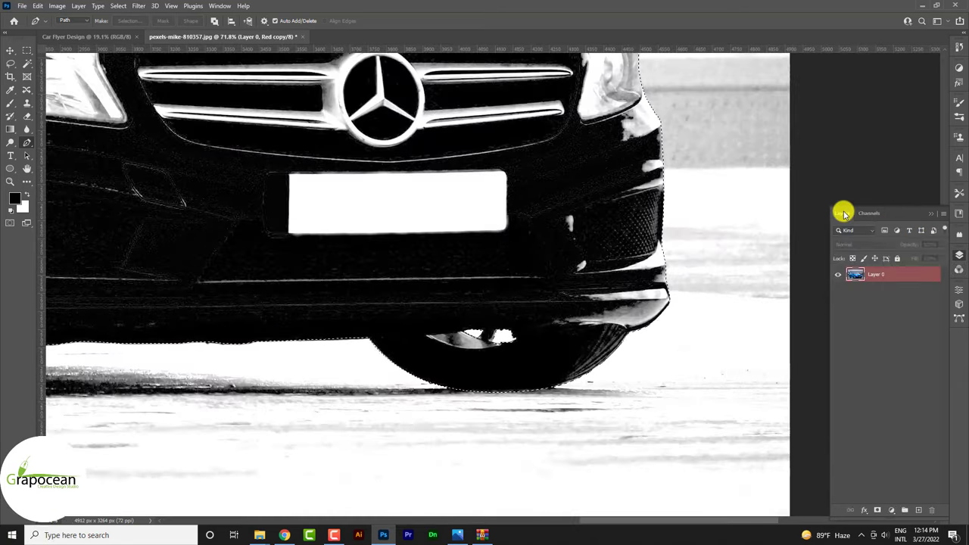
click(862, 214)
click(837, 227)
click(843, 238)
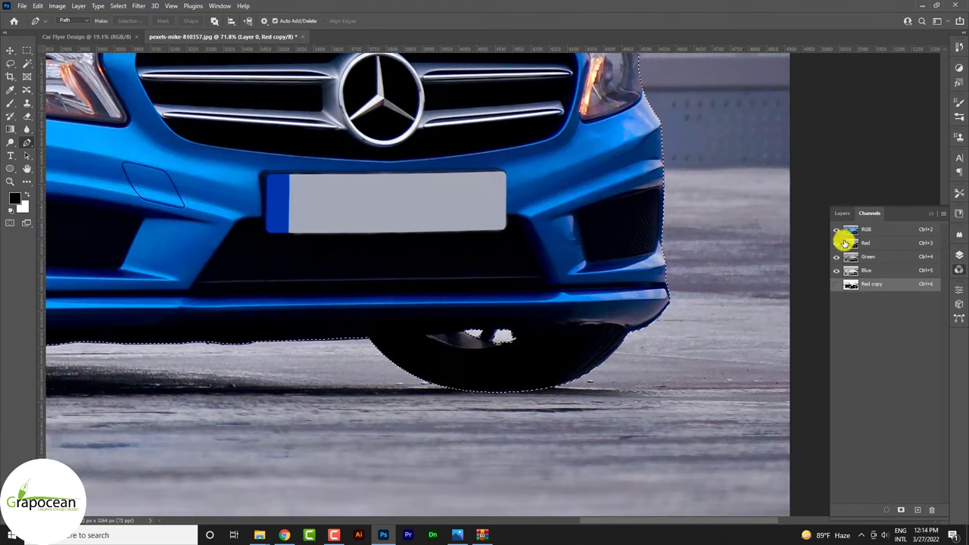
Add a layer mask to Layer 0 so the background around the car becomes transparent.
click(841, 213)
scroll(628, 336, down, 2)
scroll(598, 341, down, 3)
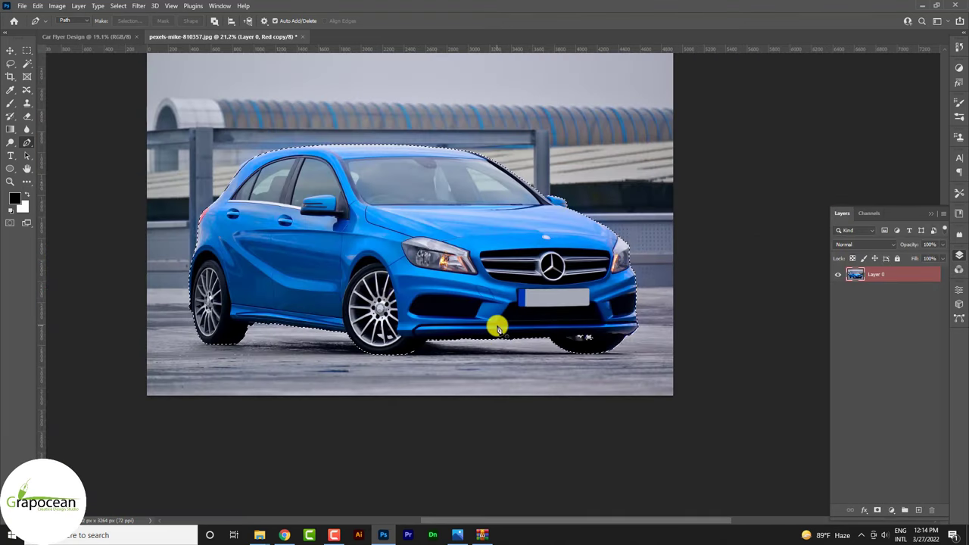
click(877, 510)
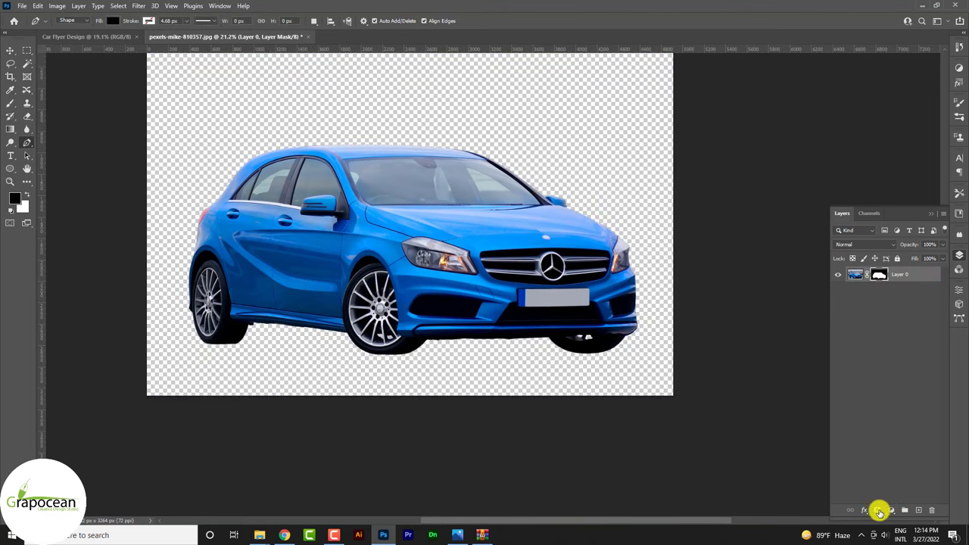
scroll(455, 237, up, 1)
scroll(421, 268, up, 1)
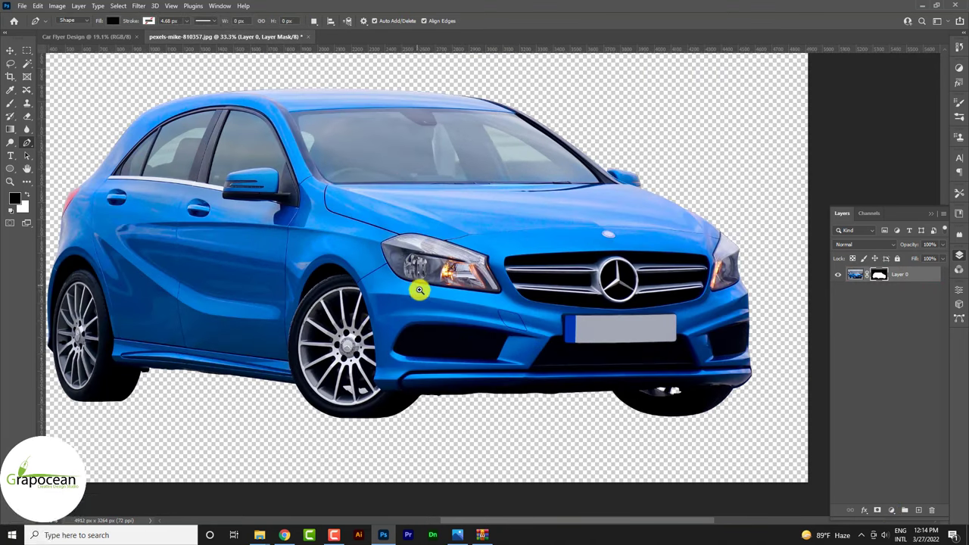
scroll(595, 300, up, 1)
scroll(626, 292, down, 2)
scroll(625, 292, down, 2)
Move the masked car into Car Flyer Design as Layer 1, rescale it, flip it horizontally, and shift it right.
click(10, 50)
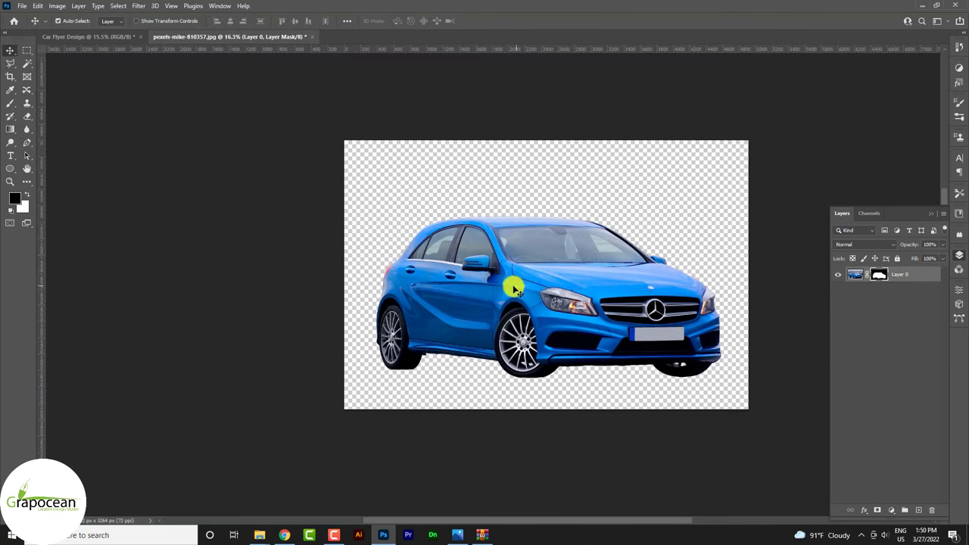
mouse_move(513, 281)
mouse_down()
mouse_move(446, 335)
mouse_move(493, 320)
mouse_move(530, 361)
mouse_up()
key(ctrl+t)
drag(661, 437, 537, 417)
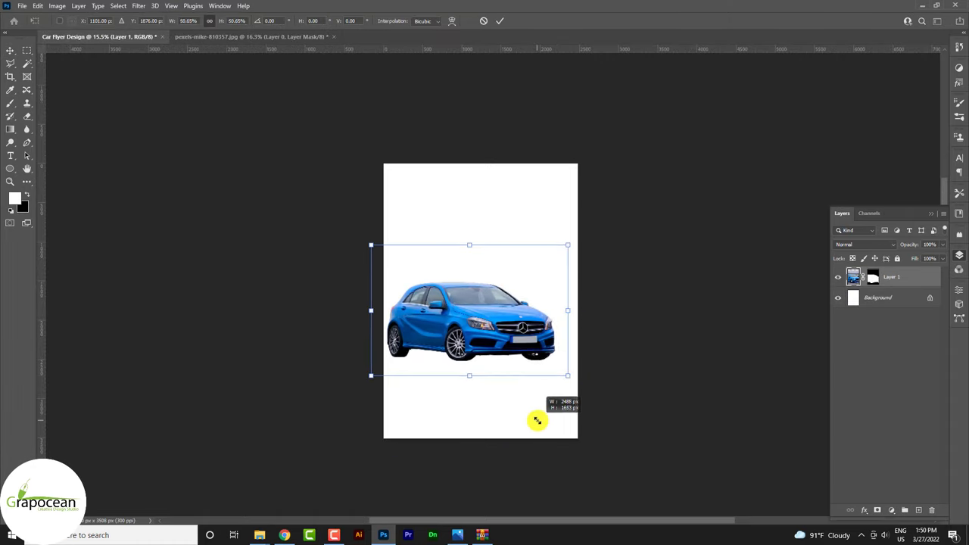
drag(502, 355, 506, 356)
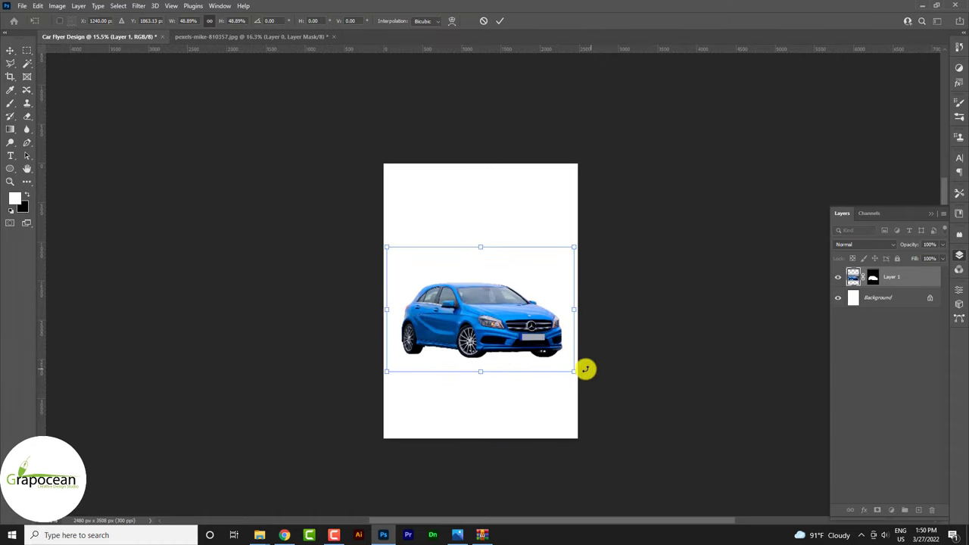
drag(574, 371, 606, 392)
right_click(503, 339)
click(545, 323)
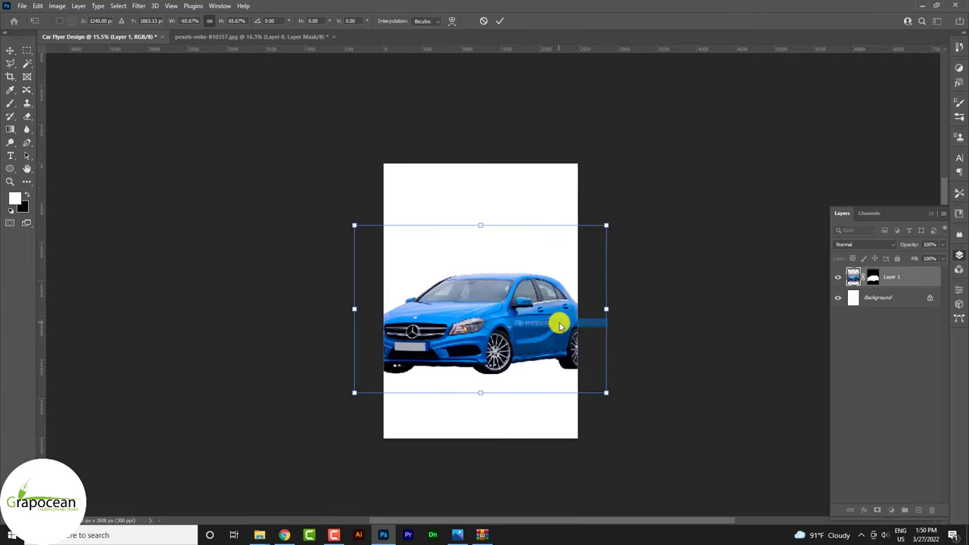
drag(467, 343, 500, 343)
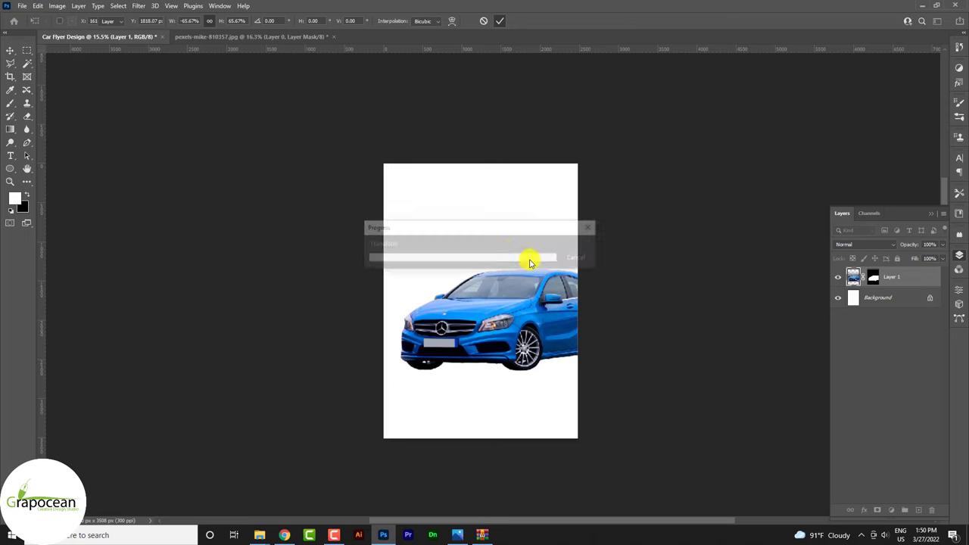
click(538, 320)
Open several road photos from disk.
click(22, 5)
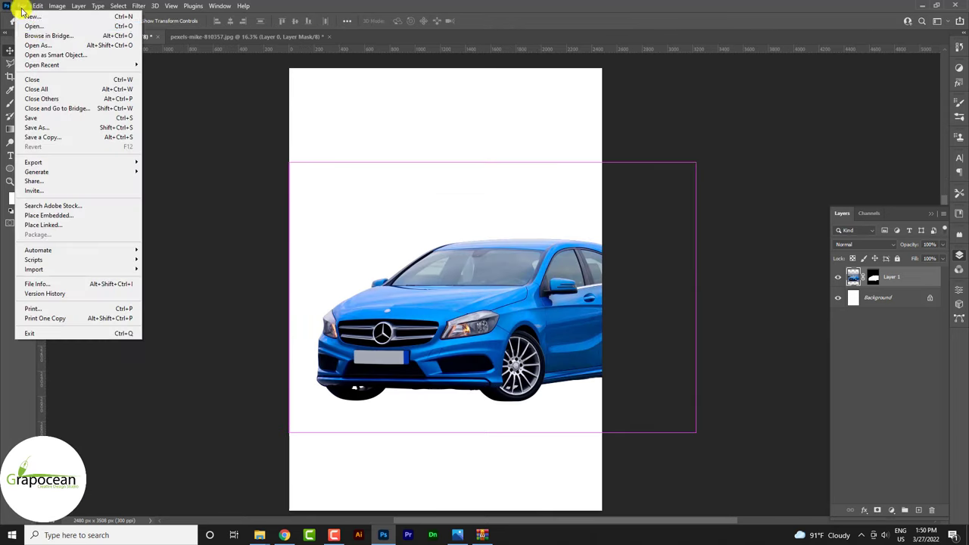
click(30, 24)
drag(409, 157, 134, 82)
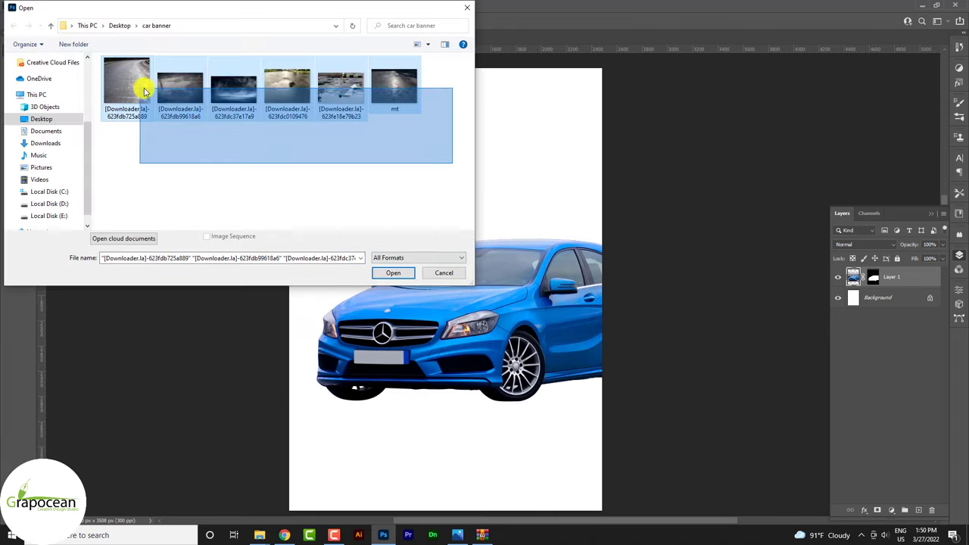
click(409, 272)
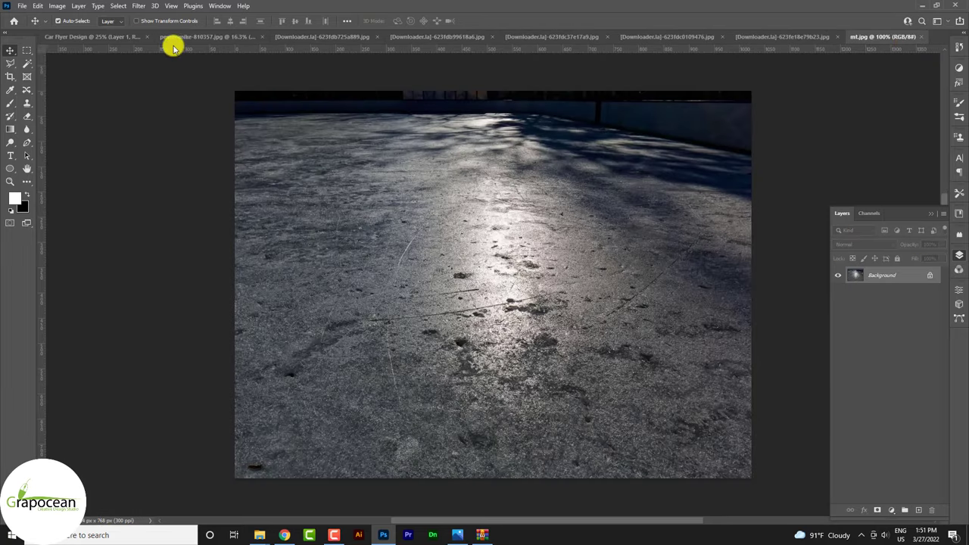
Place the curved road photo into the flyer, enlarged to cover the canvas.
click(204, 37)
click(341, 37)
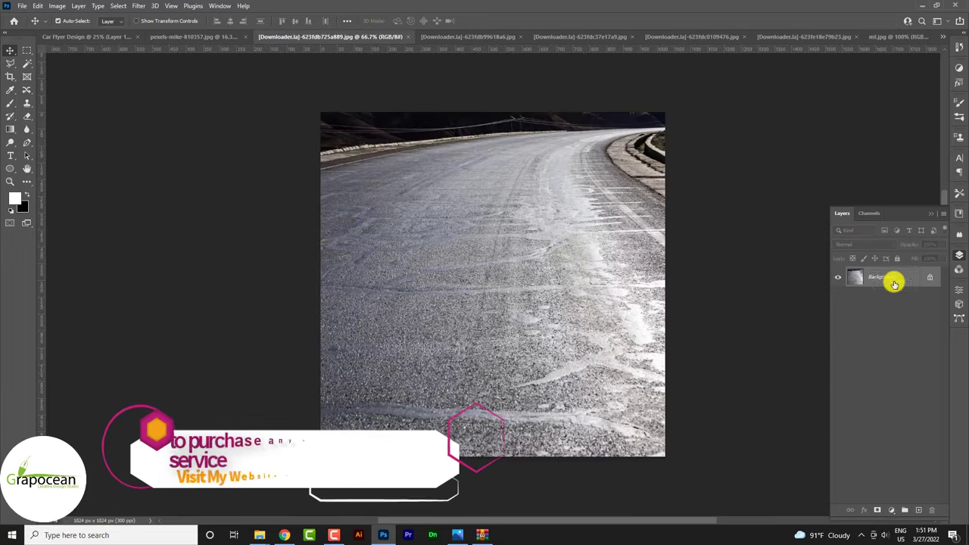
click(929, 277)
mouse_move(431, 102)
mouse_down()
mouse_move(378, 102)
mouse_move(78, 39)
mouse_move(370, 182)
mouse_move(384, 211)
mouse_up()
key(ctrl+t)
mouse_move(434, 245)
mouse_down()
mouse_move(512, 421)
mouse_move(515, 460)
mouse_up()
click(499, 21)
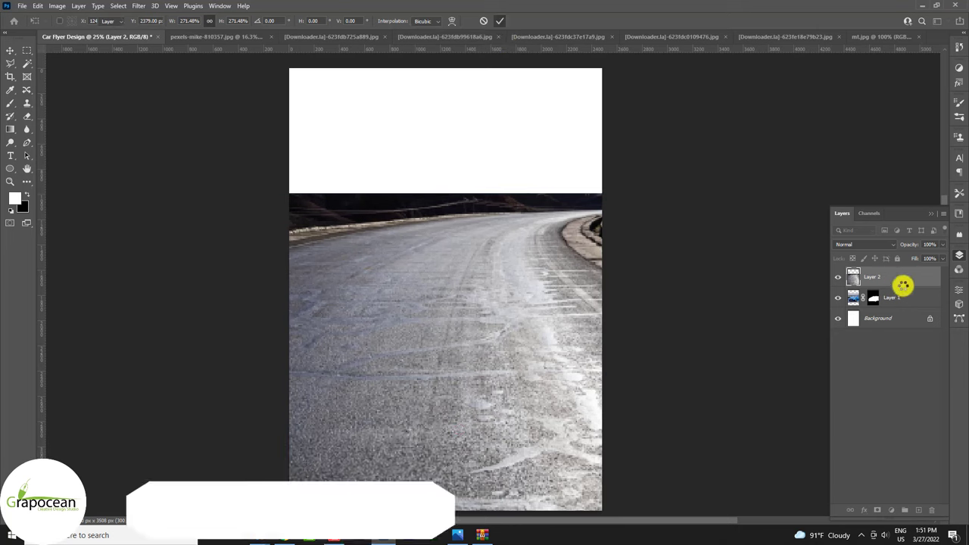
Move the car layer above the road photo and position the car onto the road.
mouse_move(893, 297)
mouse_down()
mouse_move(897, 305)
mouse_move(893, 271)
mouse_up()
scroll(578, 276, down, 2)
scroll(545, 324, up, 2)
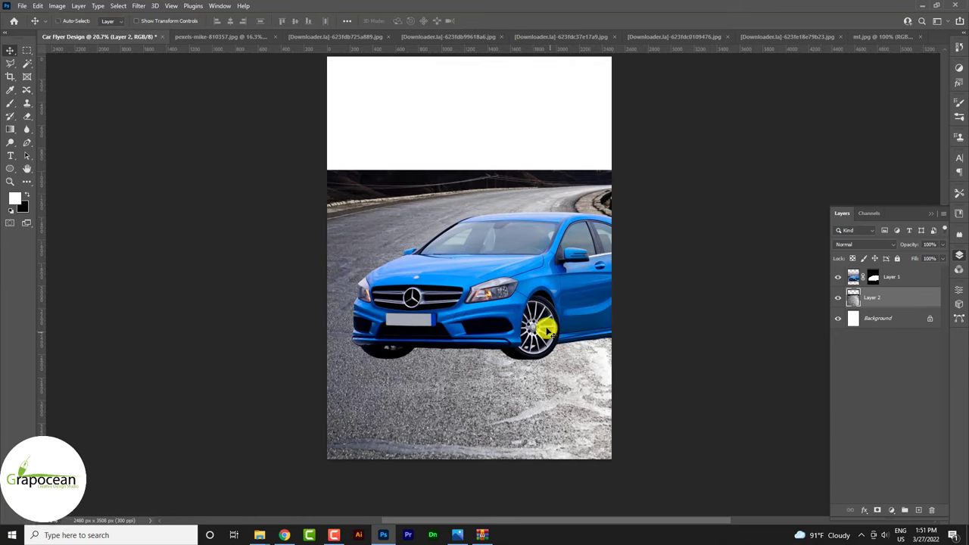
drag(545, 323, 520, 290)
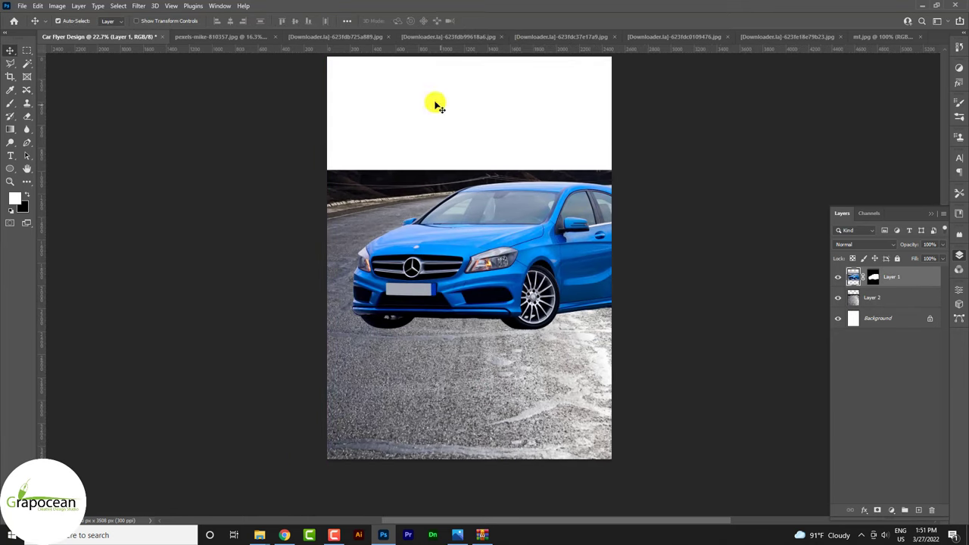
Place the rain-puddle photo over the lower half, beneath the car layer.
click(458, 35)
click(670, 36)
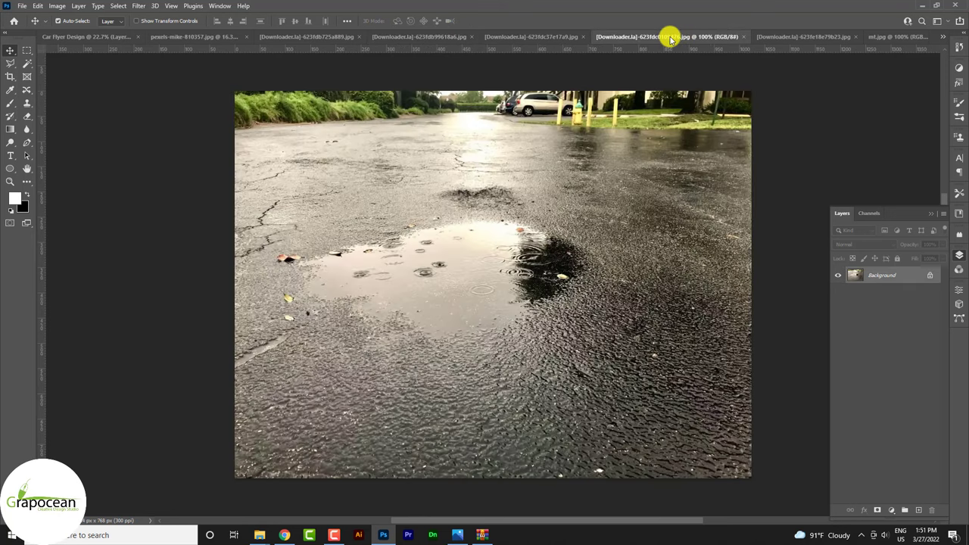
drag(931, 276, 460, 363)
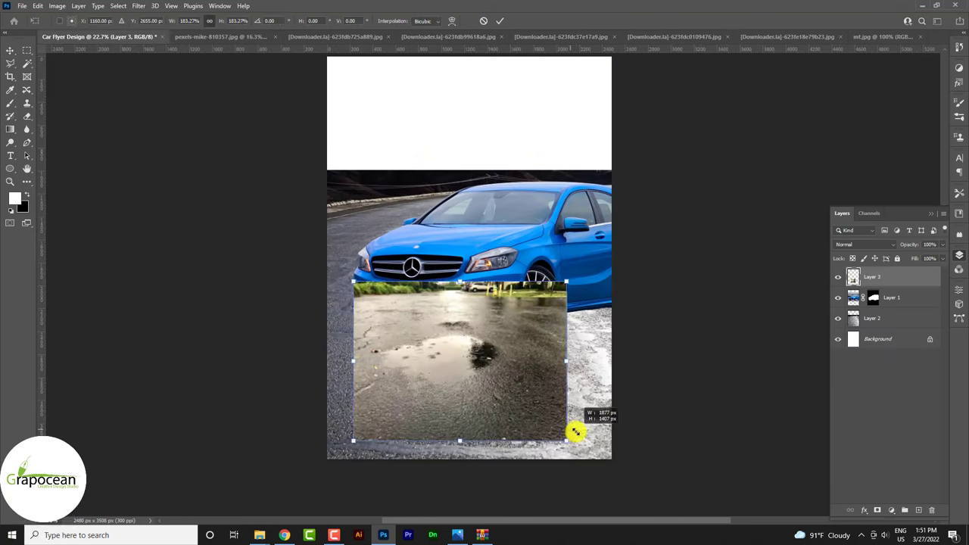
drag(514, 407, 625, 450)
drag(554, 386, 536, 416)
click(499, 22)
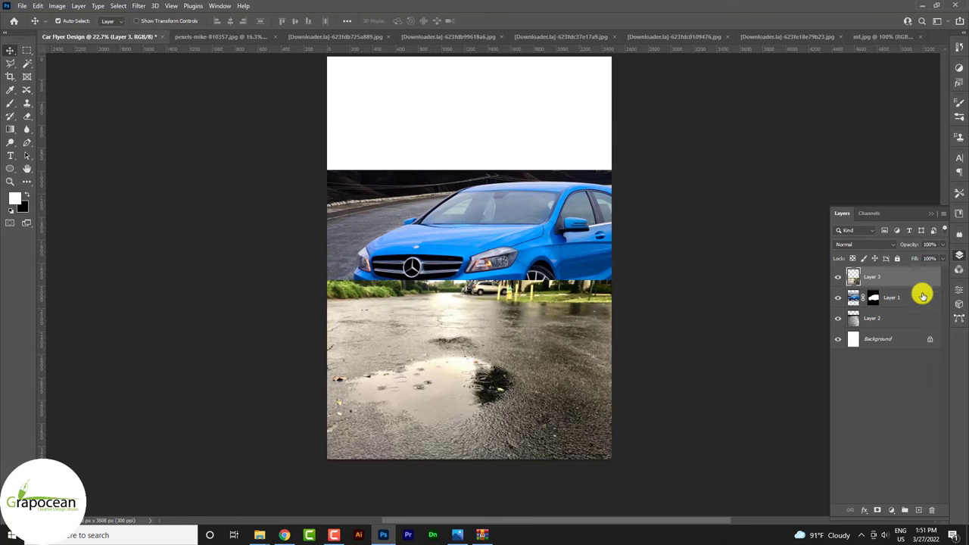
drag(908, 277, 903, 313)
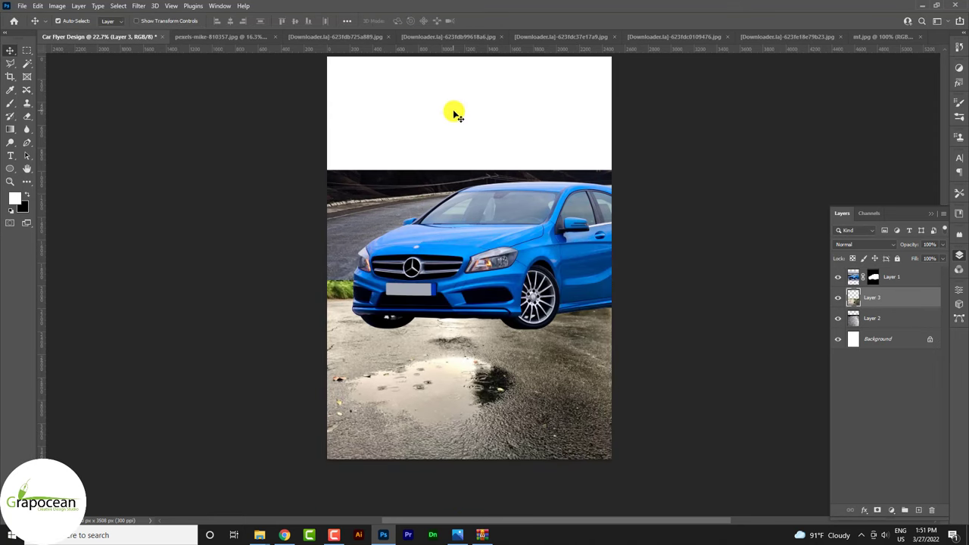
click(354, 37)
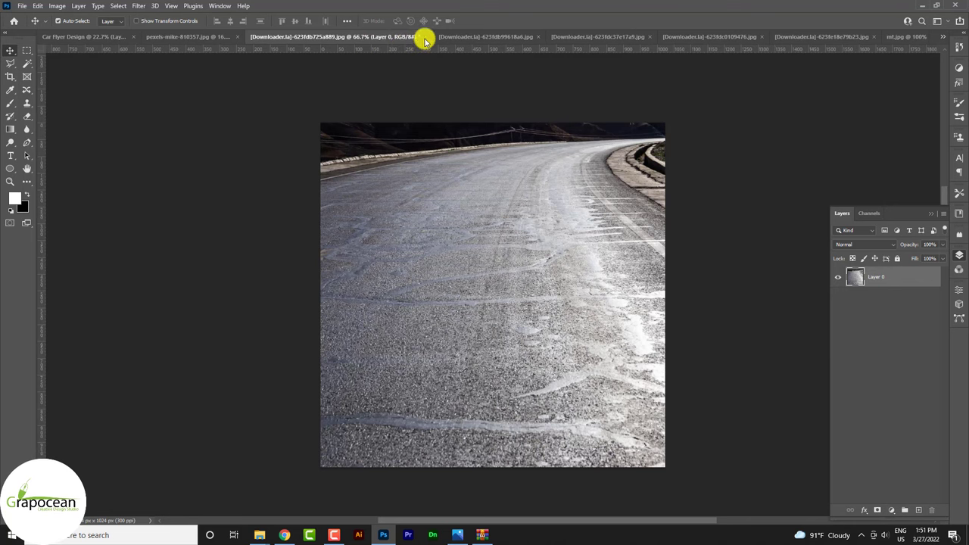
Close the curved road and rain-puddle photos without saving.
click(421, 37)
click(486, 205)
click(389, 37)
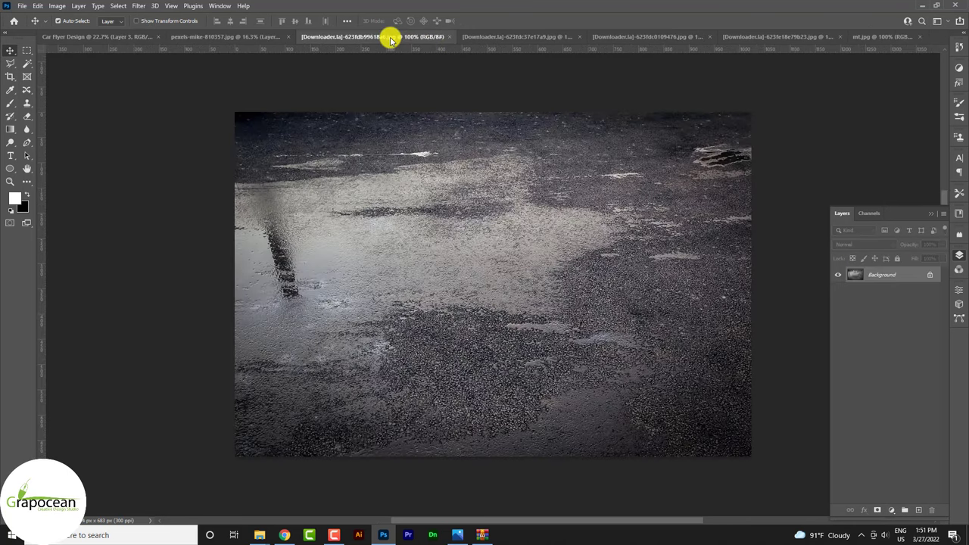
click(519, 38)
click(639, 38)
click(716, 38)
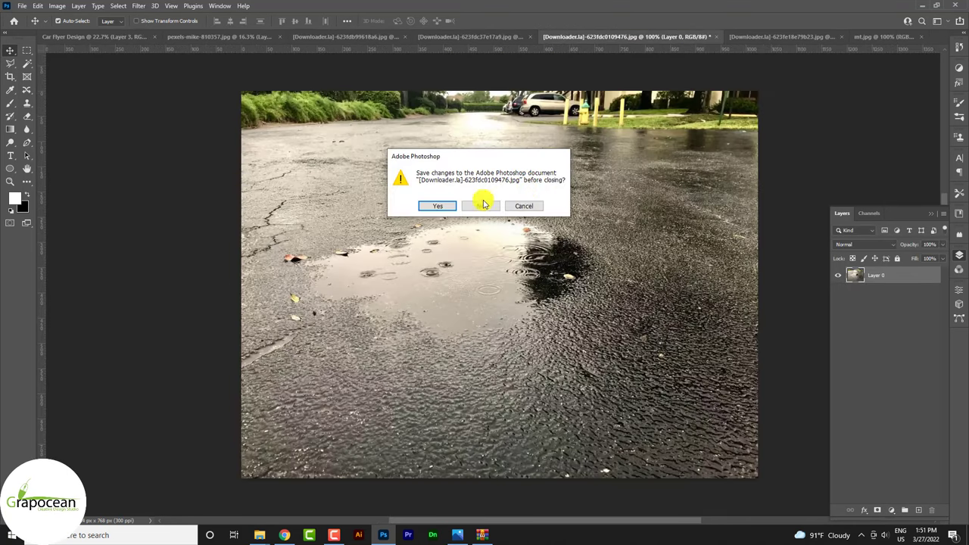
click(484, 205)
click(388, 37)
Place the asphalt puddle photo into the flyer, scaled over the lower canvas.
click(929, 275)
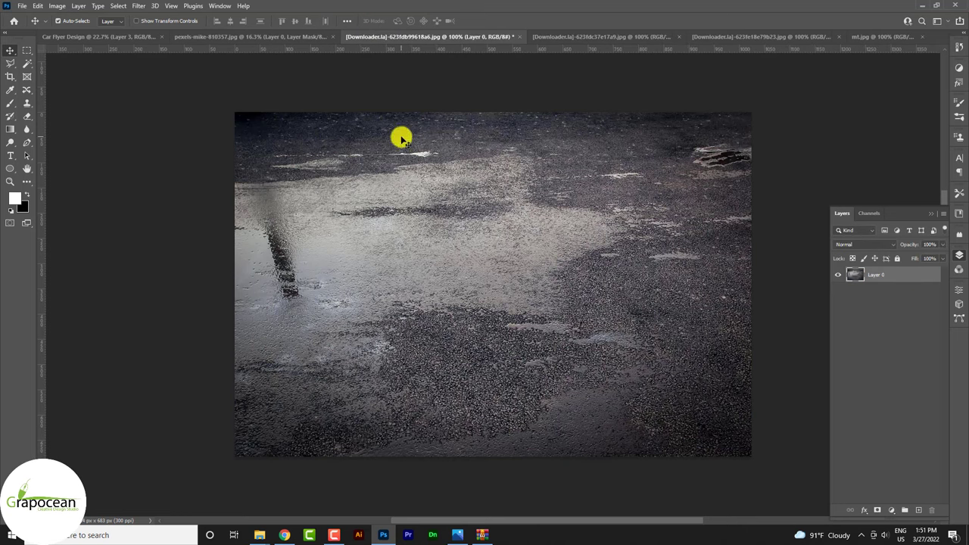
drag(400, 136, 110, 40)
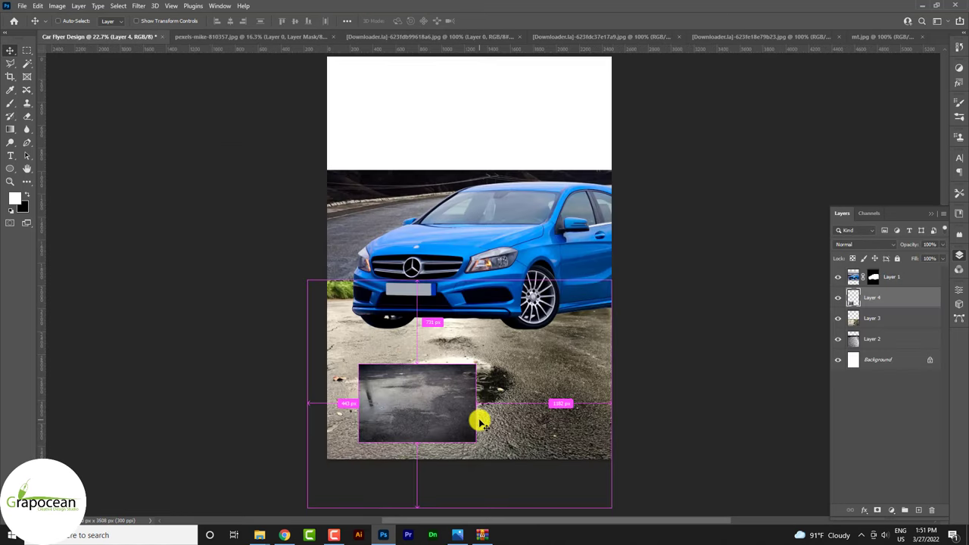
key(ctrl+t)
mouse_move(476, 441)
mouse_down()
mouse_move(446, 424)
mouse_move(511, 423)
mouse_move(498, 421)
mouse_up()
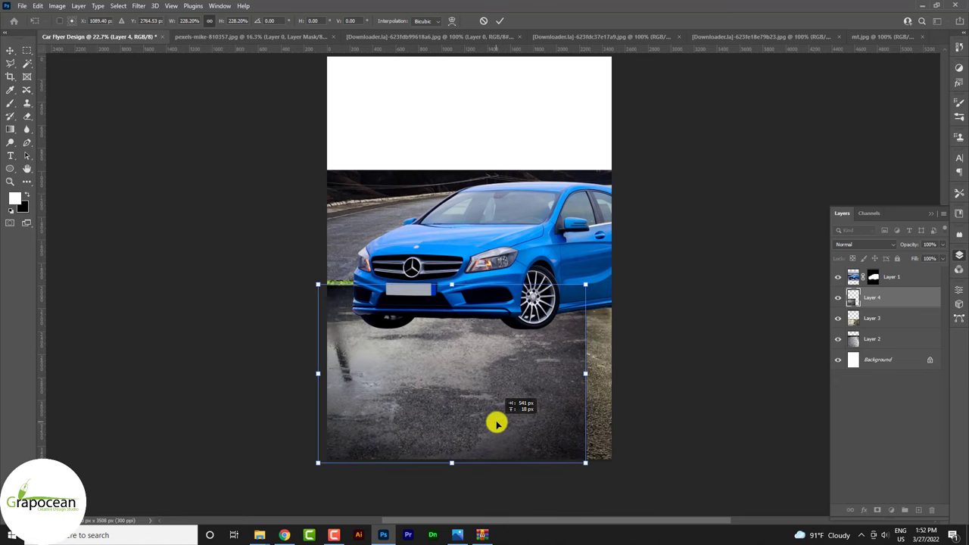
click(500, 20)
Place the arrow puddle photo into the flyer, scaled over the lower canvas.
click(605, 36)
click(723, 37)
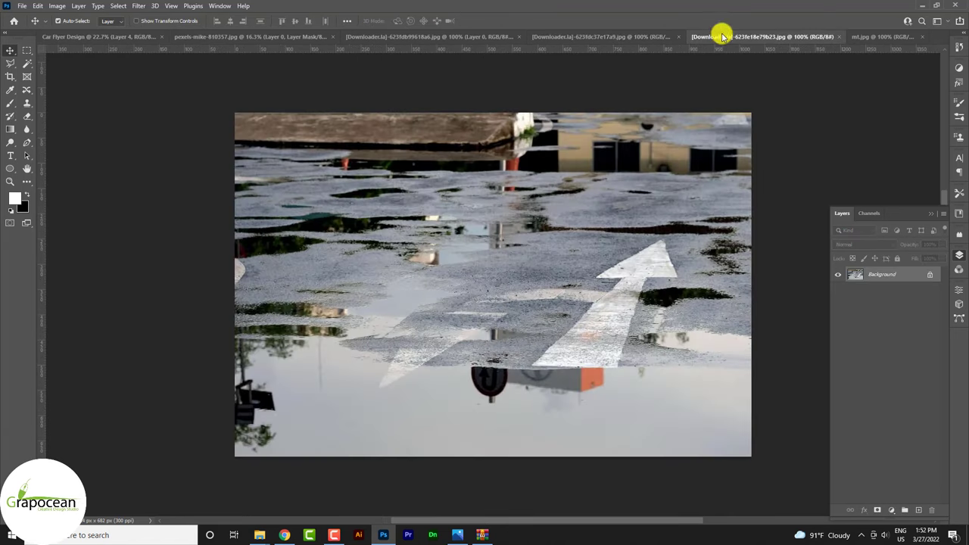
mouse_move(541, 212)
mouse_down()
mouse_move(535, 394)
mouse_move(602, 424)
mouse_move(699, 491)
mouse_up()
drag(534, 448, 473, 433)
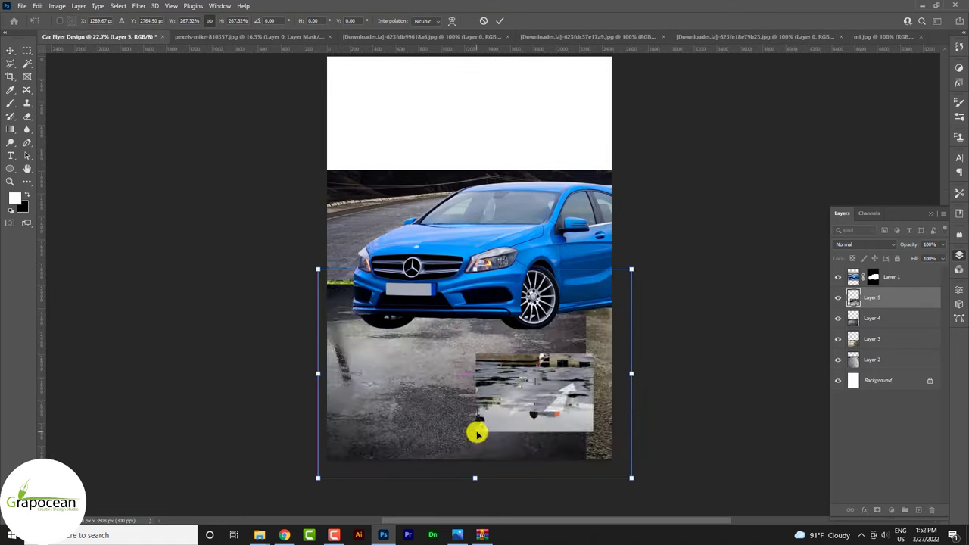
click(499, 20)
Close the arrow puddle and asphalt puddle photos without saving.
click(726, 36)
click(858, 36)
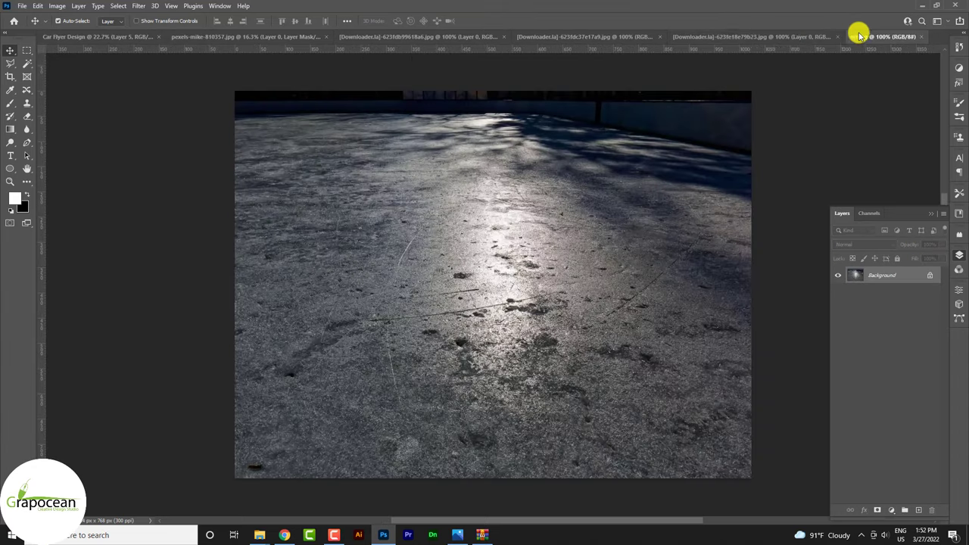
click(824, 37)
click(840, 36)
click(481, 208)
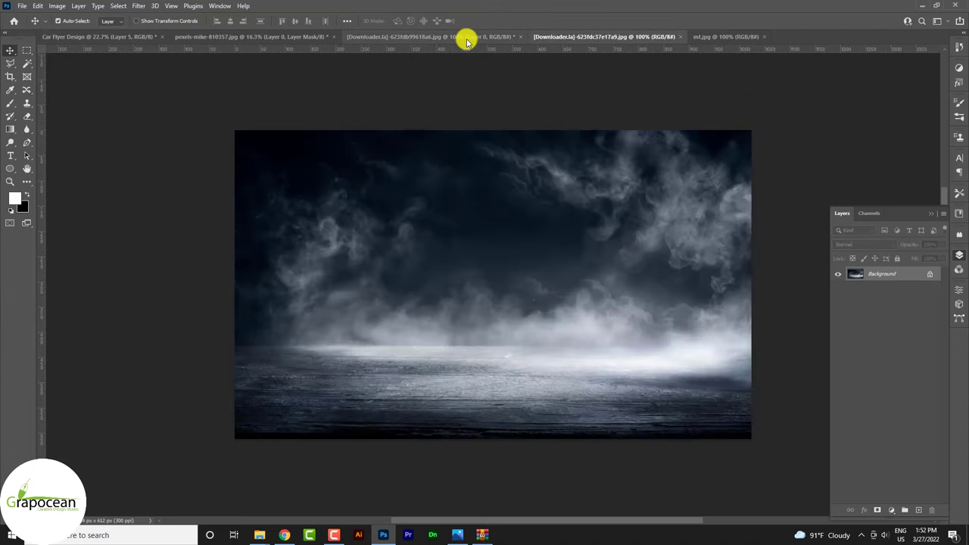
click(492, 37)
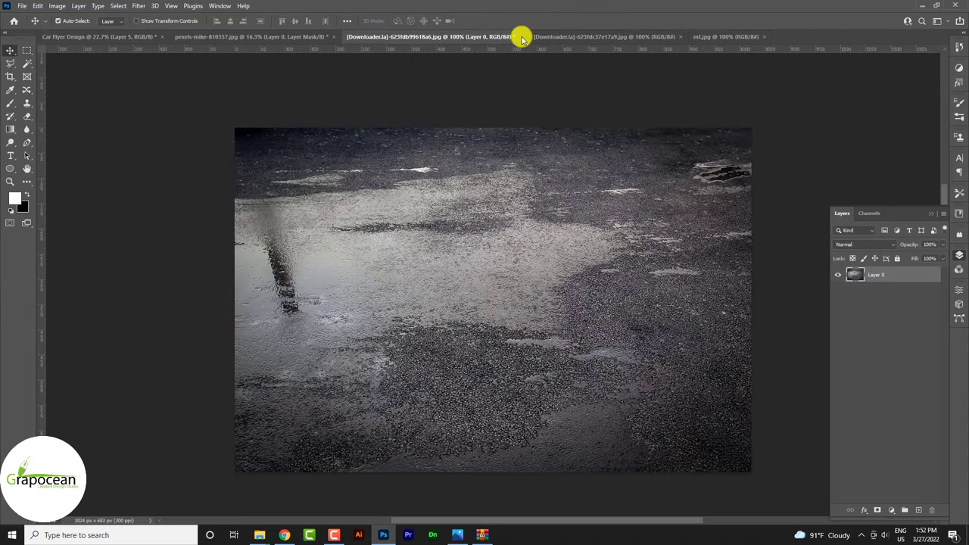
click(519, 36)
click(481, 207)
Place the icy road photo enlarged over the lower canvas and give it a layer mask.
click(545, 36)
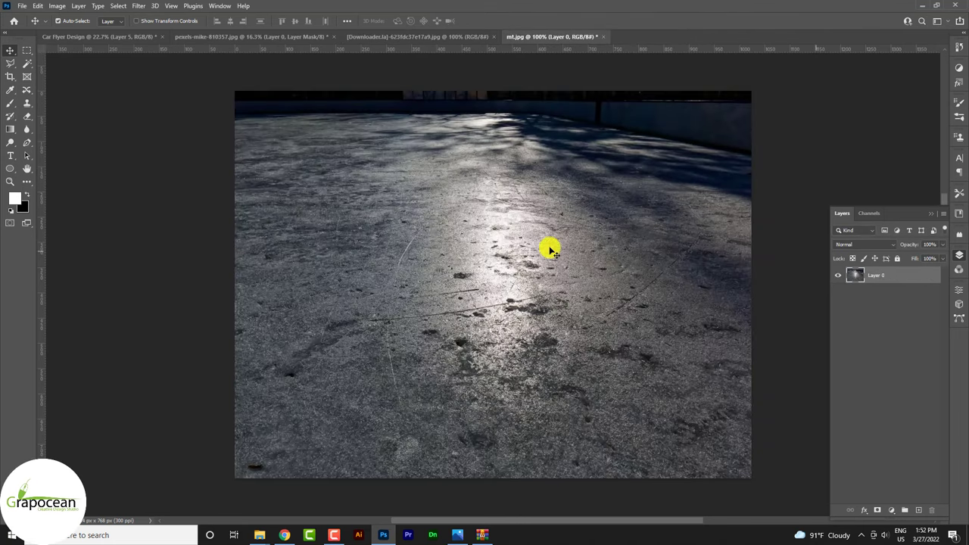
mouse_move(550, 250)
mouse_down()
mouse_move(108, 37)
mouse_move(493, 396)
mouse_move(481, 408)
mouse_up()
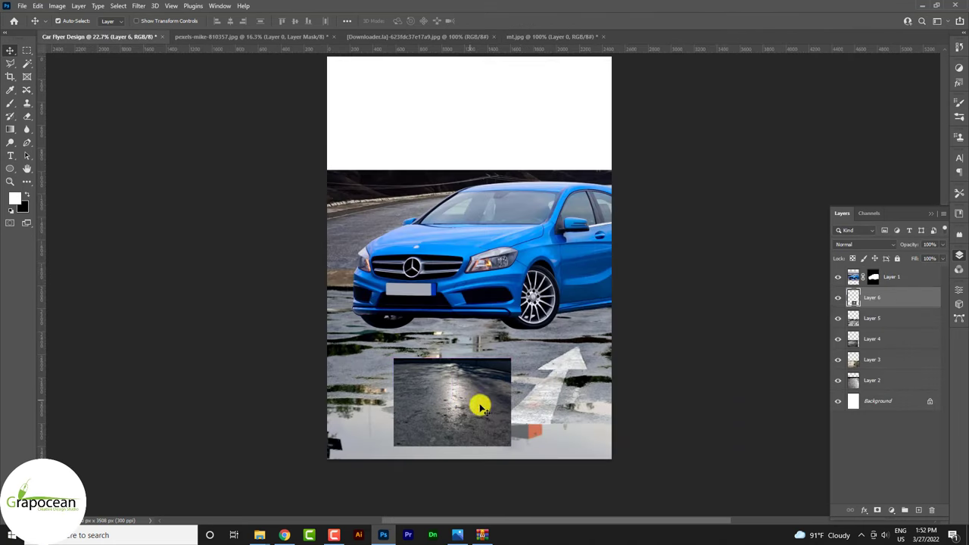
drag(523, 452, 621, 501)
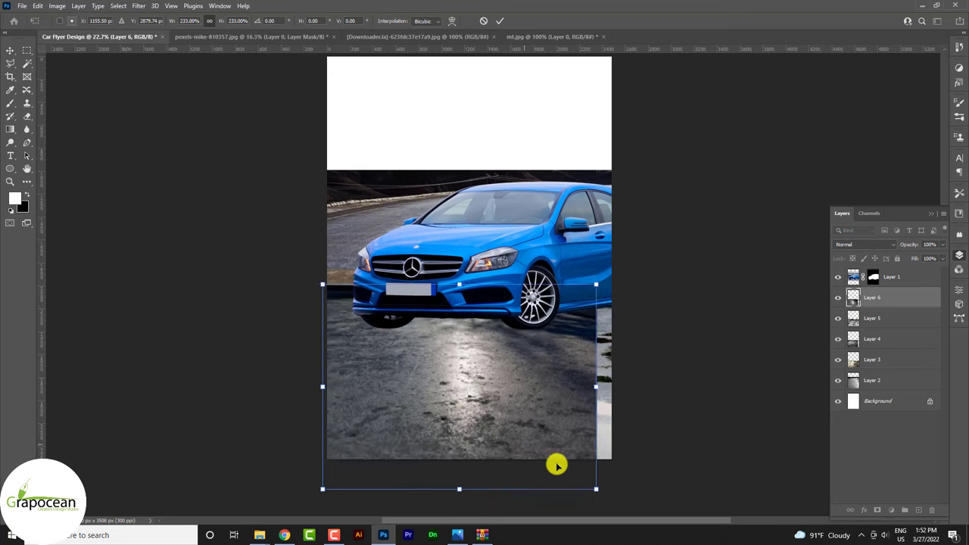
drag(510, 446, 523, 441)
click(500, 20)
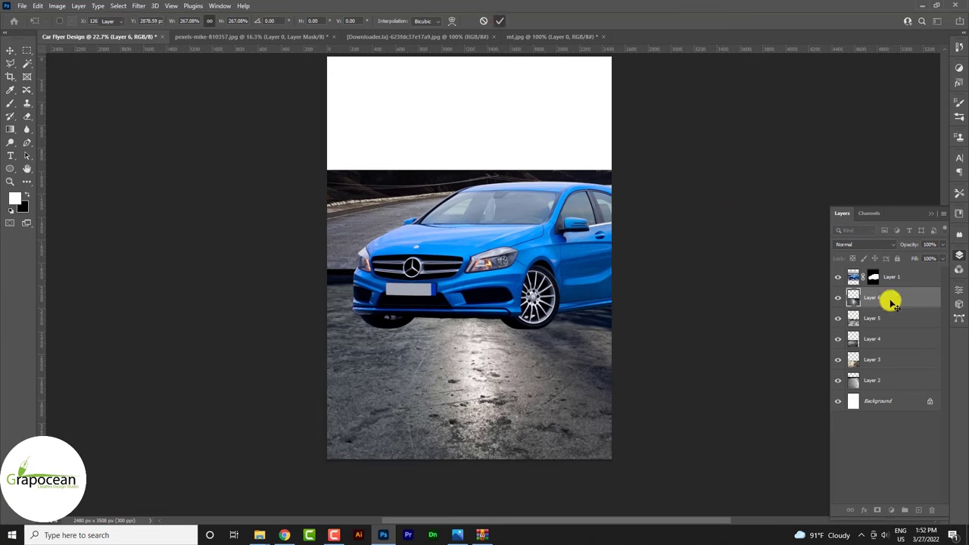
click(876, 509)
right_click(10, 103)
Paint the icy road mask with a large soft brush to hide it below the car.
click(48, 97)
key(x)
mouse_move(378, 333)
mouse_down()
mouse_move(560, 327)
mouse_move(435, 345)
mouse_move(621, 346)
mouse_up()
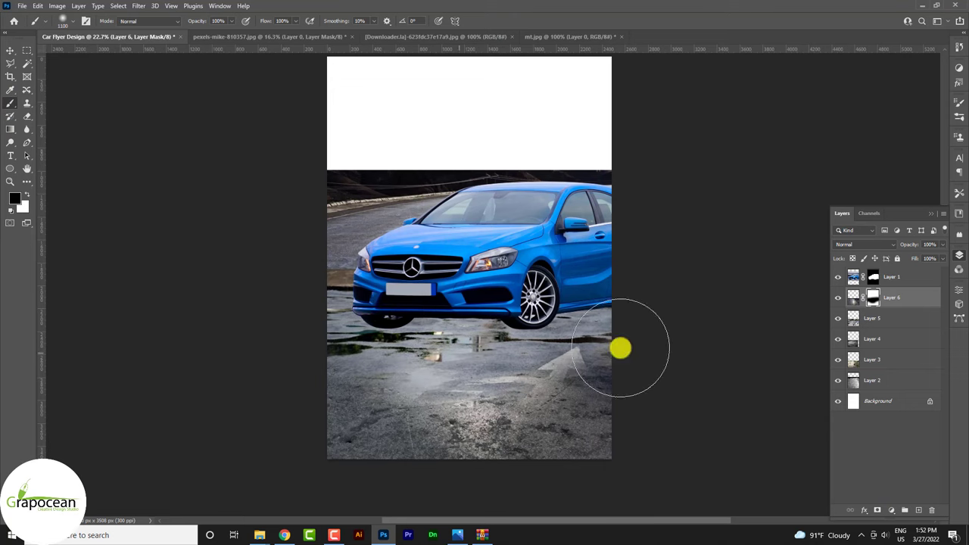
key(x)
Mask the arrow puddle layer, hiding its left and lower areas.
click(872, 318)
click(876, 509)
key(x)
mouse_move(540, 314)
mouse_down()
mouse_move(353, 351)
mouse_move(285, 378)
mouse_up()
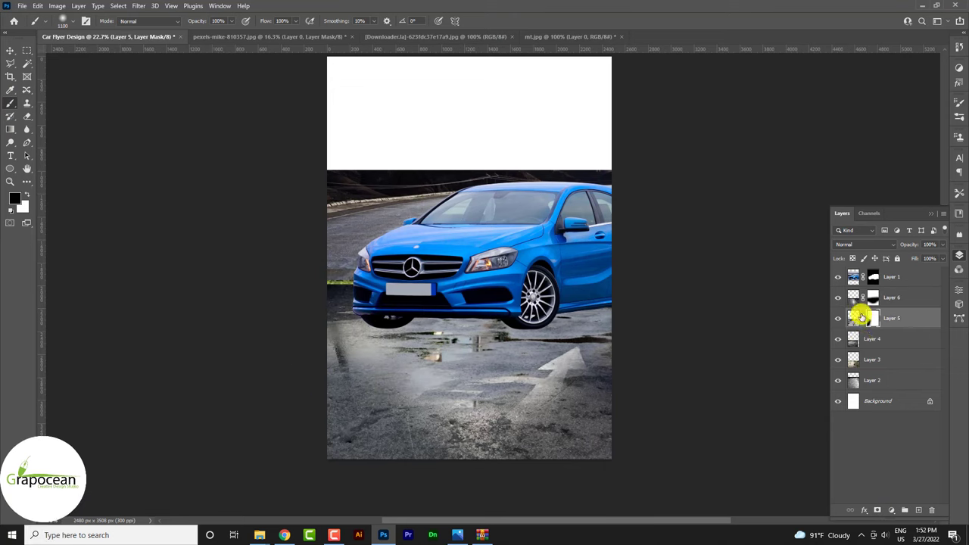
Refine the icy road mask: fade the left edge, reveal the puddle and arrow, restore the lower left.
click(874, 297)
drag(272, 417, 345, 395)
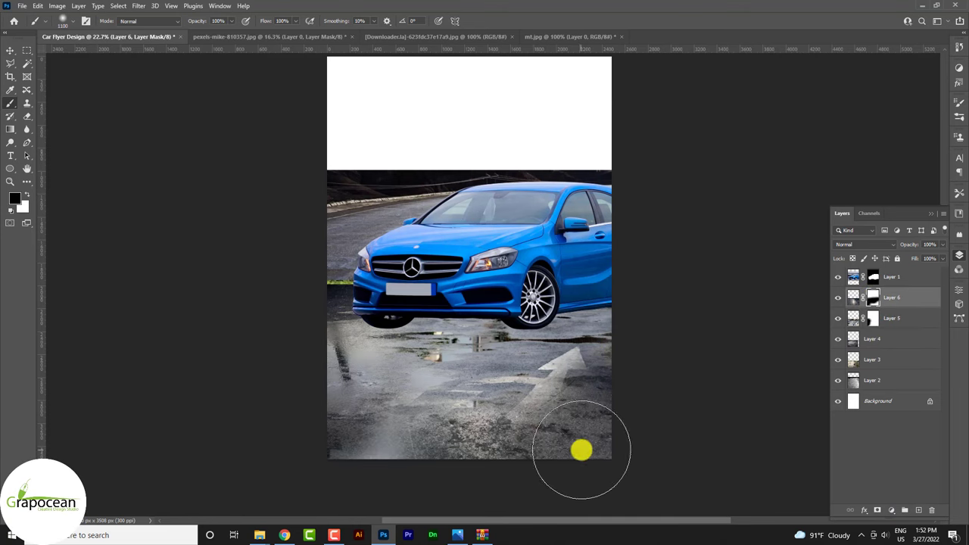
scroll(614, 380, up, 1)
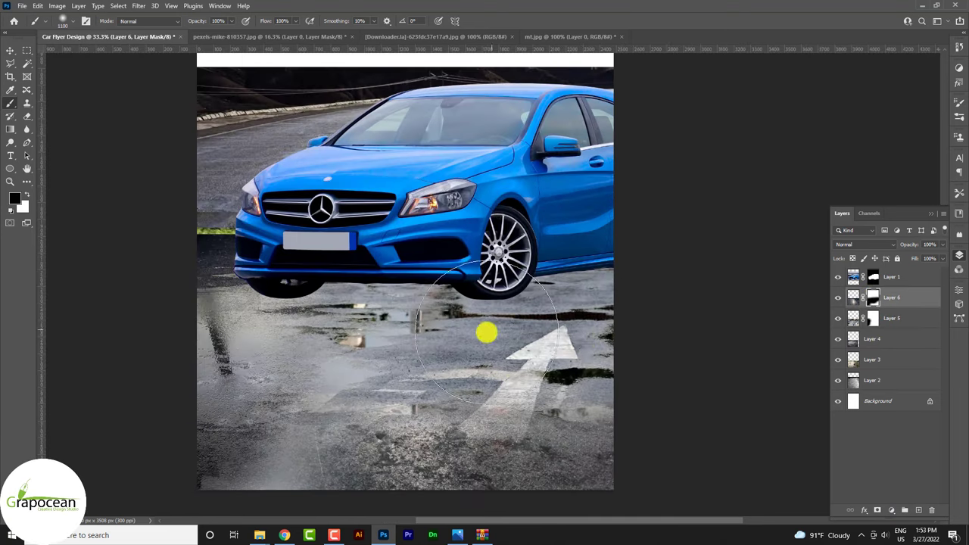
drag(486, 333, 645, 381)
key(x)
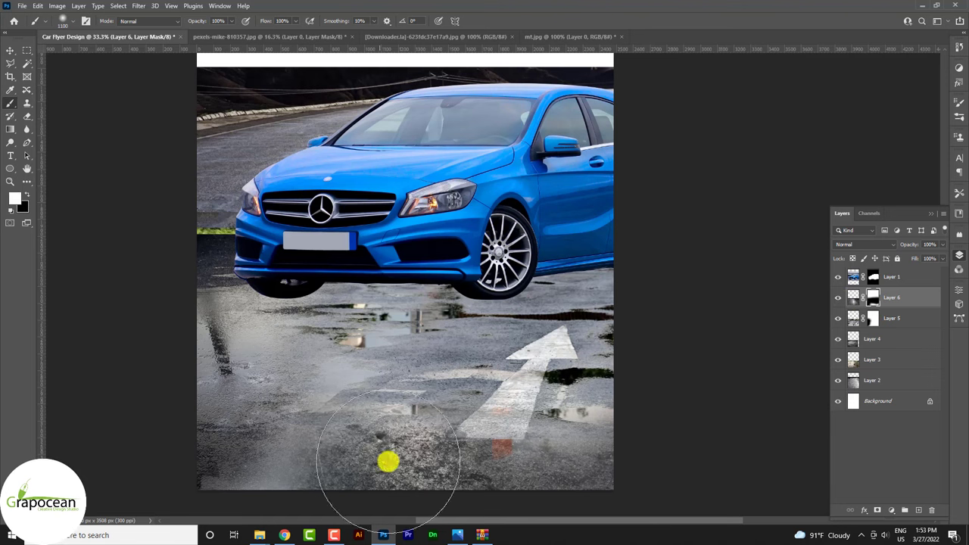
mouse_move(385, 460)
mouse_down()
mouse_move(279, 485)
mouse_move(209, 461)
mouse_move(294, 482)
mouse_move(229, 469)
mouse_up()
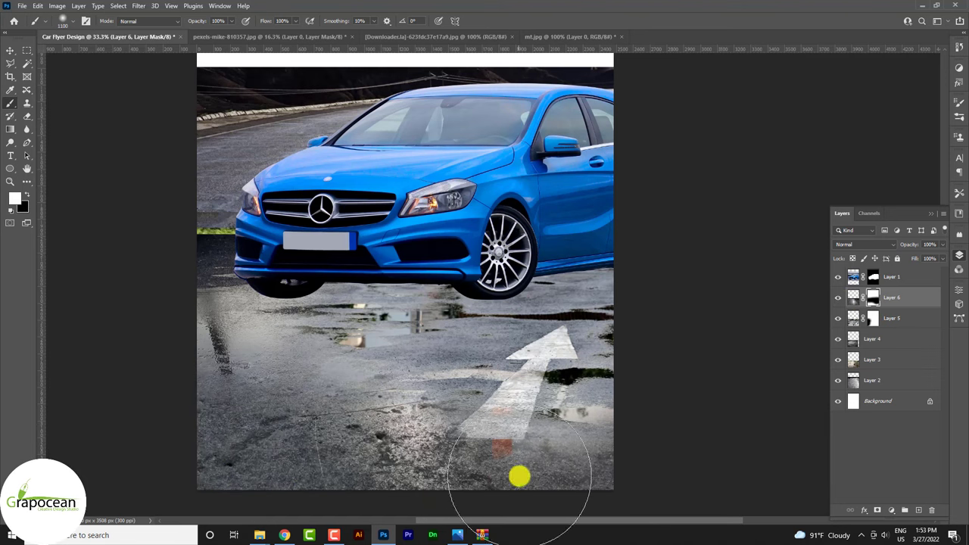
click(11, 63)
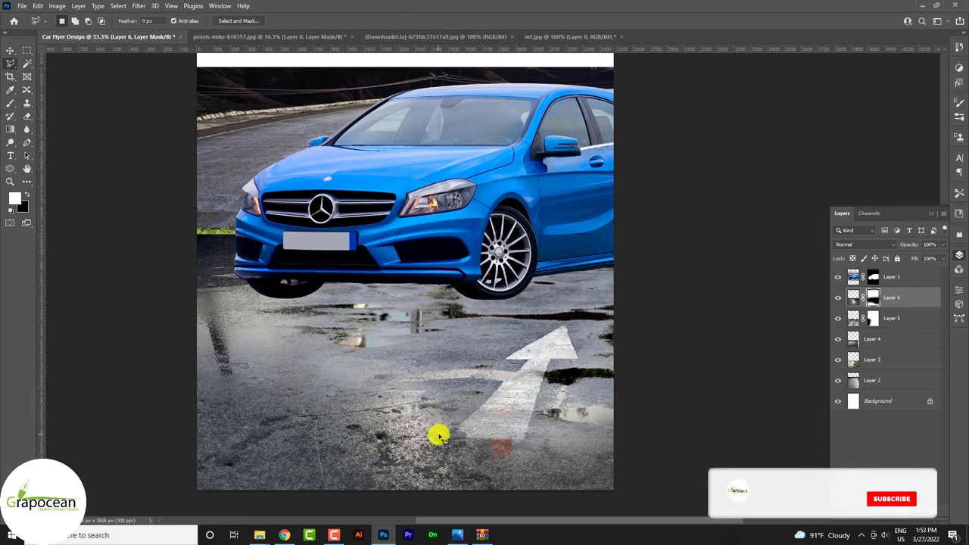
Lasso the white road arrow, Content-Aware Fill it, and deselect.
mouse_move(438, 436)
mouse_down()
mouse_move(553, 320)
mouse_move(591, 347)
mouse_move(588, 372)
mouse_move(557, 368)
mouse_move(530, 408)
mouse_up()
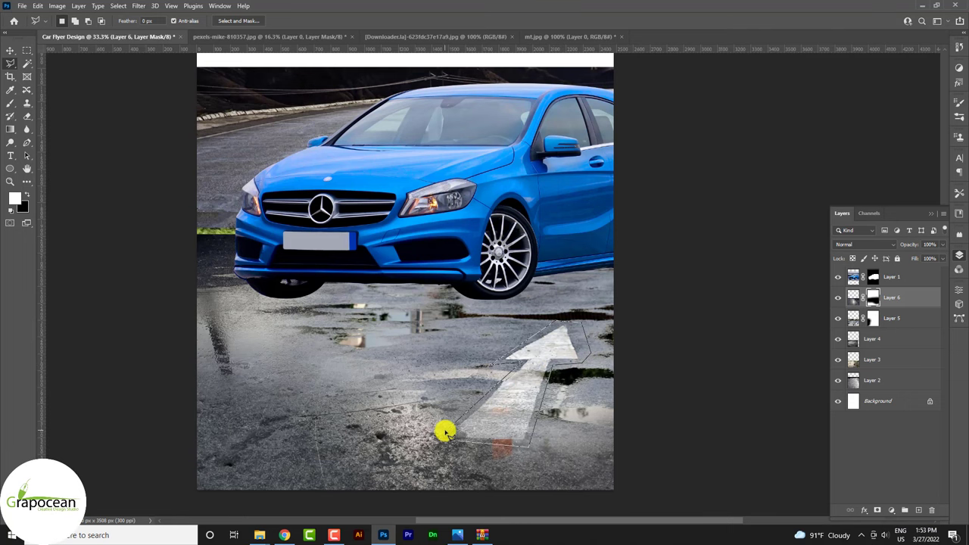
drag(445, 432, 440, 436)
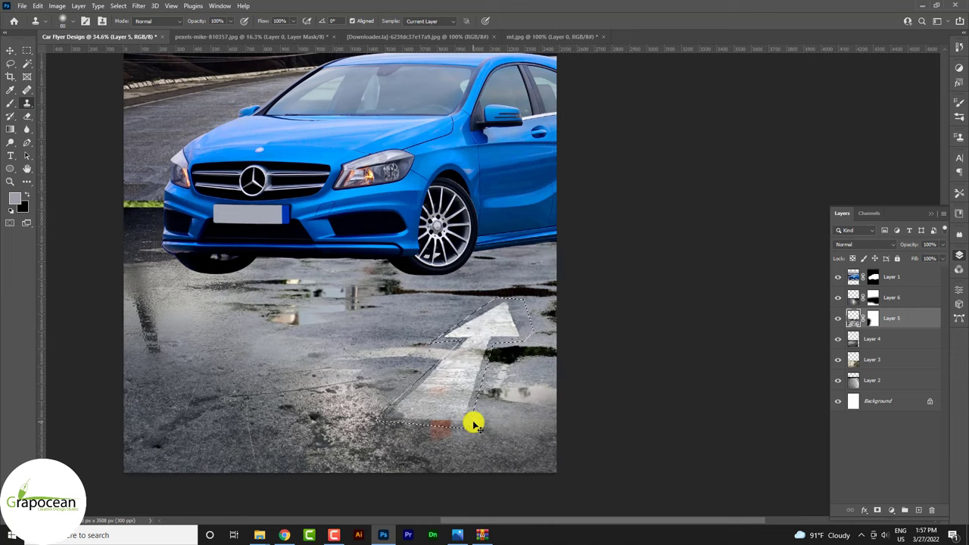
key(shift+F5)
key(Return)
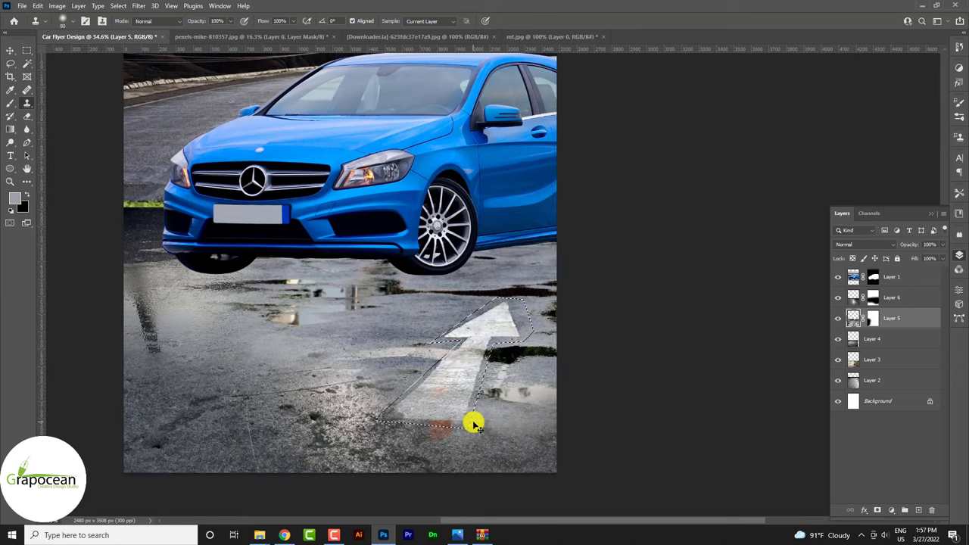
key(v)
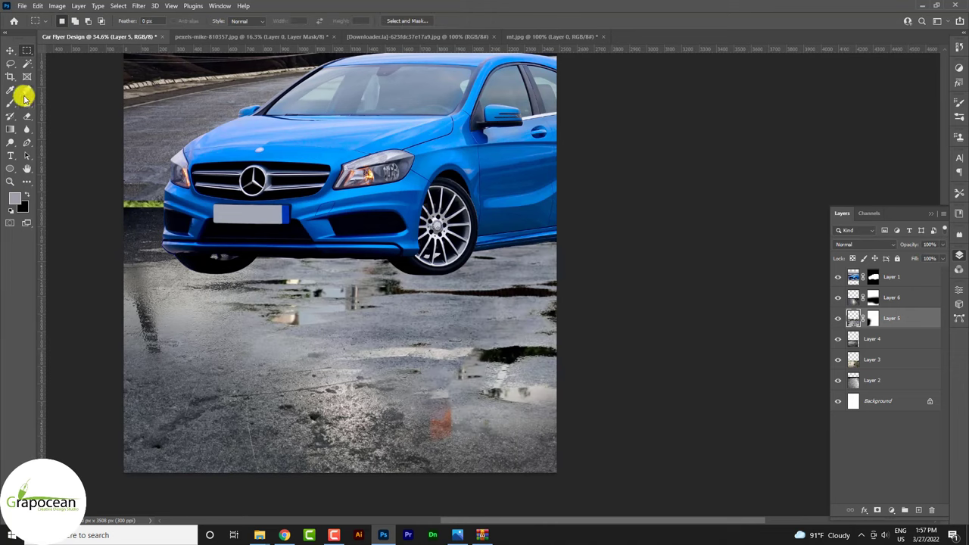
key(ctrl+d)
Lasso the bright streak on the road, dismissing an error message.
click(11, 64)
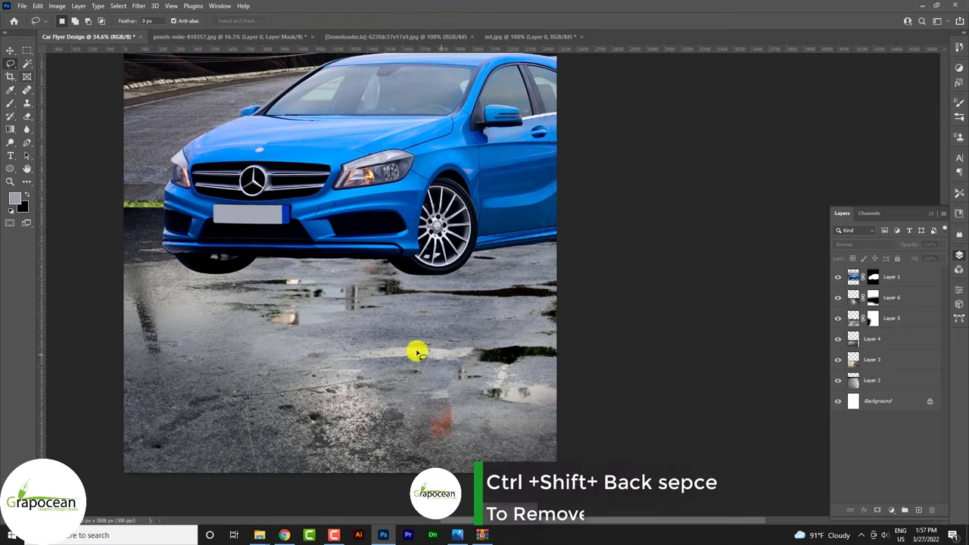
scroll(415, 352, up, 1)
drag(470, 345, 333, 371)
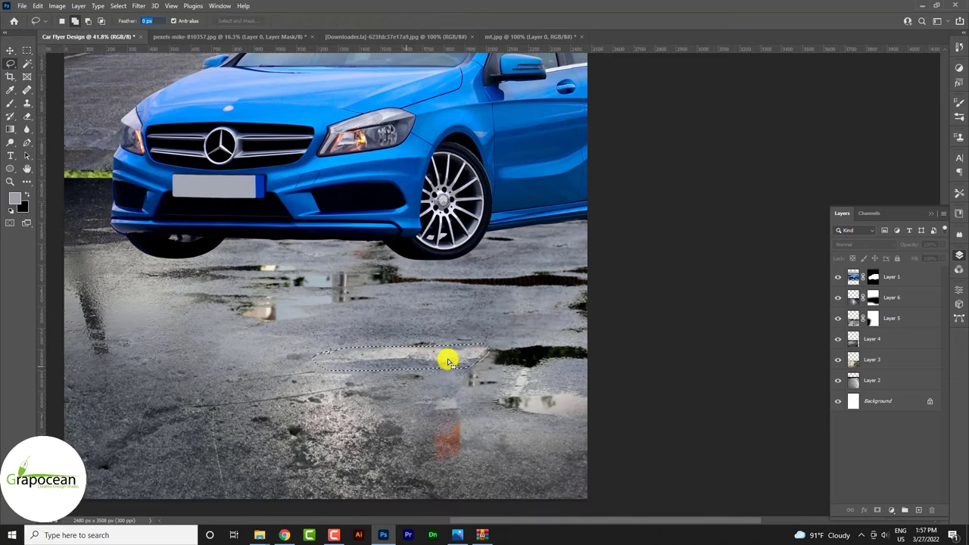
drag(869, 358, 832, 301)
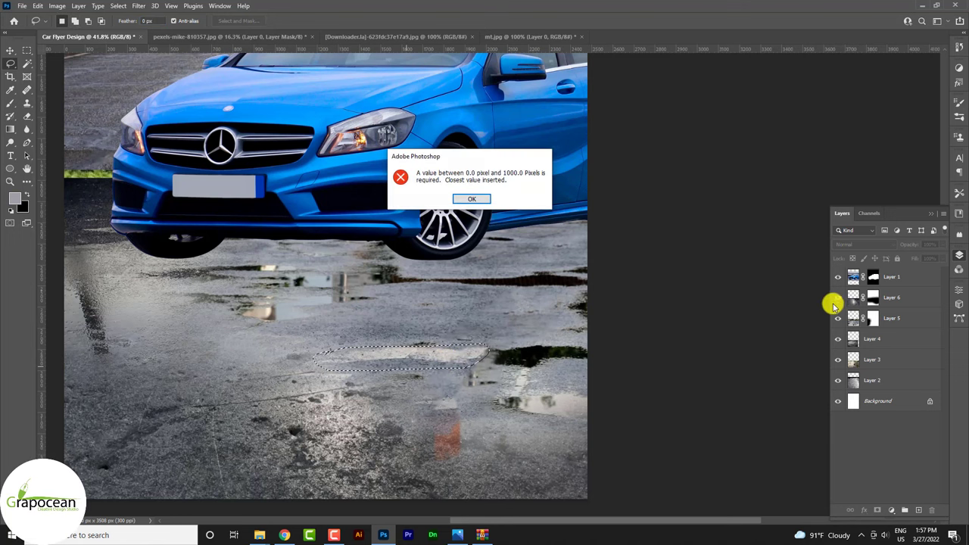
click(490, 200)
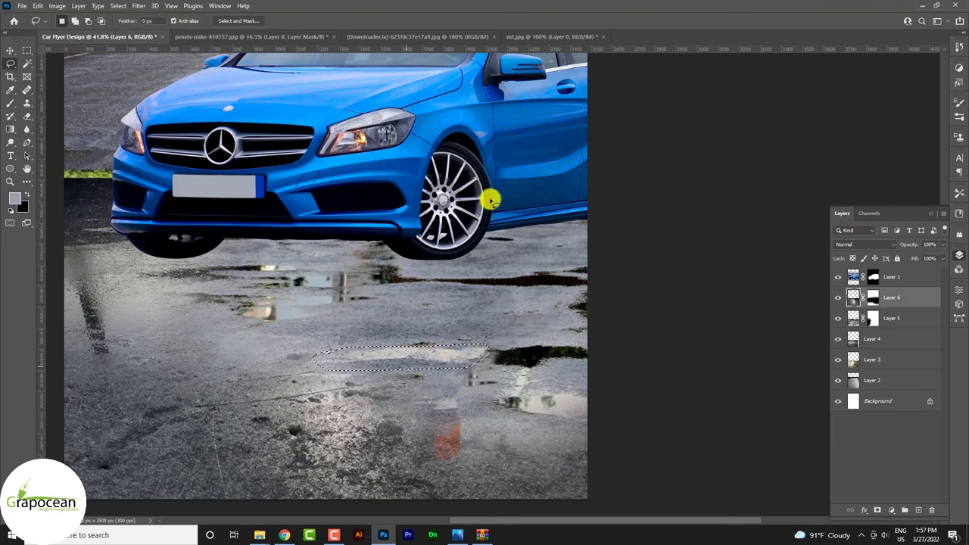
Compare with the puddle reflections toggled, then Content-Aware Fill the streak and deselect.
click(839, 317)
click(840, 318)
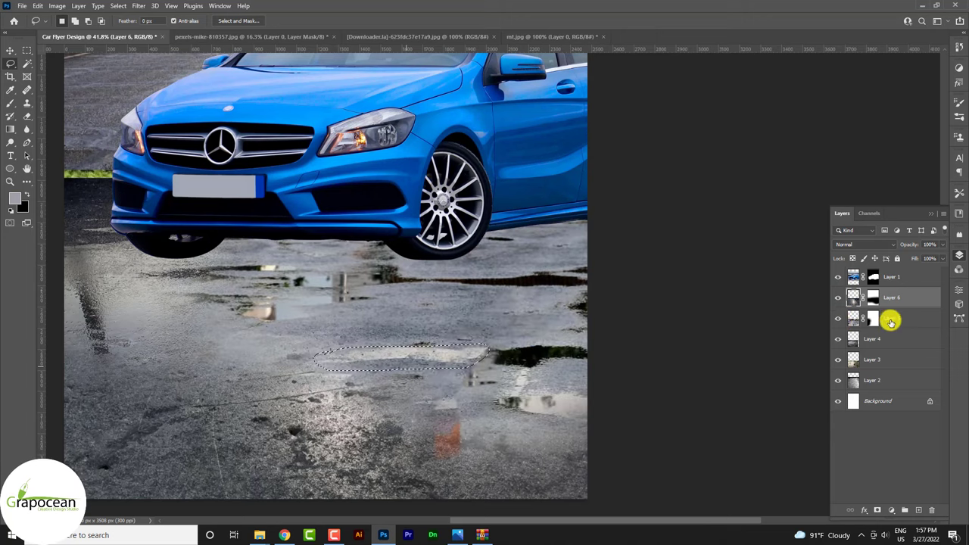
click(841, 319)
click(838, 318)
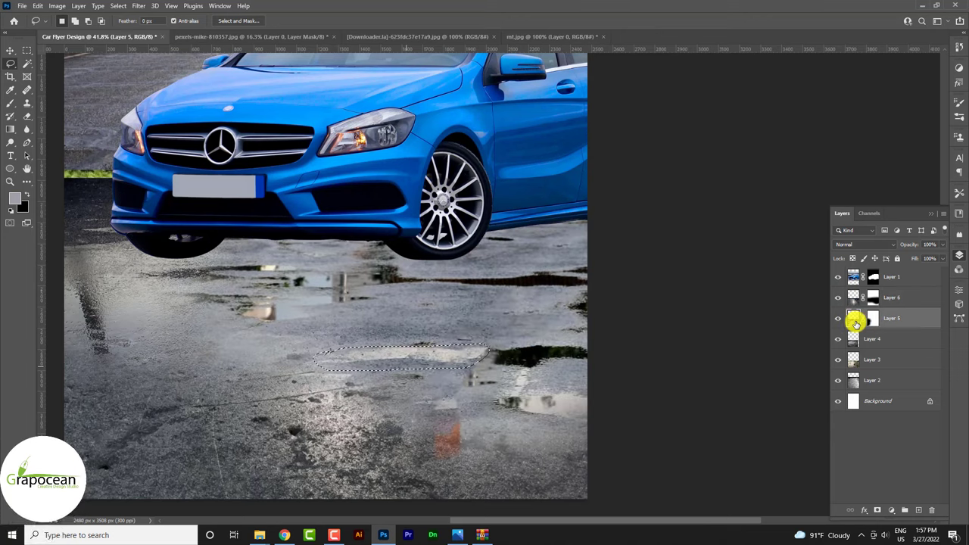
key(shift+F5)
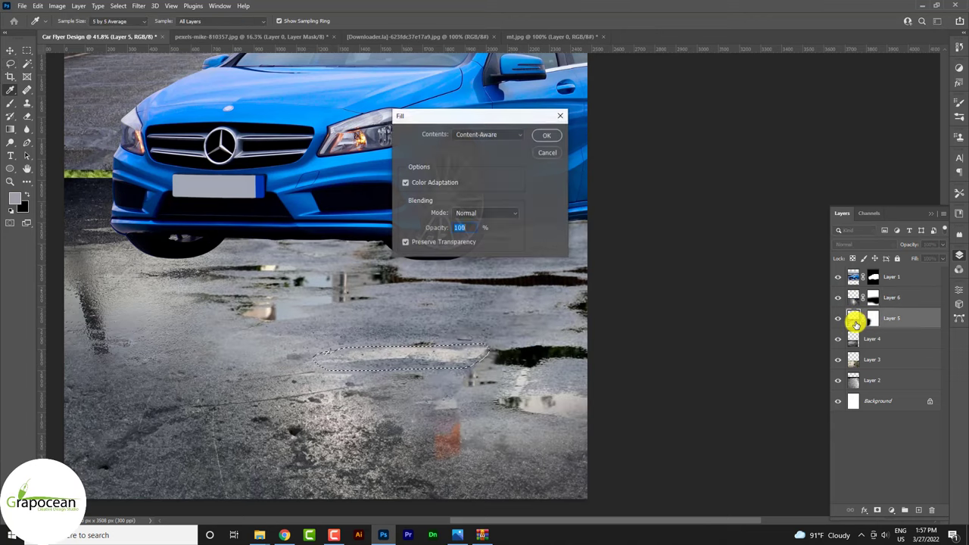
key(Return)
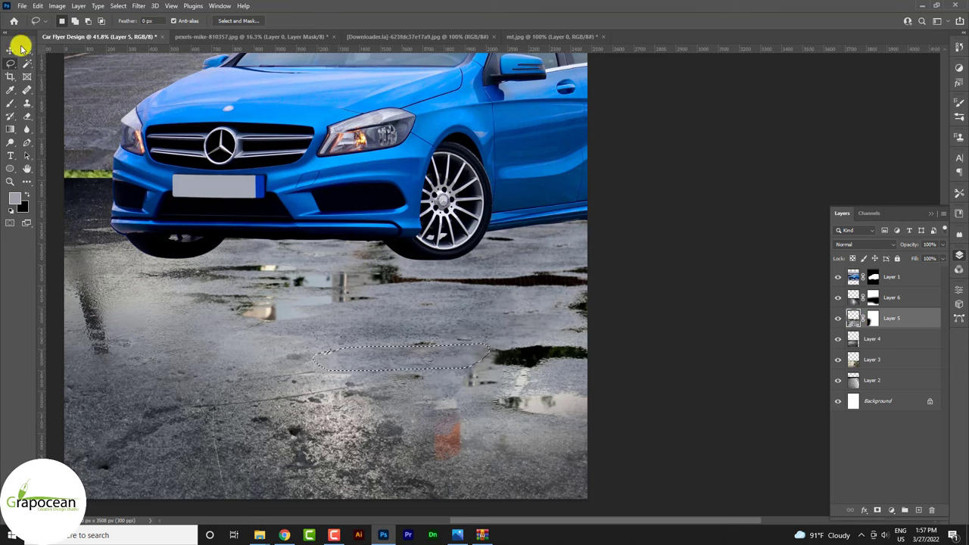
key(ctrl+d)
scroll(471, 432, down, 1)
scroll(476, 447, down, 1)
Compare layers by toggling Layers 4 and 6, leaving Layer 6 hidden so the sign reflection shows.
scroll(503, 439, up, 2)
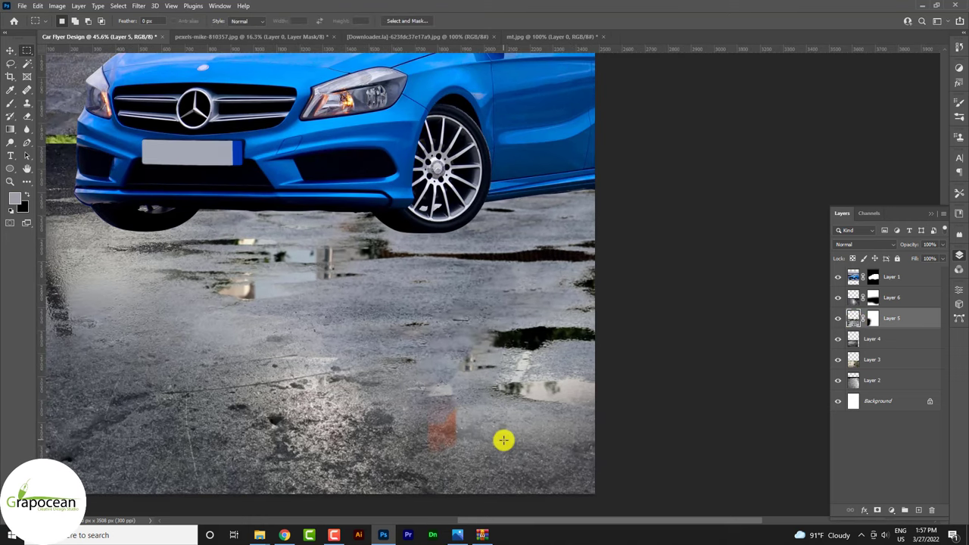
click(837, 340)
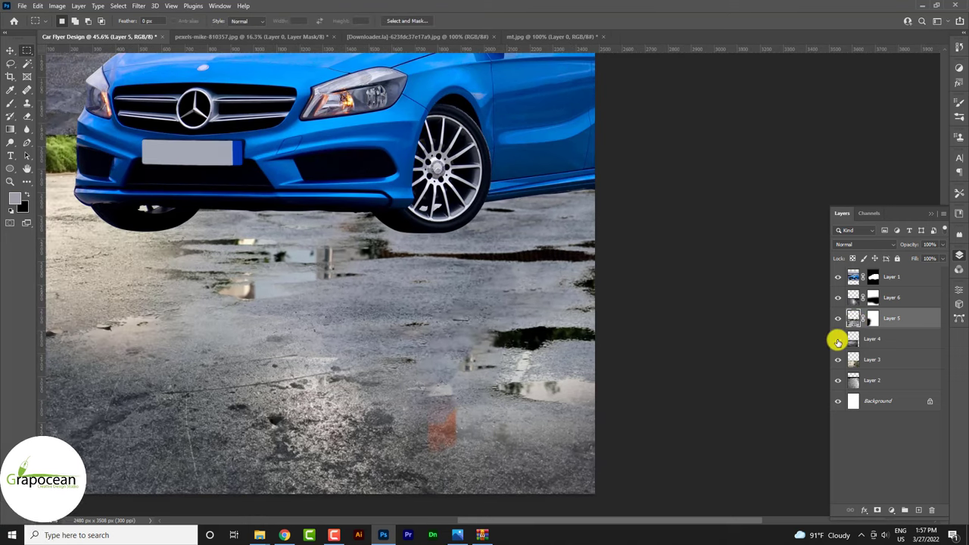
click(838, 339)
click(839, 300)
click(839, 300)
click(839, 300)
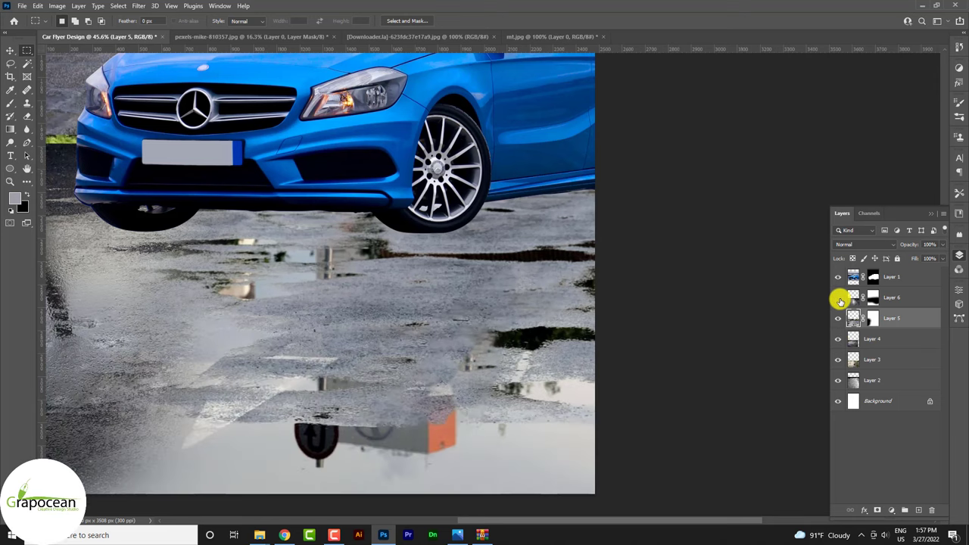
click(840, 301)
click(840, 301)
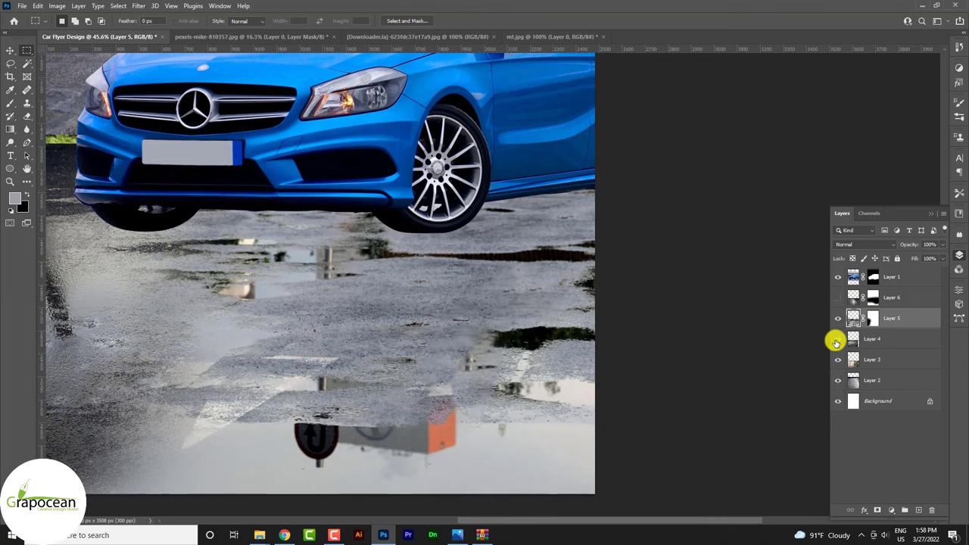
click(837, 340)
click(837, 340)
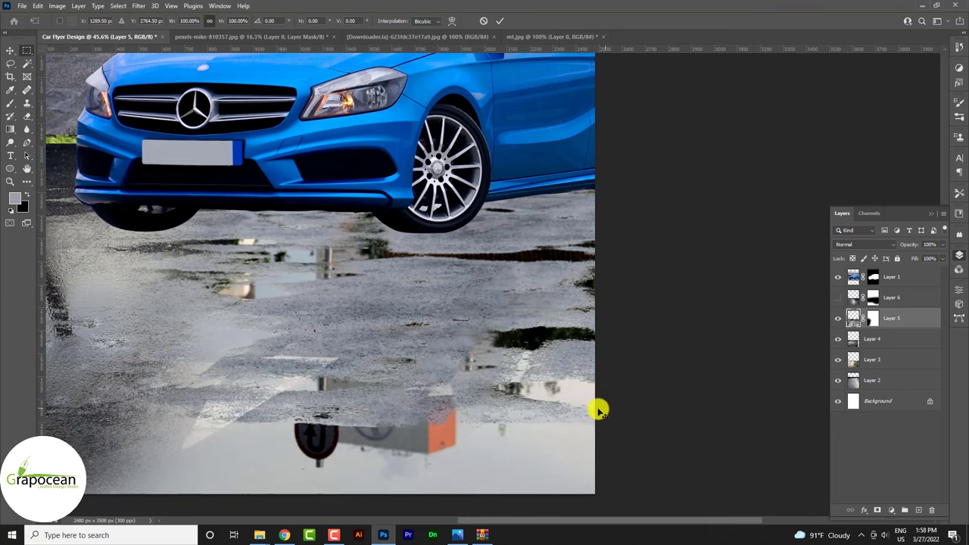
Scale the reflection layer to about 86%, move it up beneath the car, and select its mask.
key(ctrl+t)
key(ctrl+minus)
key(ctrl+minus)
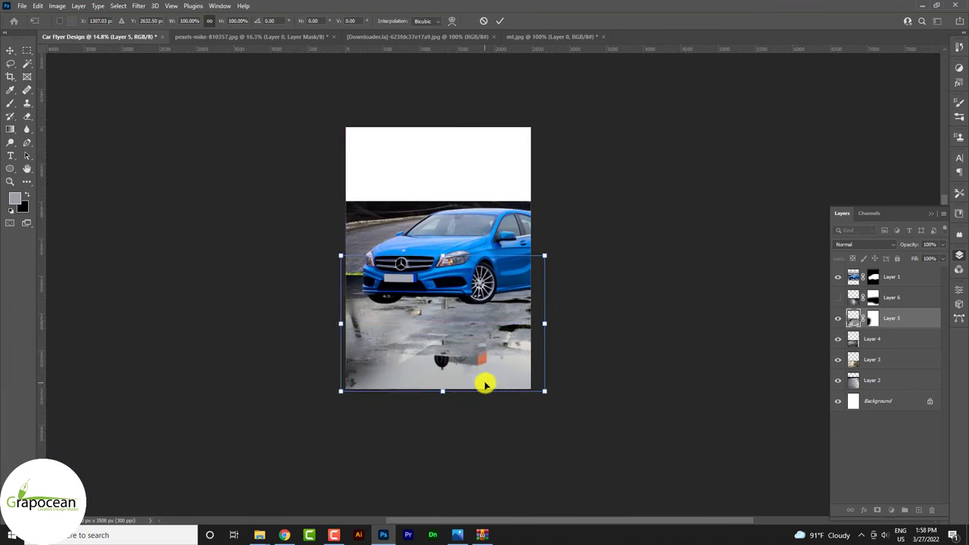
drag(485, 383, 463, 379)
drag(541, 400, 557, 409)
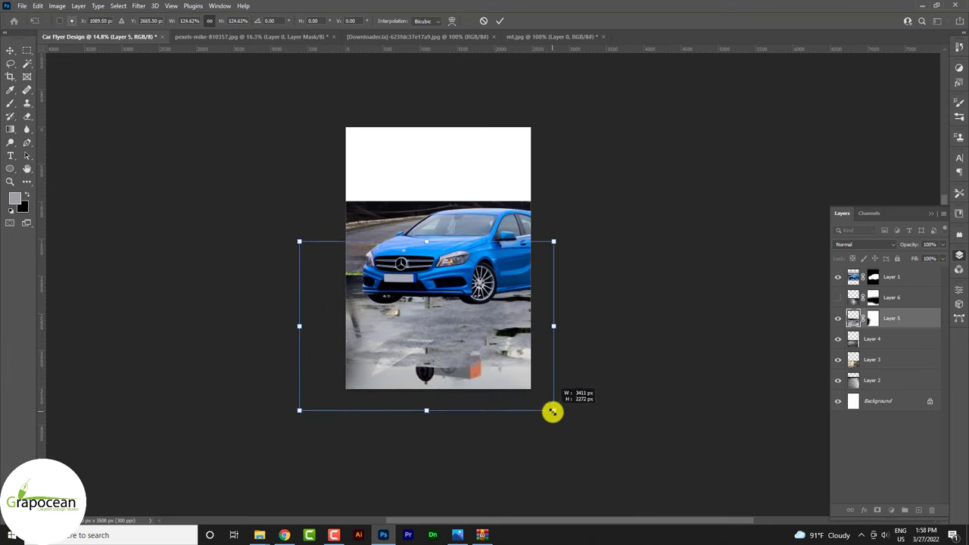
drag(474, 381, 473, 378)
scroll(474, 378, up, 3)
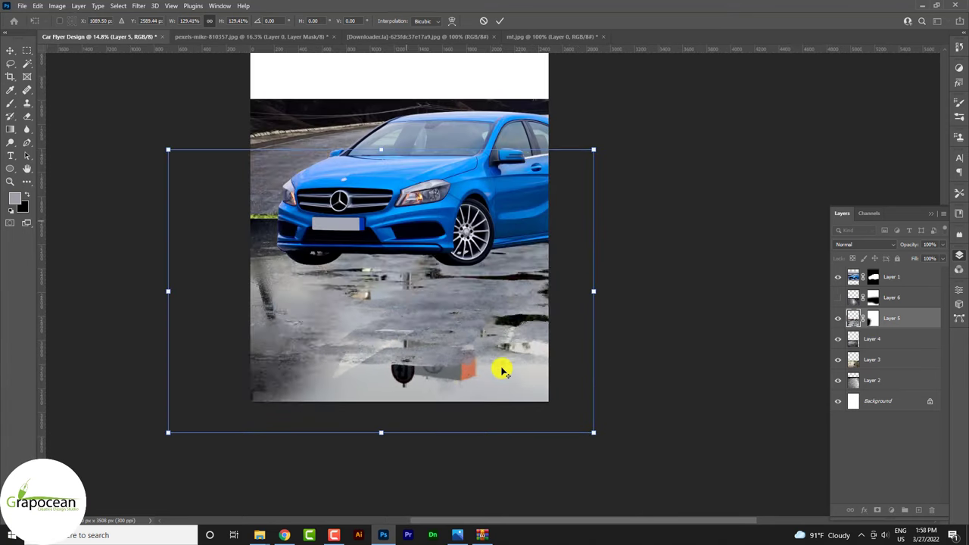
drag(594, 431, 522, 384)
drag(458, 364, 447, 337)
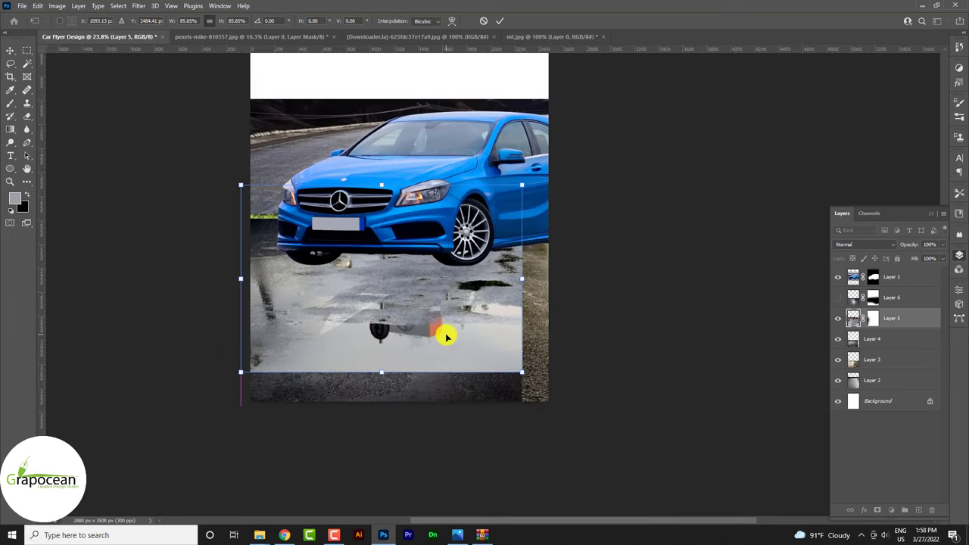
click(497, 22)
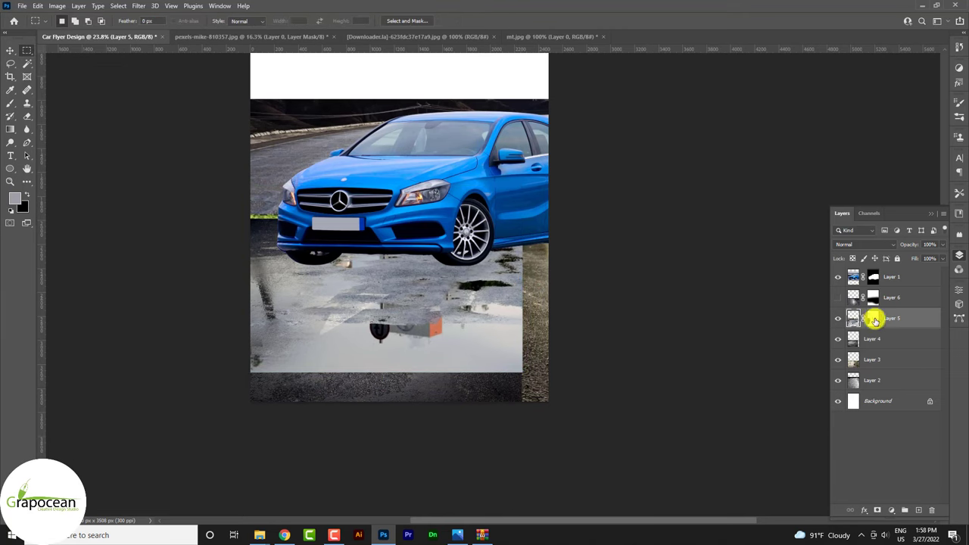
click(874, 319)
click(10, 103)
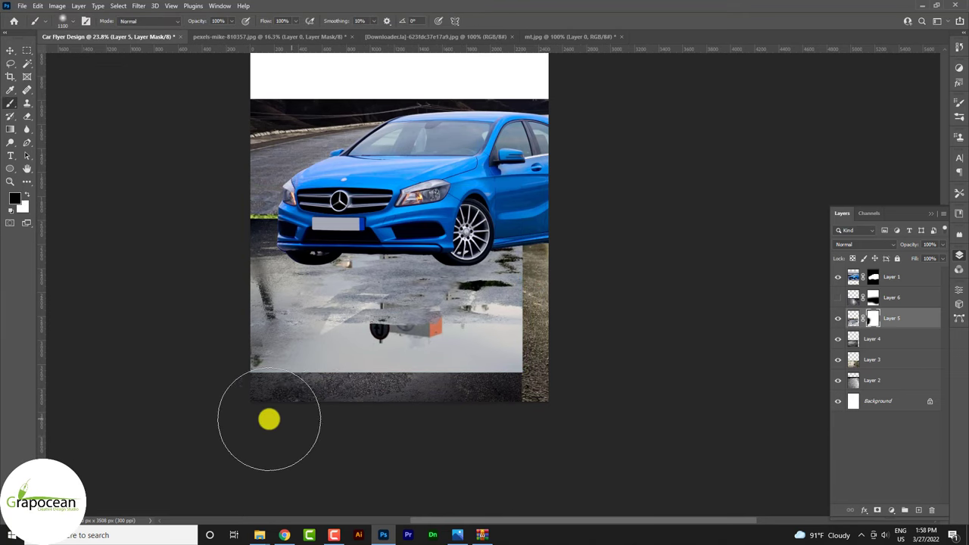
Fade the reflection's bottom into the asphalt and shift it right to the page edge.
mouse_move(269, 419)
mouse_down()
mouse_move(465, 439)
mouse_move(508, 417)
mouse_move(314, 414)
mouse_move(345, 419)
mouse_up()
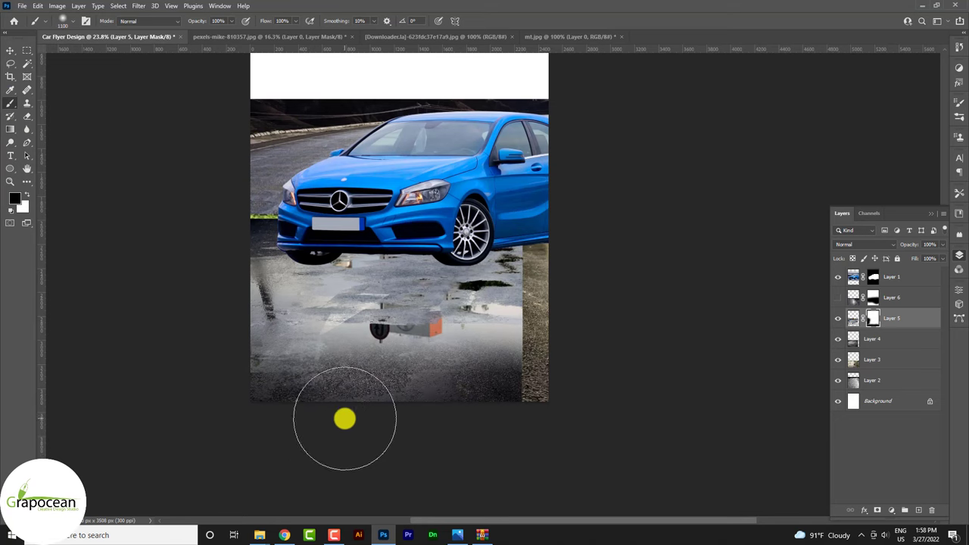
click(11, 52)
mouse_move(463, 341)
mouse_down()
mouse_move(512, 340)
mouse_move(489, 343)
mouse_up()
Enlarge Layer 4's road to cover the lower page and move it into place.
click(494, 387)
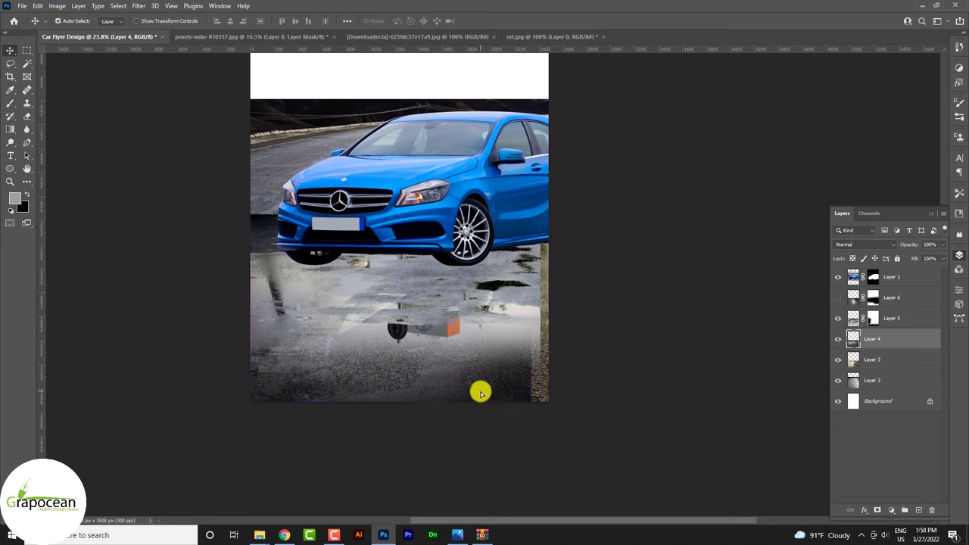
key(ctrl+t)
mouse_move(529, 413)
mouse_down()
mouse_move(529, 400)
mouse_move(544, 404)
mouse_up()
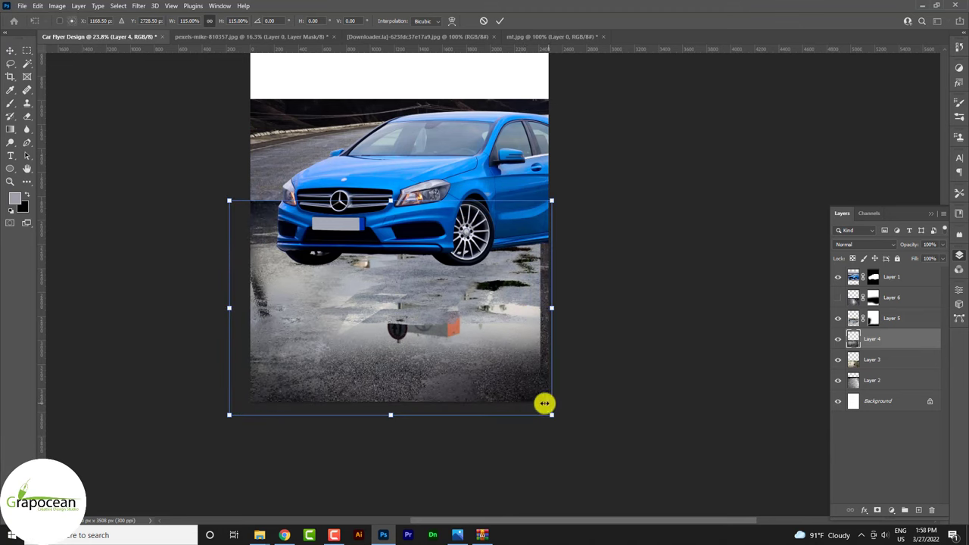
click(503, 20)
drag(551, 308, 540, 328)
click(604, 339)
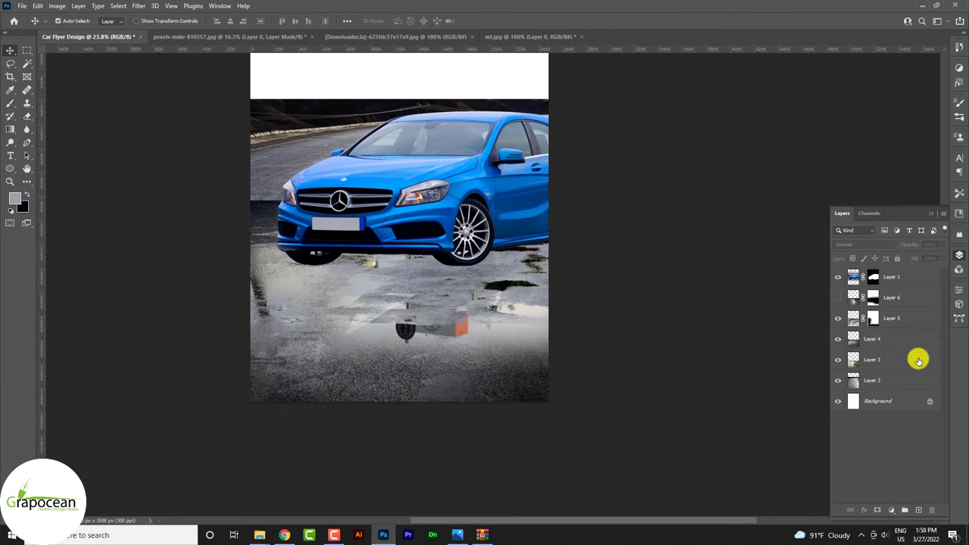
Toggle Layer 6 to check the reflection, then select Layer 3 for masking.
click(838, 297)
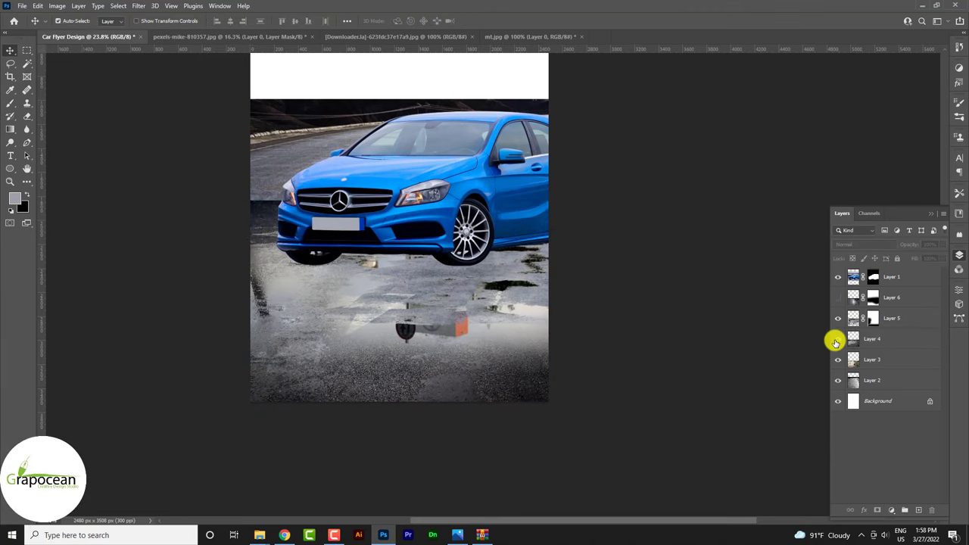
click(833, 338)
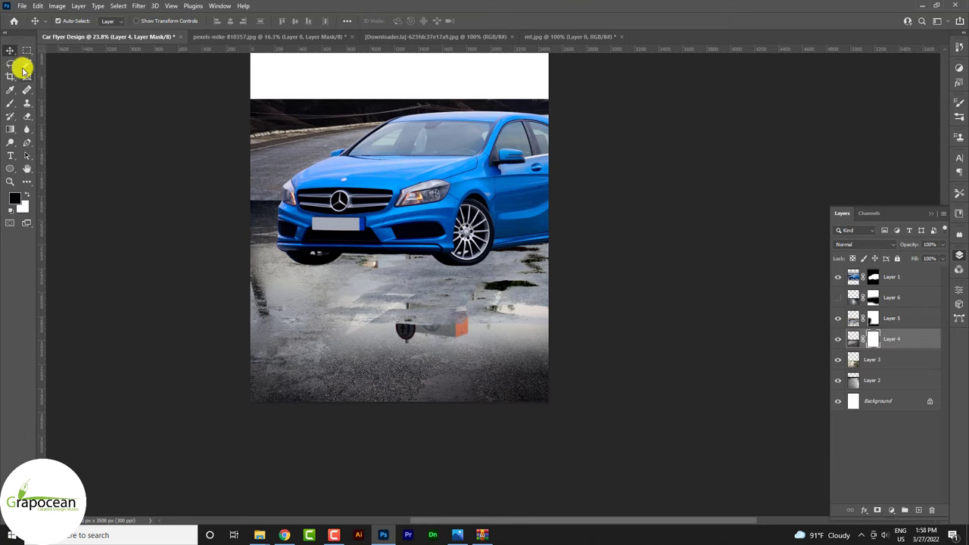
click(10, 102)
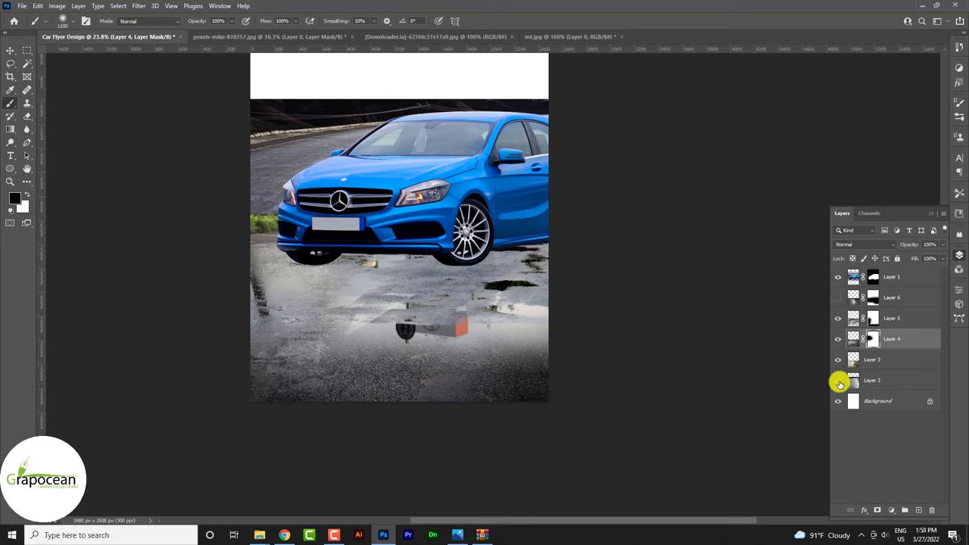
click(838, 297)
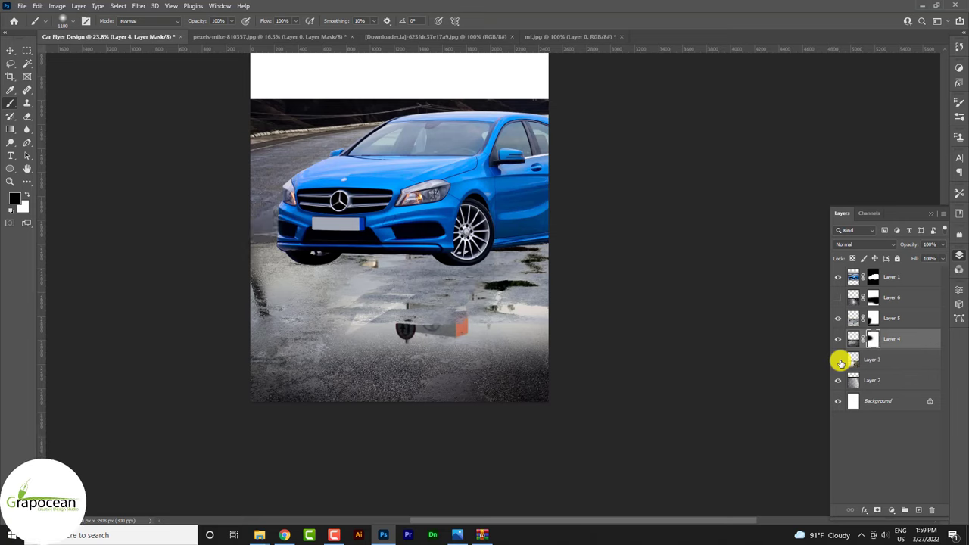
click(869, 363)
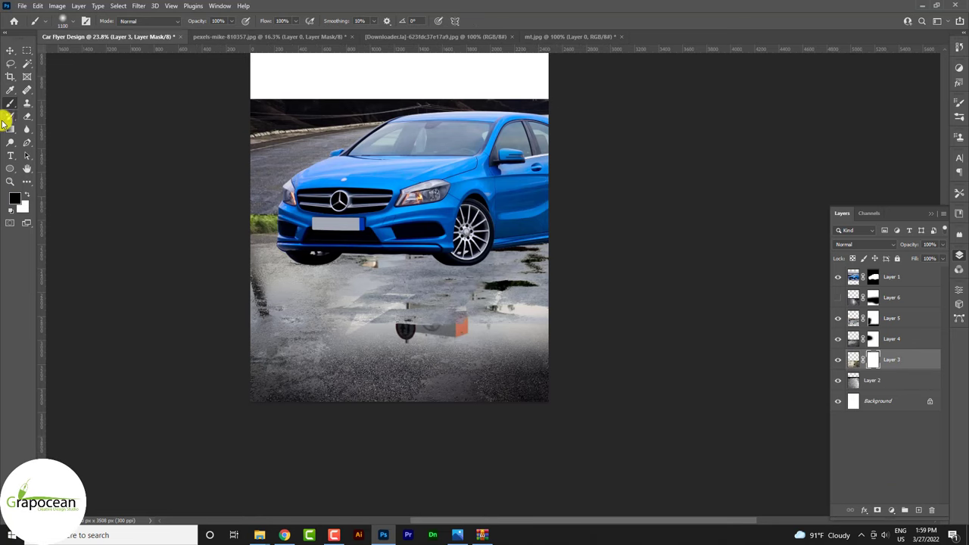
Move Layer 3 just beneath the car layer and paint white to reveal its puddle reflection.
click(113, 213)
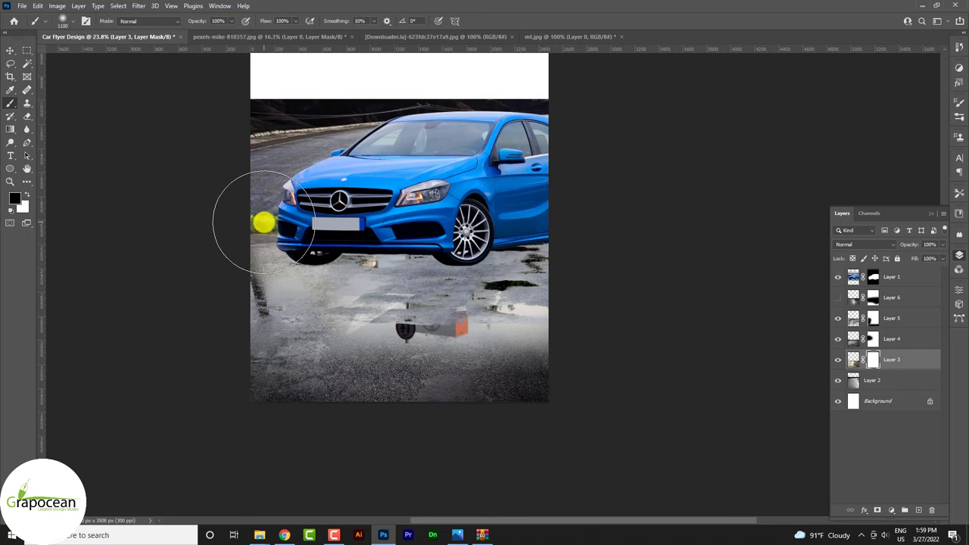
key(x)
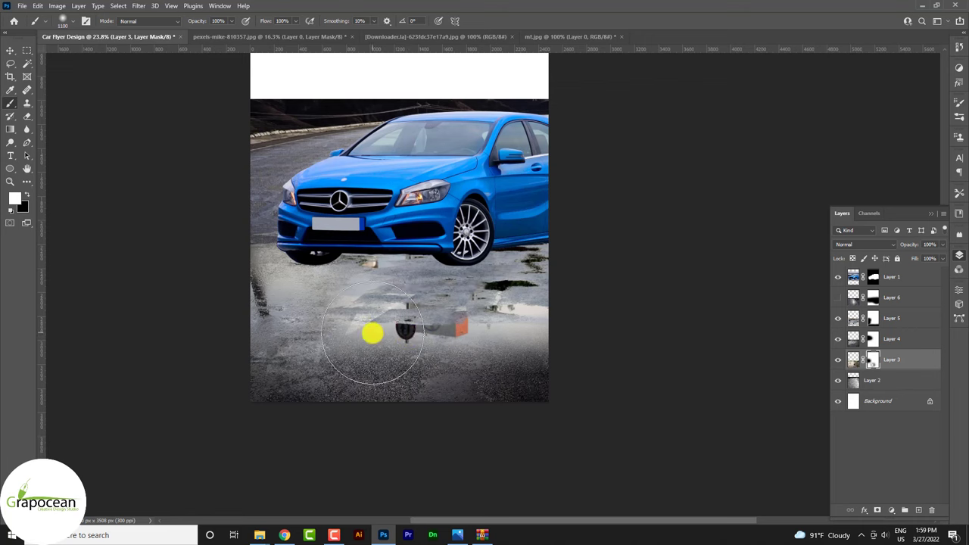
drag(896, 320, 896, 302)
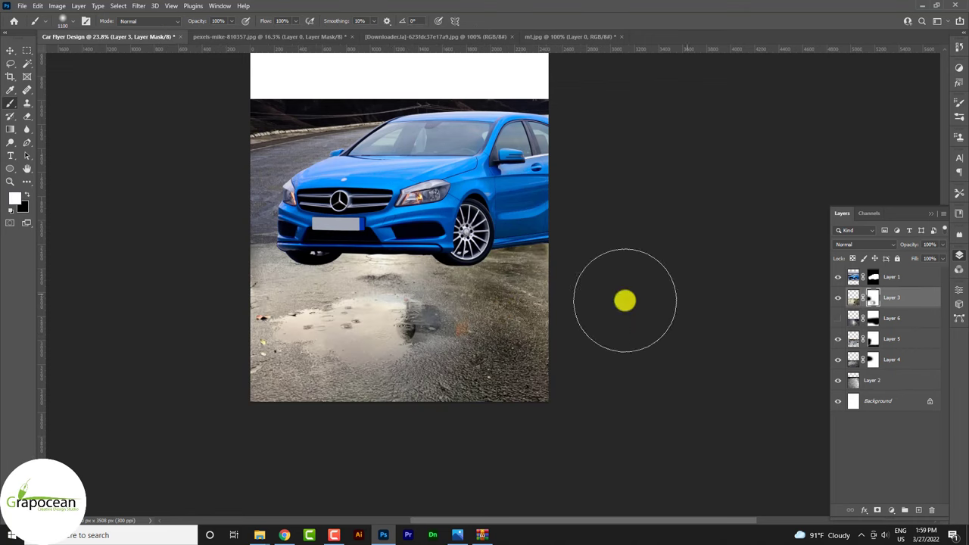
mouse_move(624, 300)
mouse_down()
mouse_move(536, 370)
mouse_move(241, 395)
mouse_up()
Paint black on Layer 3's mask to hide part of it below the car.
key(x)
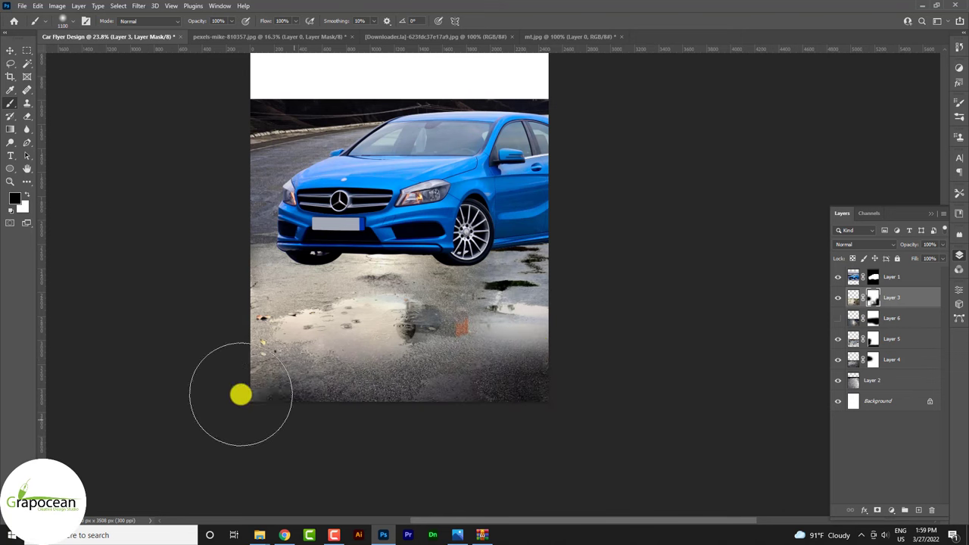
scroll(476, 294, up, 3)
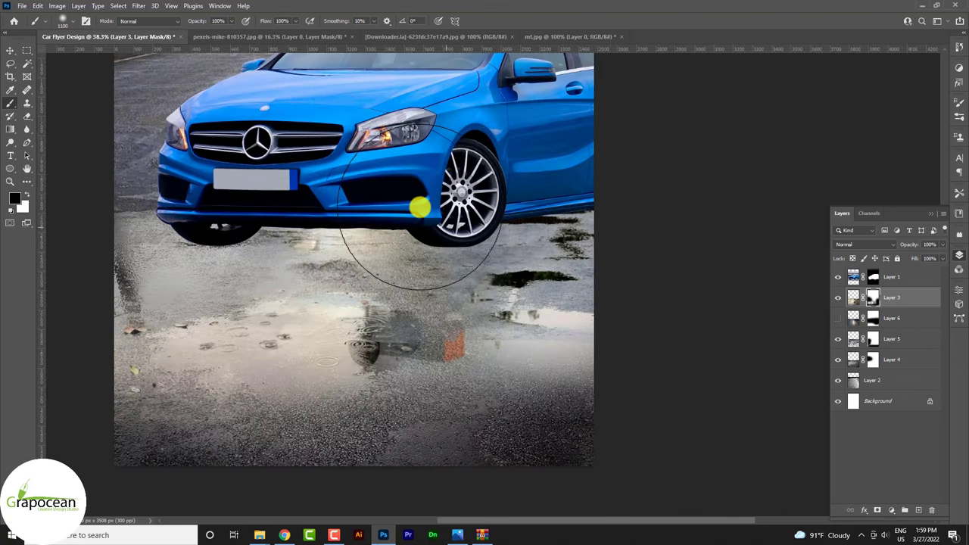
drag(447, 223, 382, 219)
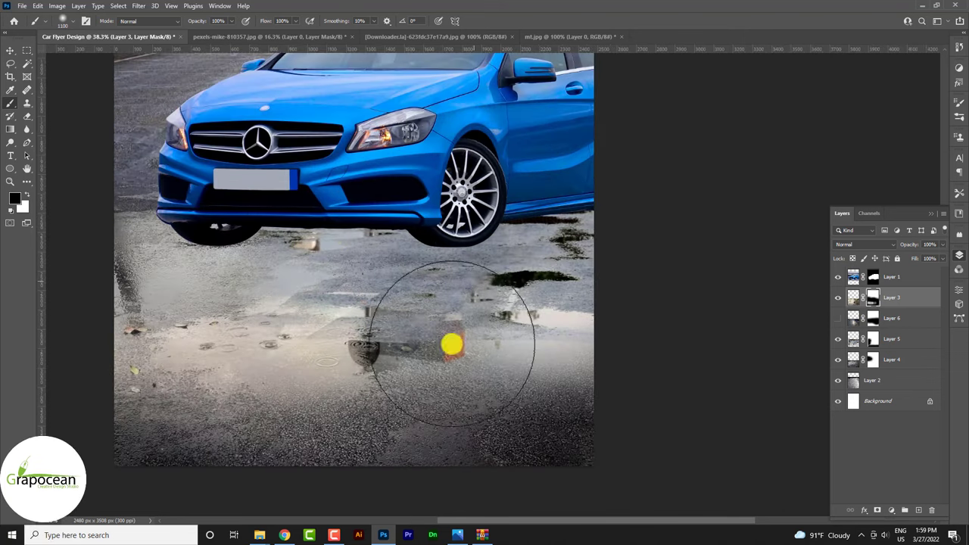
scroll(563, 334, down, 1)
scroll(547, 426, down, 2)
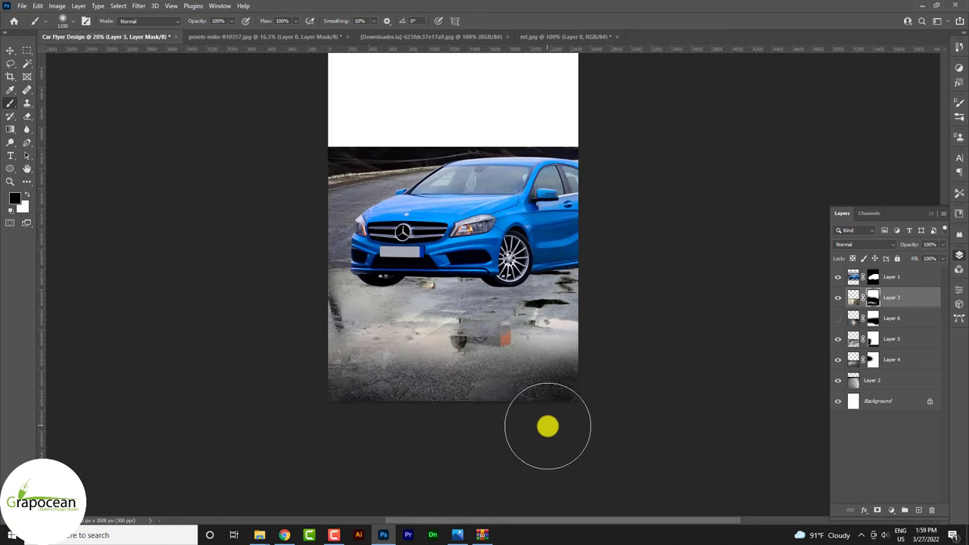
scroll(513, 429, up, 1)
scroll(372, 320, up, 2)
scroll(611, 408, down, 2)
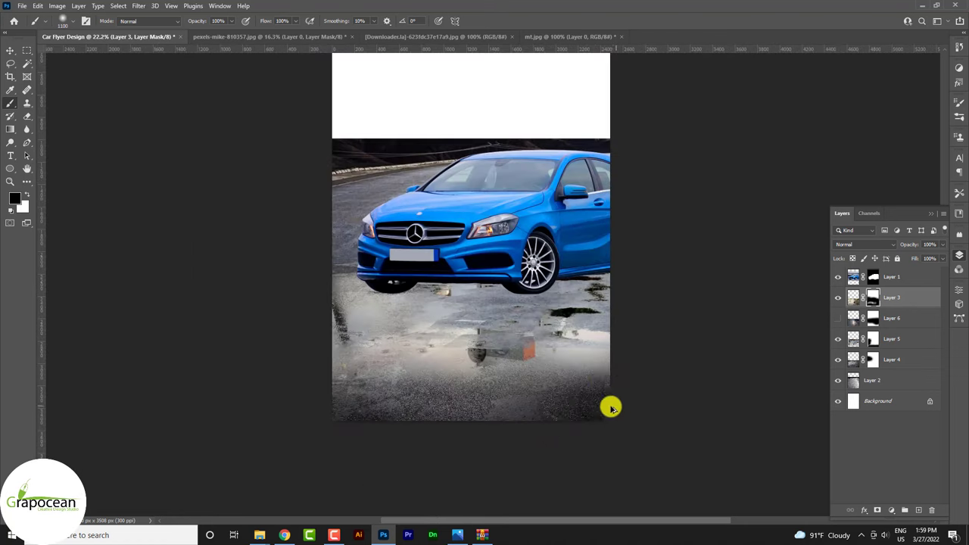
click(10, 51)
Select Layer 2 and add a white layer mask to it.
click(935, 380)
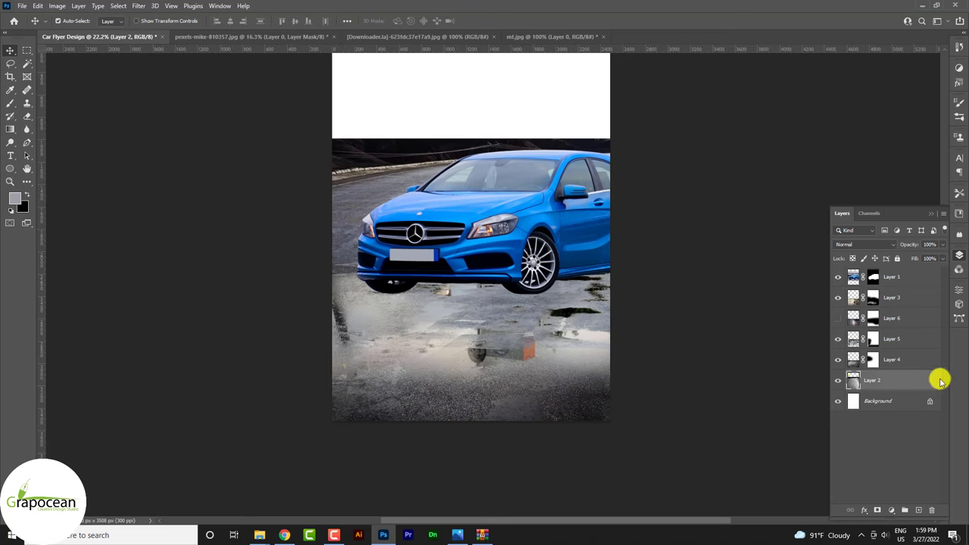
click(838, 380)
click(838, 380)
click(877, 510)
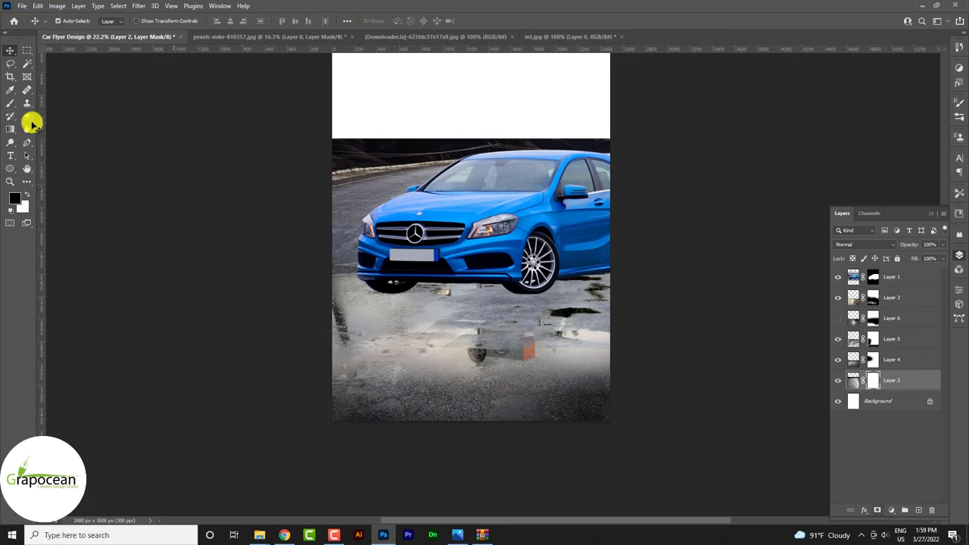
Drag a black-to-white gradient on the mask so the road's top edge fades into white.
key(d)
key(x)
click(10, 129)
drag(411, 201, 460, 141)
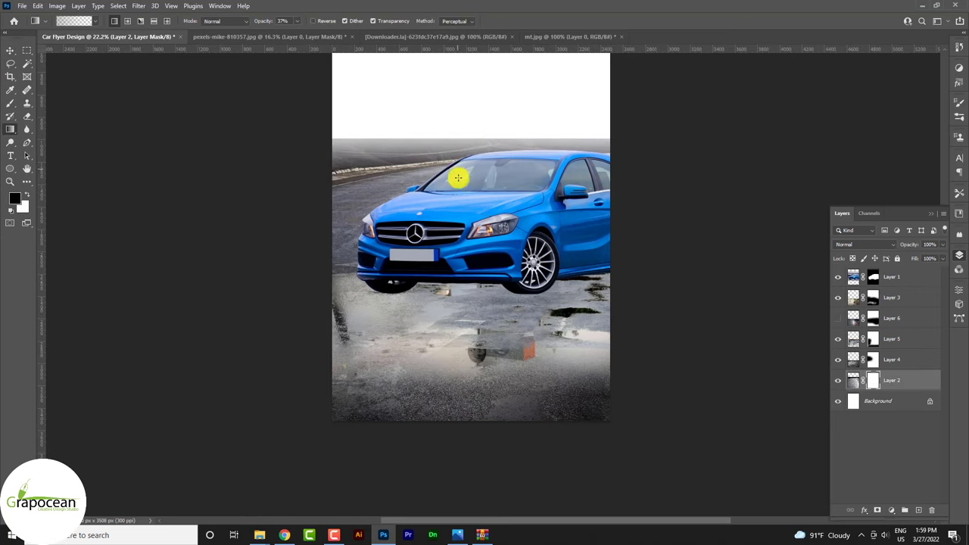
drag(435, 190, 446, 132)
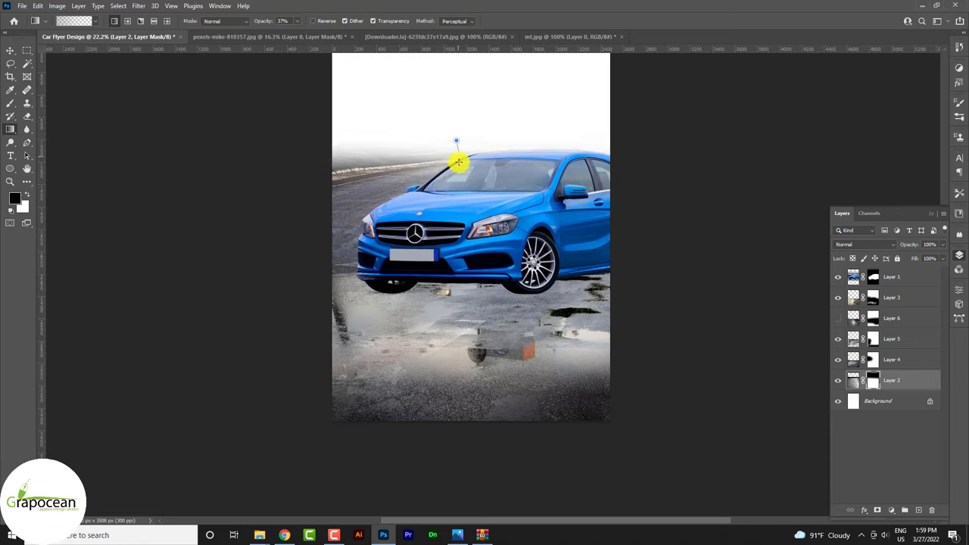
drag(447, 231, 432, 134)
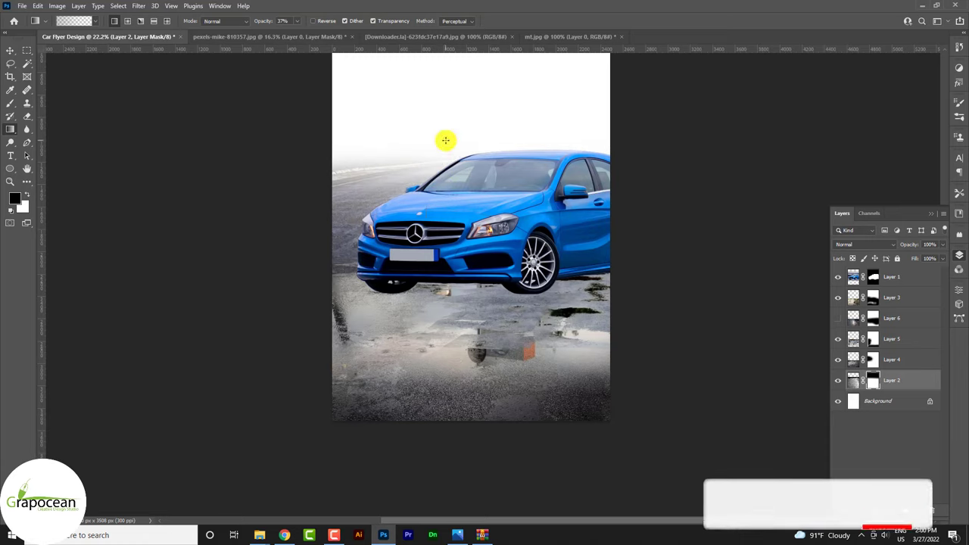
Group the five road layers (Layers 2–6) into Group 1 and expand it.
shift+click(891, 298)
key(ctrl+g)
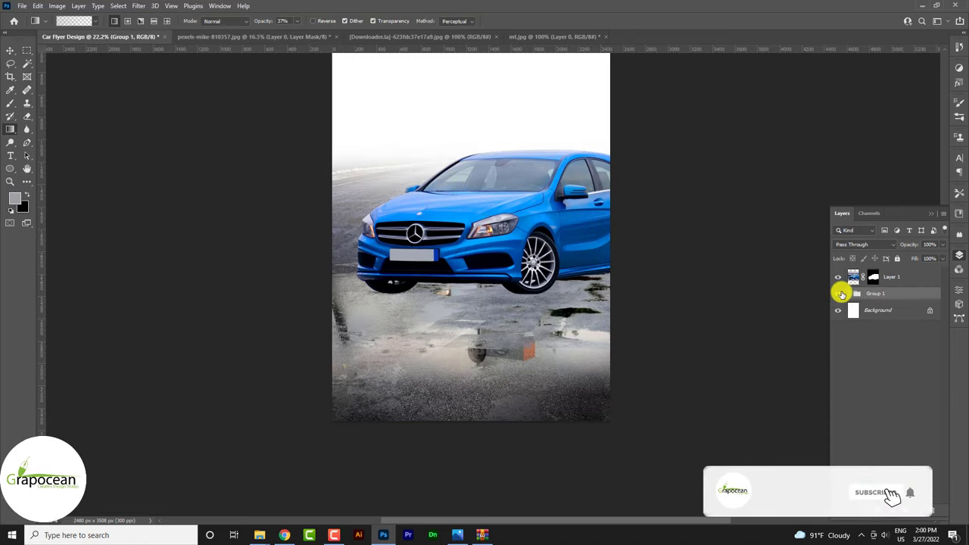
click(856, 294)
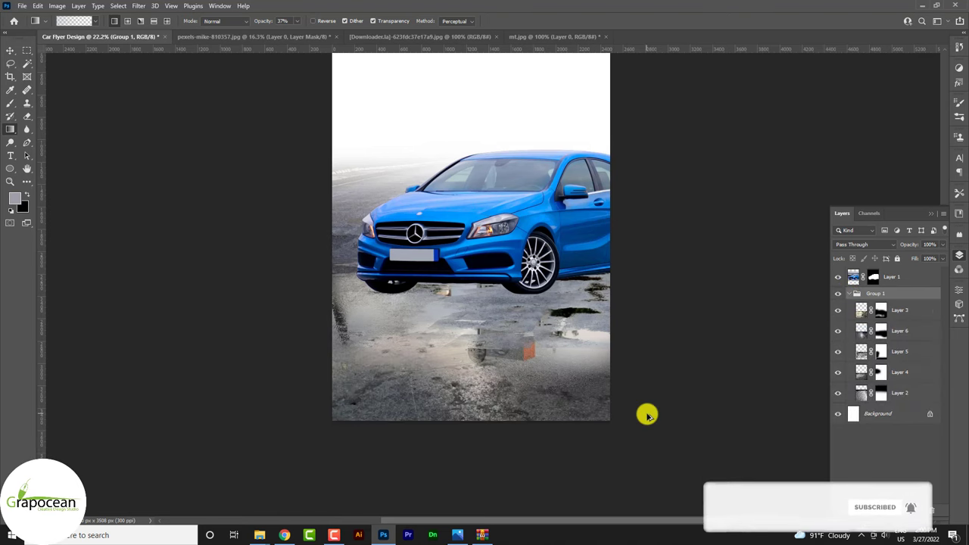
scroll(530, 364, down, 2)
scroll(424, 277, up, 2)
scroll(402, 269, up, 2)
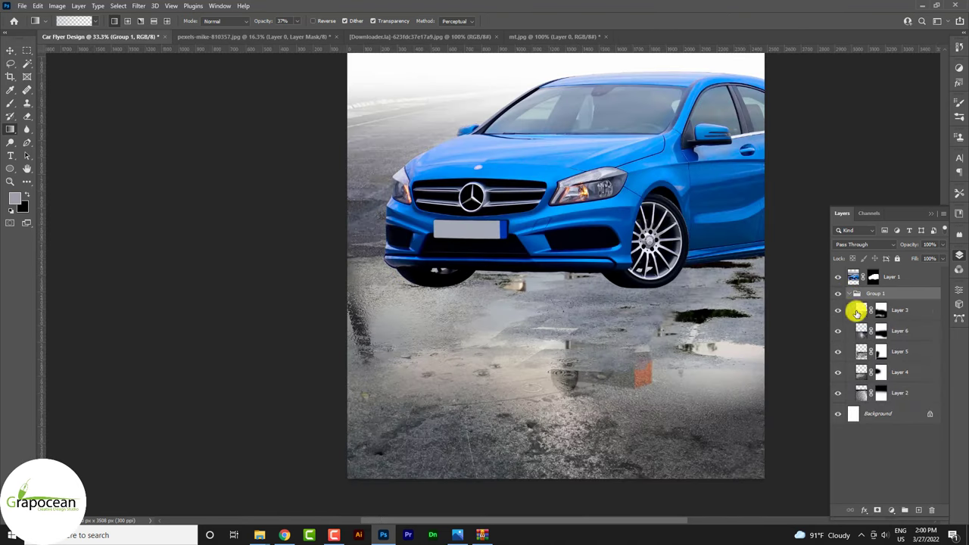
Toggle Layers 3 and 6 to compare, then target Layer 6's mask with the Brush.
click(837, 311)
click(837, 311)
click(837, 331)
click(837, 331)
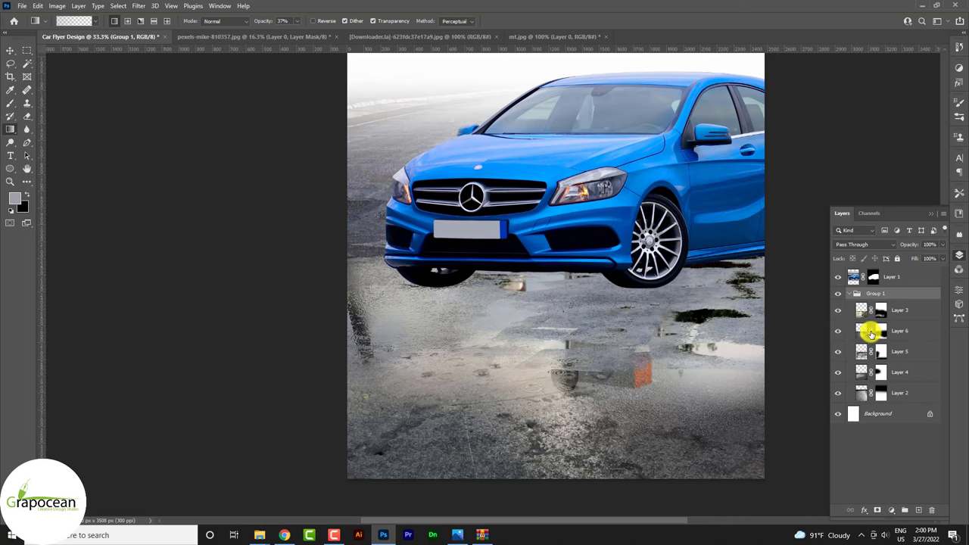
click(871, 331)
click(10, 103)
scroll(649, 231, down, 2)
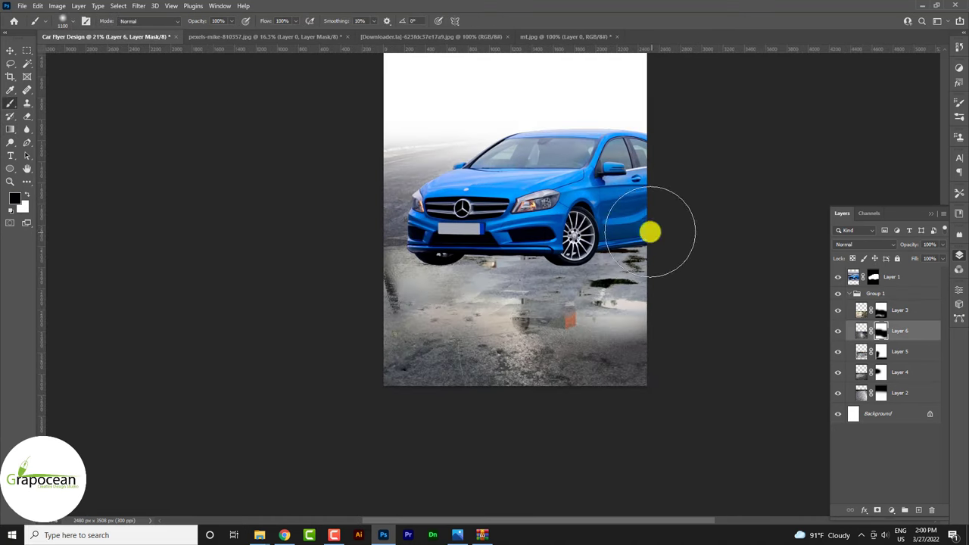
Collapse Group 1 and bring up the adjustment-layer list.
click(874, 293)
click(848, 292)
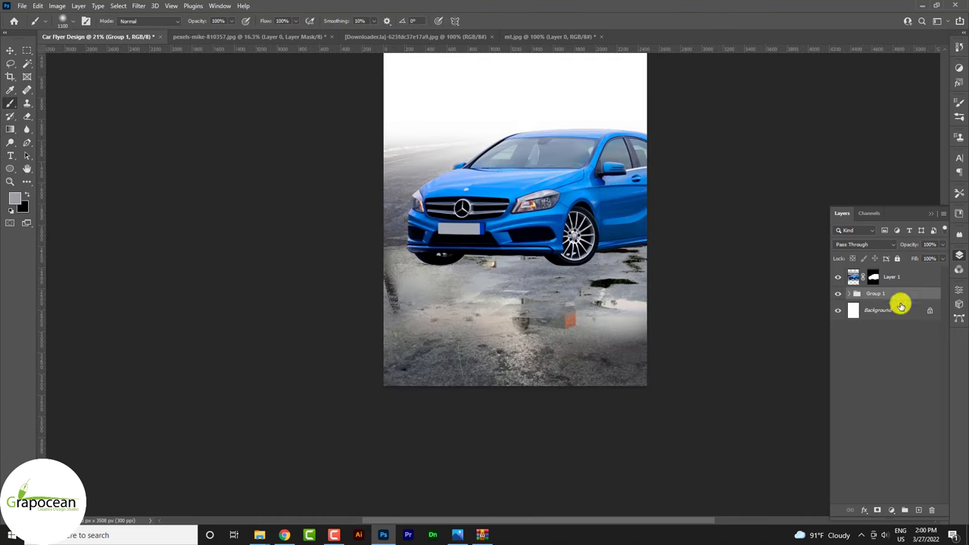
click(888, 512)
Add a Brightness/Contrast adjustment with Contrast 100 and Brightness -110.
click(919, 367)
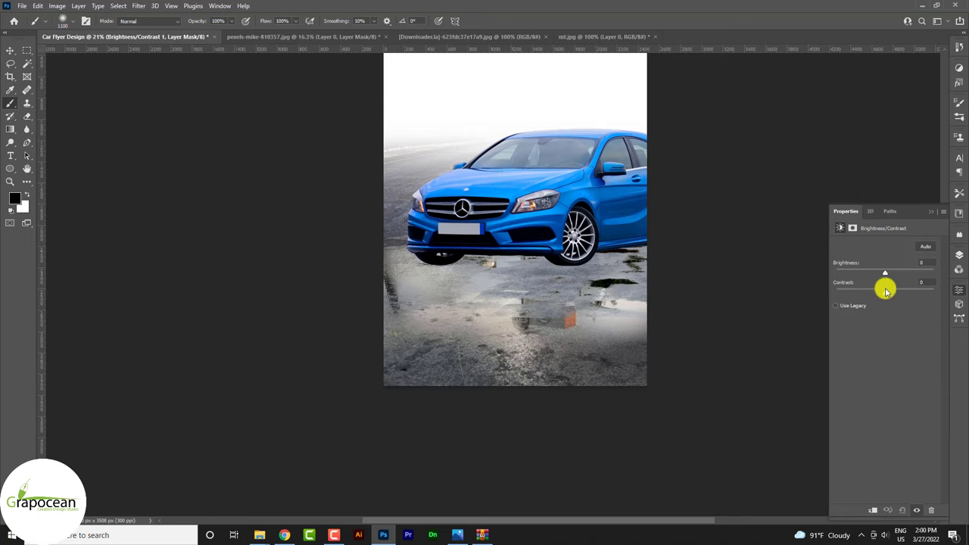
mouse_move(885, 290)
mouse_down()
mouse_move(921, 296)
mouse_move(828, 275)
mouse_move(876, 273)
mouse_move(841, 277)
mouse_move(850, 277)
mouse_up()
drag(918, 296, 943, 292)
mouse_move(850, 273)
mouse_down()
mouse_move(858, 271)
mouse_move(847, 277)
mouse_up()
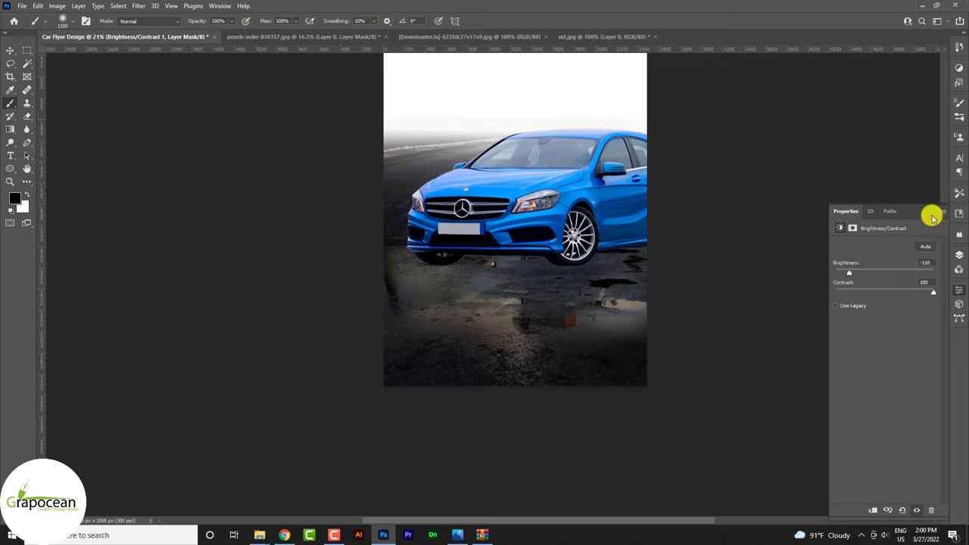
click(941, 212)
Return to the layers list and hide the Brightness/Contrast adjustment to compare.
scroll(558, 320, up, 1)
scroll(563, 331, up, 1)
scroll(562, 331, up, 1)
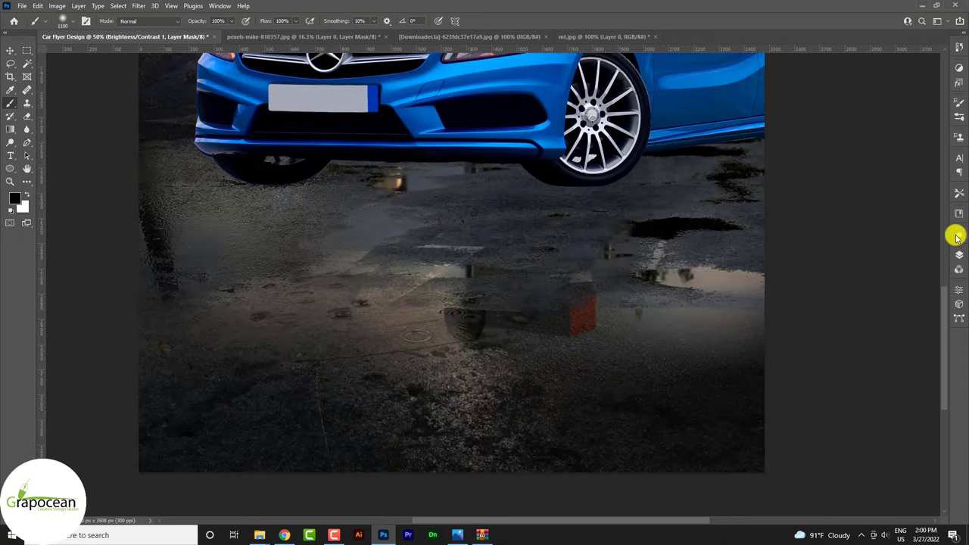
click(959, 254)
click(838, 299)
click(838, 298)
Expand Group 1 and toggle Layers 3, 6, 4, 2 and 5 on and off to compare.
click(853, 316)
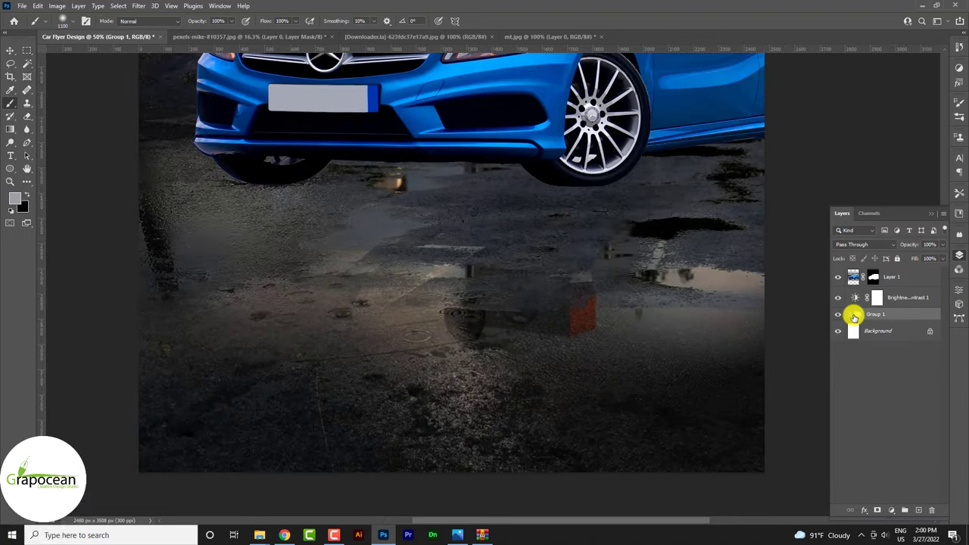
click(837, 330)
click(838, 331)
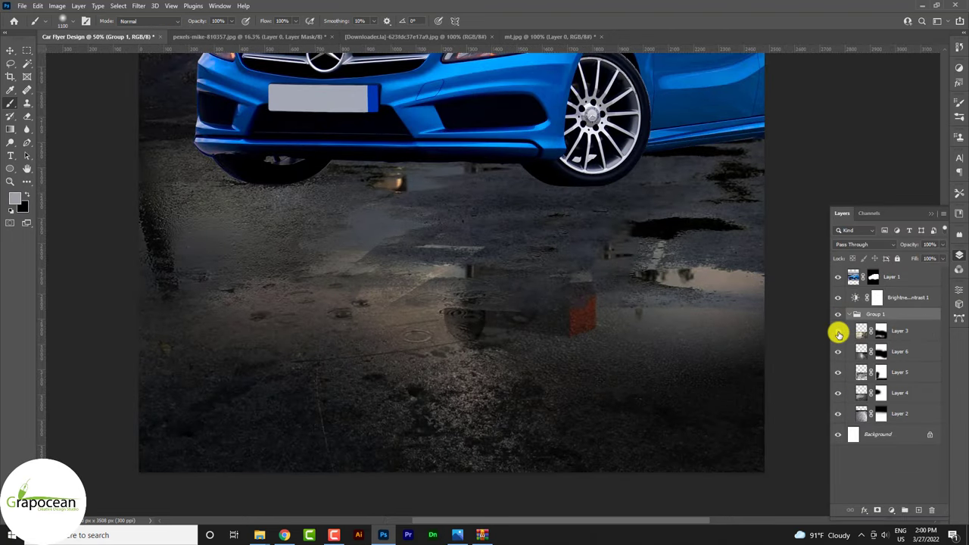
click(838, 352)
click(837, 351)
click(838, 392)
click(837, 392)
click(838, 413)
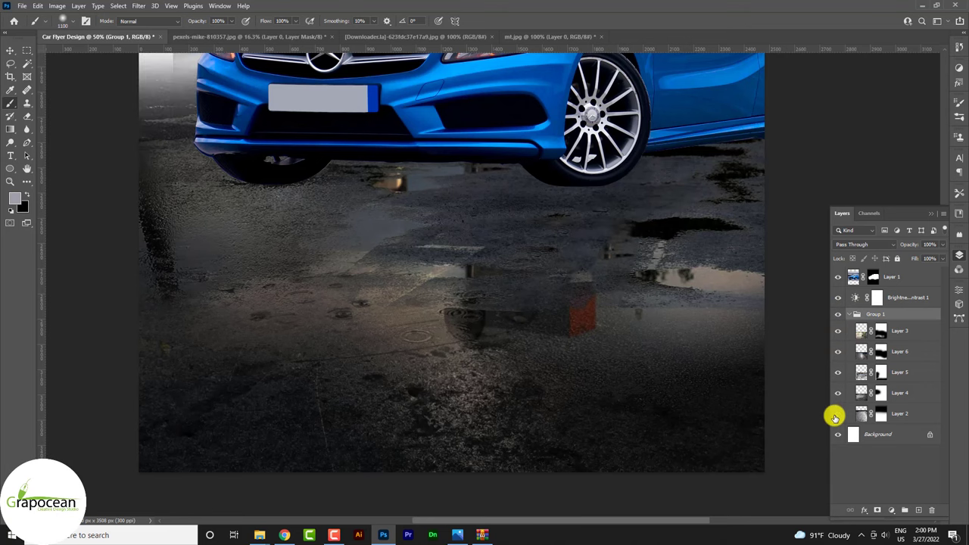
click(838, 413)
click(837, 330)
click(837, 330)
click(838, 351)
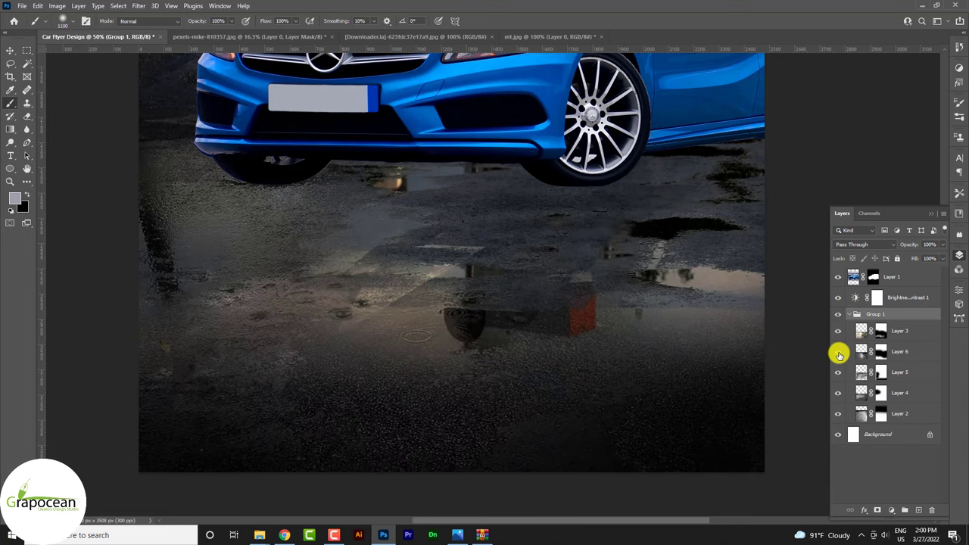
click(838, 351)
click(838, 392)
click(838, 392)
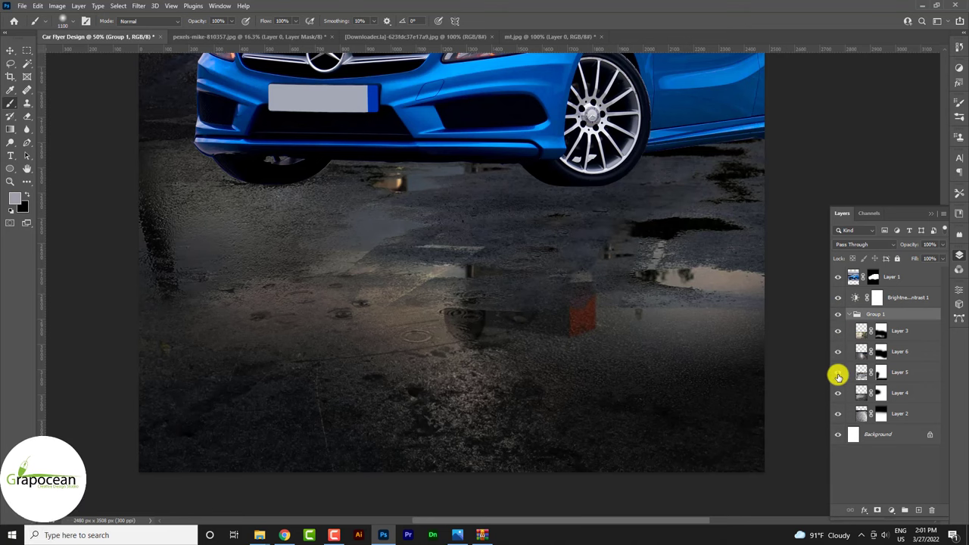
click(838, 372)
click(838, 372)
On Layer 5, lasso the dark puddle reflection and Content-Aware fill it.
click(875, 377)
key(j)
drag(463, 224, 443, 227)
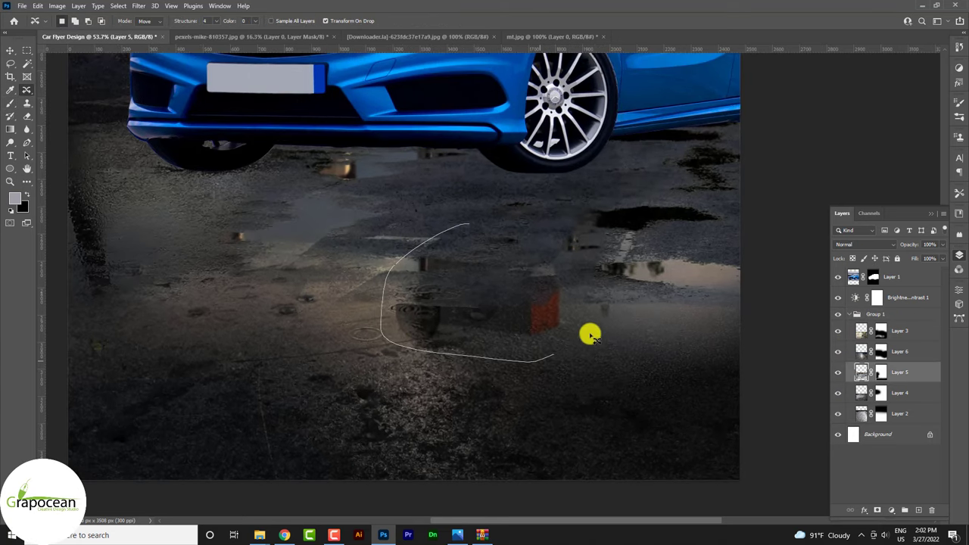
key(shift+BackSpace)
key(Return)
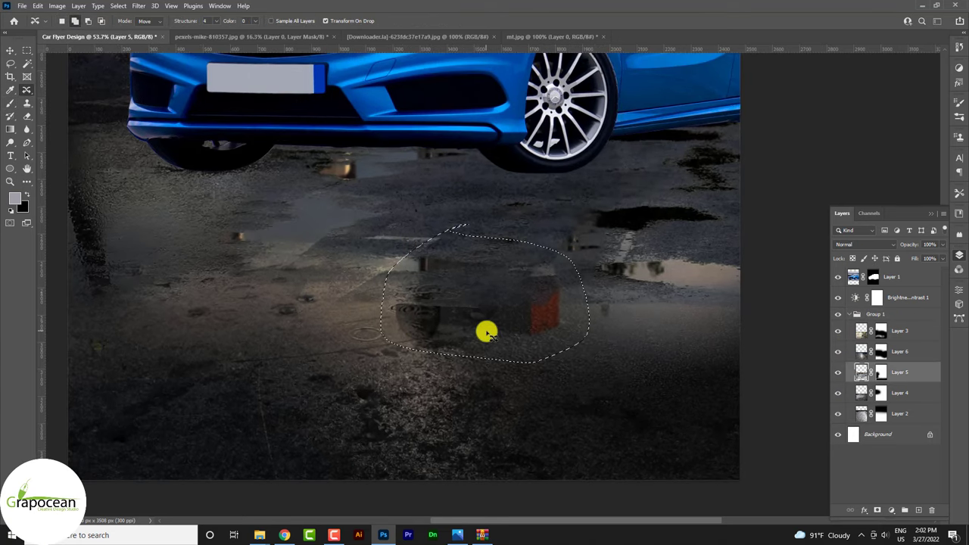
scroll(544, 366, down, 3)
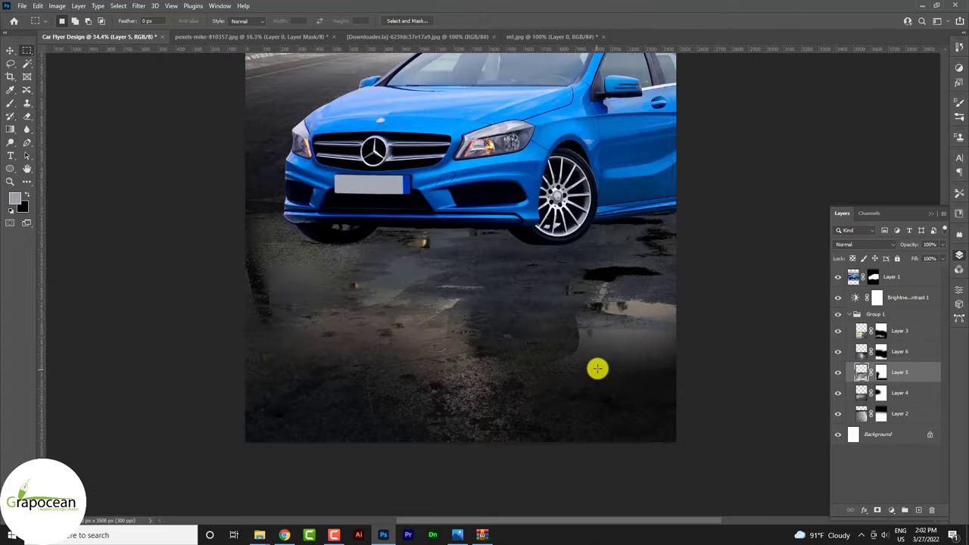
scroll(595, 368, up, 3)
Lasso the red and dark reflection, Content-Aware fill it, and deselect.
drag(575, 306, 547, 309)
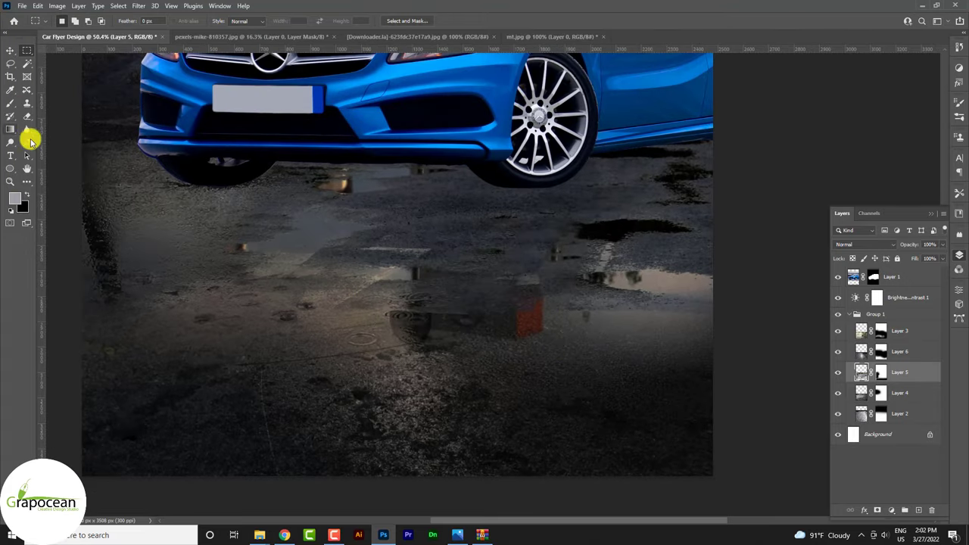
click(11, 64)
scroll(563, 265, up, 3)
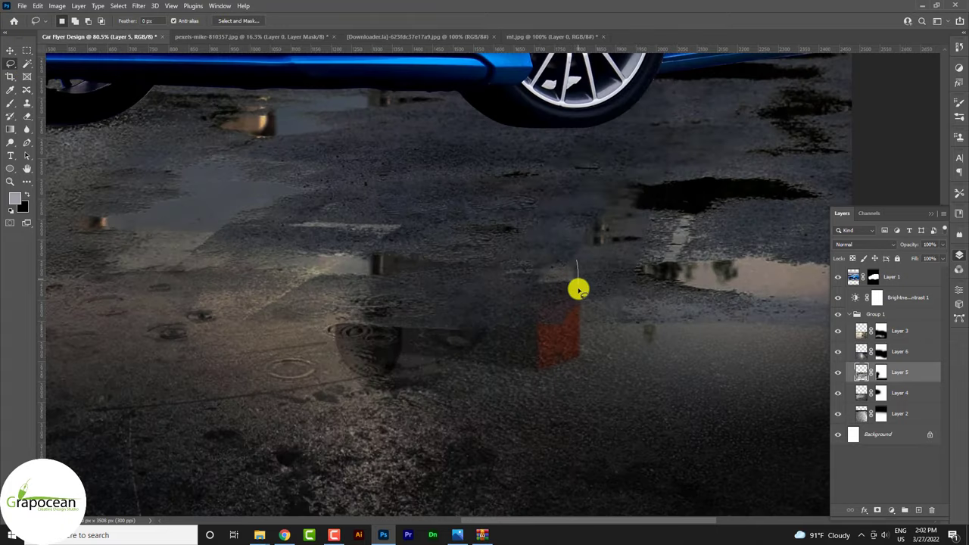
drag(503, 373, 415, 362)
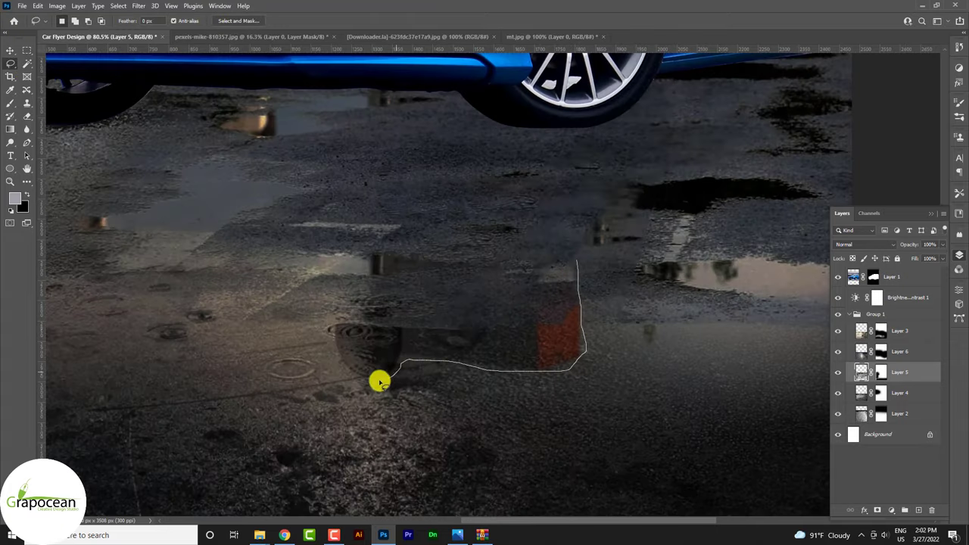
mouse_move(364, 282)
mouse_down()
mouse_move(404, 242)
mouse_move(560, 261)
mouse_up()
key(shift+BackSpace)
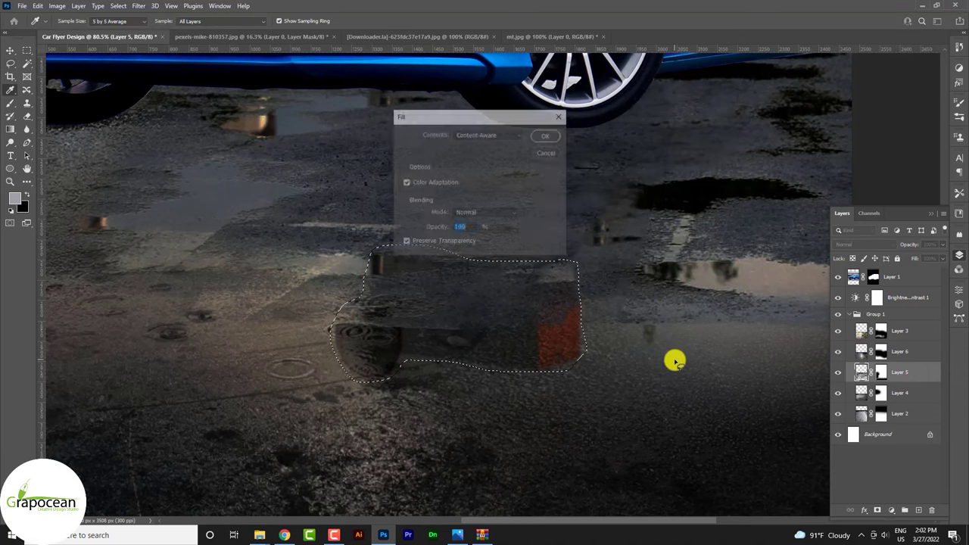
key(Return)
click(26, 50)
key(ctrl+d)
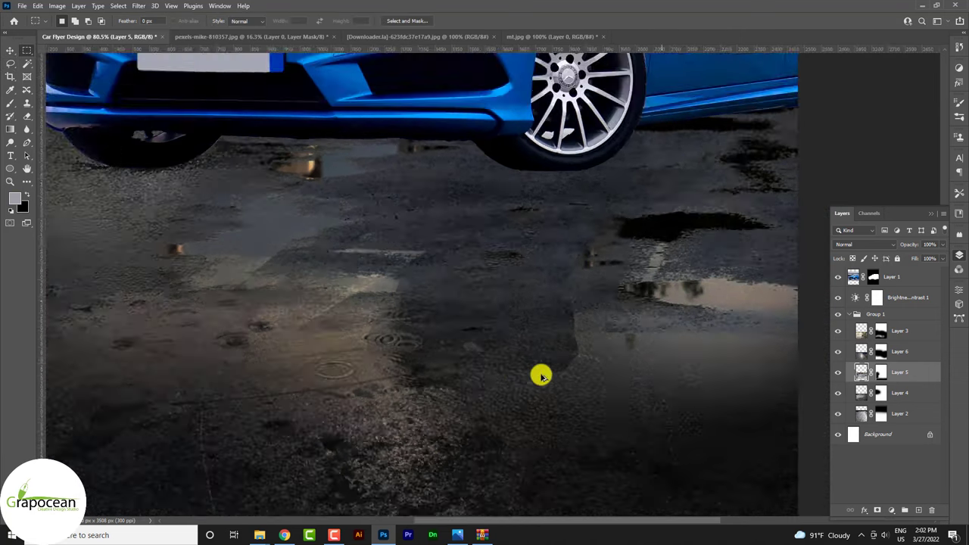
Try a Content-Aware Move on the leftover shadow, dismiss the error, and deselect.
scroll(540, 374, down, 2)
scroll(595, 404, down, 2)
scroll(577, 392, up, 5)
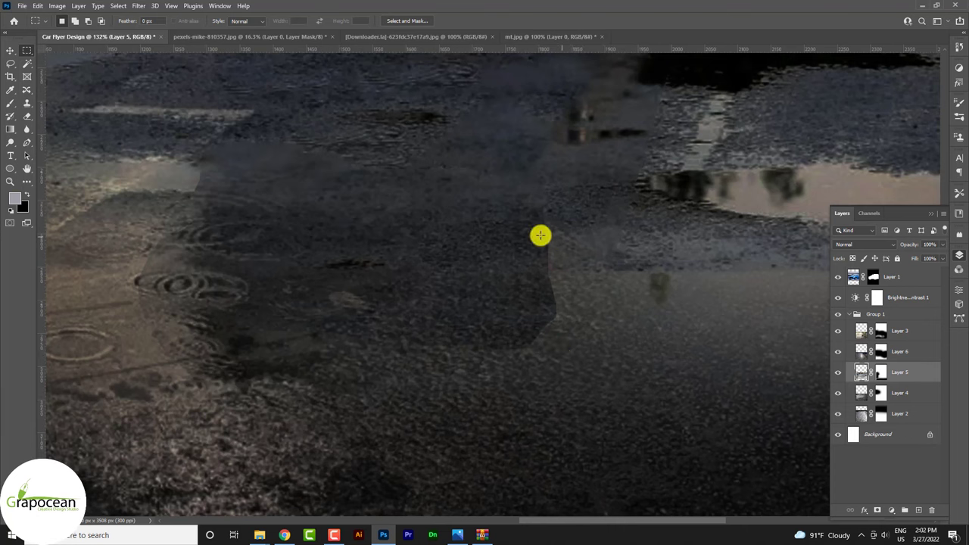
click(10, 63)
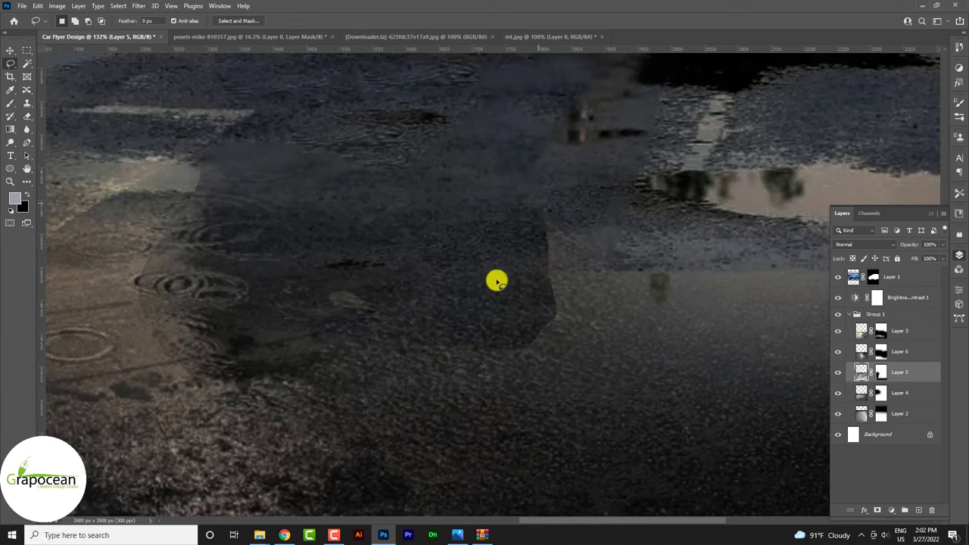
drag(530, 225, 522, 255)
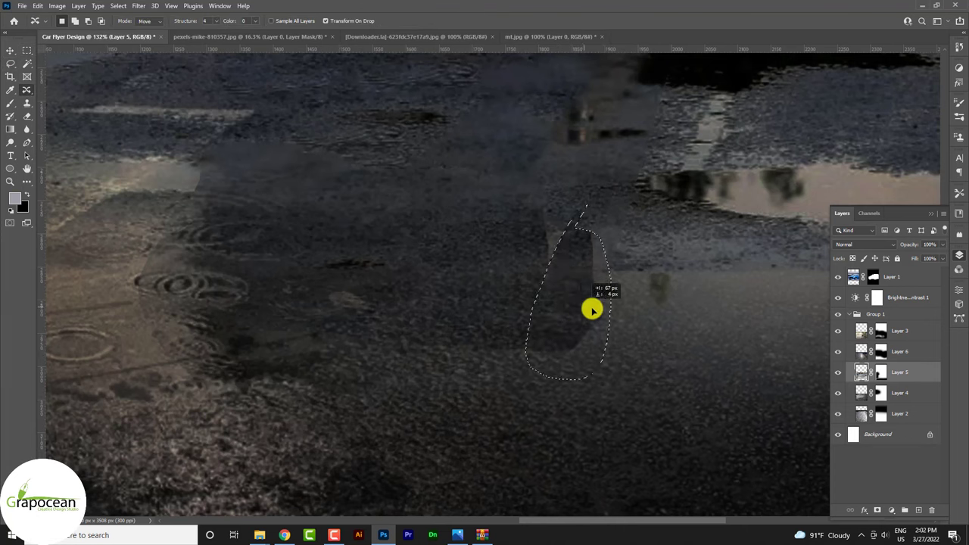
drag(523, 297, 588, 309)
key(Return)
click(495, 206)
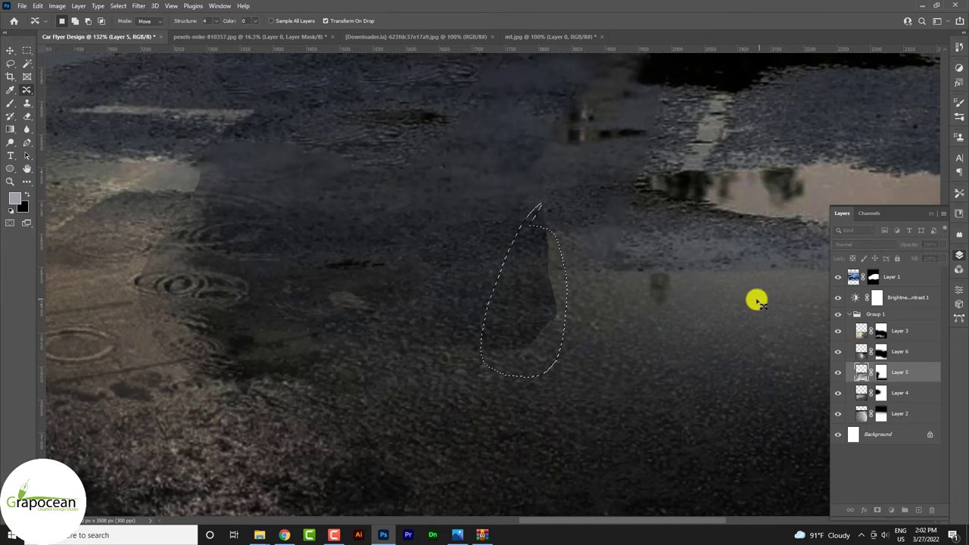
click(796, 373)
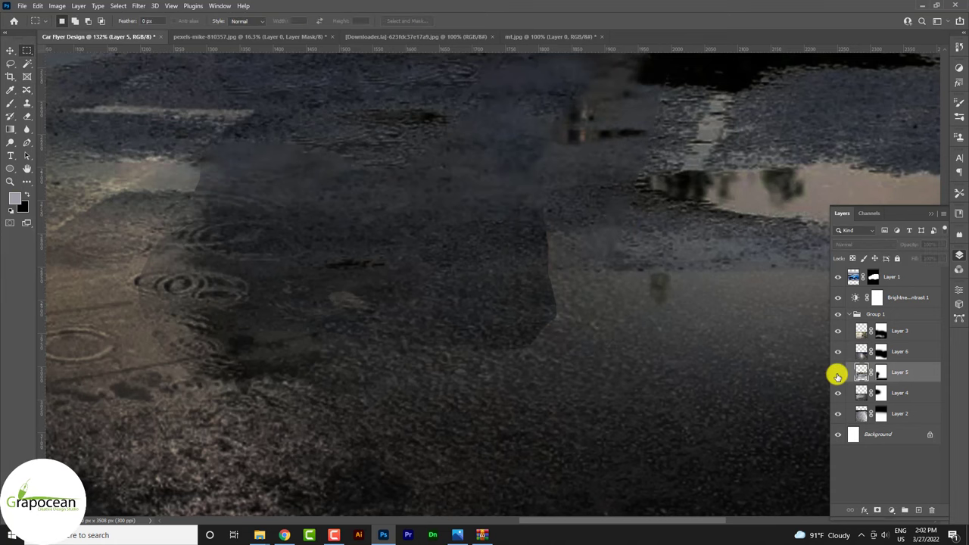
click(837, 376)
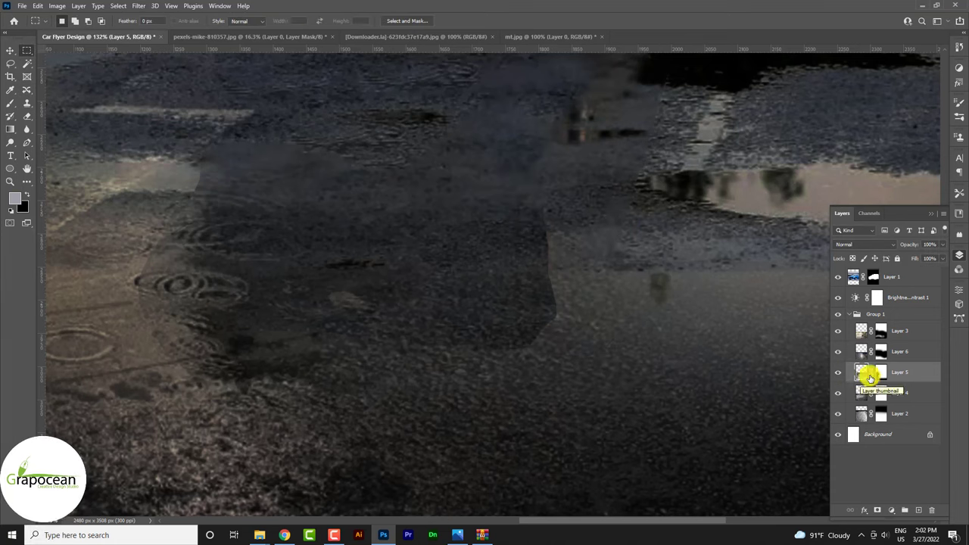
click(10, 104)
Paint black on Layer 5's mask at 37% brush opacity to fade the light reflection patch.
scroll(586, 305, down, 3)
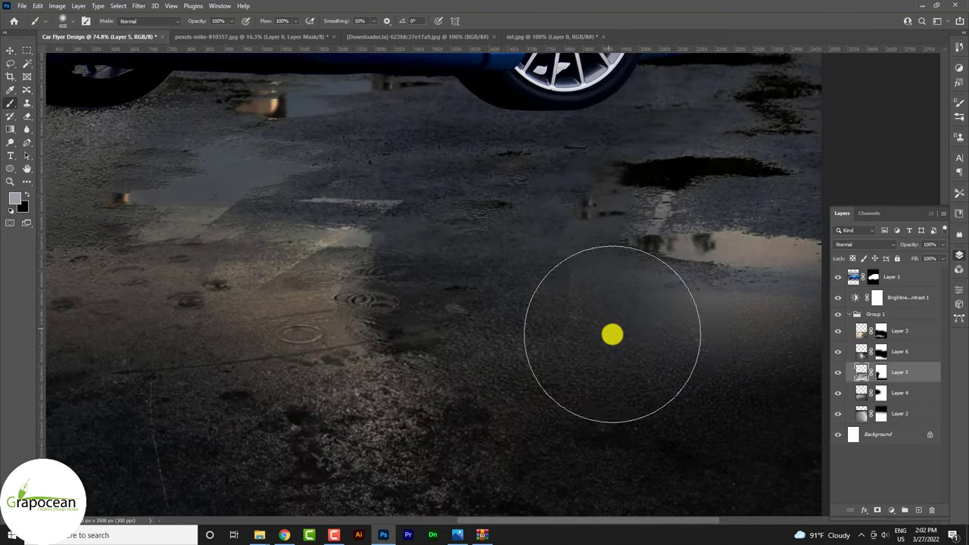
key(bracketleft)
key(bracketleft)
key(bracketleft)
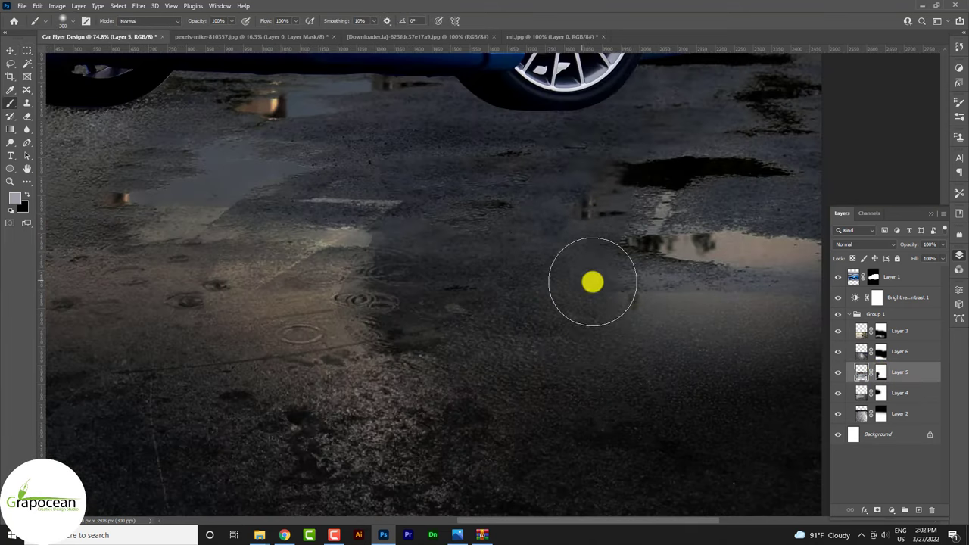
mouse_move(320, 359)
mouse_down()
mouse_move(331, 253)
mouse_move(423, 200)
mouse_up()
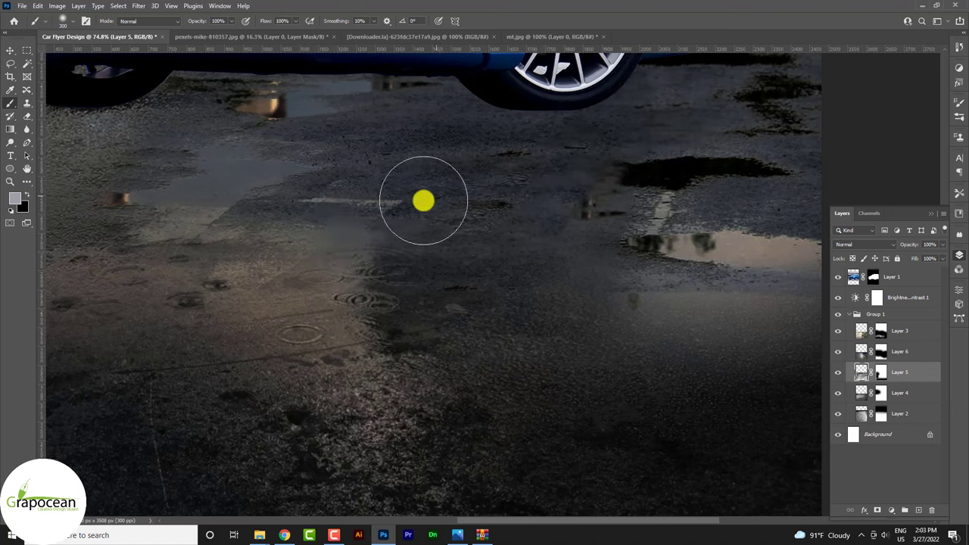
click(880, 372)
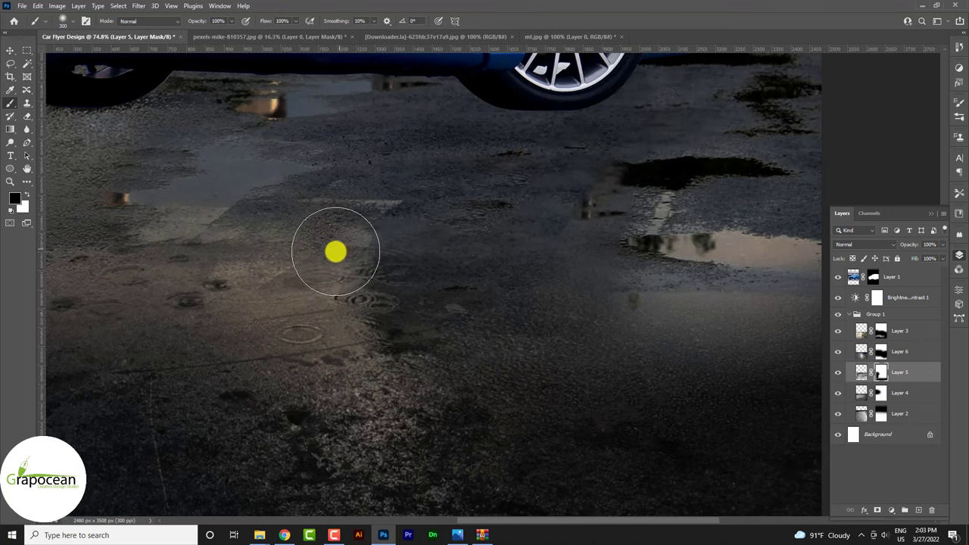
drag(330, 300, 339, 280)
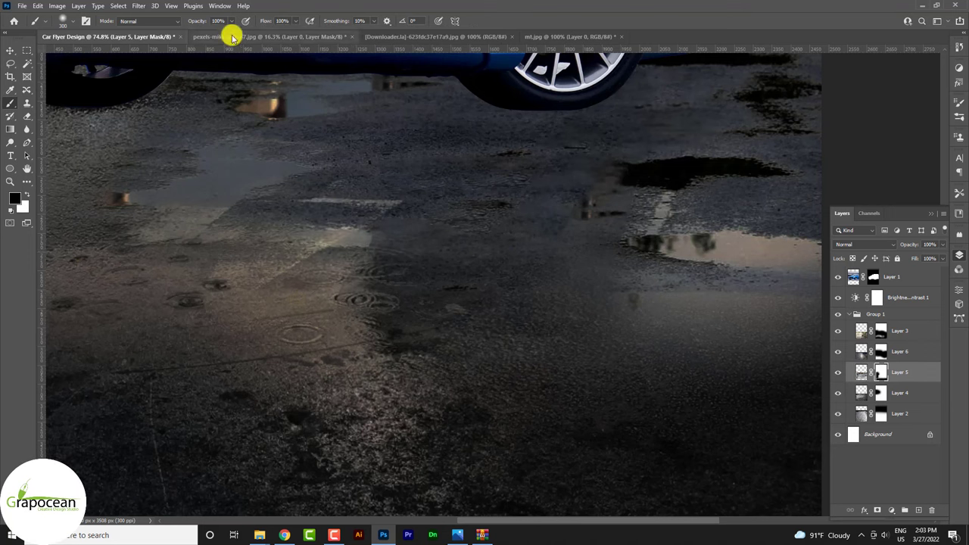
drag(203, 21, 183, 20)
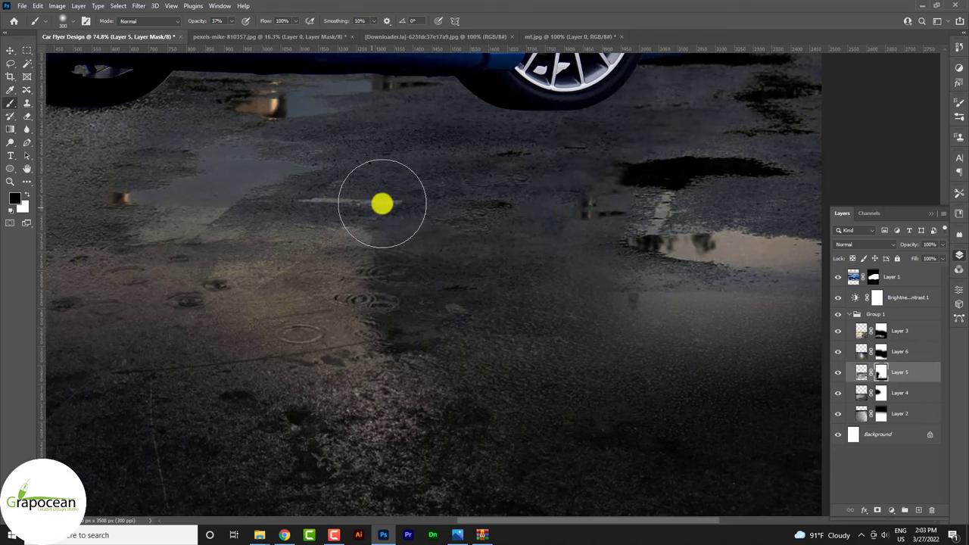
scroll(592, 343, down, 3)
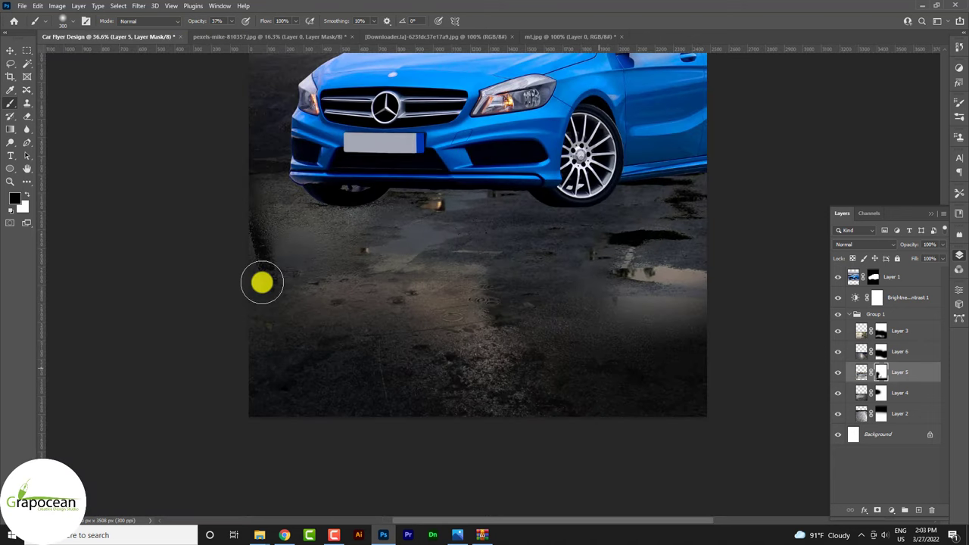
click(10, 49)
scroll(227, 368, down, 3)
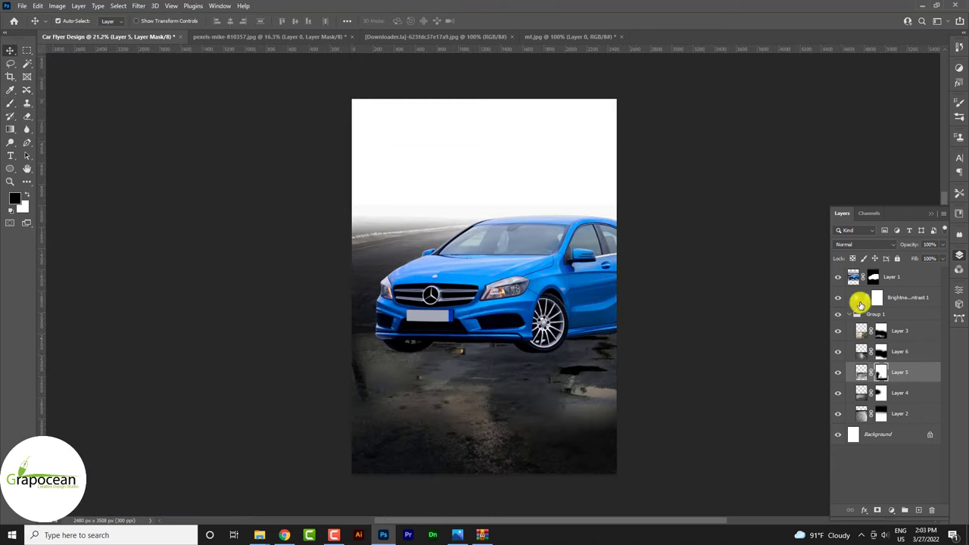
Collapse Group 1 and toggle its visibility to compare the road.
click(851, 314)
click(837, 314)
click(837, 314)
click(837, 314)
click(837, 314)
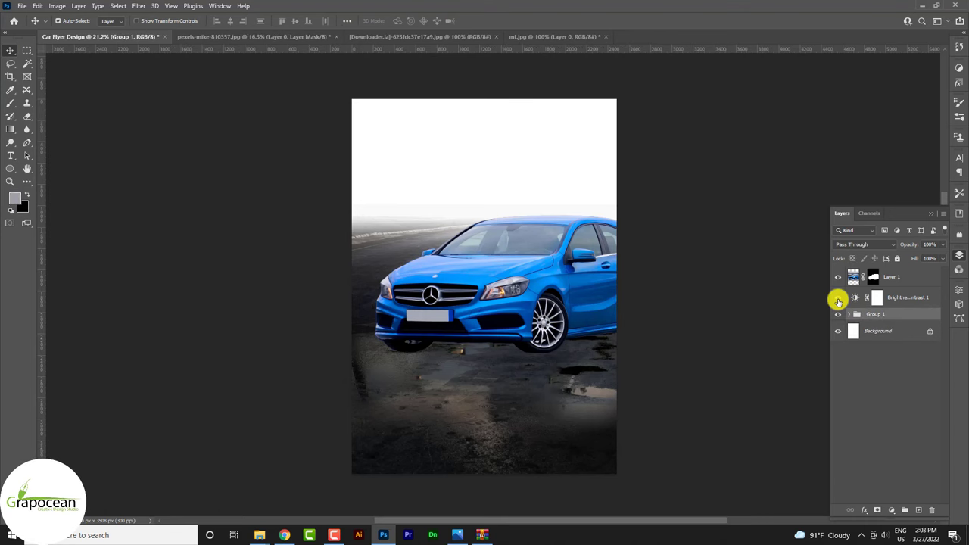
drag(510, 411, 510, 411)
scroll(510, 411, up, 2)
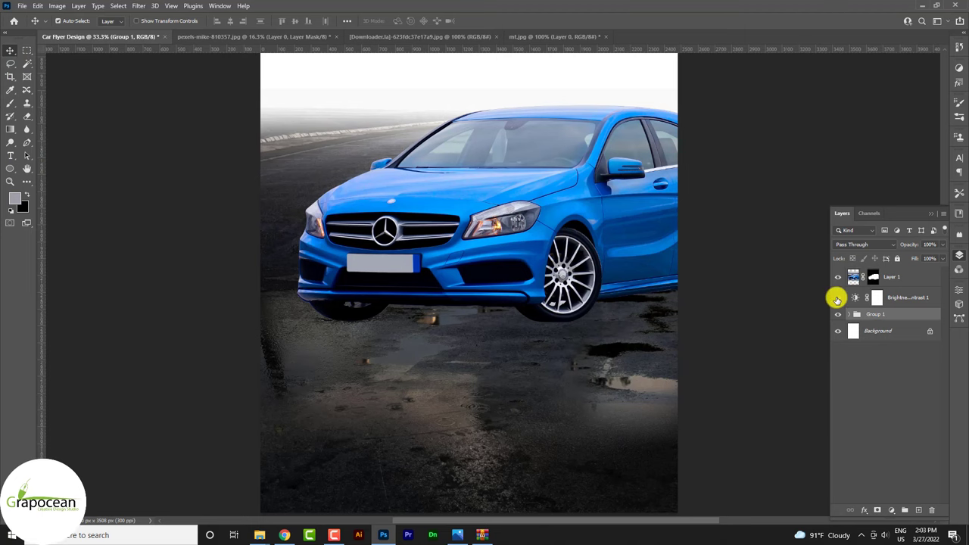
Clip the Brightness/Contrast adjustment to Group 1 and choose the soft round brush.
right_click(919, 297)
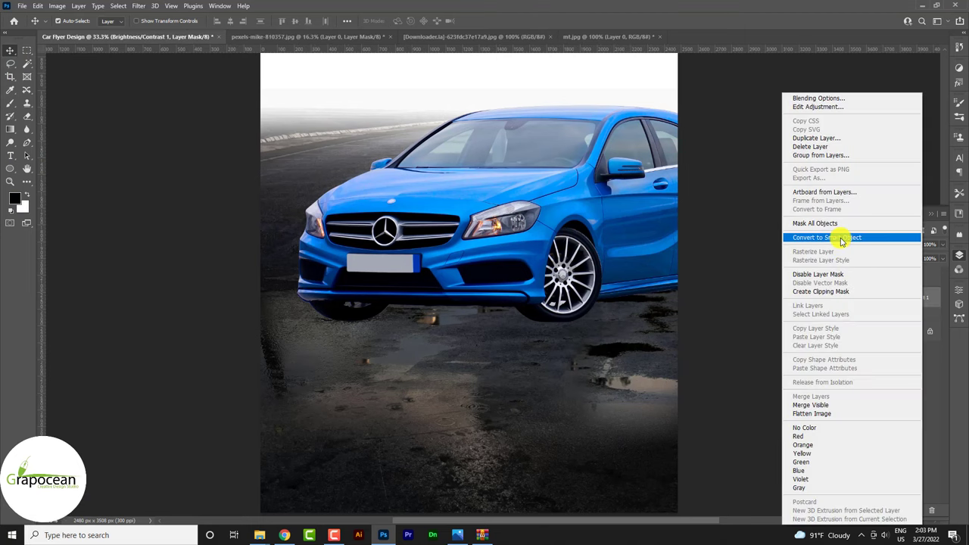
click(843, 279)
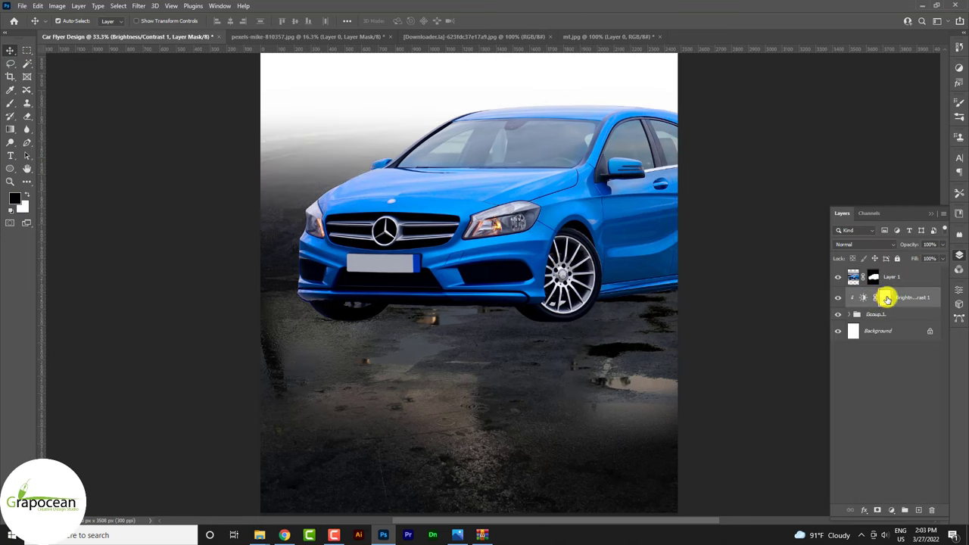
right_click(11, 102)
click(51, 110)
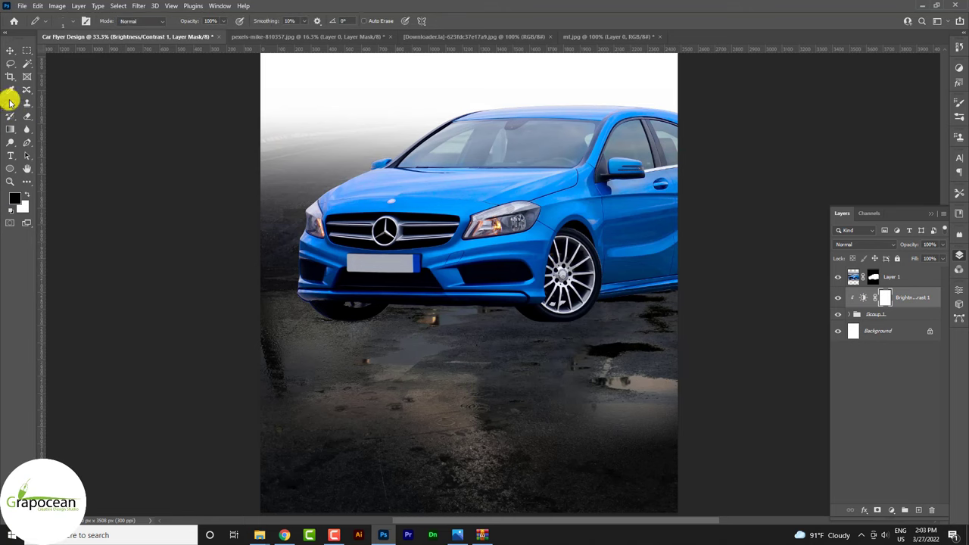
right_click(10, 102)
click(51, 109)
scroll(409, 347, up, 2)
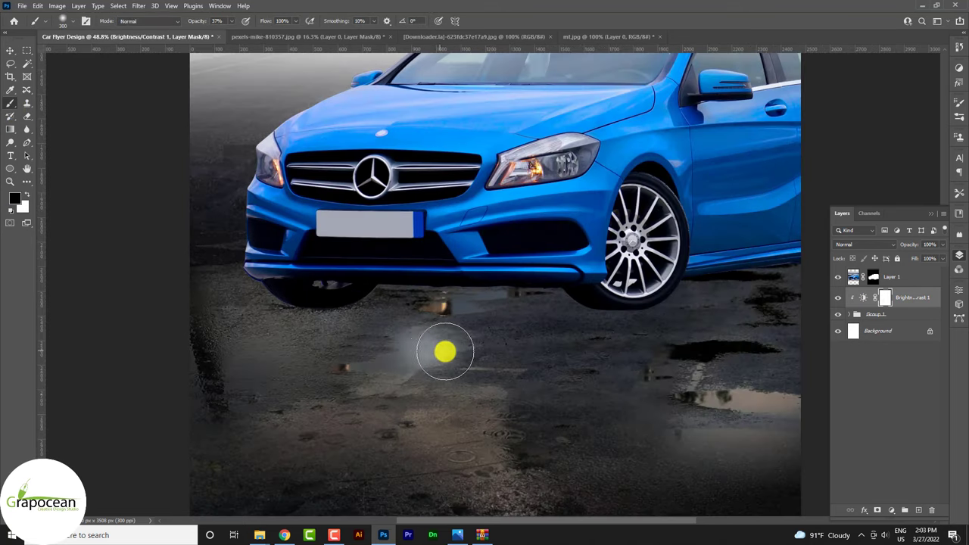
Paint dark shading on the adjustment mask across the puddles with a 300 px brush.
drag(430, 350, 376, 356)
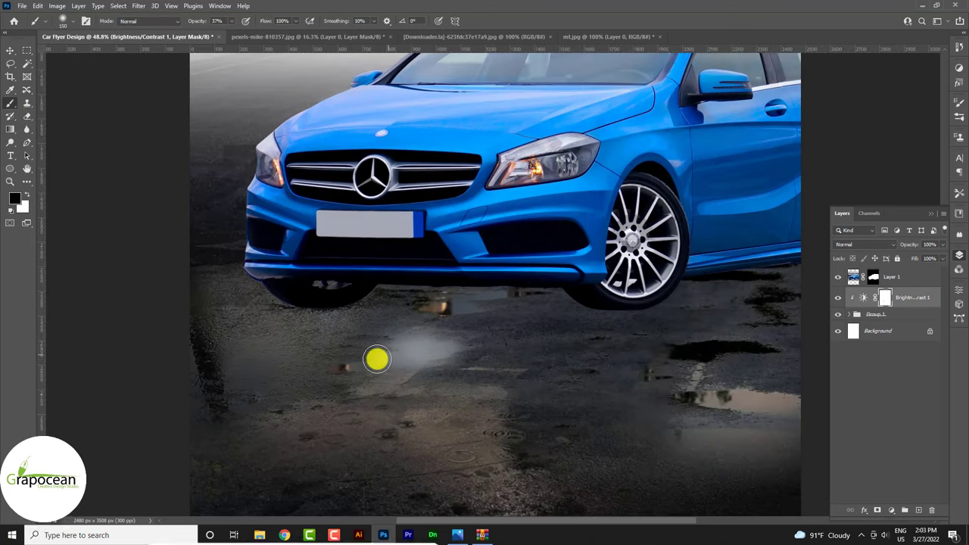
scroll(431, 393, down, 3)
scroll(629, 401, up, 3)
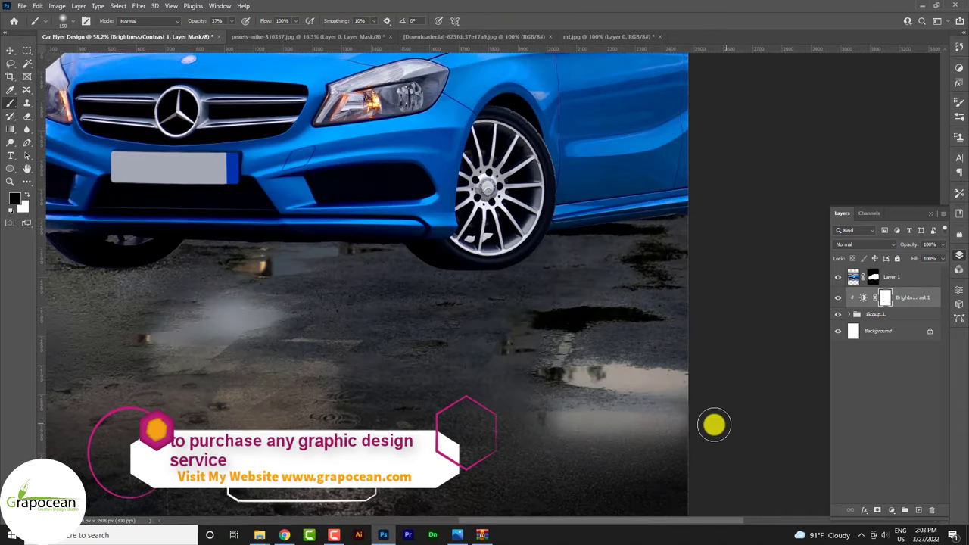
key(bracketright)
key(bracketright)
key(bracketright)
key(bracketright)
key(bracketright)
key(bracketright)
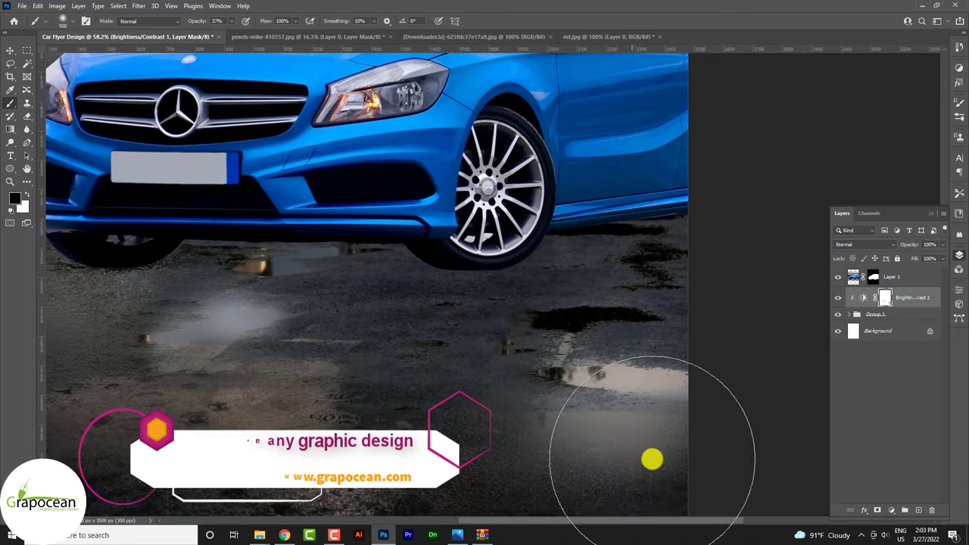
scroll(320, 402, down, 3)
scroll(416, 339, up, 2)
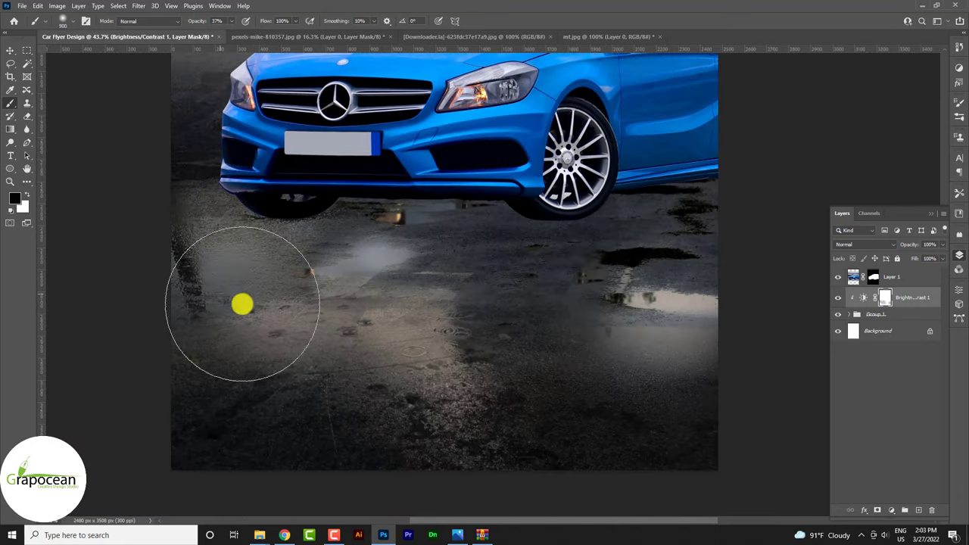
scroll(525, 429, down, 2)
scroll(620, 441, down, 2)
scroll(470, 455, up, 3)
scroll(470, 454, up, 2)
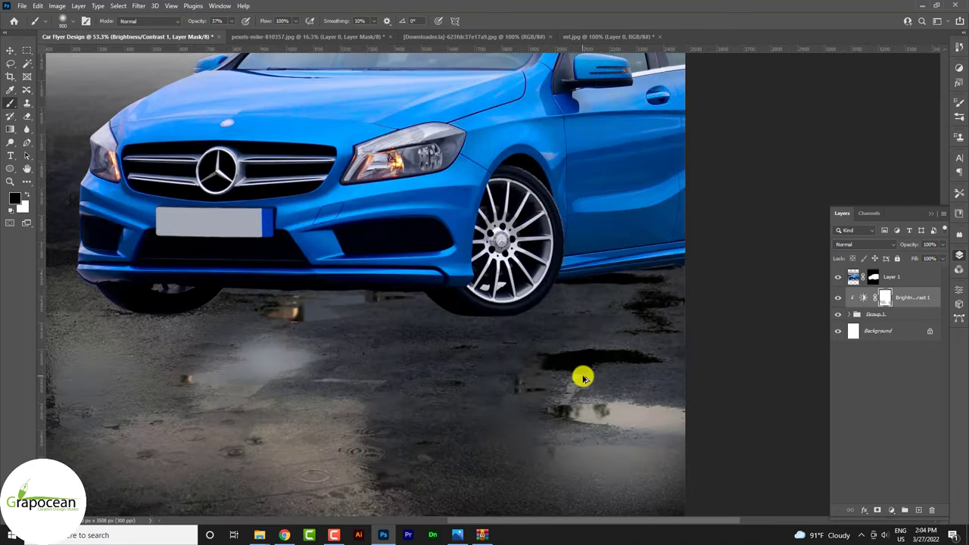
drag(588, 357, 671, 351)
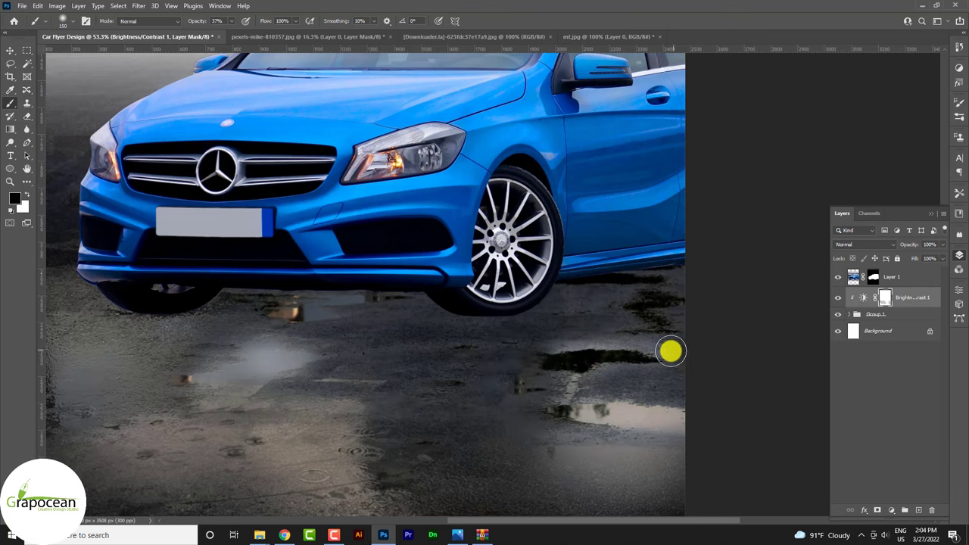
scroll(396, 406, down, 1)
scroll(497, 314, up, 2)
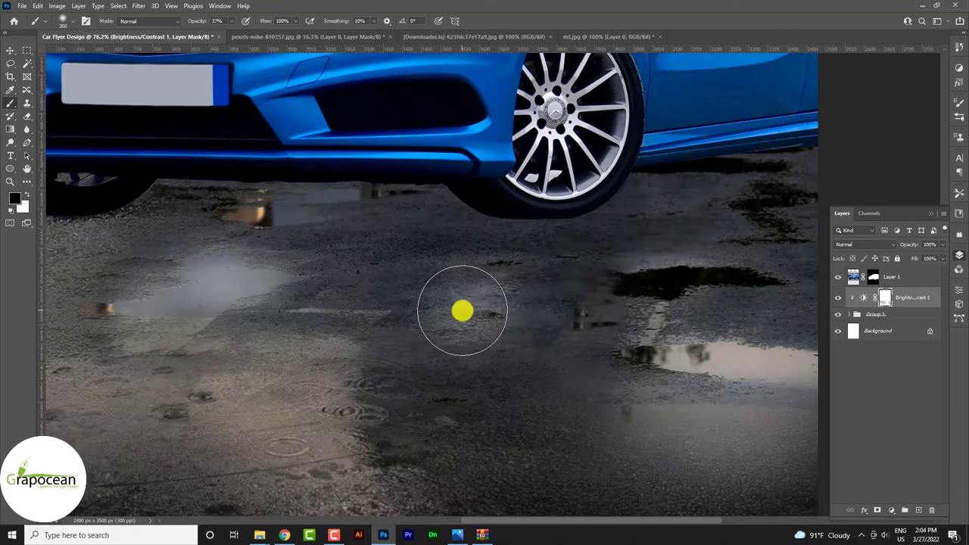
scroll(485, 318, down, 3)
scroll(530, 348, up, 1)
scroll(469, 287, up, 1)
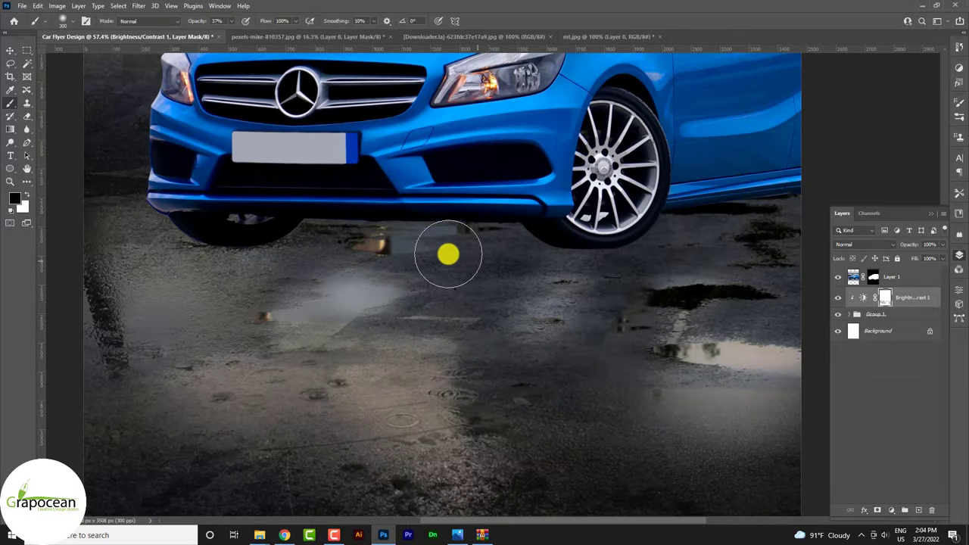
Adjust the brush tip, fit the flyer on screen, and lower the adjustment's opacity to 83%.
right_click(413, 234)
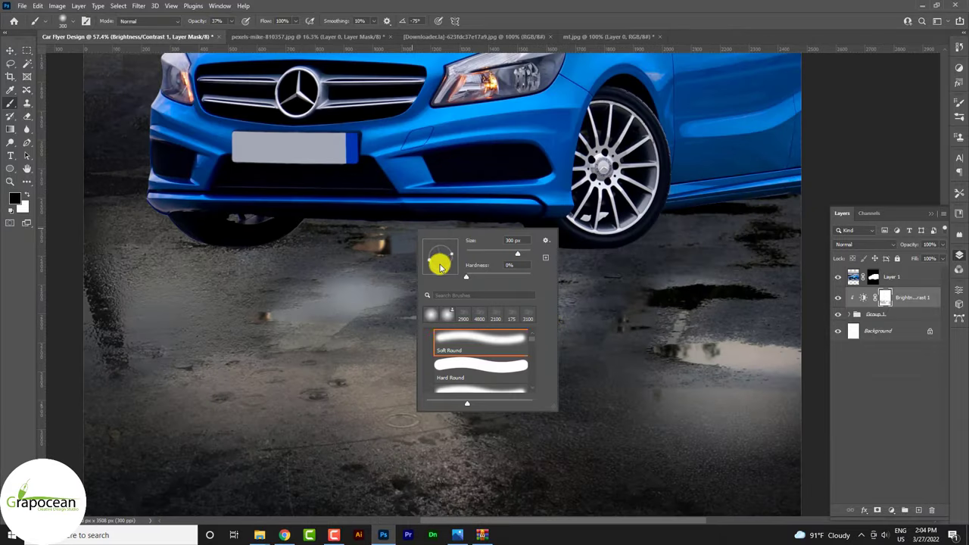
click(402, 244)
right_click(405, 243)
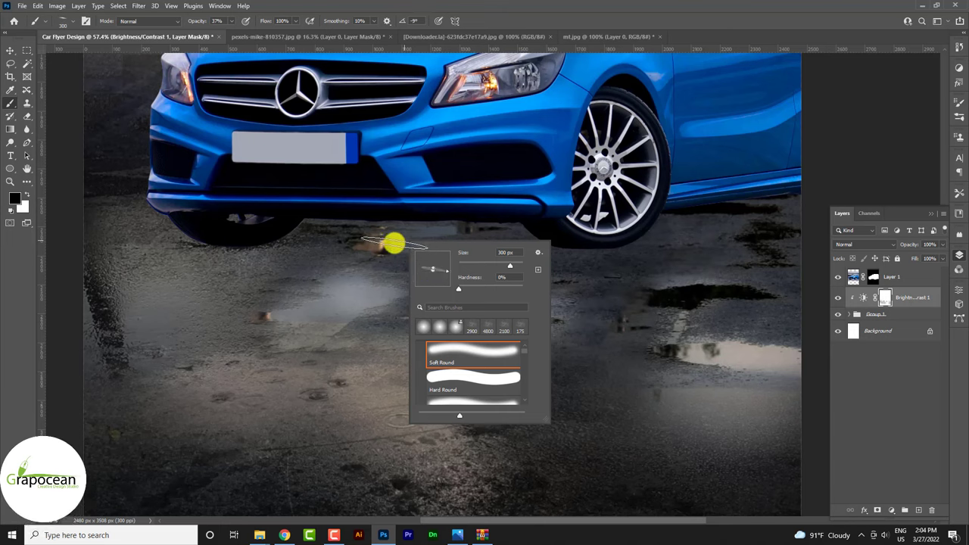
click(397, 246)
right_click(406, 245)
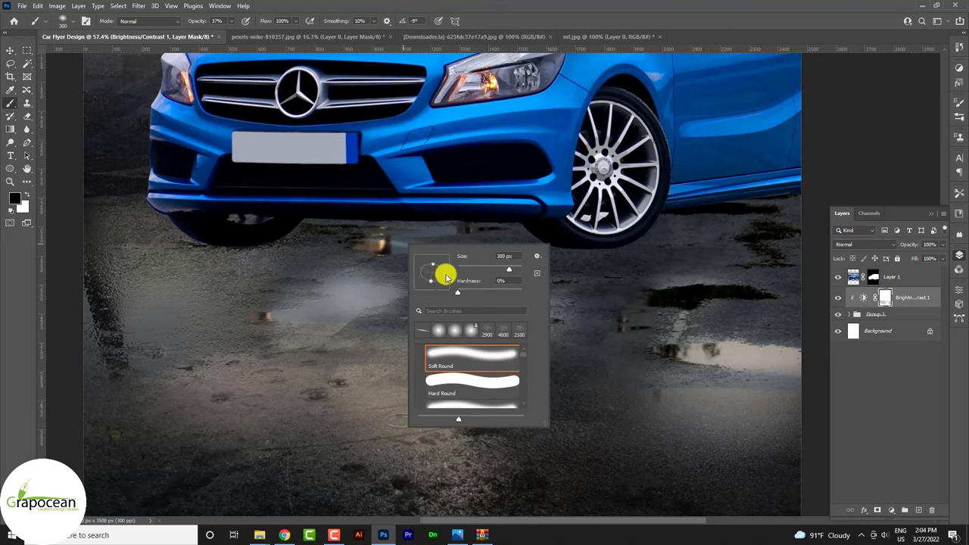
click(383, 242)
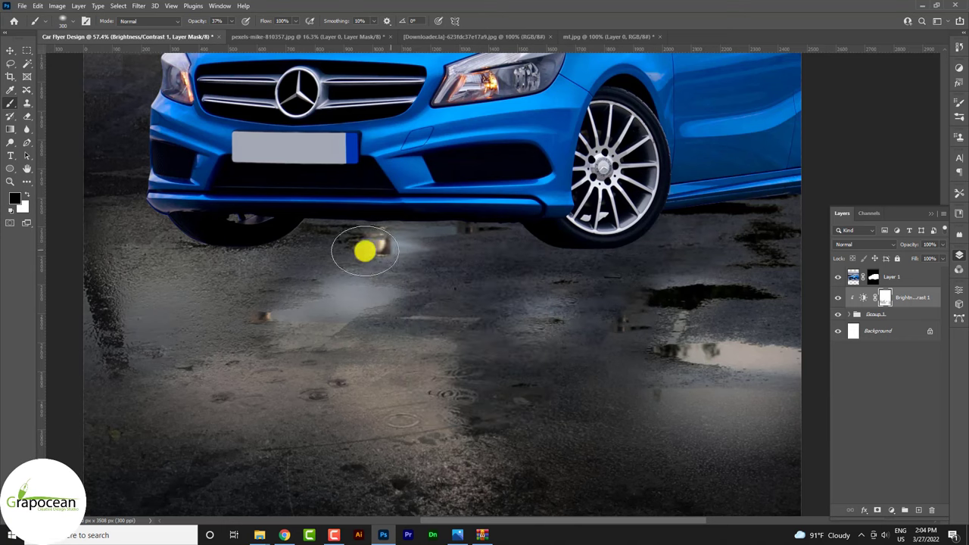
key(ctrl+0)
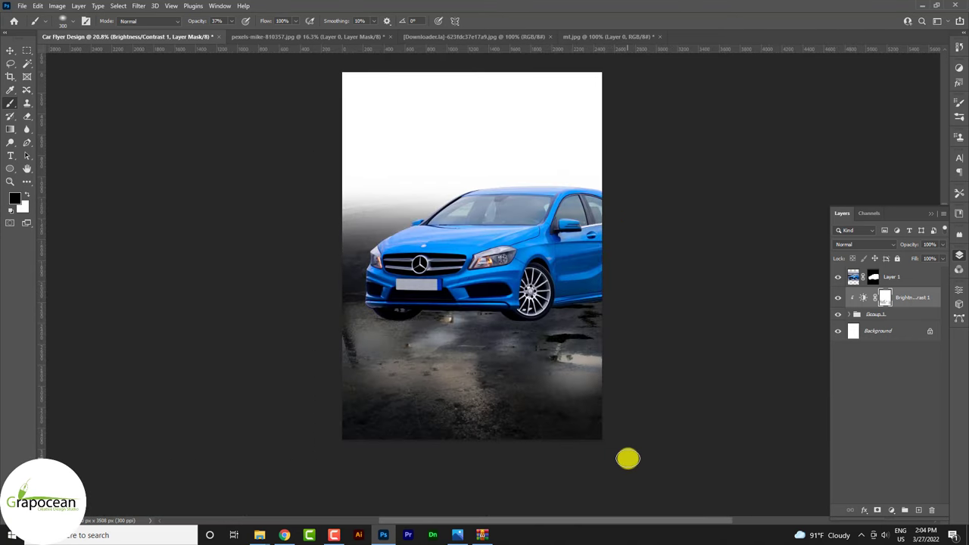
mouse_move(931, 260)
mouse_down()
mouse_move(920, 258)
mouse_move(935, 260)
mouse_up()
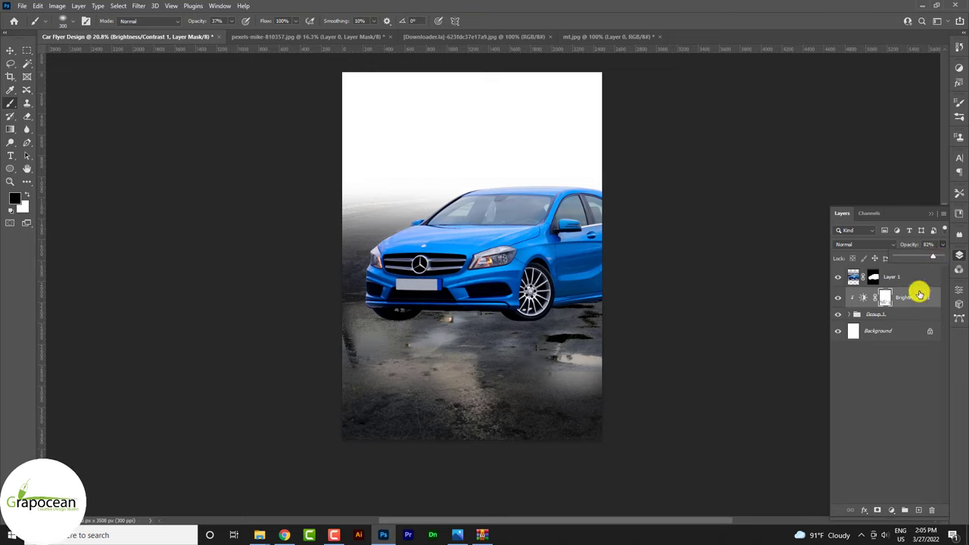
Add a Brightness/Contrast adjustment with Brightness -41 and Contrast 89.
click(890, 509)
click(927, 369)
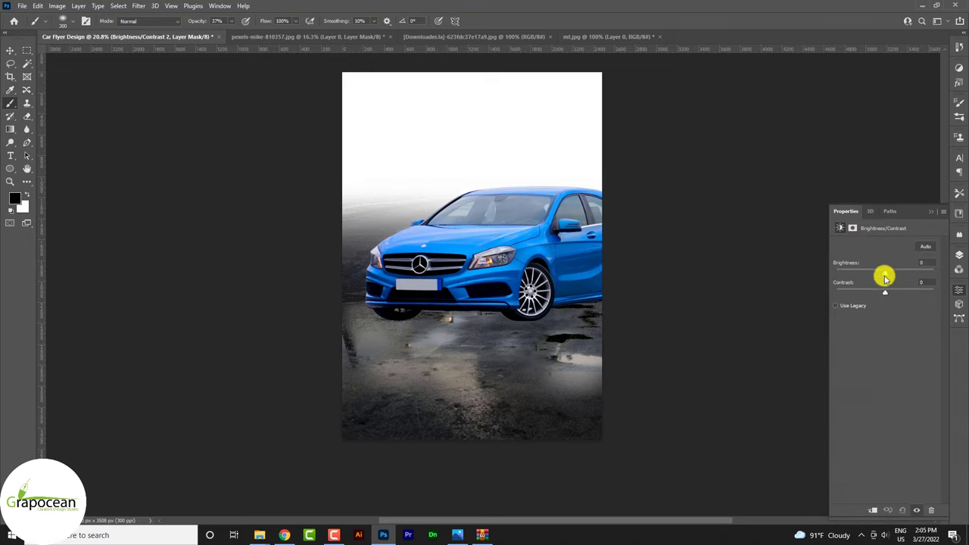
mouse_move(886, 279)
mouse_down()
mouse_move(850, 274)
mouse_move(931, 297)
mouse_up()
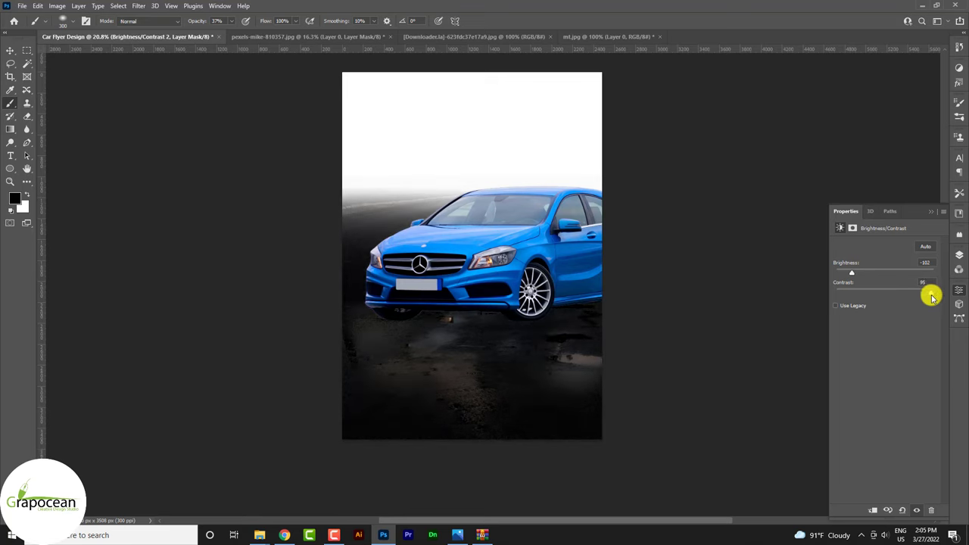
drag(858, 277, 871, 273)
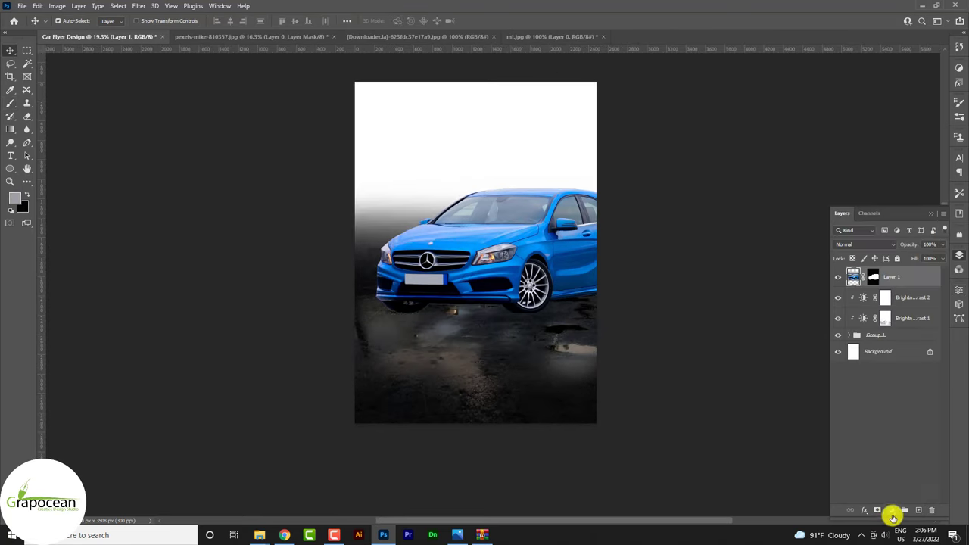
Add a third Brightness/Contrast (Brightness -150, Contrast 100) clipped to the car layer.
click(893, 518)
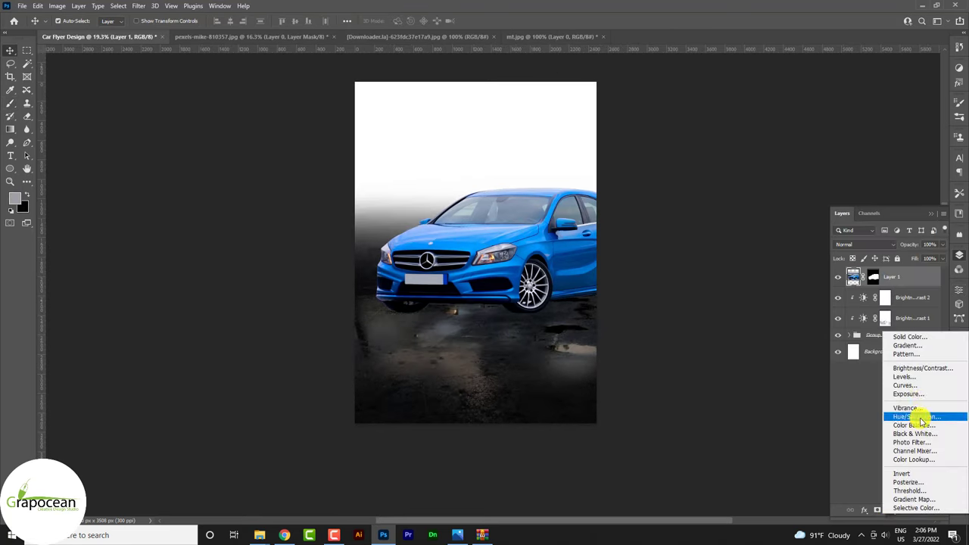
click(925, 368)
mouse_move(884, 269)
mouse_down()
mouse_move(908, 276)
mouse_move(845, 270)
mouse_up()
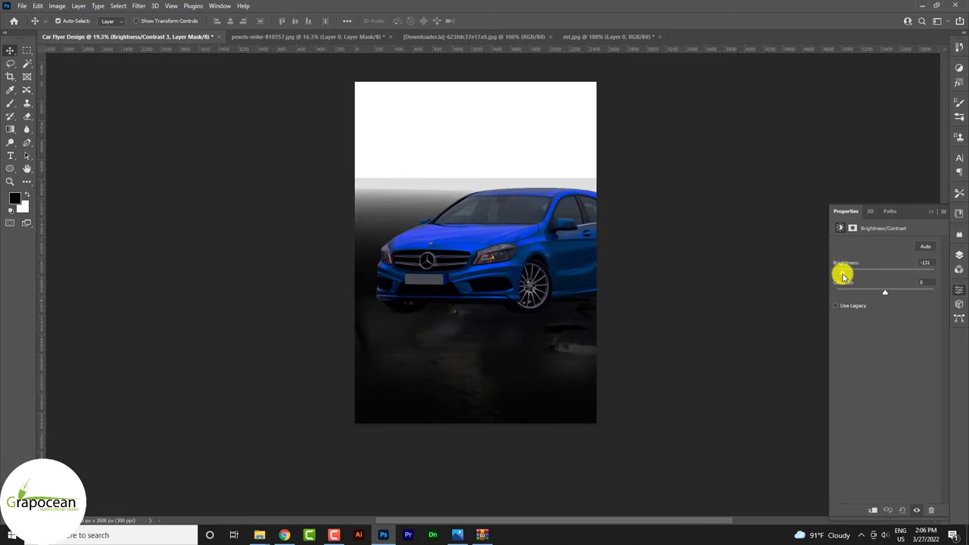
drag(887, 294, 937, 297)
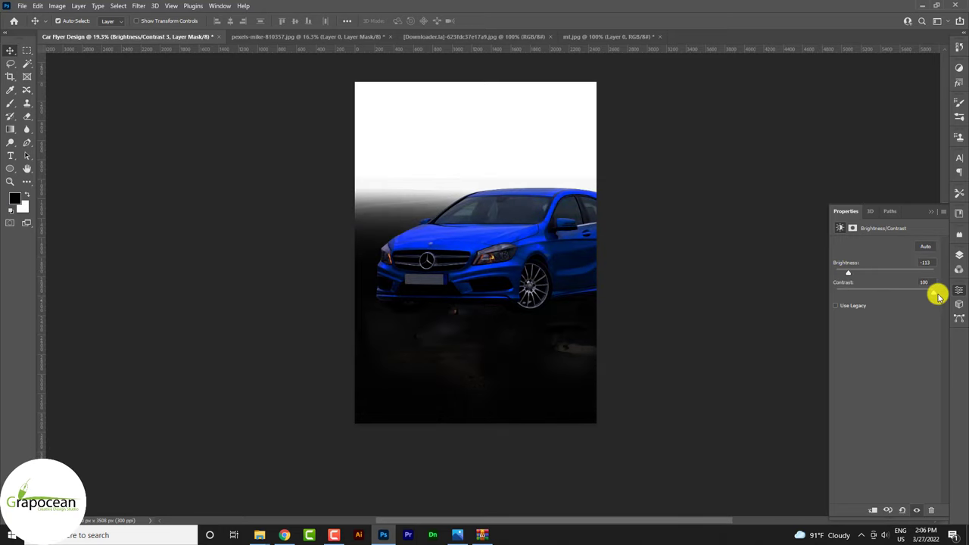
drag(853, 275, 828, 274)
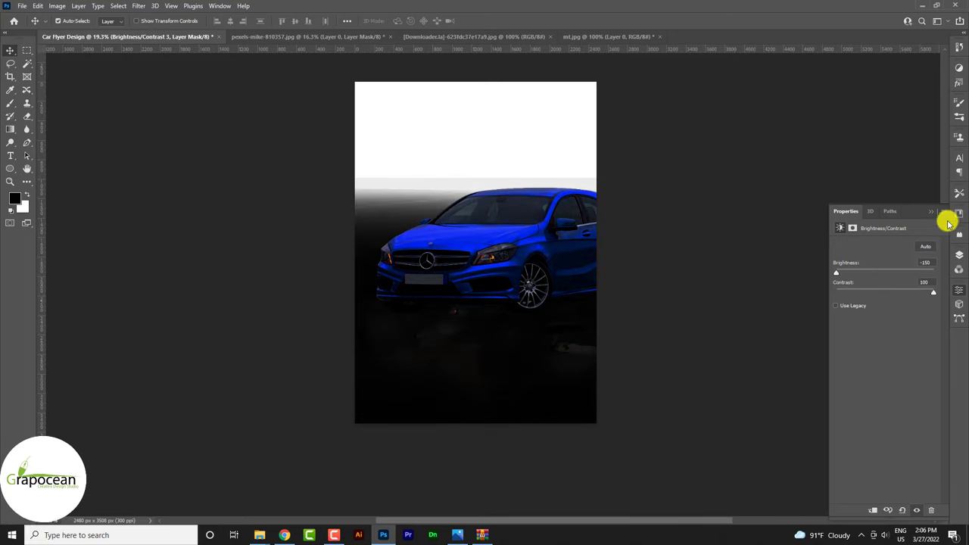
click(961, 246)
click(960, 255)
right_click(916, 279)
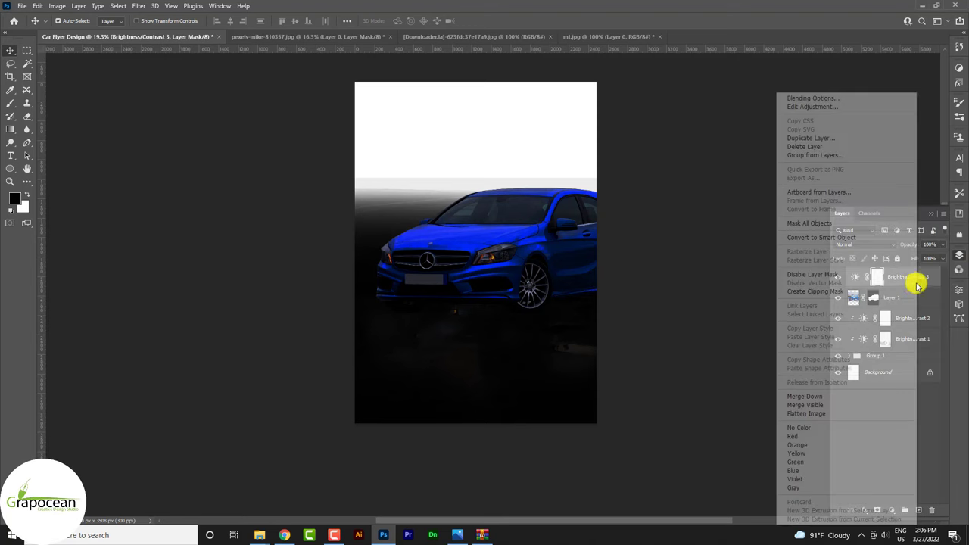
click(834, 288)
Invert the Brightness/Contrast 3 mask to black and brush the darkening back onto the car's front.
drag(495, 260, 740, 311)
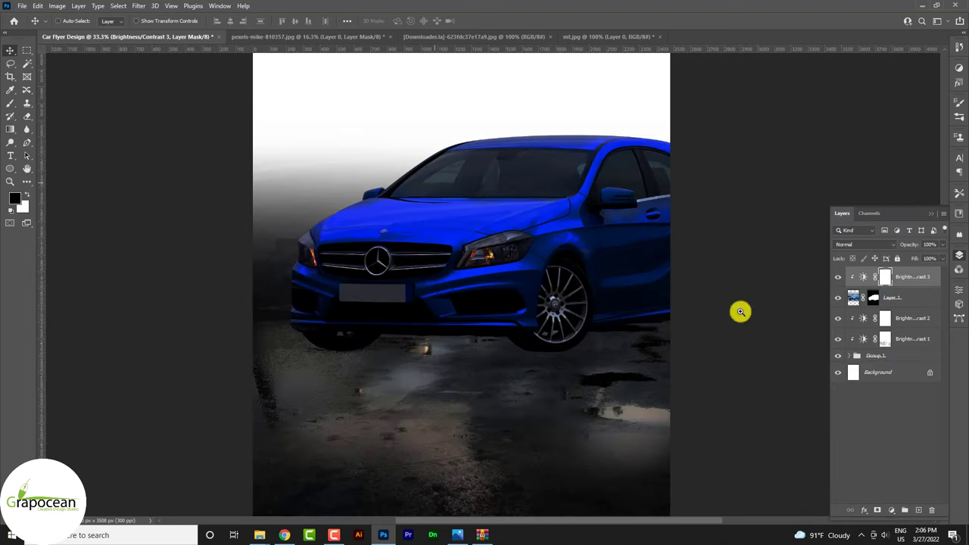
key(ctrl+i)
click(10, 103)
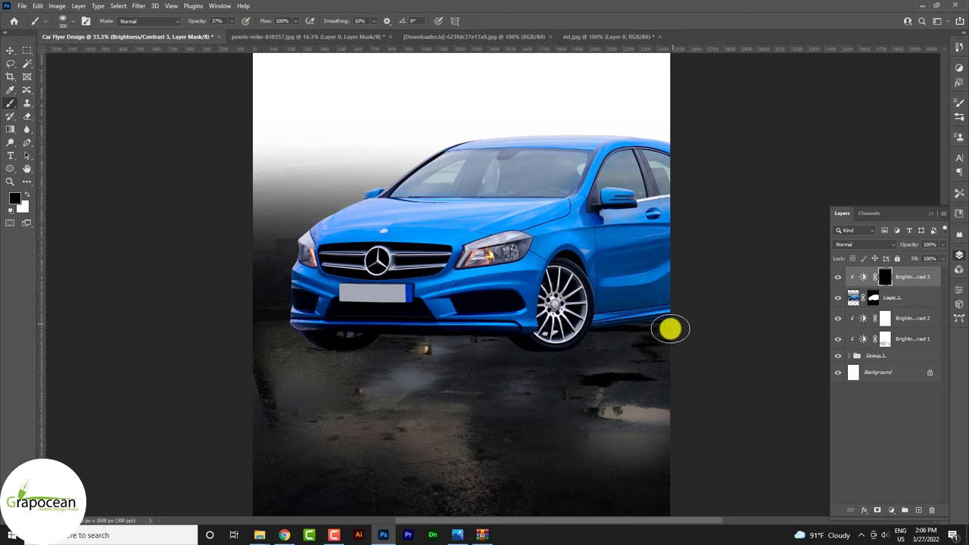
click(74, 22)
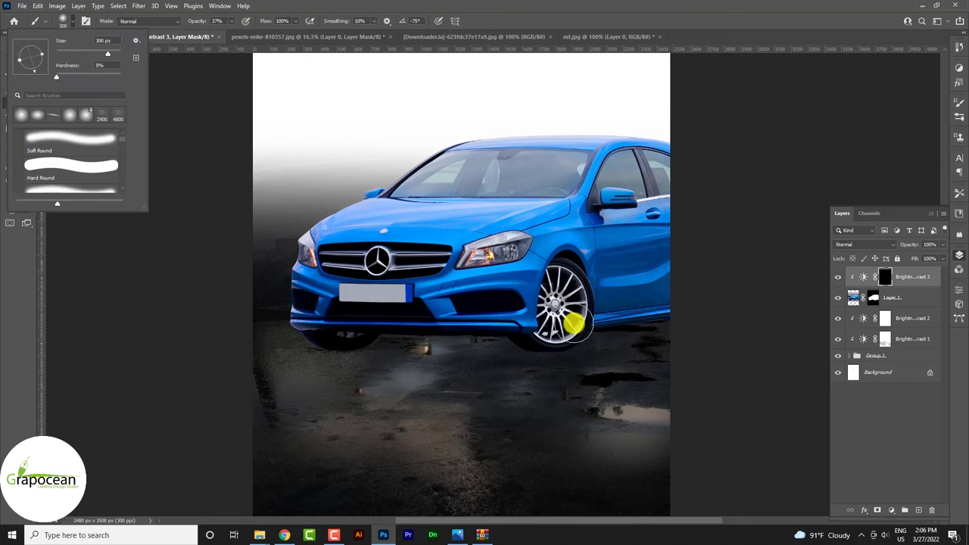
click(686, 307)
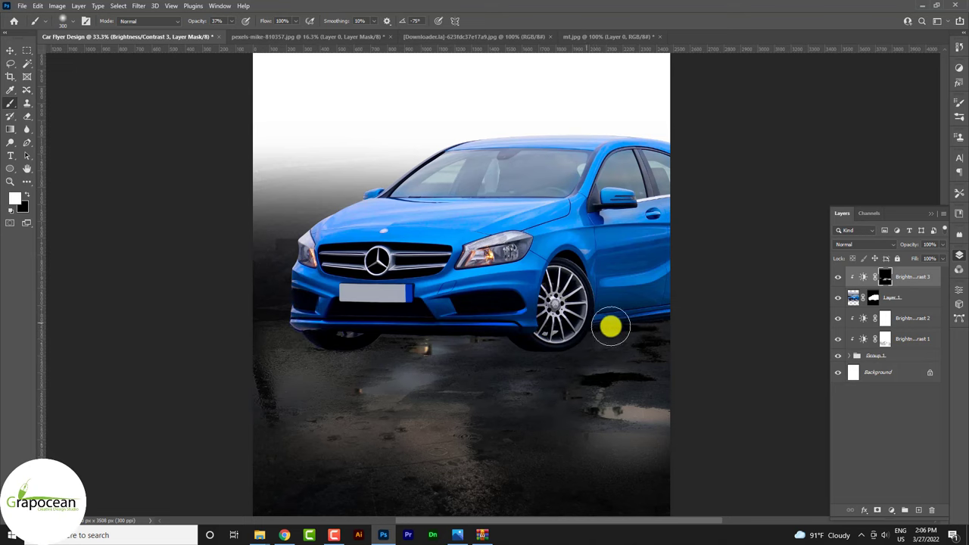
drag(329, 227, 306, 295)
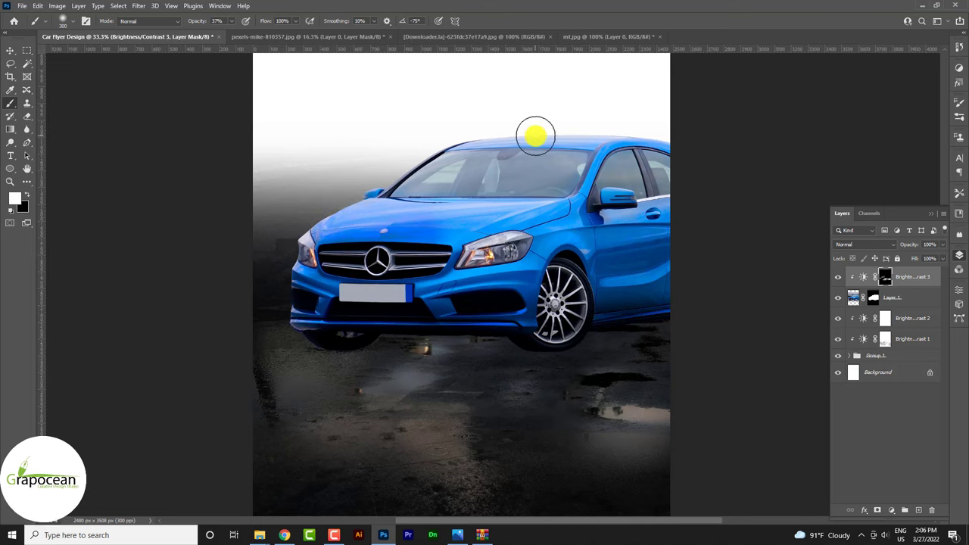
key(ctrl+minus)
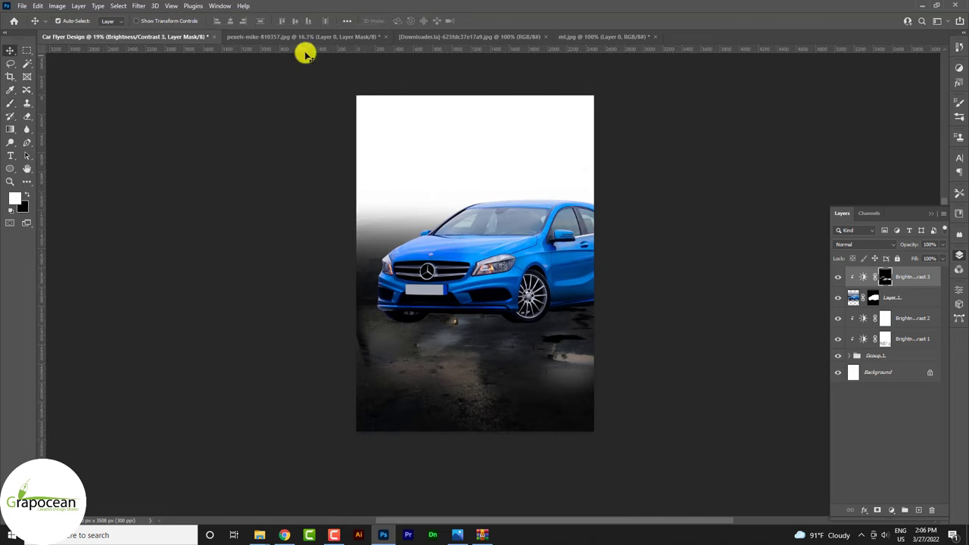
Copy the smoky sky image into the flyer as Layer 7, placed below the car layer.
click(277, 36)
click(424, 36)
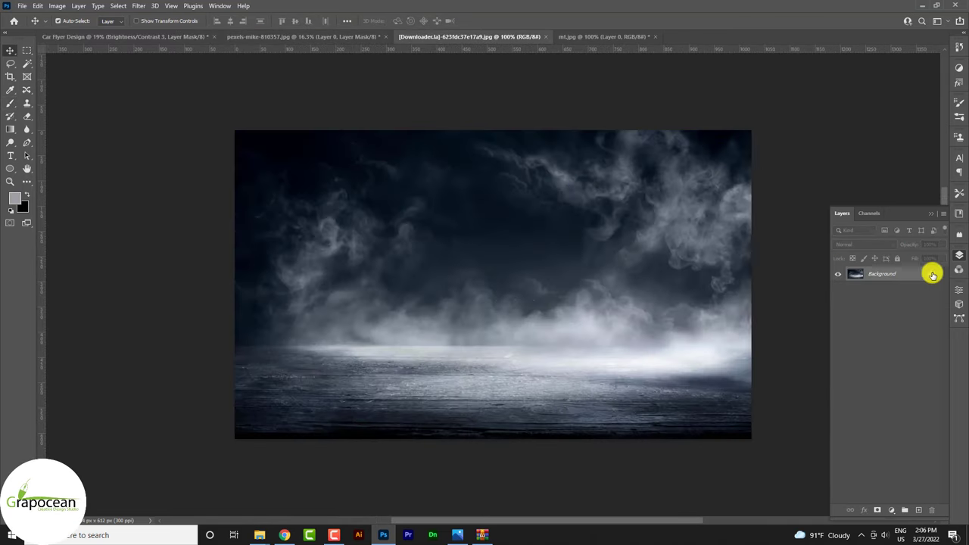
drag(477, 204, 521, 195)
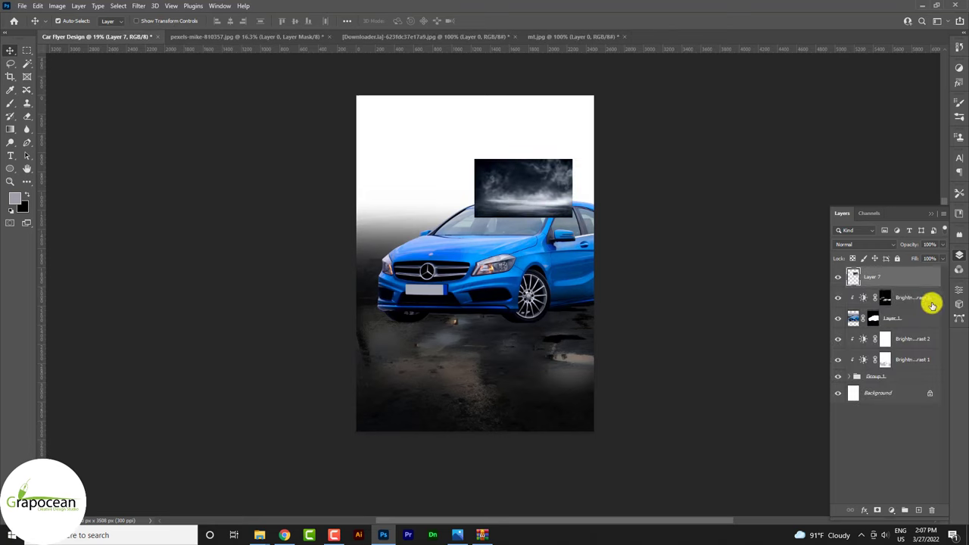
mouse_move(910, 302)
mouse_down()
mouse_move(917, 360)
mouse_move(914, 320)
mouse_up()
mouse_move(525, 249)
mouse_down()
mouse_move(573, 242)
mouse_move(573, 215)
mouse_move(676, 281)
mouse_up()
Scale and position the smoky sky to cover the flyer's upper backdrop.
key(ctrl+t)
mouse_move(522, 181)
mouse_down()
mouse_move(444, 147)
mouse_move(447, 156)
mouse_up()
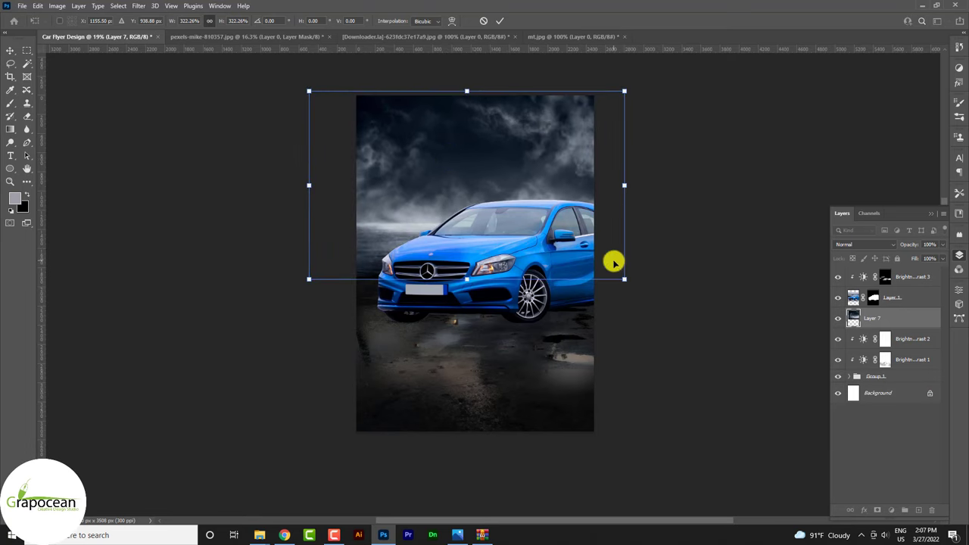
mouse_move(613, 262)
mouse_down()
mouse_move(651, 292)
mouse_move(599, 287)
mouse_move(614, 272)
mouse_up()
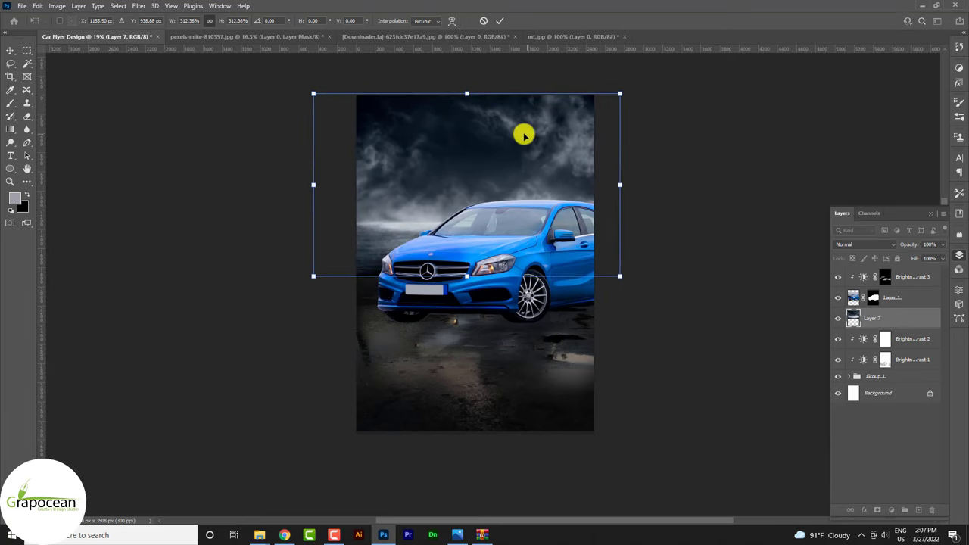
drag(523, 135, 521, 137)
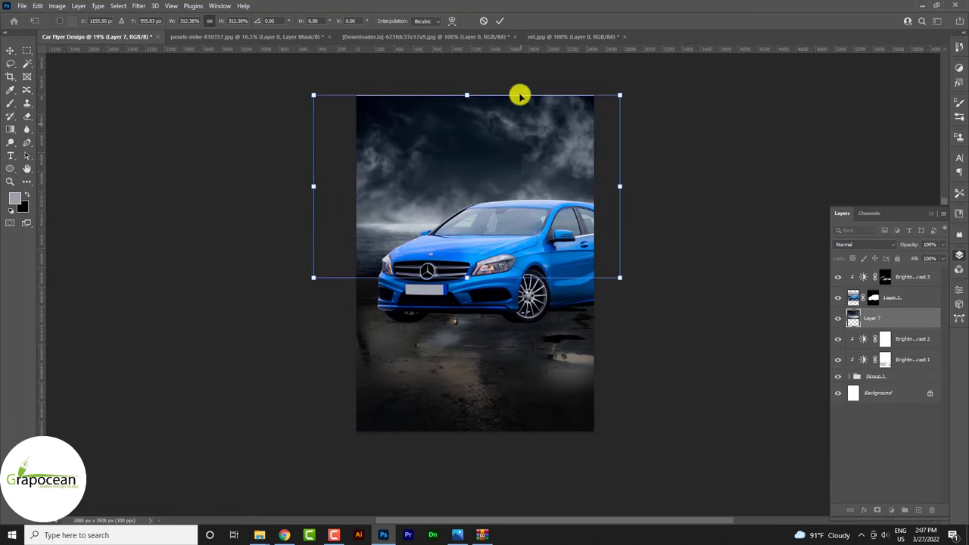
click(500, 20)
scroll(441, 343, up, 1)
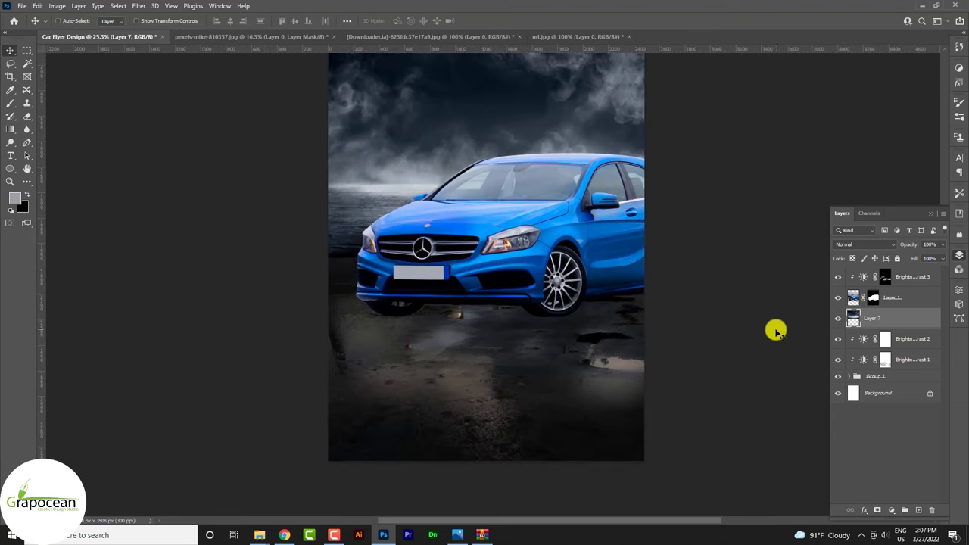
Add a layer mask to Layer 7 and set up a 700 px brush.
click(884, 509)
key(d)
click(11, 103)
click(75, 100)
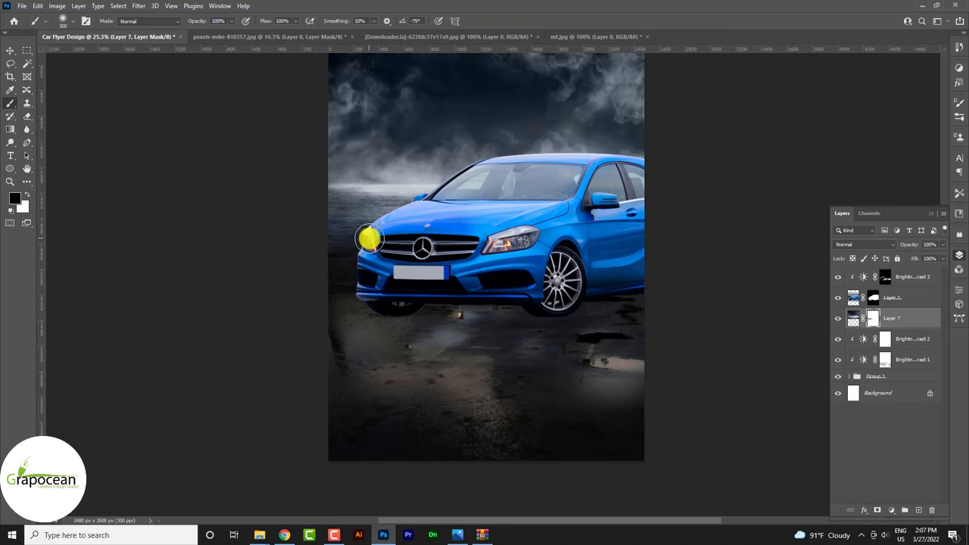
key(bracketright)
key(bracketright)
key(bracketright)
scroll(410, 248, down, 2)
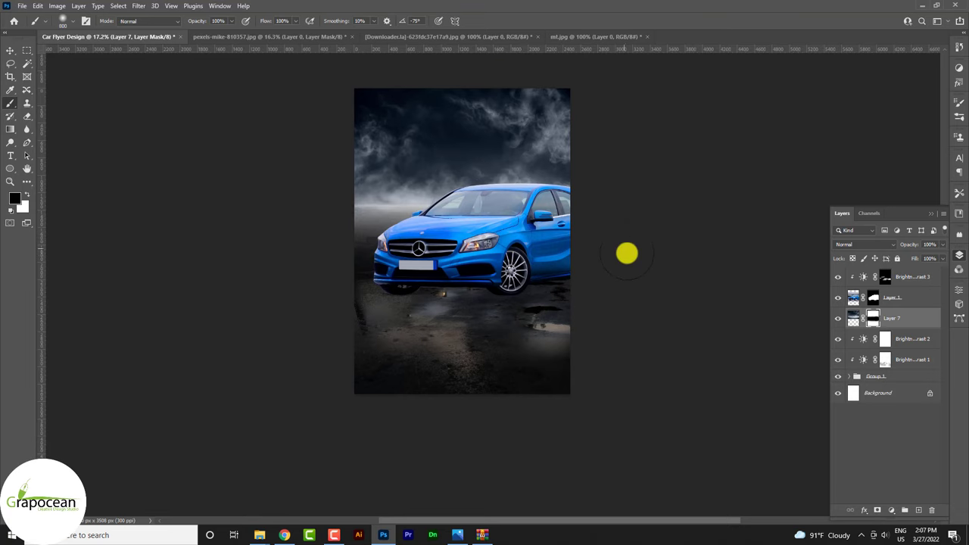
Target the Brightness/Contrast 3 mask with a 250 px brush, painting in black.
click(553, 272)
click(547, 245)
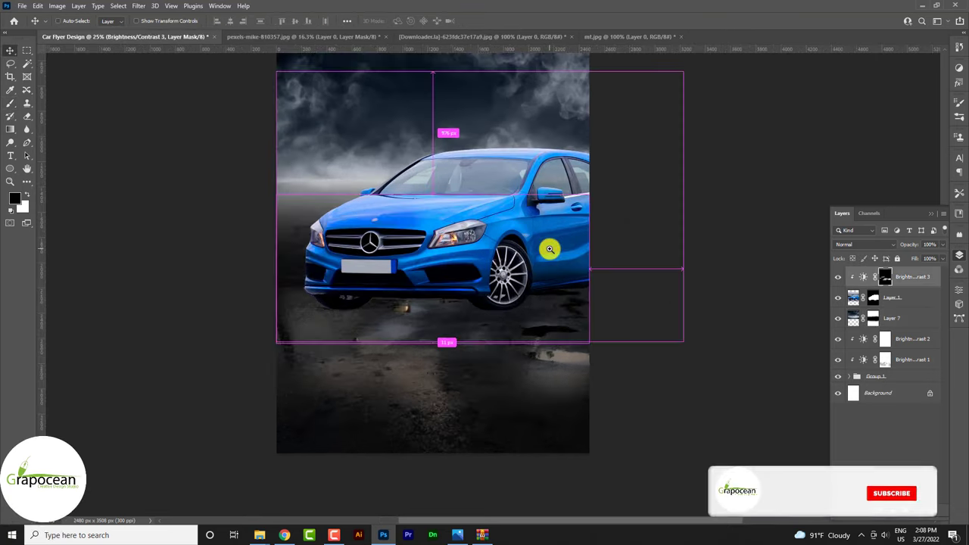
click(9, 104)
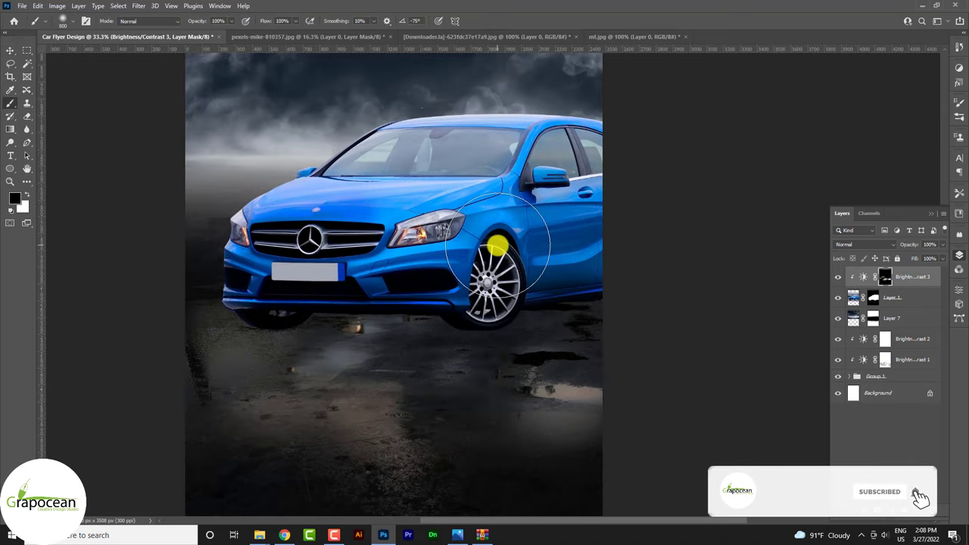
key(x)
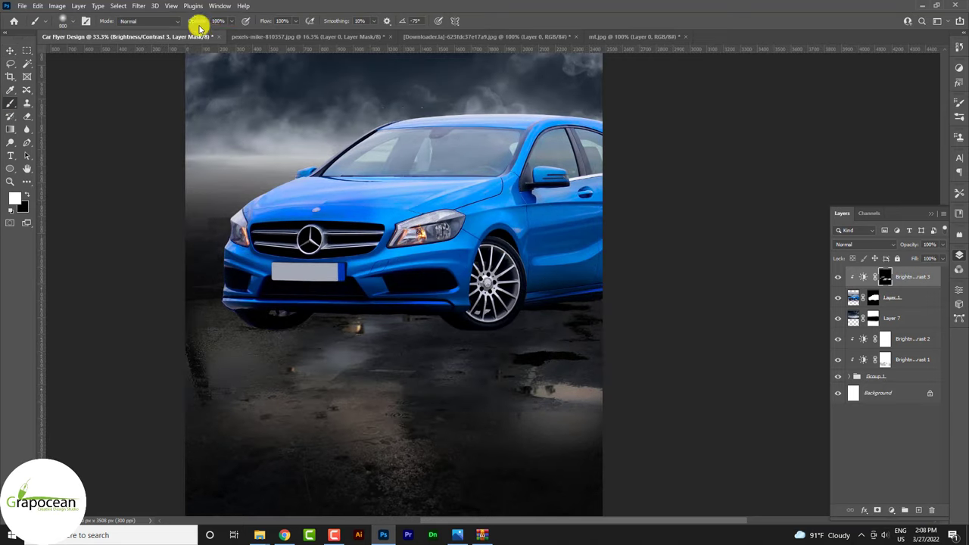
key(x)
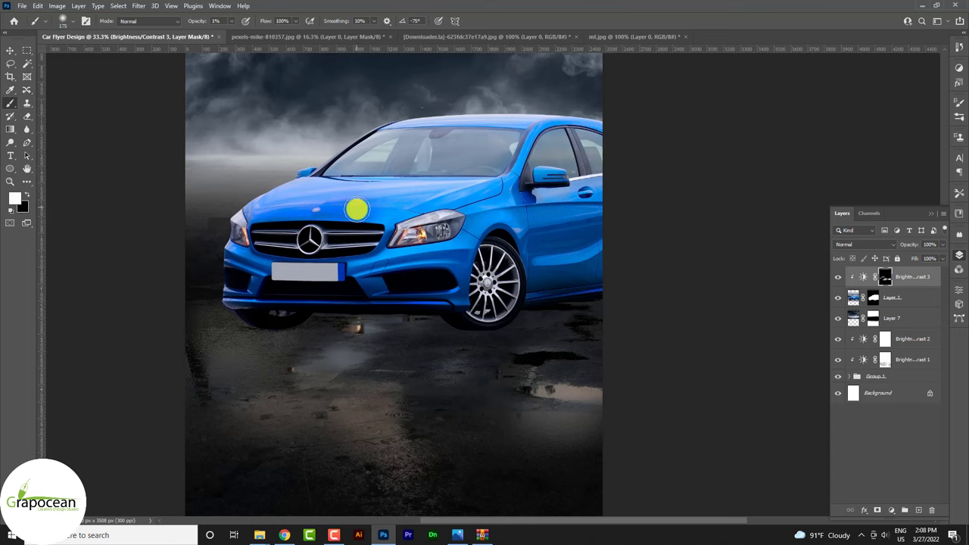
key(bracketright)
key(bracketright)
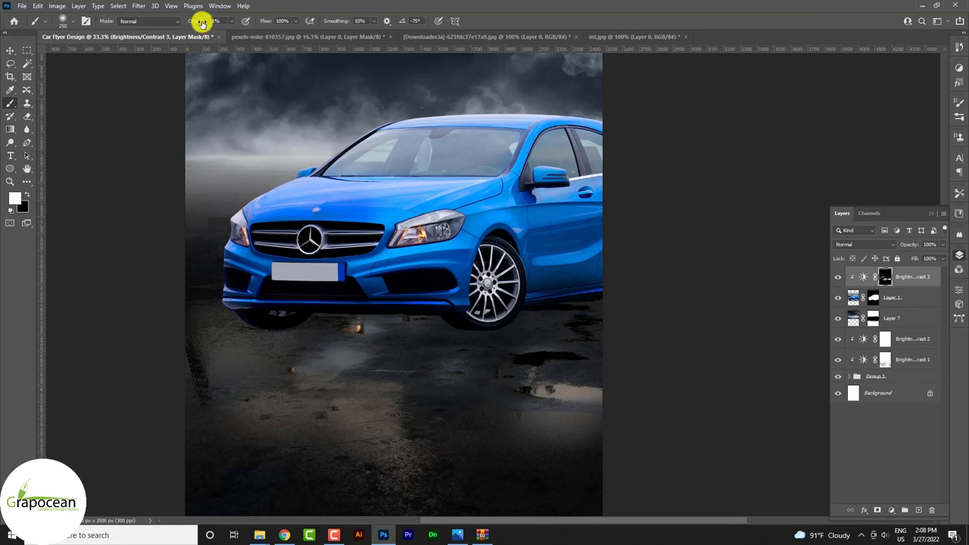
scroll(415, 230, up, 2)
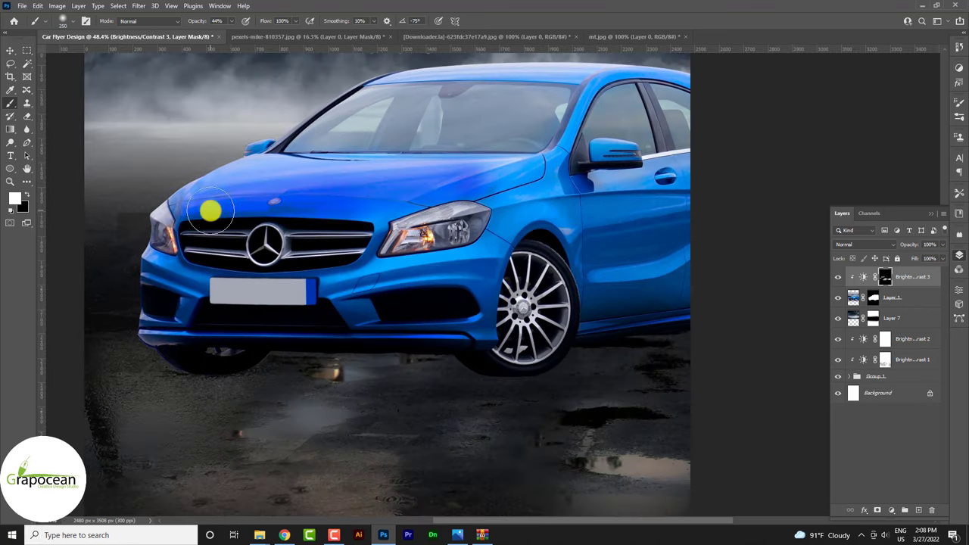
scroll(491, 252, down, 2)
Hide and reshow Brightness/Contrast 3 to compare the car with and without it.
key(ctrl+comma)
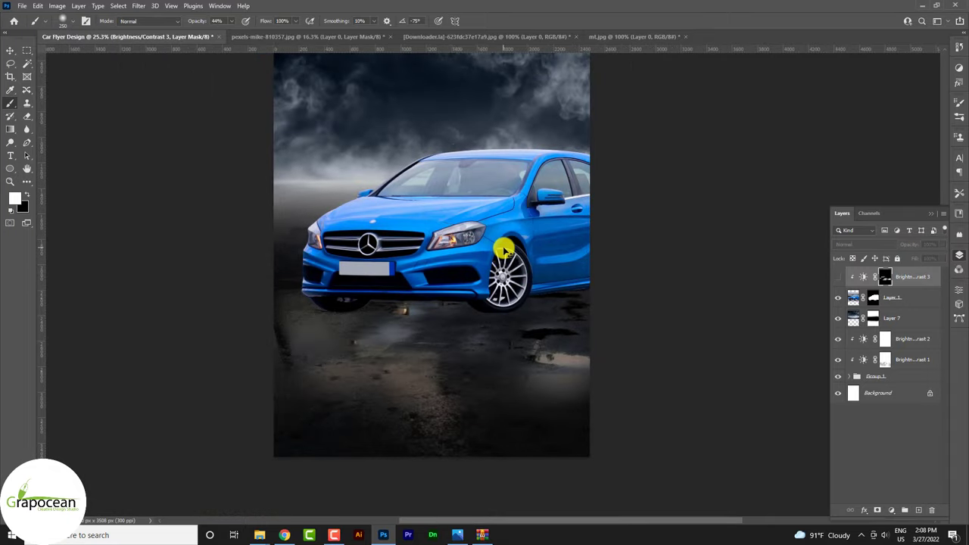
click(9, 104)
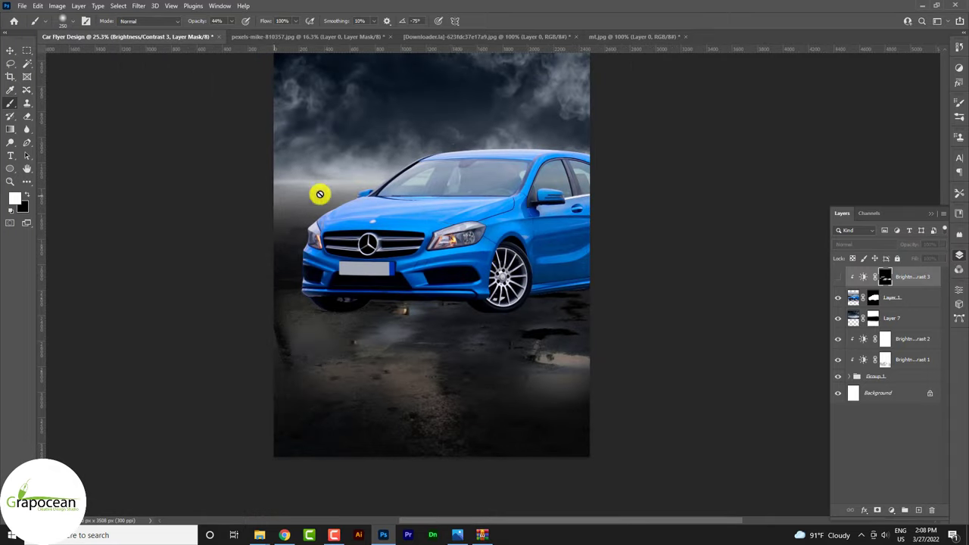
click(837, 277)
alt+scroll(428, 236, up, 1)
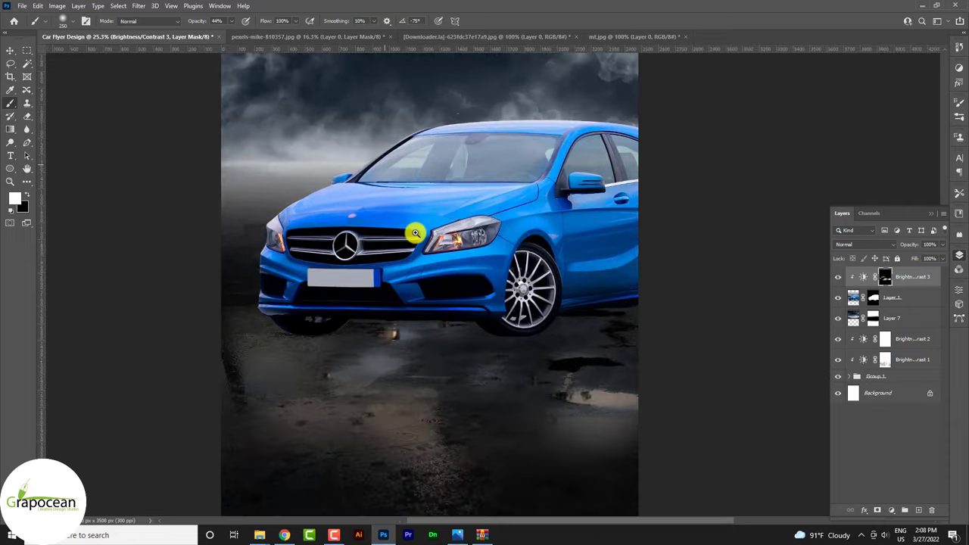
alt+scroll(420, 234, up, 1)
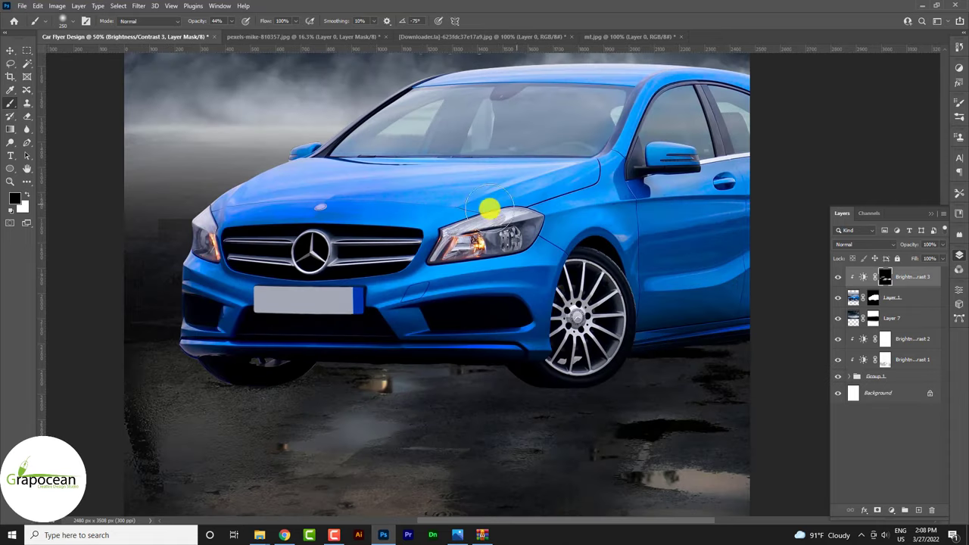
alt+scroll(371, 312, down, 3)
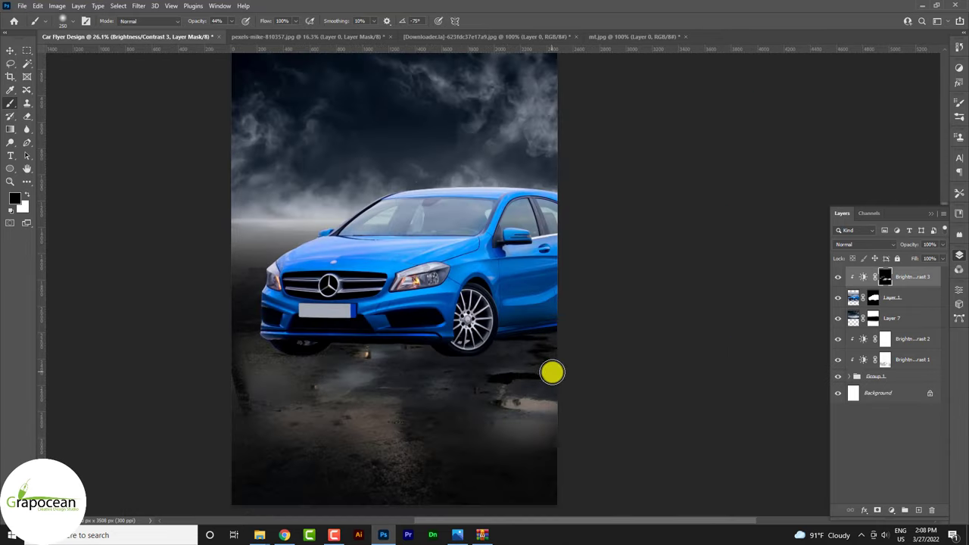
alt+scroll(480, 249, up, 1)
alt+scroll(619, 217, up, 2)
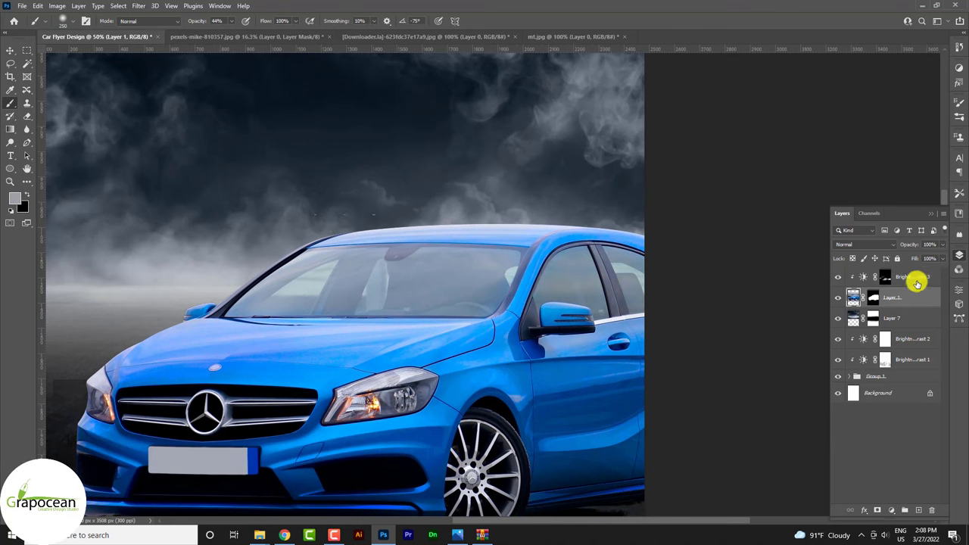
Add a Brightness/Contrast 4 adjustment with Brightness 12 and Contrast -50.
click(891, 509)
click(907, 358)
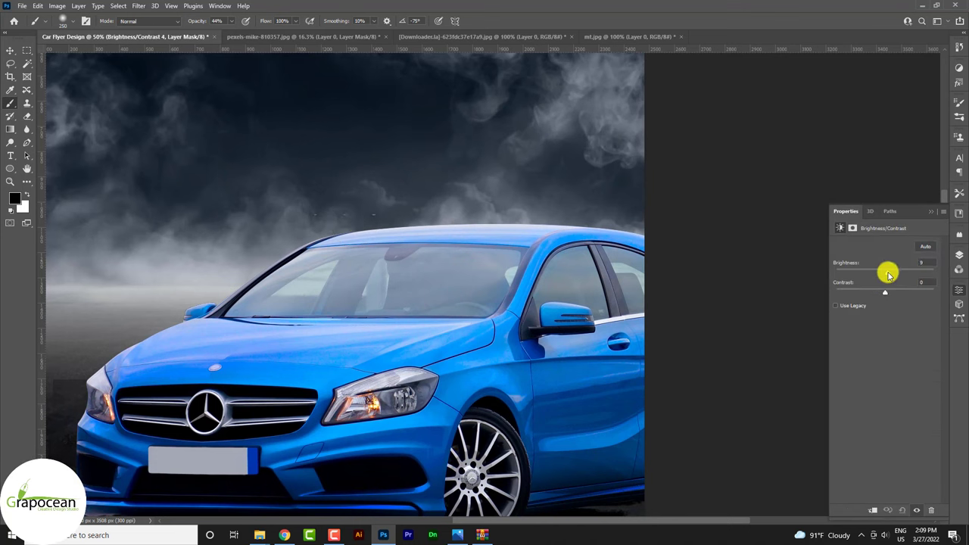
mouse_move(889, 274)
mouse_down()
mouse_move(923, 272)
mouse_move(769, 300)
mouse_up()
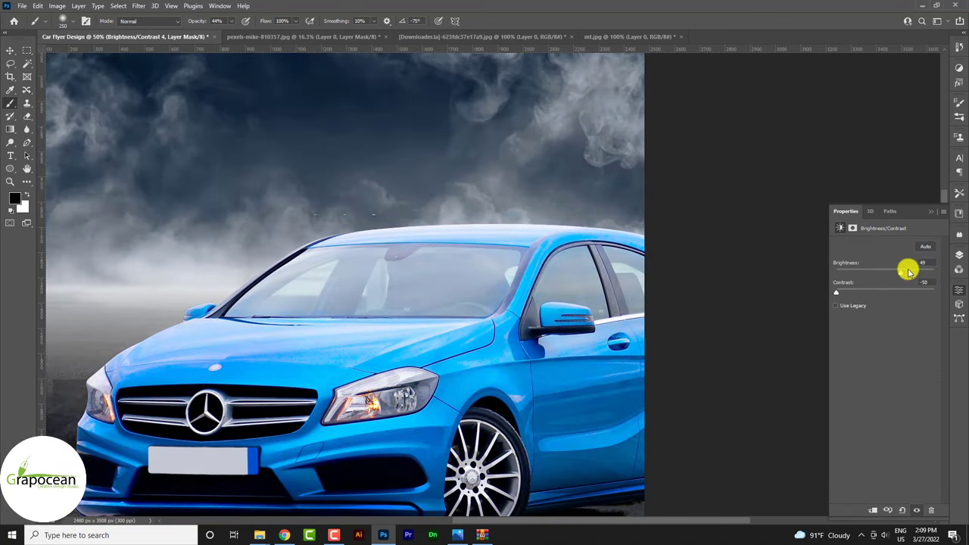
mouse_move(909, 272)
mouse_down()
mouse_move(856, 273)
mouse_move(890, 276)
mouse_up()
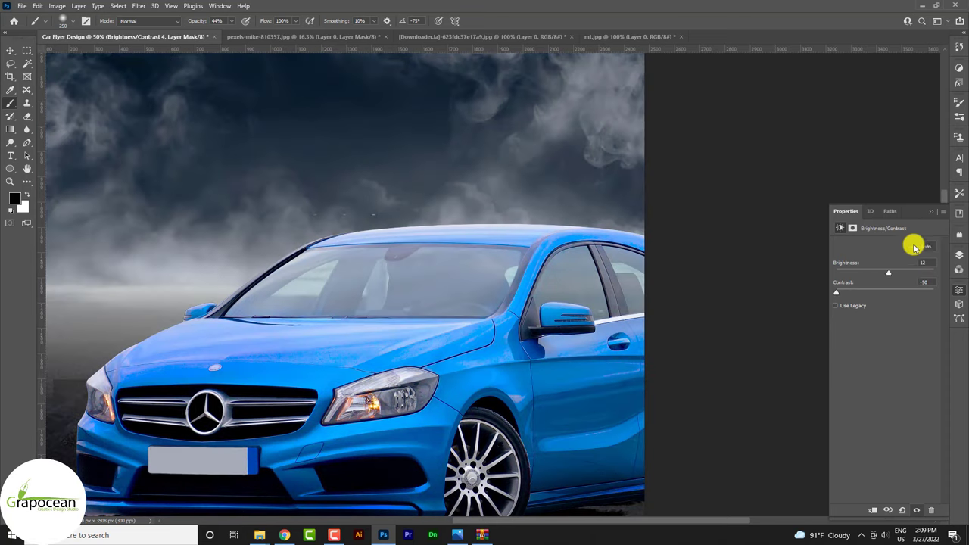
Clip Brightness/Contrast 4 to the layer below as a clipping mask.
click(916, 246)
click(959, 257)
right_click(920, 277)
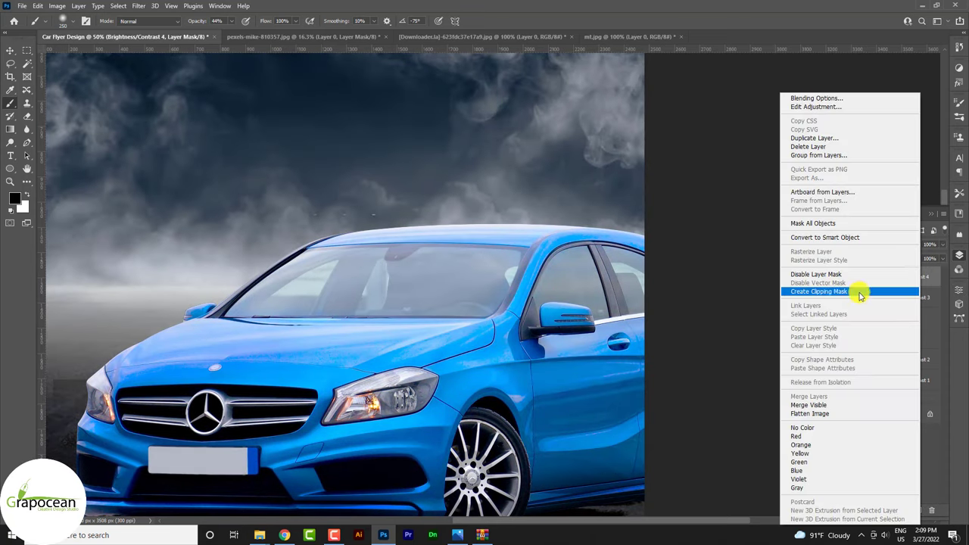
click(860, 295)
scroll(389, 277, down, 2)
scroll(417, 279, down, 2)
scroll(420, 272, down, 1)
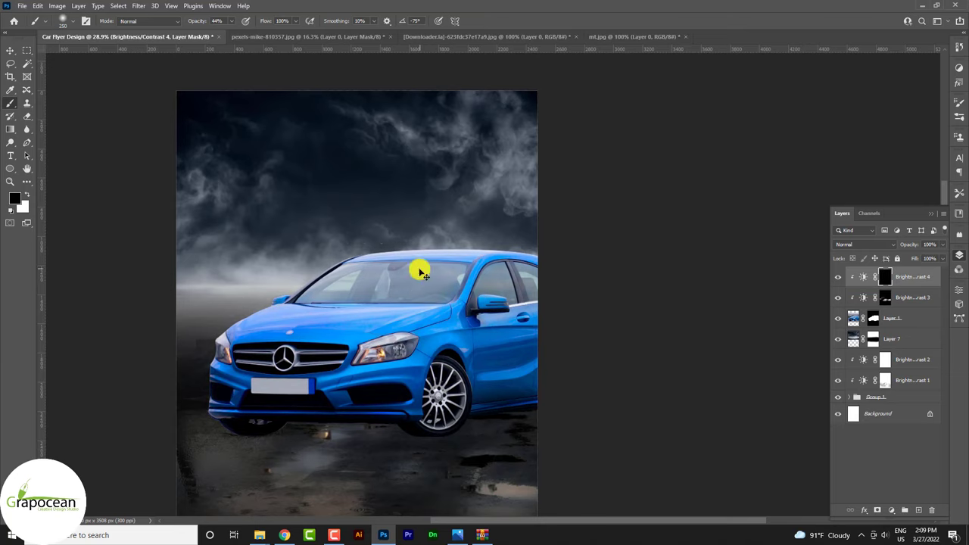
scroll(420, 272, up, 1)
scroll(429, 253, up, 2)
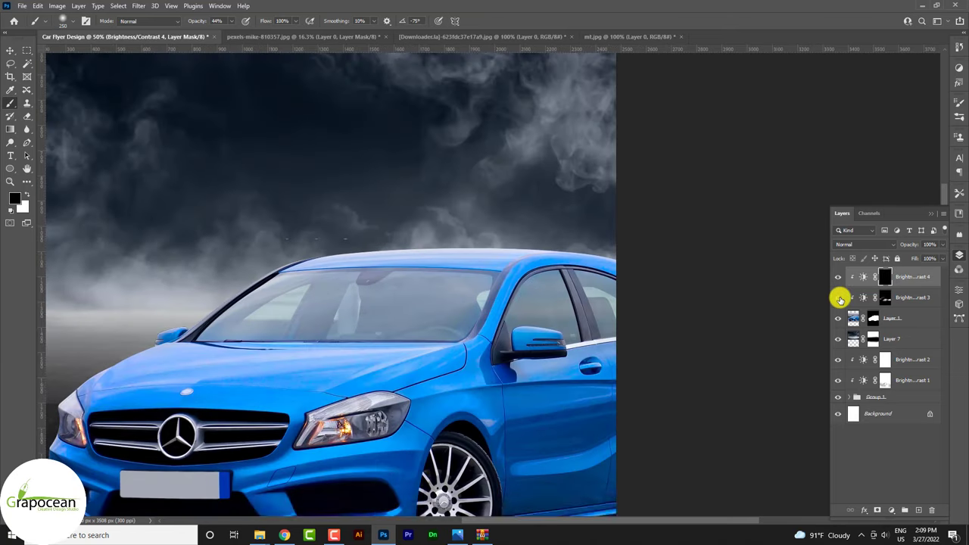
Paint white on the Brightness/Contrast 3 mask to darken the car's windshield.
click(884, 298)
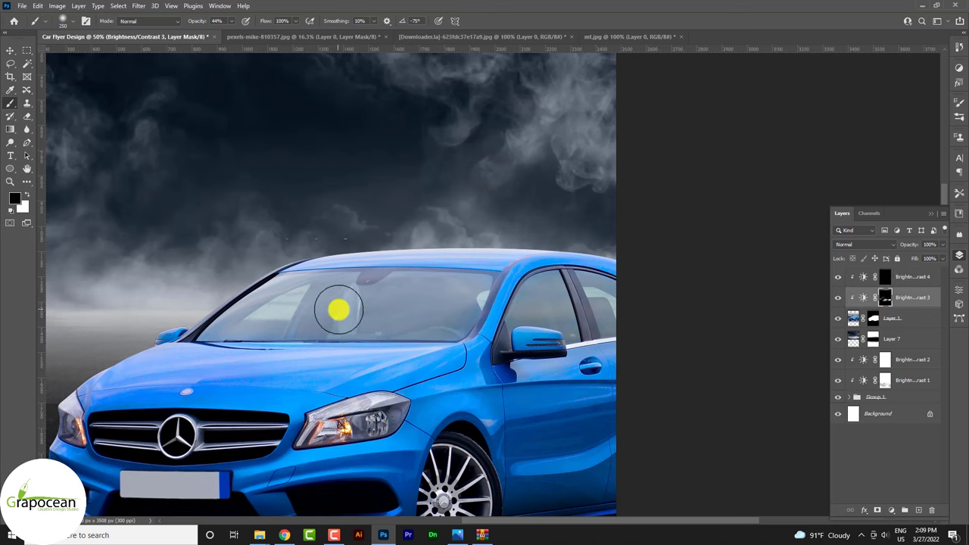
key(x)
mouse_move(339, 309)
mouse_down()
mouse_move(444, 283)
mouse_move(420, 311)
mouse_up()
scroll(401, 320, up, 1)
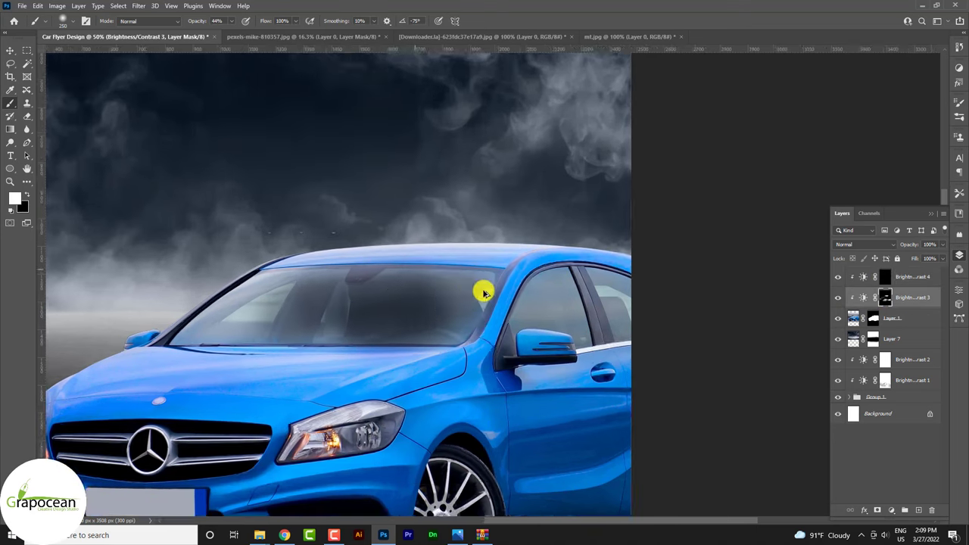
mouse_move(485, 287)
mouse_down()
mouse_move(268, 314)
mouse_move(189, 339)
mouse_move(255, 290)
mouse_up()
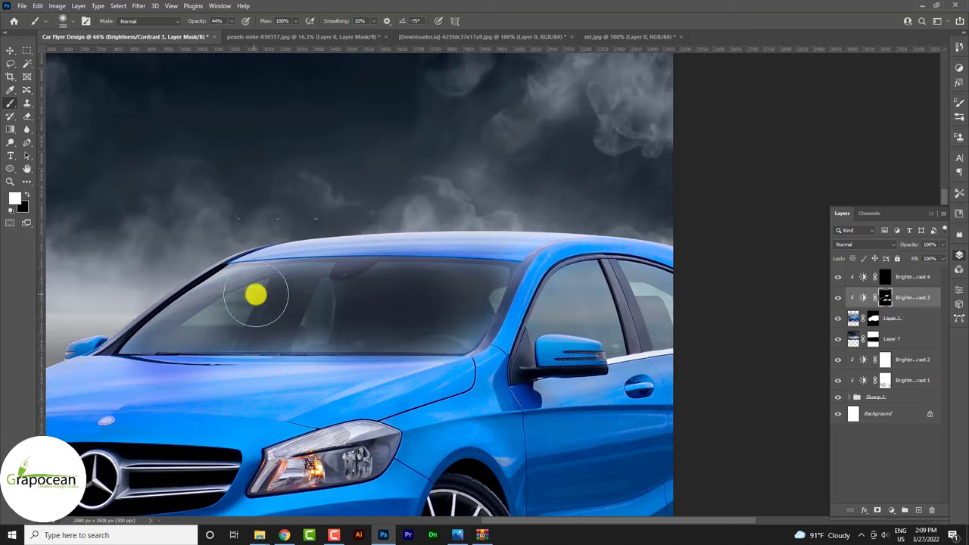
key(ctrl+z)
key(ctrl+z)
key(ctrl+z)
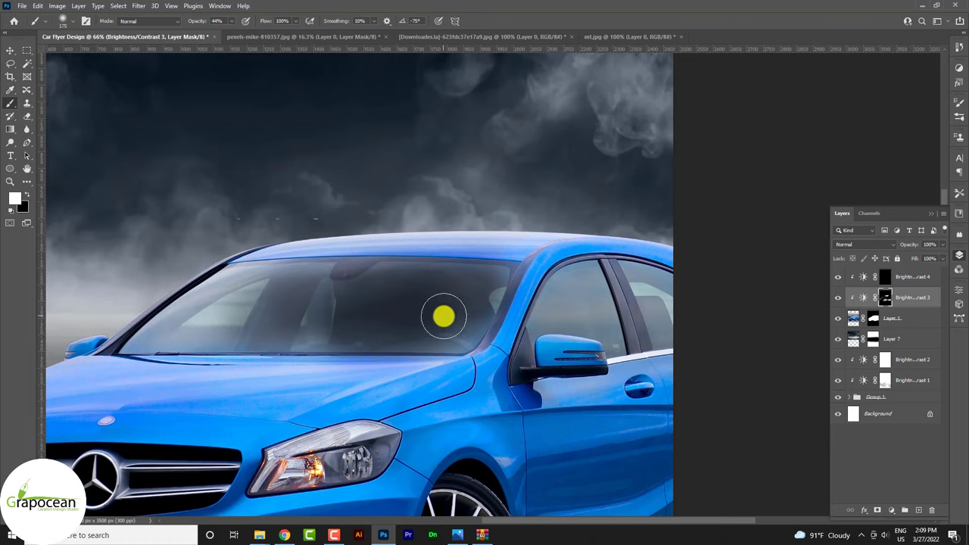
mouse_move(444, 317)
mouse_down()
mouse_move(497, 292)
mouse_move(370, 330)
mouse_move(267, 336)
mouse_move(454, 335)
mouse_move(564, 298)
mouse_up()
scroll(265, 338, up, 1)
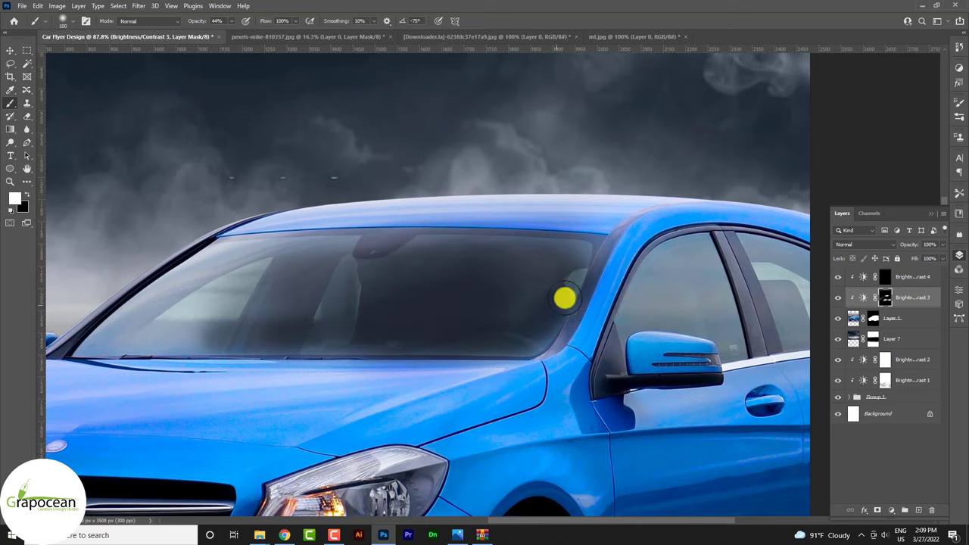
mouse_move(359, 262)
mouse_down()
mouse_move(158, 346)
mouse_move(232, 374)
mouse_up()
Darken the rear side window on the Brightness/Contrast 3 mask.
scroll(333, 378, down, 3)
scroll(333, 378, up, 1)
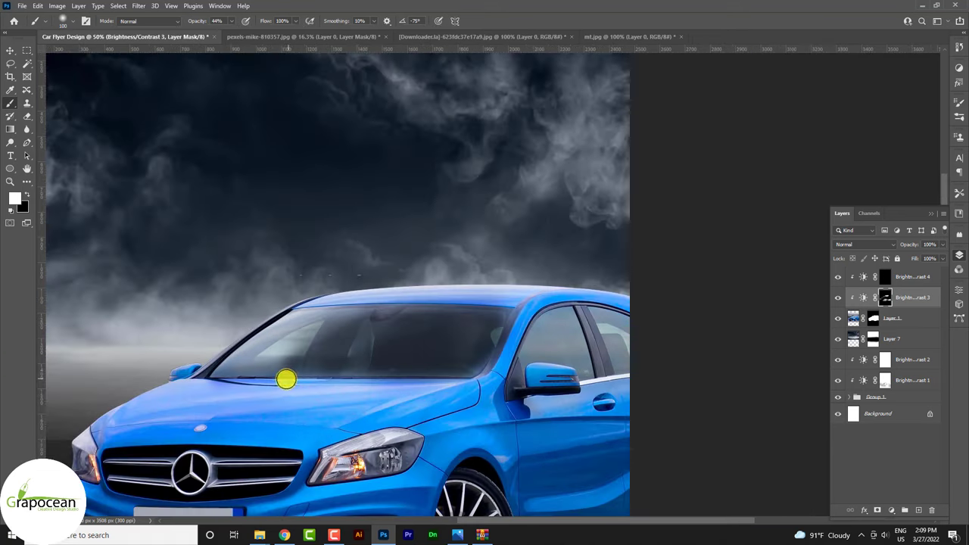
scroll(603, 323, up, 2)
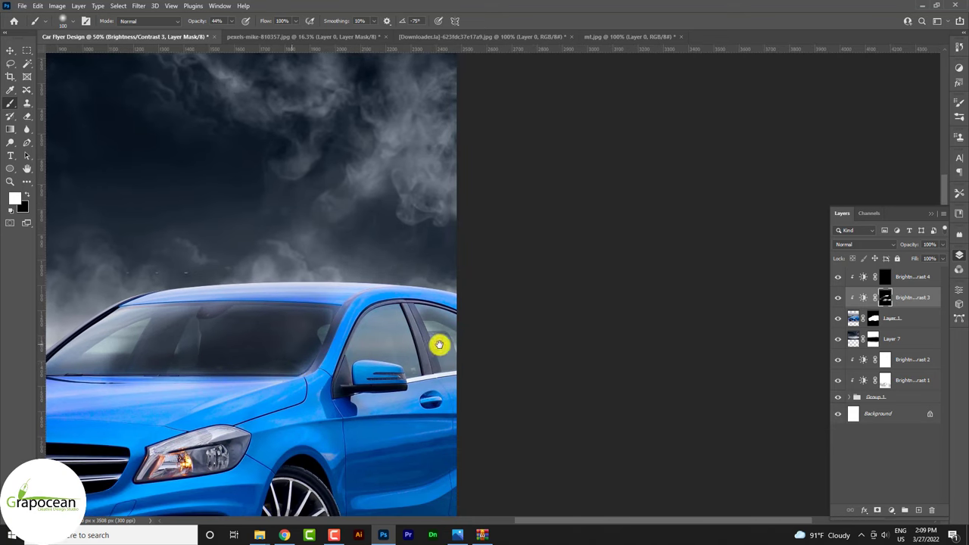
mouse_move(428, 341)
mouse_down()
mouse_move(442, 396)
mouse_move(368, 323)
mouse_move(392, 402)
mouse_move(303, 418)
mouse_move(378, 378)
mouse_move(378, 355)
mouse_up()
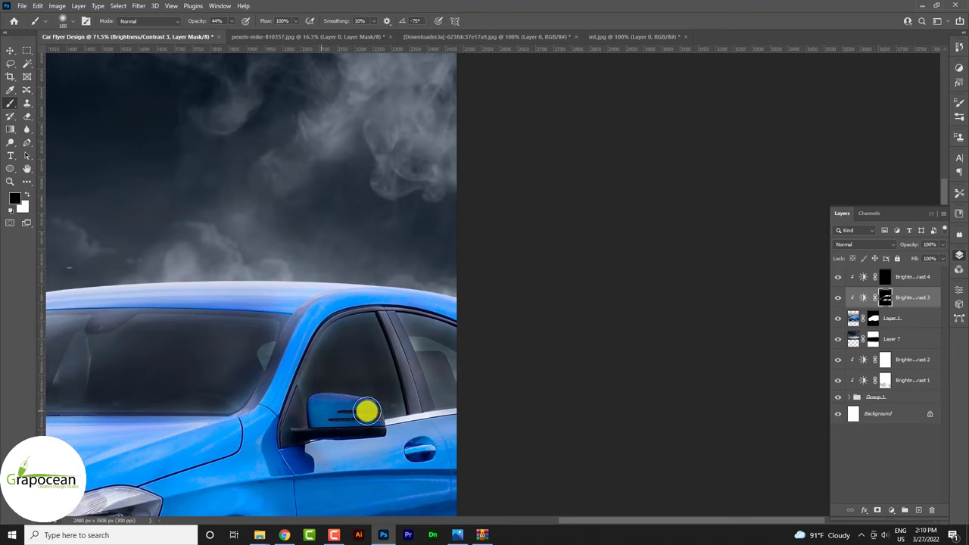
Paint black over the side mirror to restore its brightness.
key(x)
scroll(373, 408, up, 3)
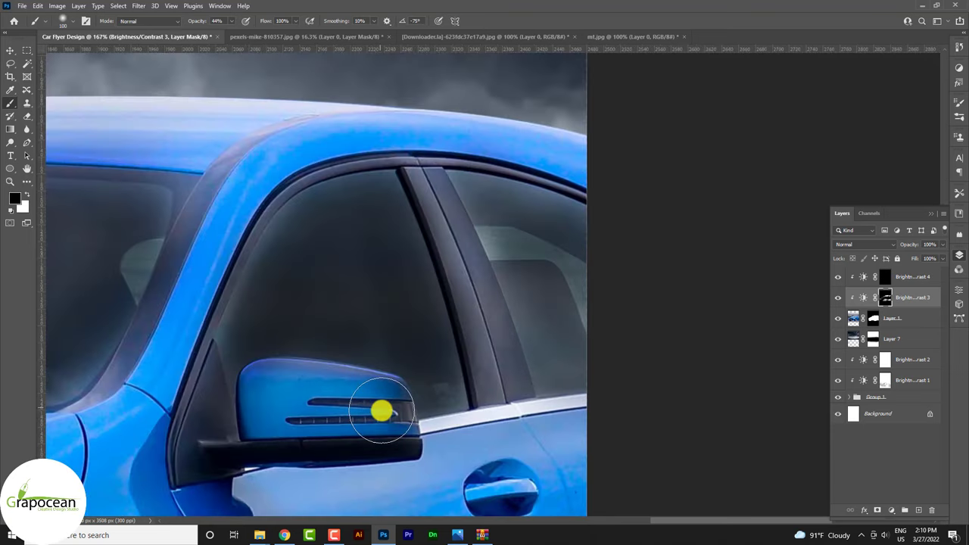
mouse_move(381, 410)
mouse_down()
mouse_move(272, 393)
mouse_move(321, 398)
mouse_move(378, 435)
mouse_up()
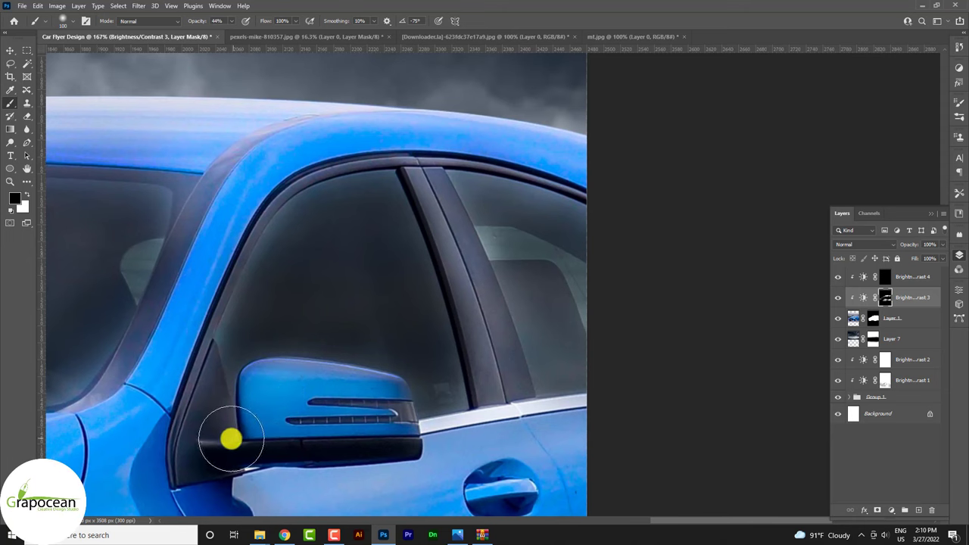
scroll(373, 426, down, 5)
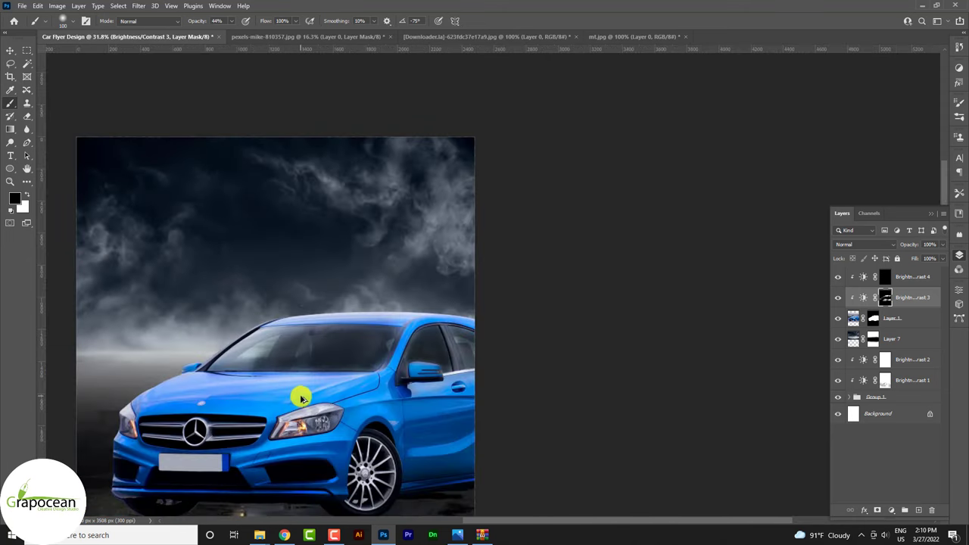
scroll(300, 397, up, 5)
key(x)
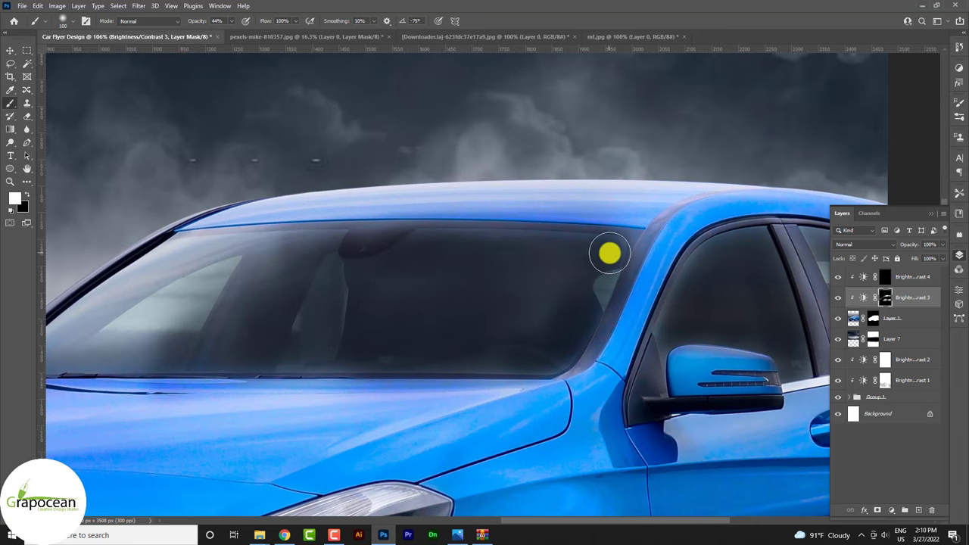
scroll(575, 287, down, 3)
scroll(500, 370, down, 3)
scroll(519, 421, up, 2)
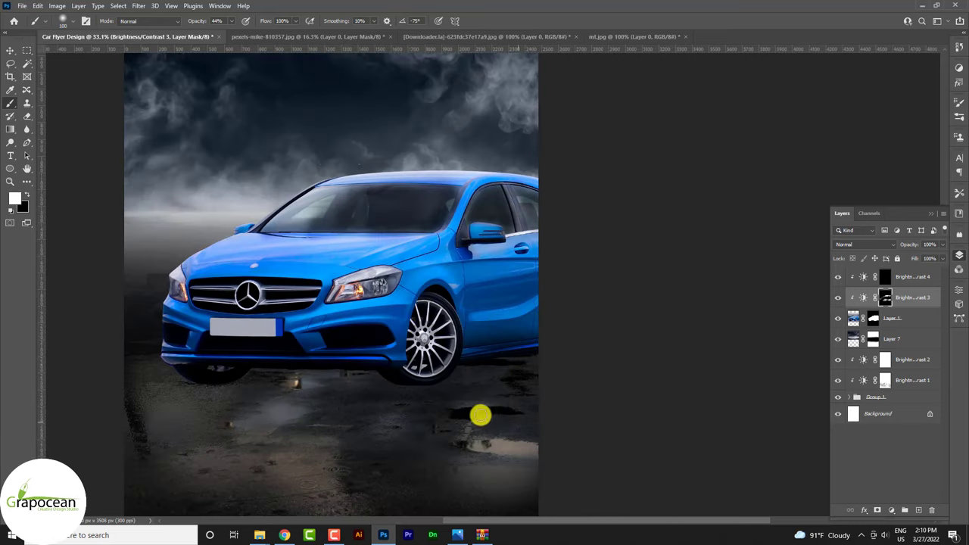
scroll(459, 292, up, 1)
scroll(398, 361, down, 2)
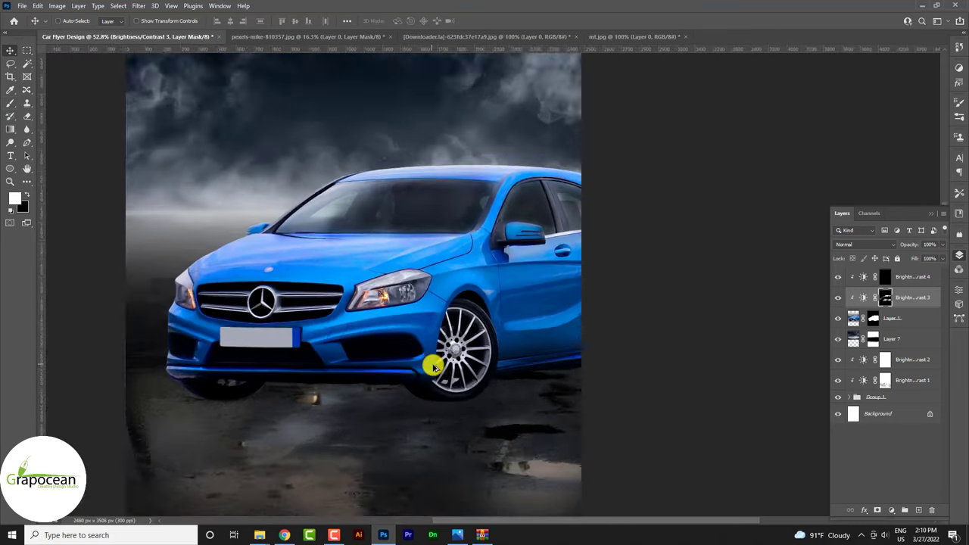
scroll(433, 368, down, 1)
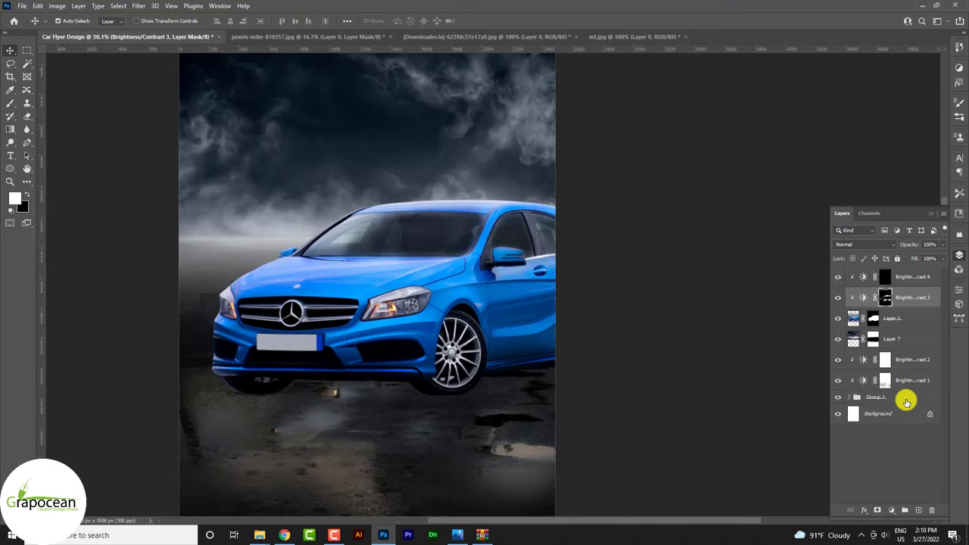
Add a colorized Hue/Saturation adjustment above Brightness/Contrast 2 with hue 216.
click(916, 360)
click(891, 510)
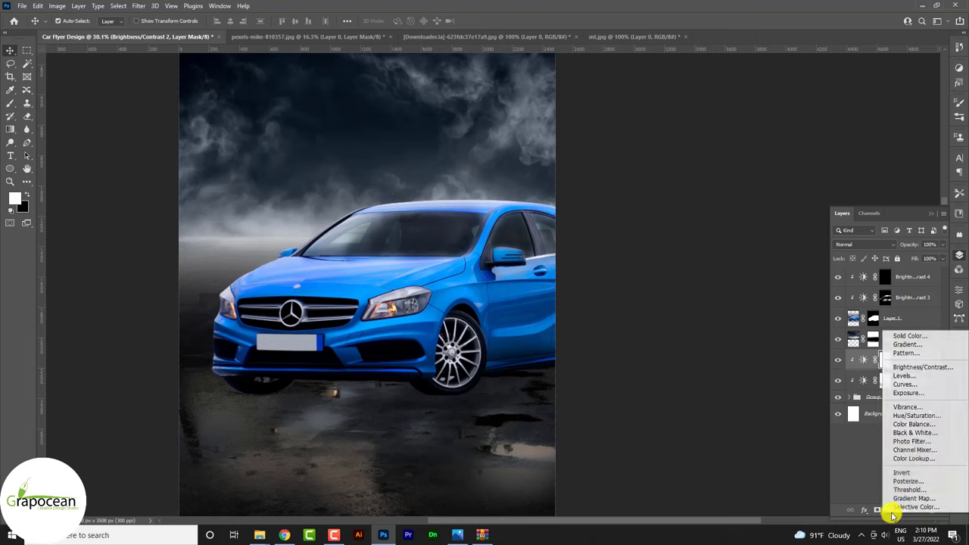
click(931, 416)
click(897, 337)
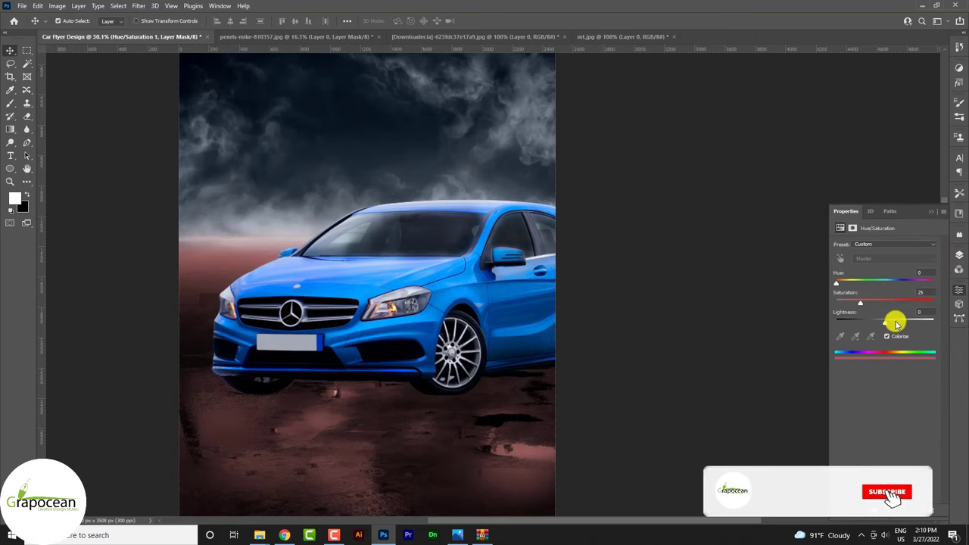
mouse_move(849, 286)
mouse_down()
mouse_move(895, 289)
mouse_move(895, 324)
mouse_move(882, 327)
mouse_move(912, 309)
mouse_move(875, 311)
mouse_up()
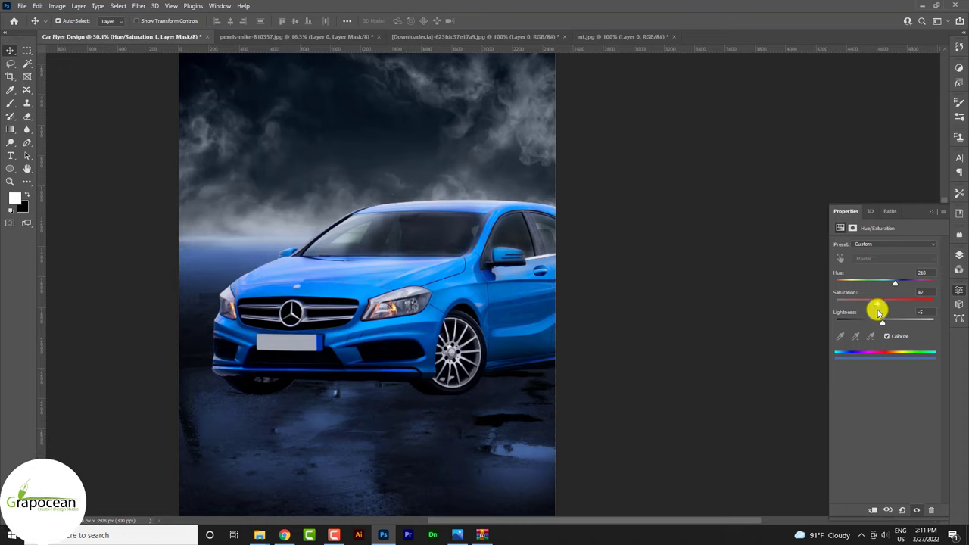
Zoom in and inspect the blue-tinted wet road.
ctrl+click(402, 376)
alt+scroll(451, 462, down, 3)
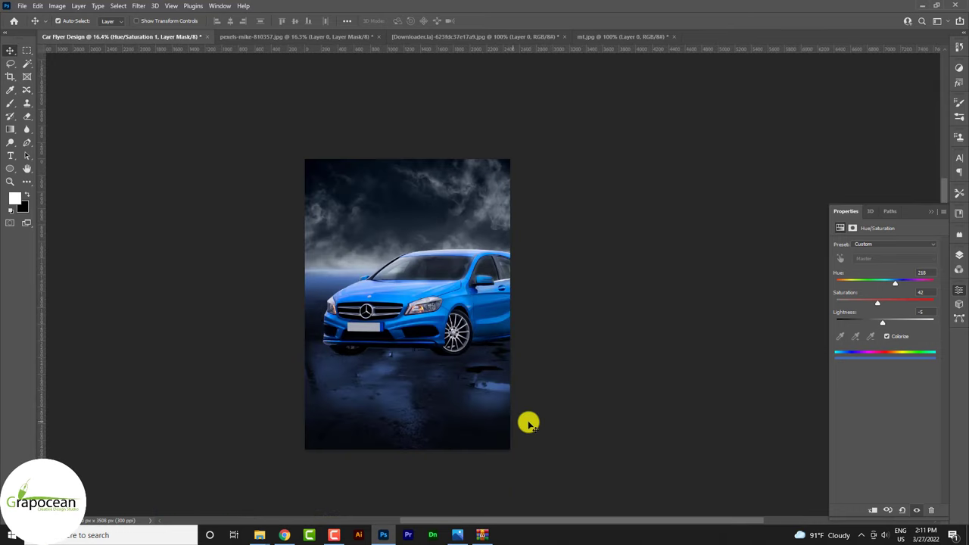
alt+scroll(457, 383, up, 2)
alt+scroll(361, 385, up, 1)
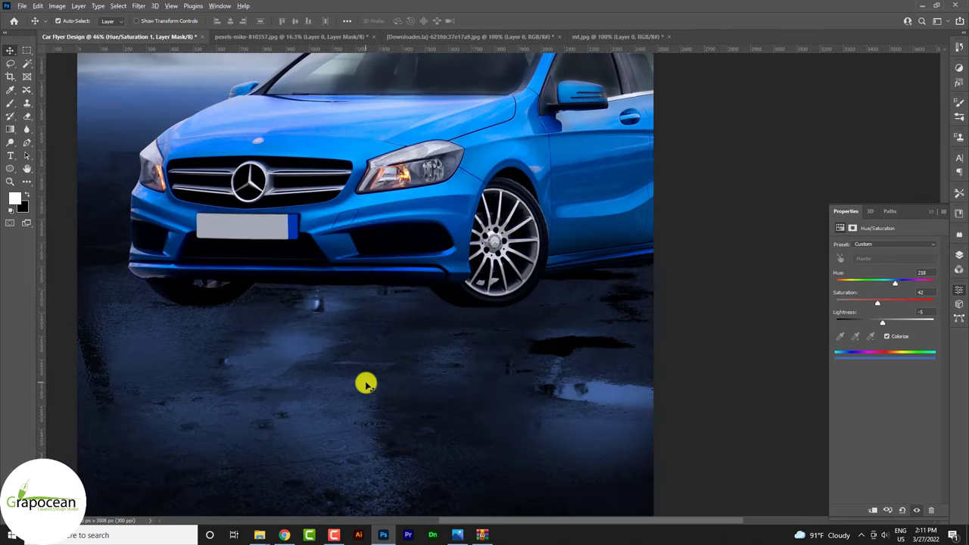
alt+scroll(365, 383, up, 2)
alt+scroll(463, 372, up, 1)
drag(315, 301, 460, 431)
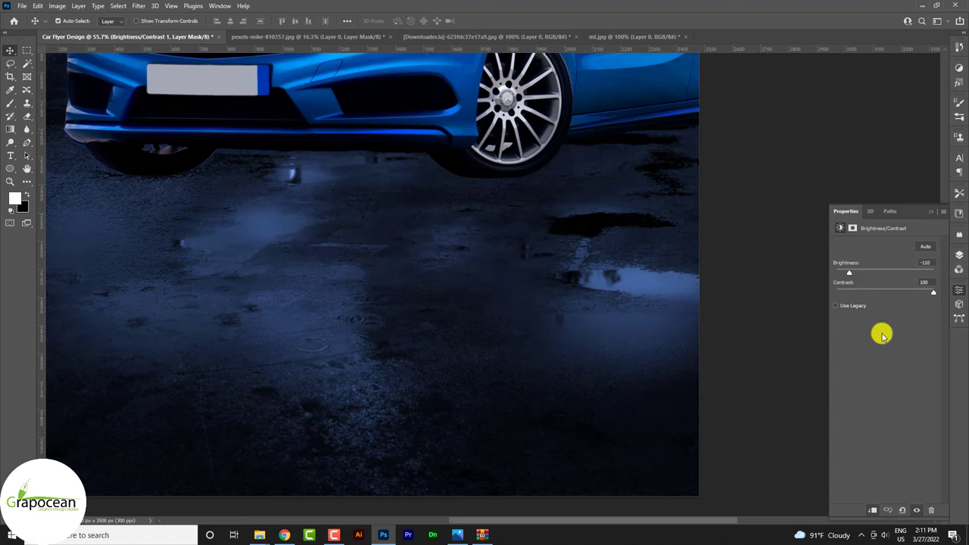
alt+scroll(703, 328, down, 2)
alt+scroll(703, 328, down, 1)
scroll(674, 333, up, 1)
scroll(530, 310, up, 1)
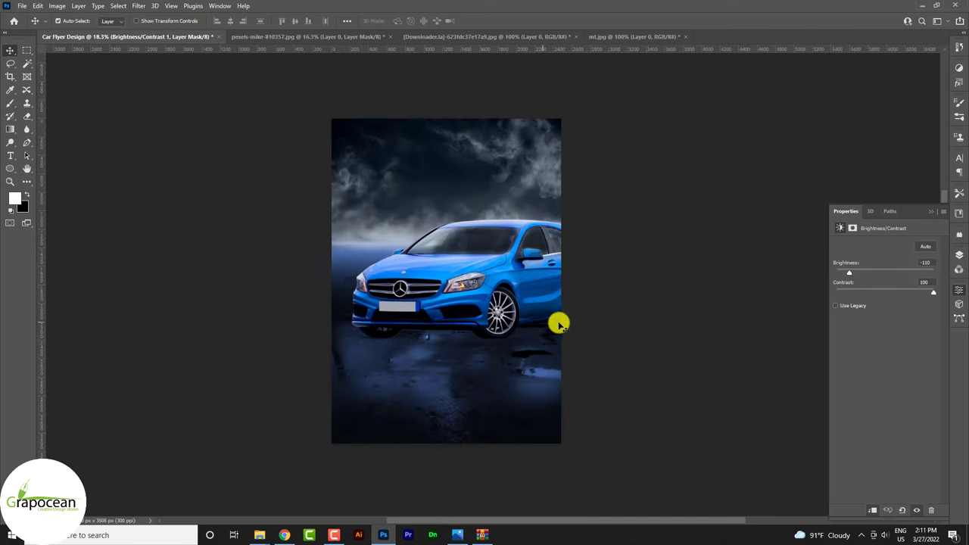
alt+scroll(532, 326, up, 2)
Toggle Brightness/Contrast 1 and Hue/Saturation 1 visibility to compare the ground.
click(959, 255)
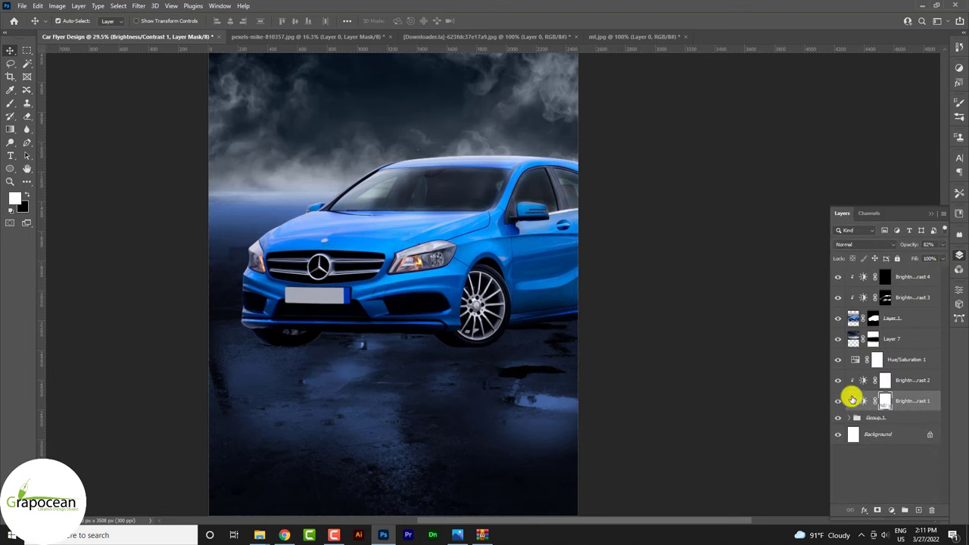
click(837, 401)
click(837, 401)
click(837, 401)
click(837, 402)
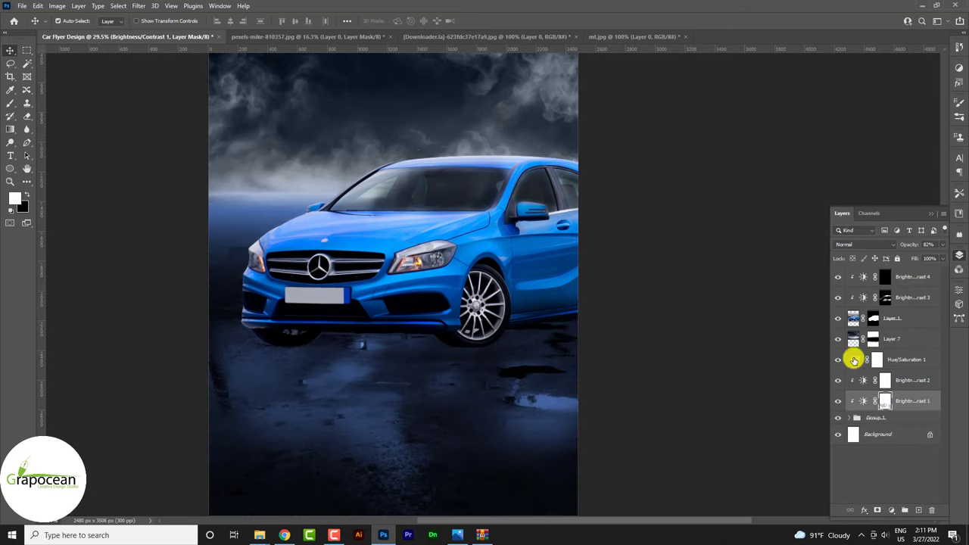
click(837, 360)
click(836, 361)
Clip Hue/Saturation 1 to the layer below as a clipping mask.
click(914, 360)
right_click(913, 360)
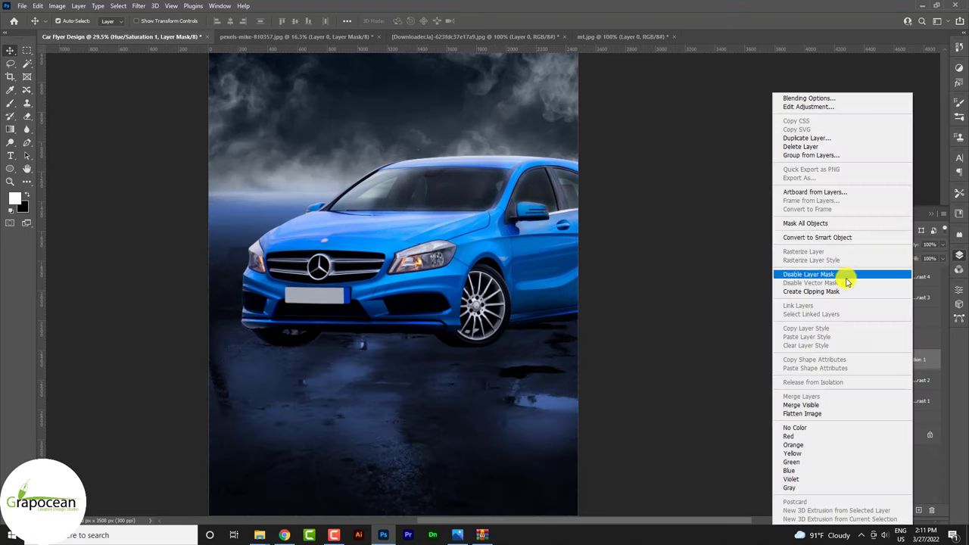
click(832, 292)
scroll(521, 409, down, 3)
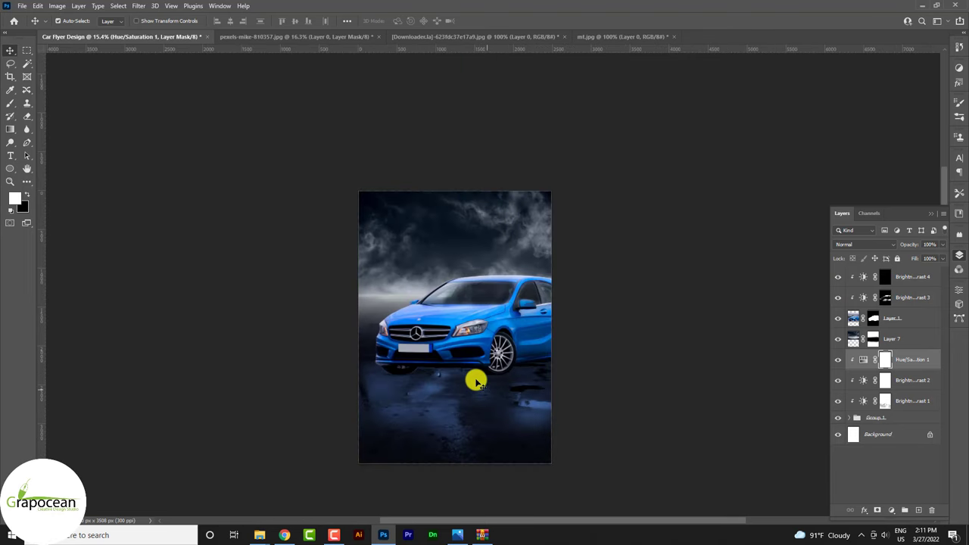
scroll(459, 295, up, 3)
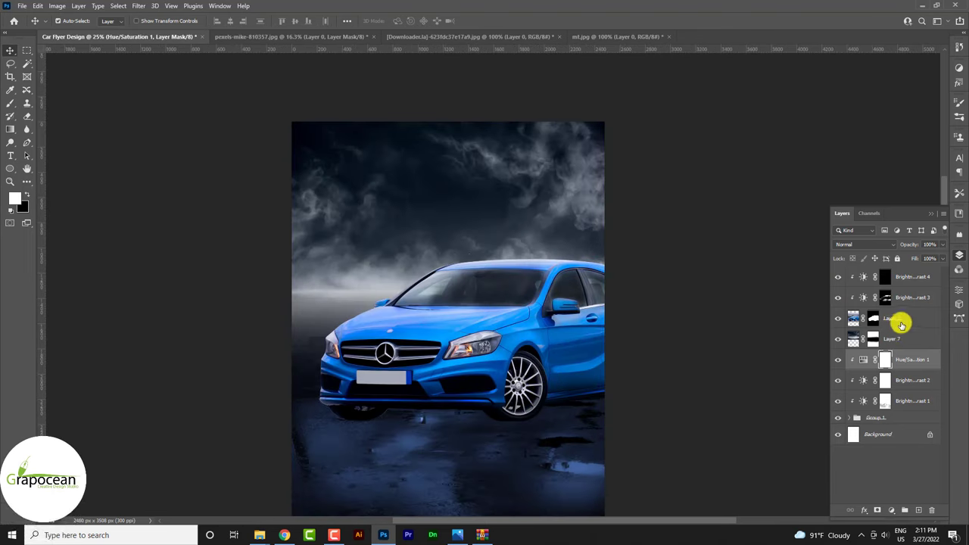
Add a black Color Fill 1 layer on top, clipped to the car.
click(912, 277)
click(890, 509)
click(918, 333)
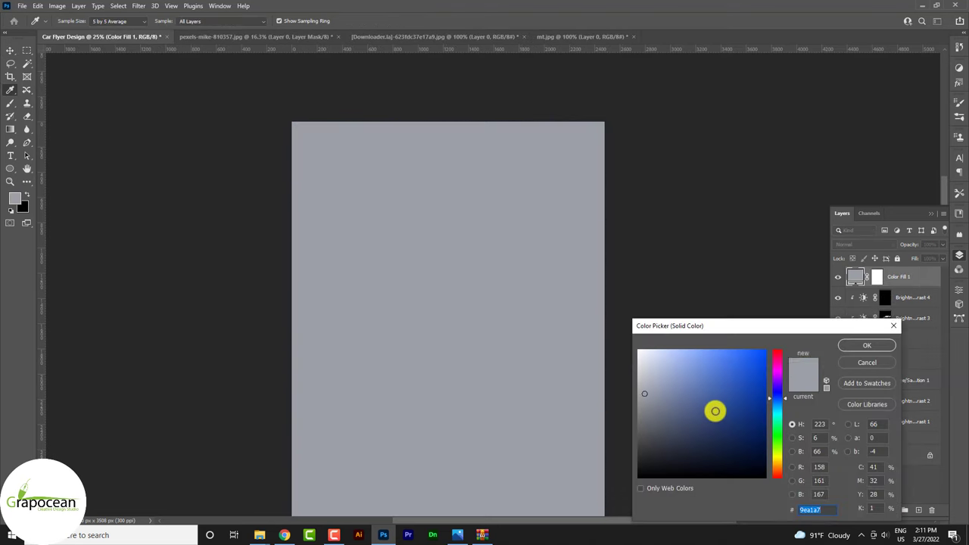
drag(714, 411, 714, 490)
click(837, 346)
right_click(905, 280)
click(813, 291)
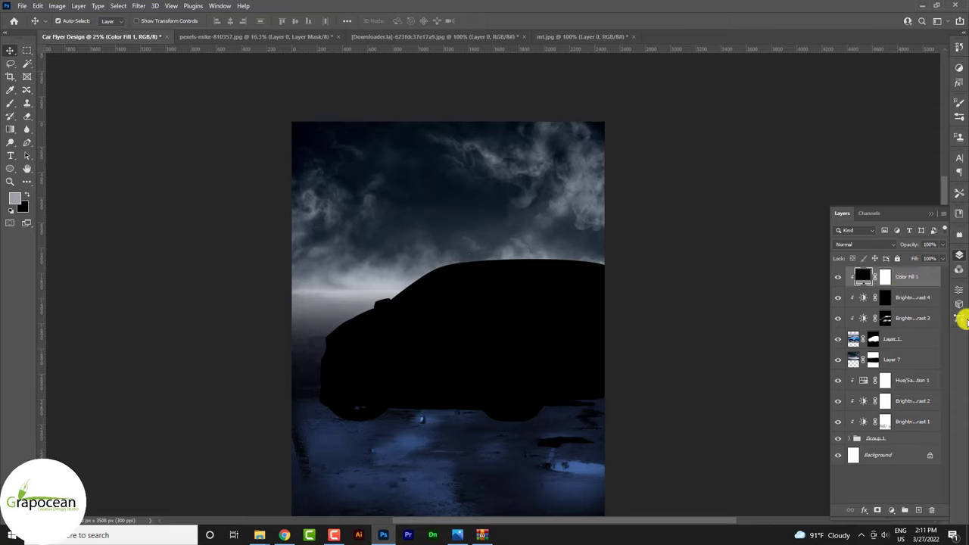
Feather the fill mask to 4.5 px and invert it so the car shows.
click(958, 290)
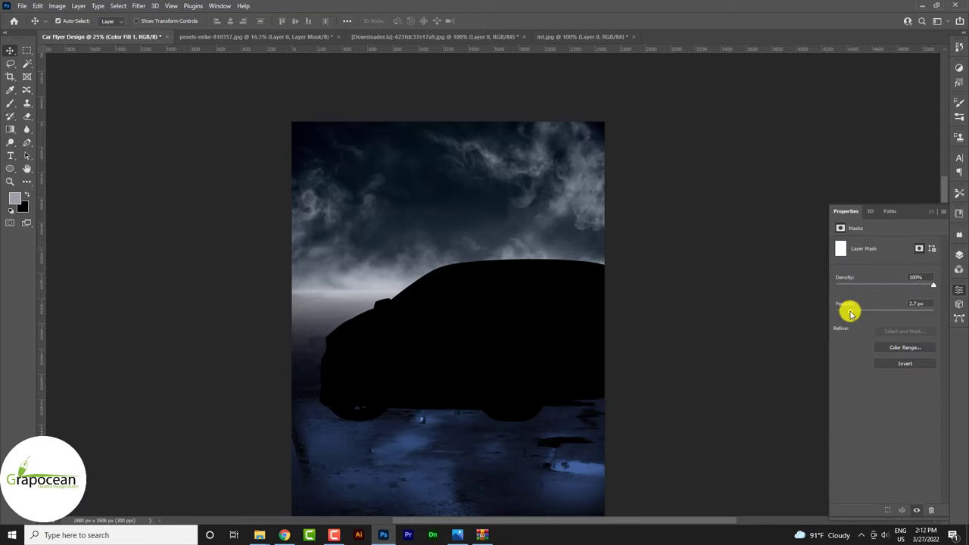
click(930, 211)
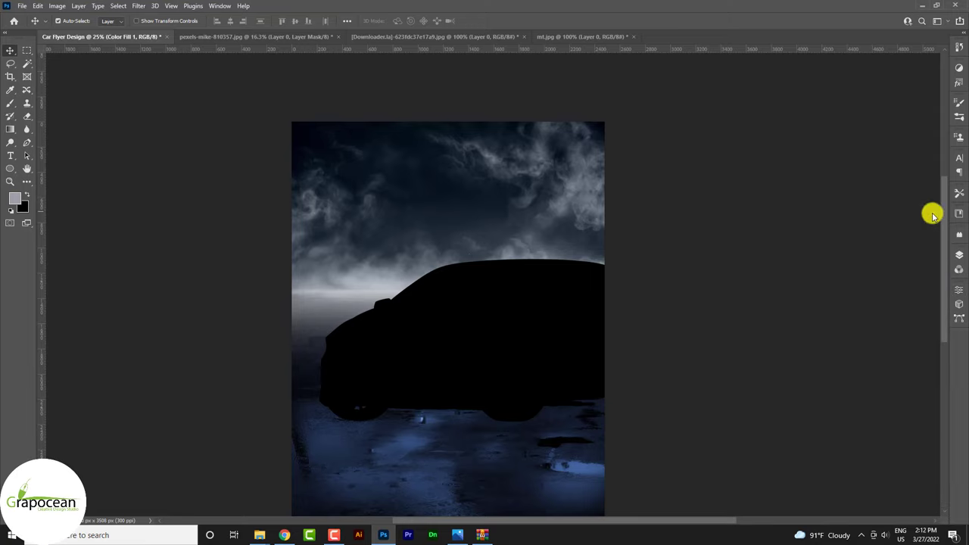
click(958, 255)
click(959, 317)
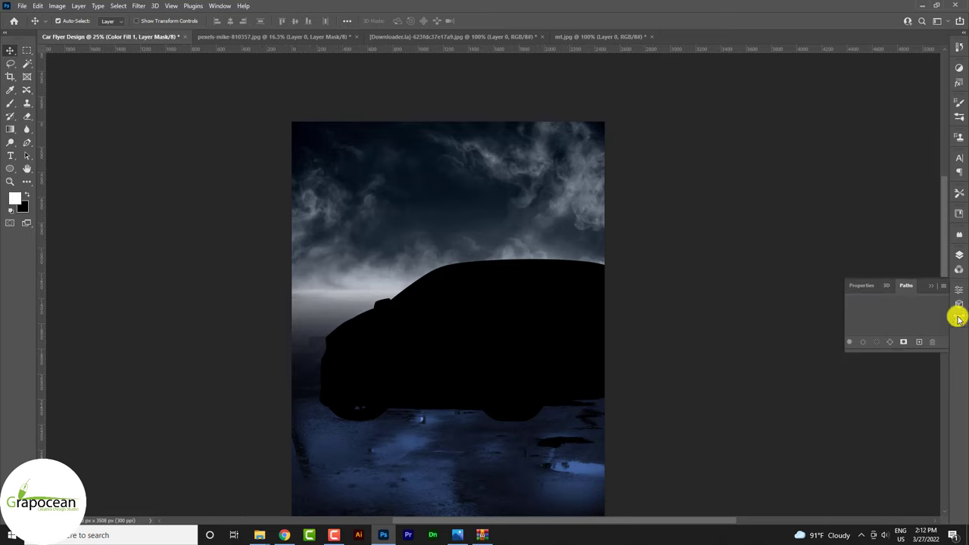
click(958, 290)
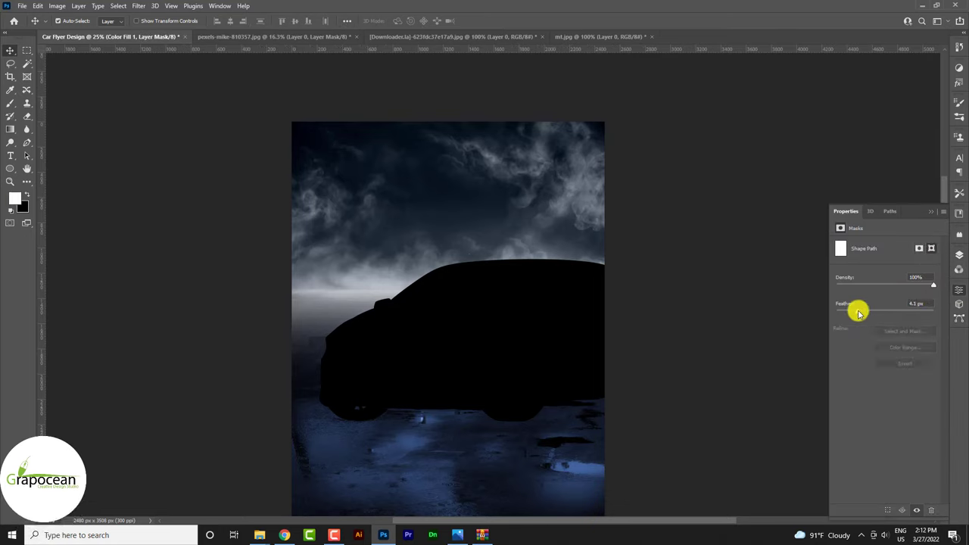
click(959, 255)
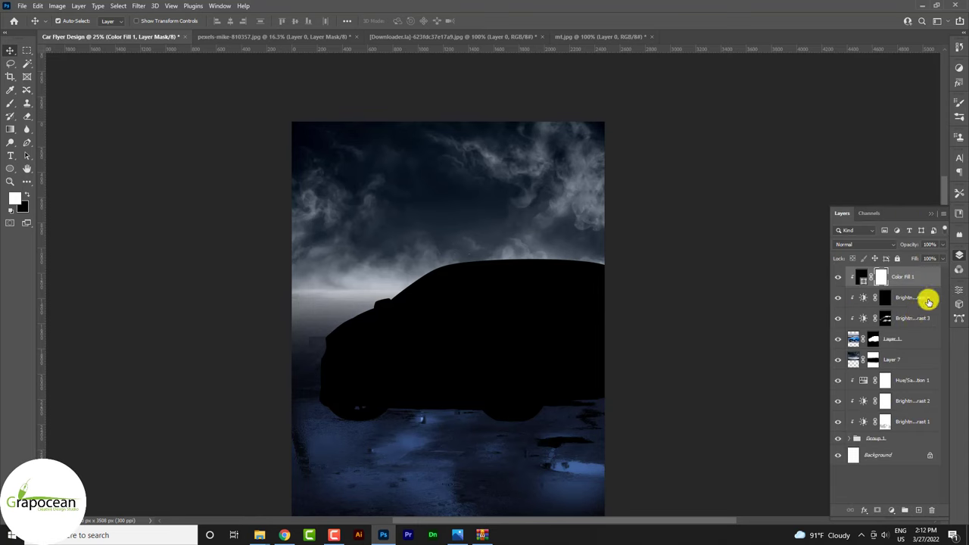
key(ctrl+i)
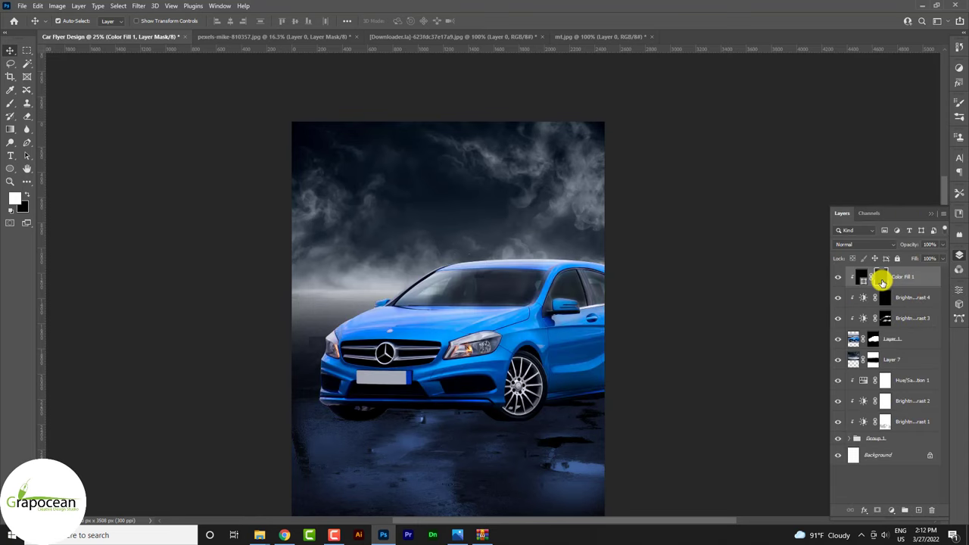
click(475, 321)
right_click(10, 102)
Set up a soft 200 px brush, 0% hardness, angled 32°, and open the blend modes.
click(61, 104)
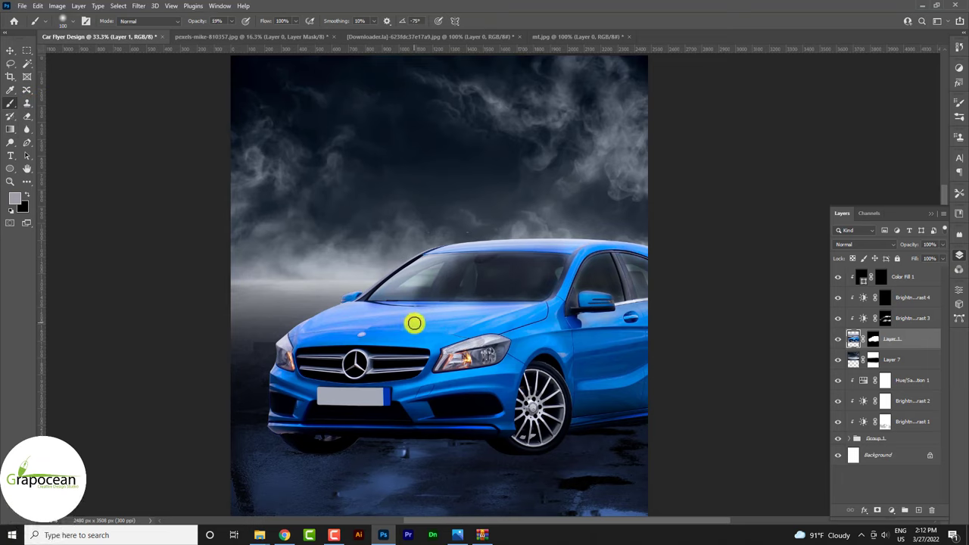
key(bracketright)
key(bracketright)
right_click(408, 316)
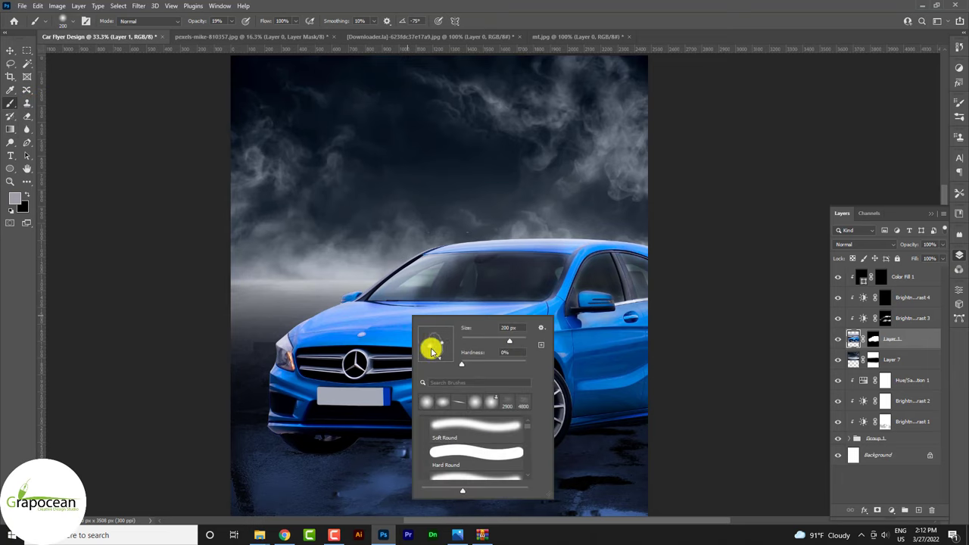
drag(432, 351, 456, 330)
key(Return)
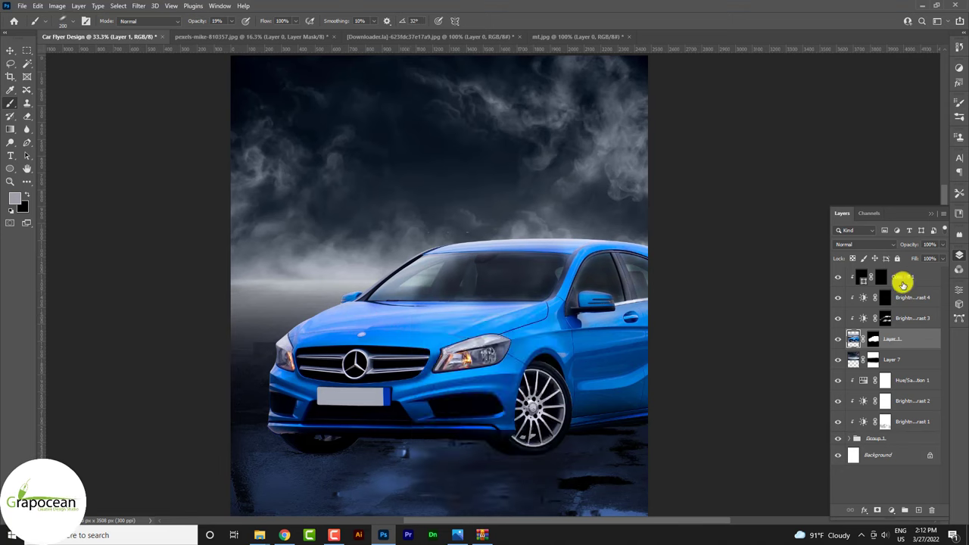
click(862, 245)
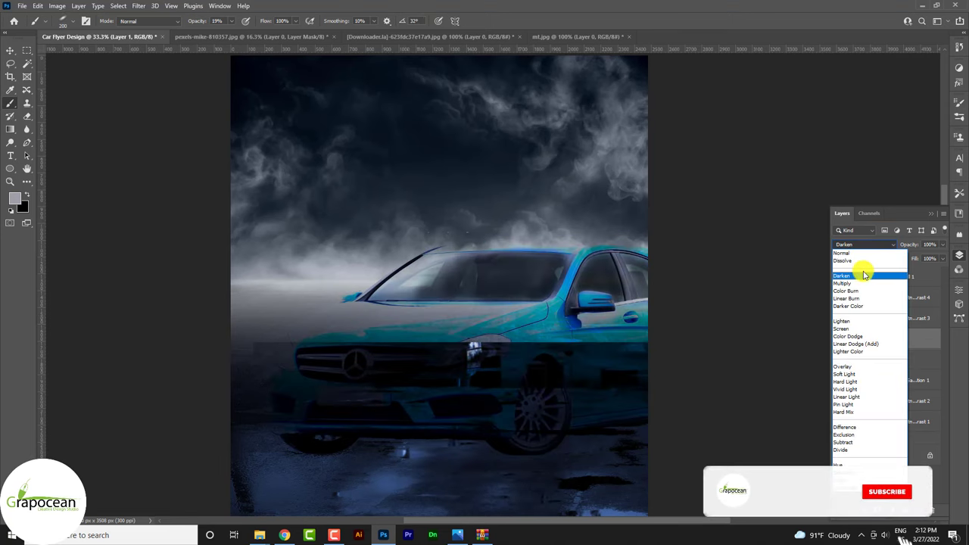
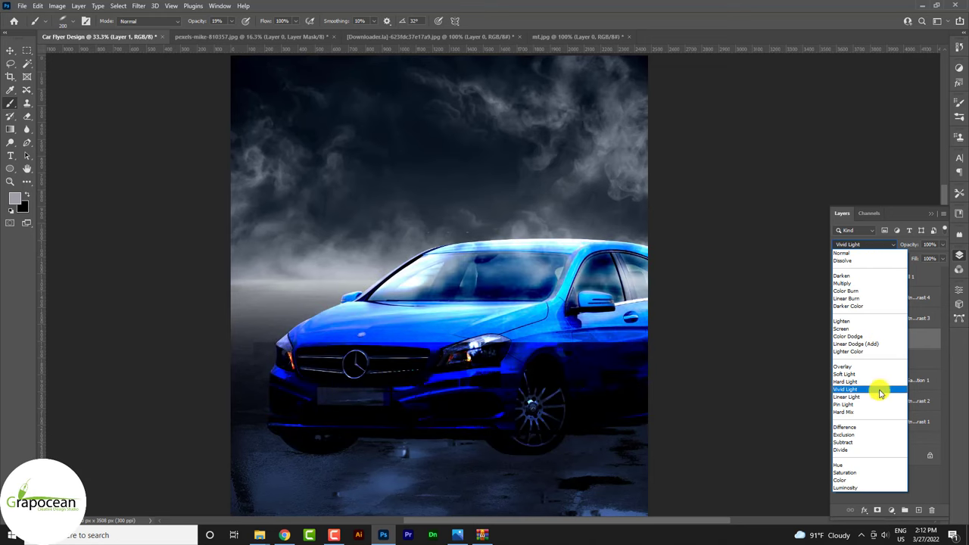
Try Linear Light on the car layer, revert it to Normal, and select Color Fill 1.
click(878, 397)
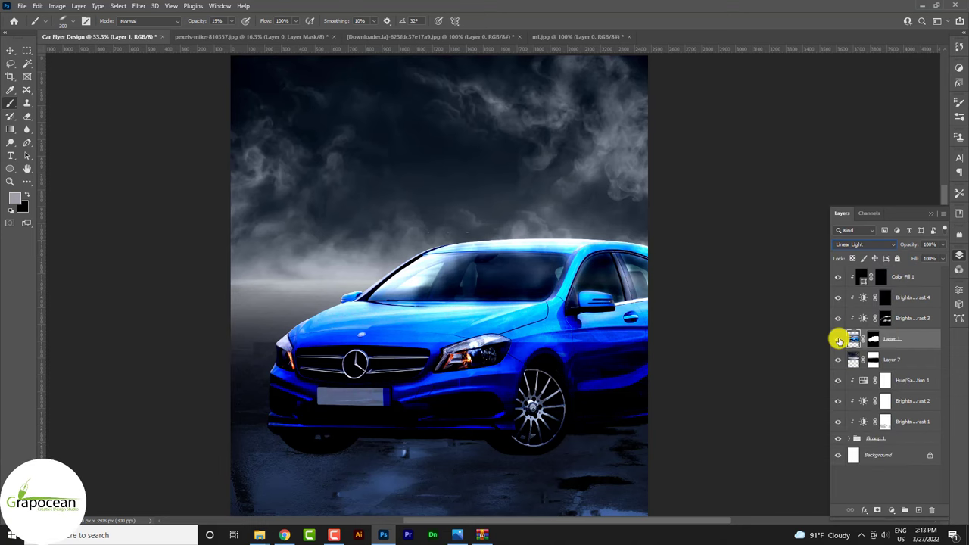
key(ctrl+z)
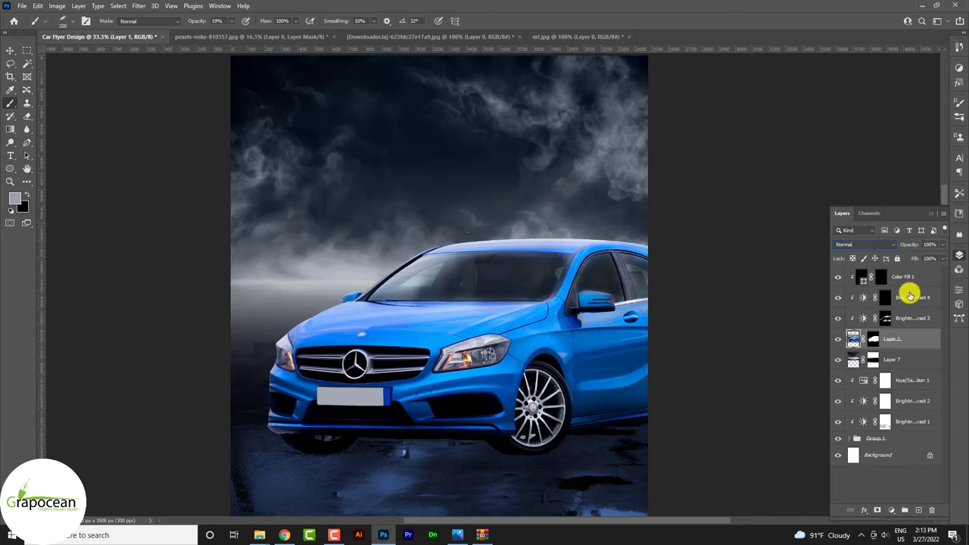
click(897, 277)
click(863, 245)
click(737, 341)
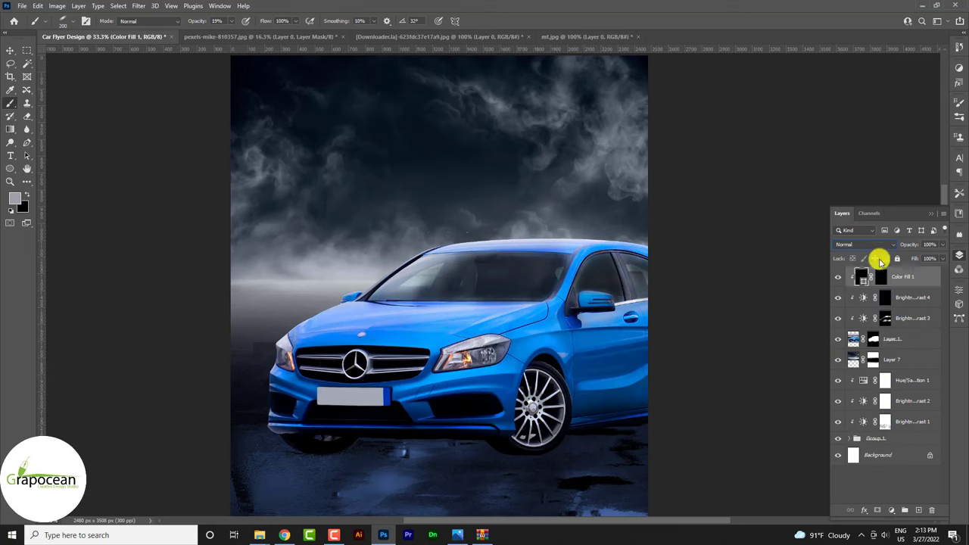
Keep Color Fill 1 at Normal blending so the black fill covers the car.
click(870, 244)
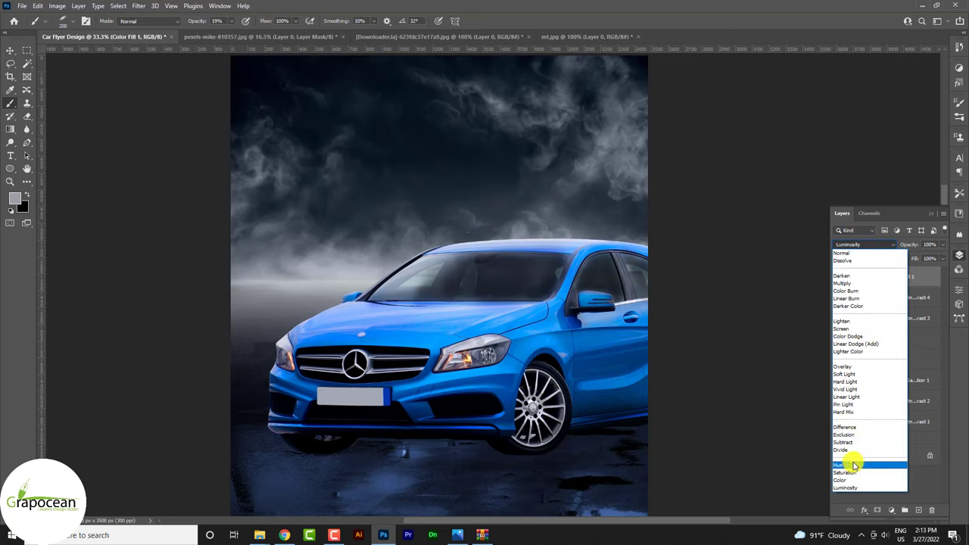
click(763, 385)
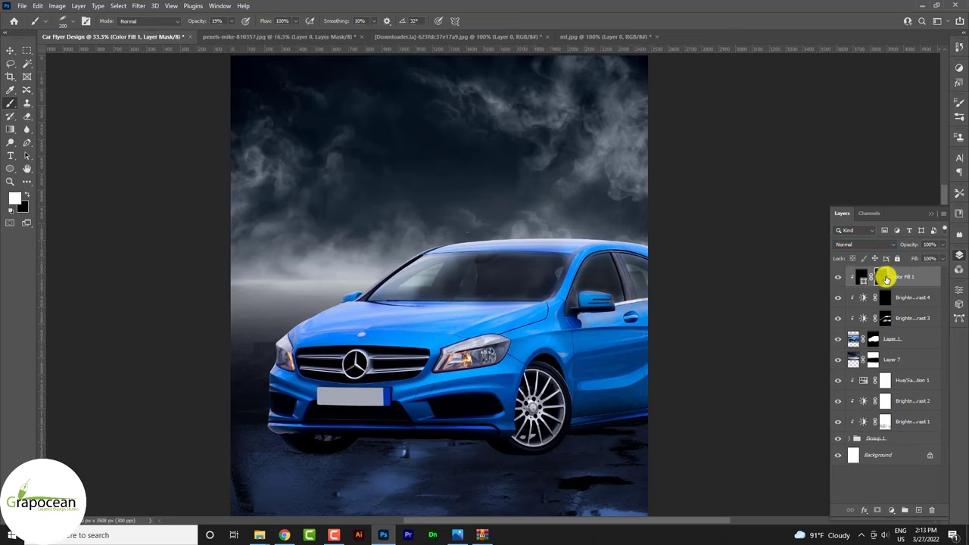
click(865, 244)
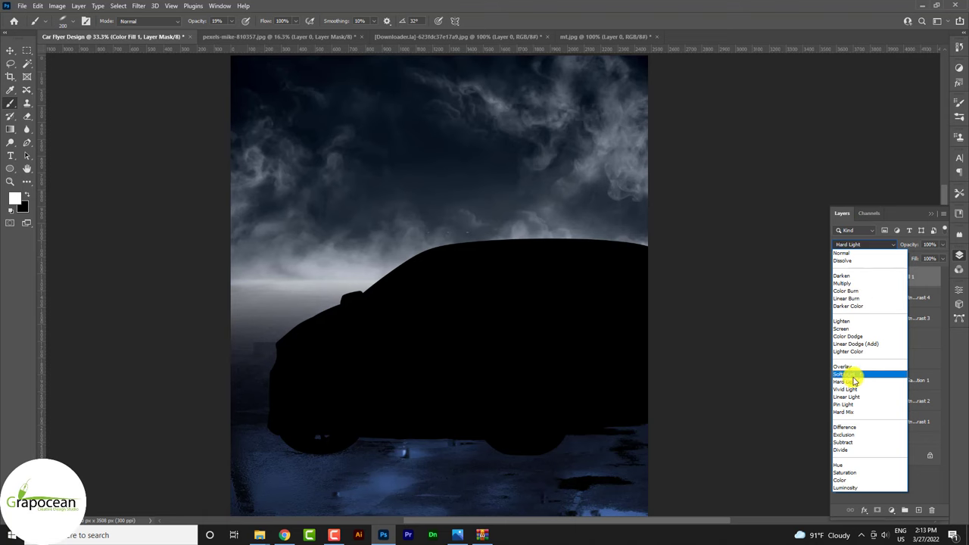
click(734, 378)
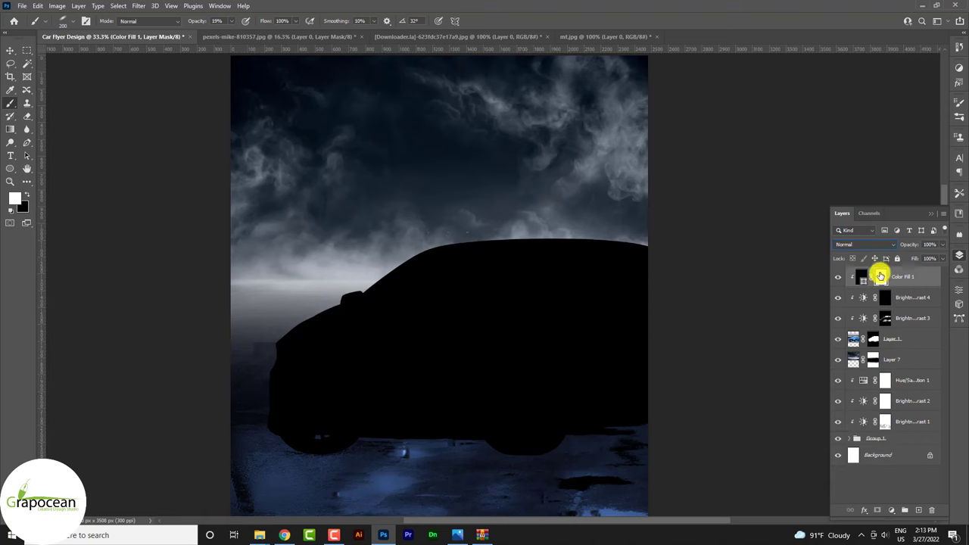
Invert the Color Fill mask and paint dark shading across the car's hood.
key(ctrl+i)
scroll(434, 320, up, 1)
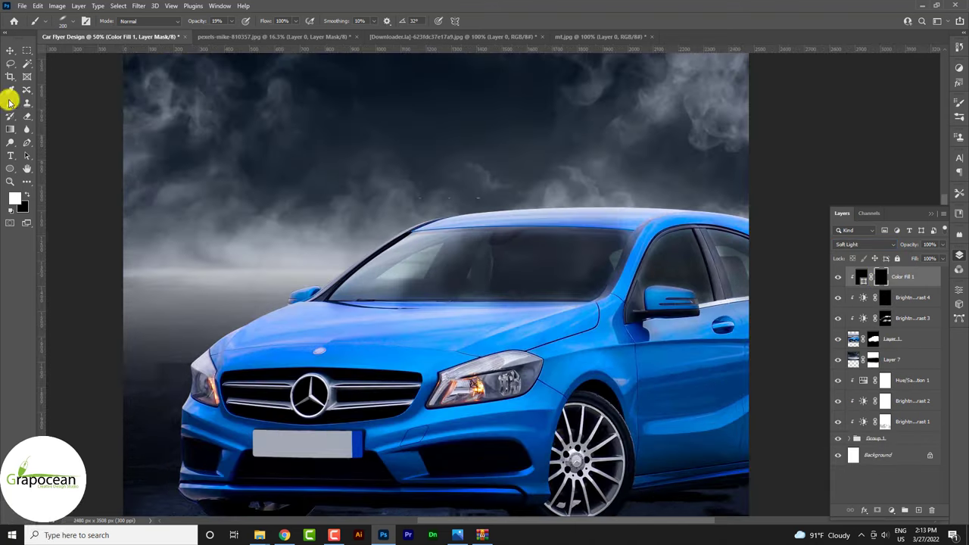
right_click(426, 318)
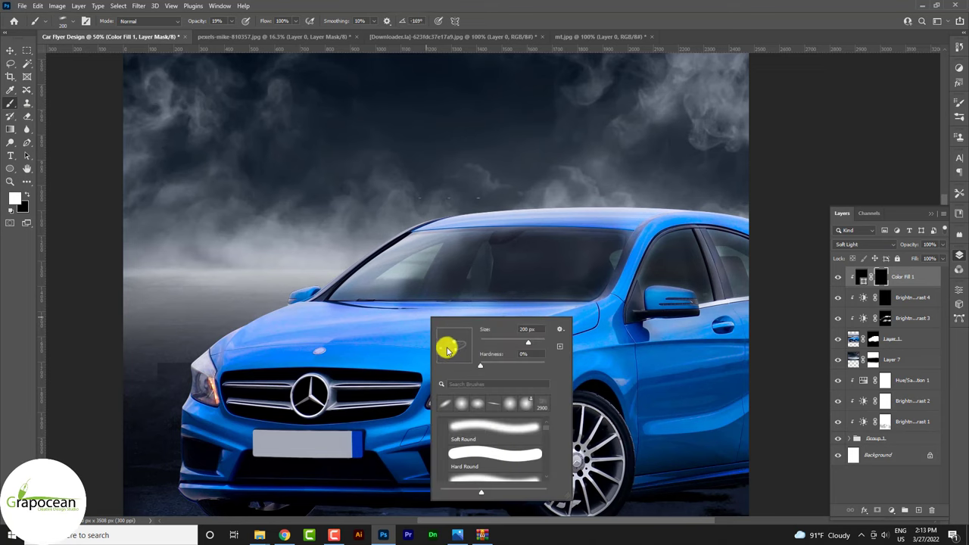
click(399, 331)
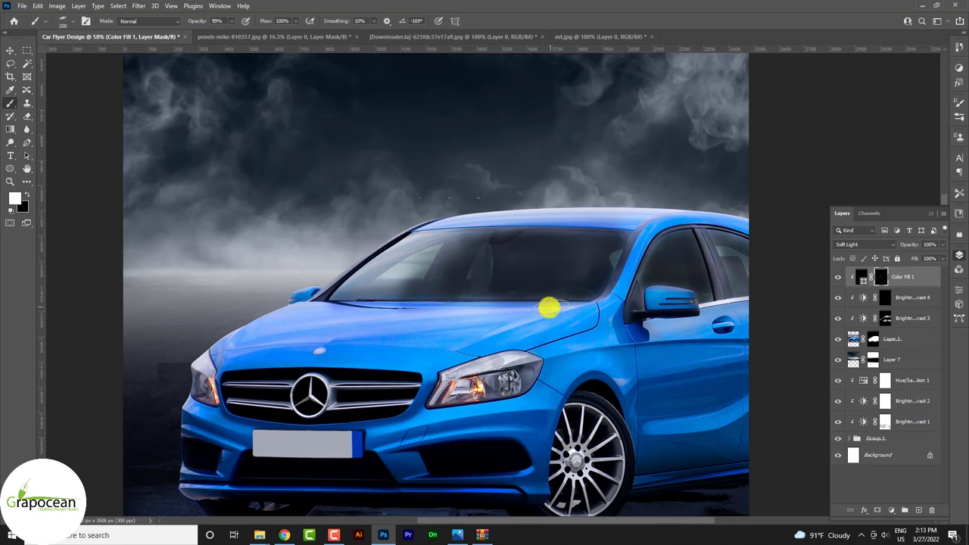
drag(508, 317, 384, 342)
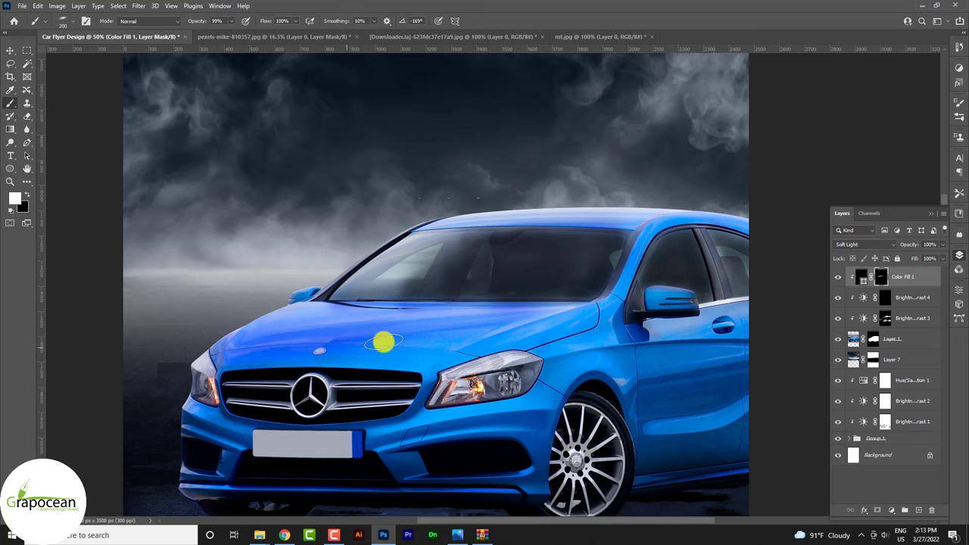
scroll(288, 333, up, 2)
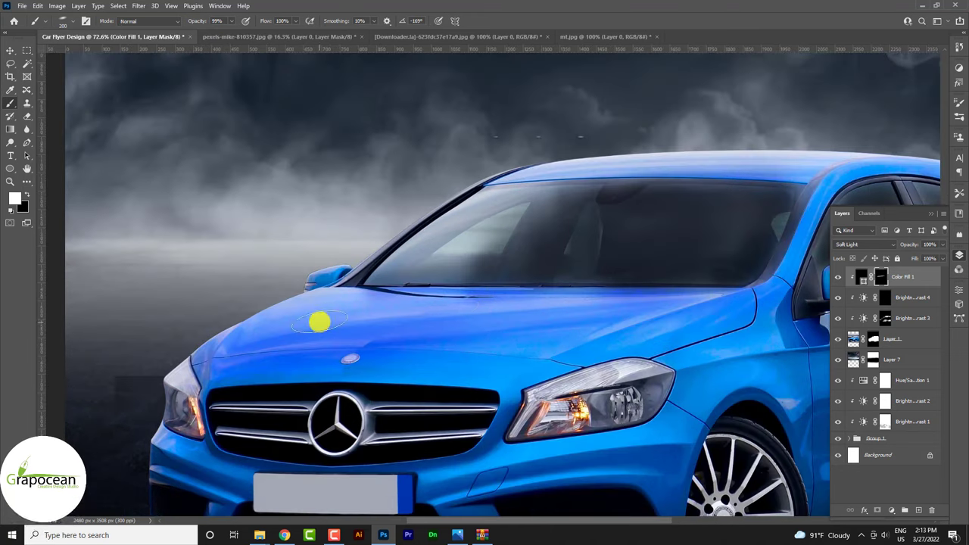
drag(351, 324, 466, 342)
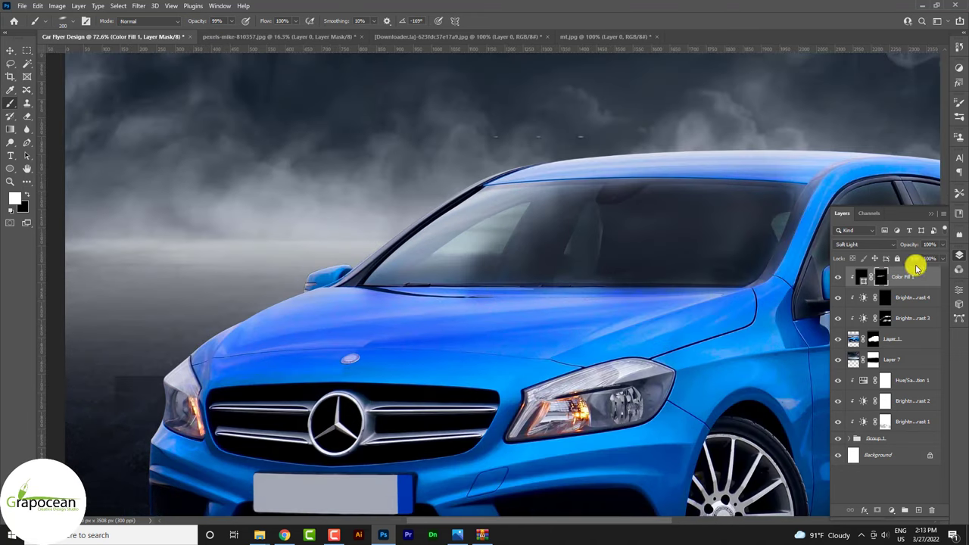
Blend the hood shading with Luminosity and lower its opacity to about 43%.
click(871, 243)
click(858, 252)
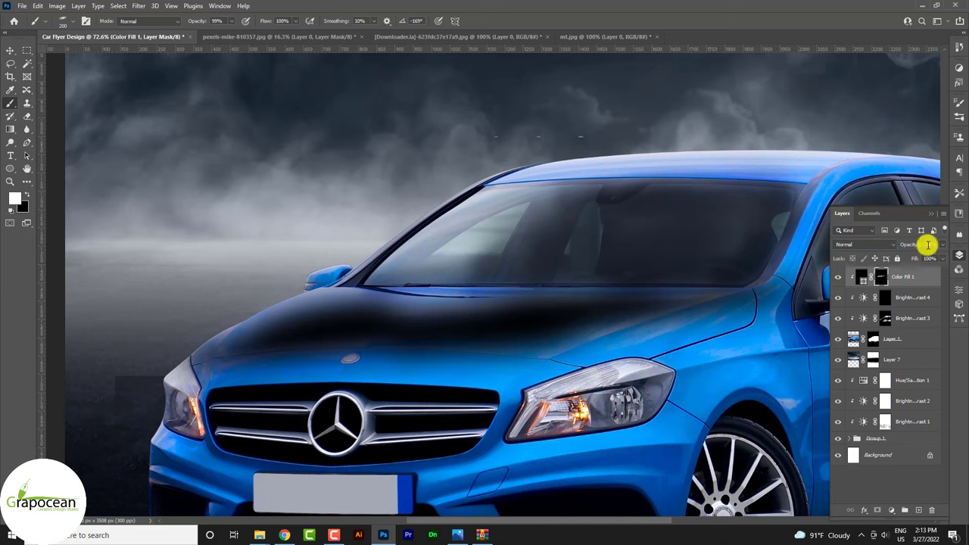
drag(910, 260, 959, 257)
click(870, 244)
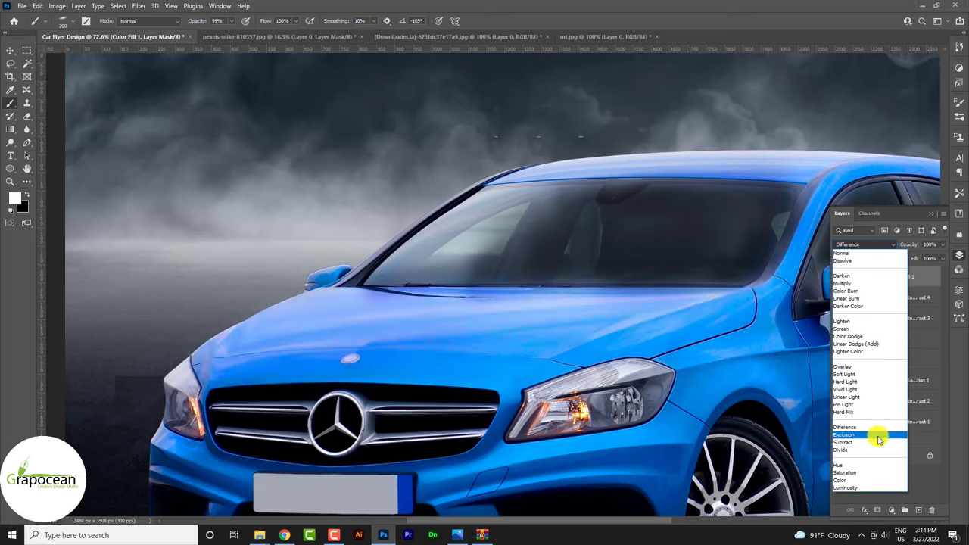
click(868, 488)
drag(918, 257, 915, 257)
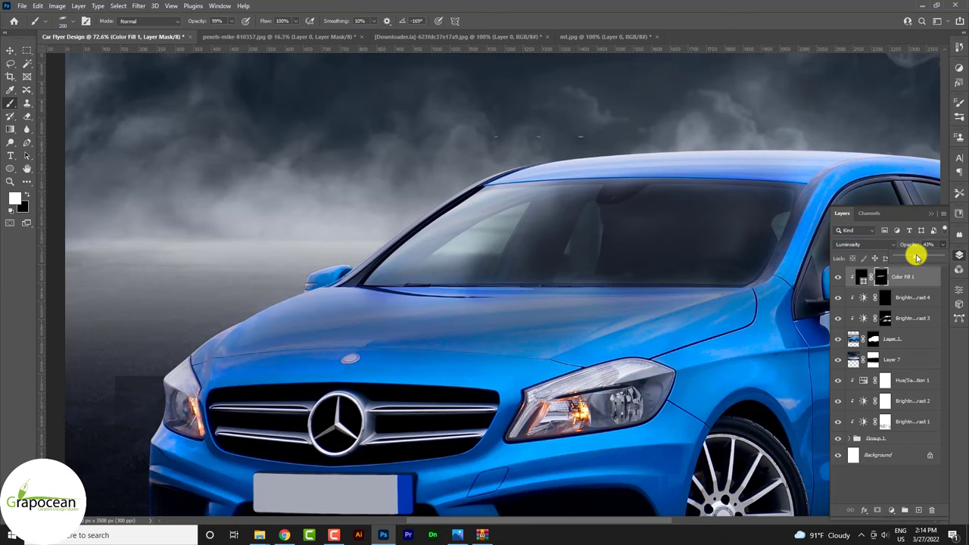
drag(924, 260, 929, 257)
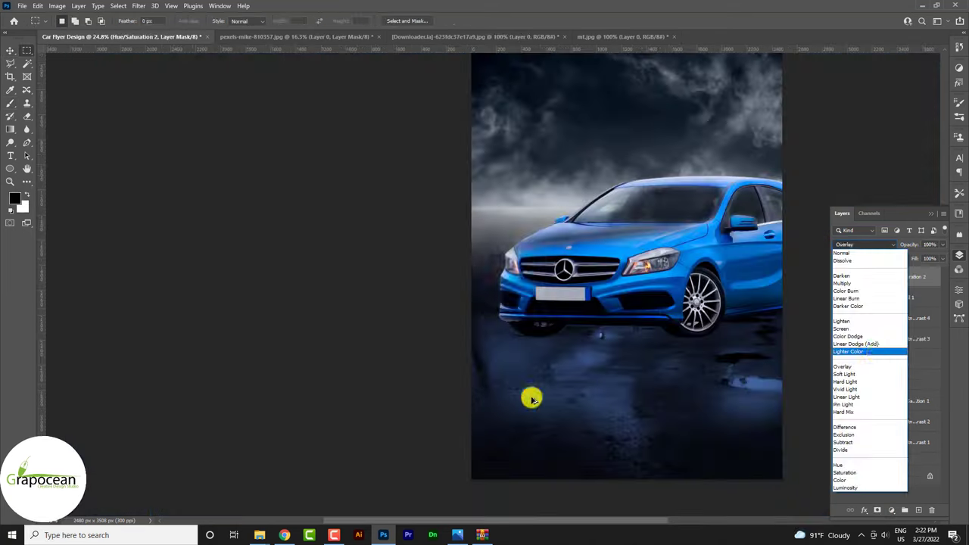
Duplicate Hue/Saturation 2 and set the copy to Overlay blending.
key(ctrl+j)
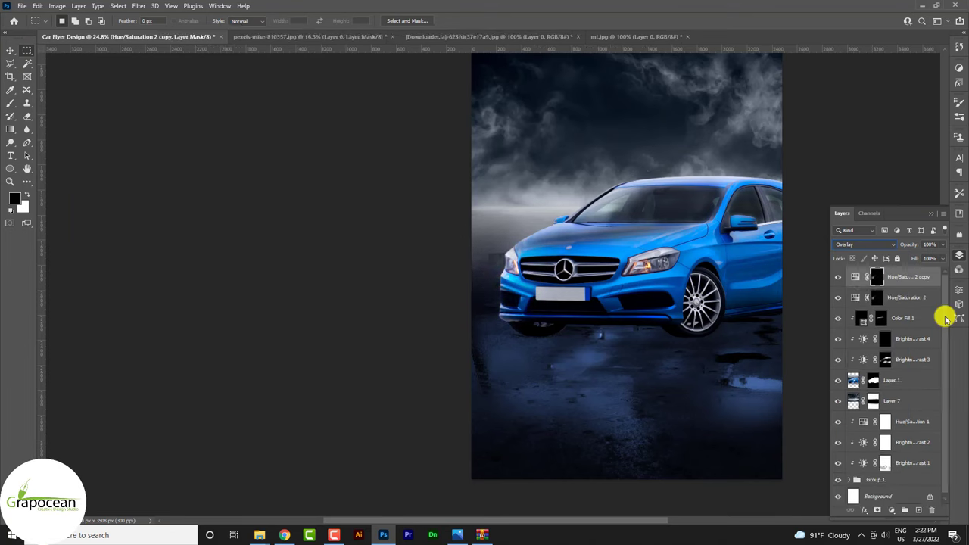
click(863, 244)
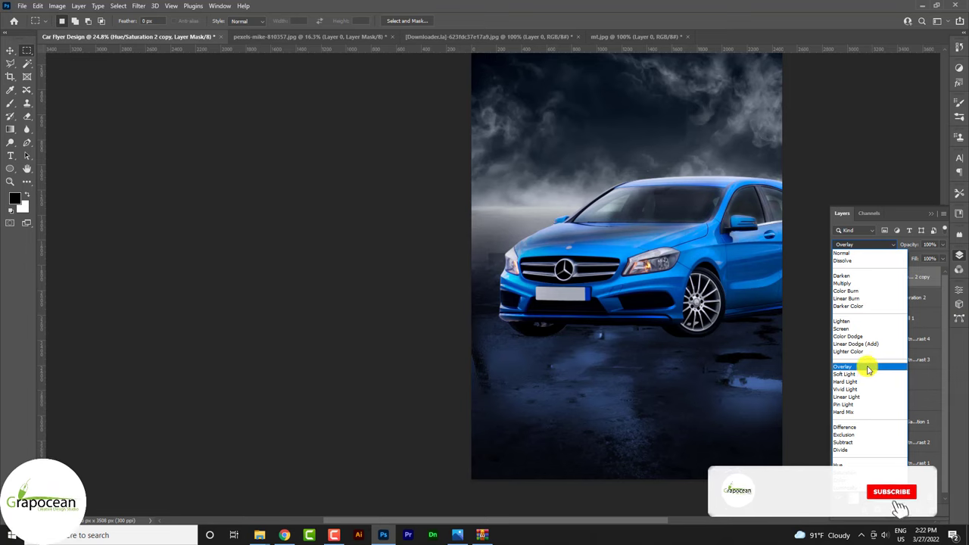
click(868, 369)
Make a second copy of the adjustment and set it to Lighter Color blending.
key(ctrl+j)
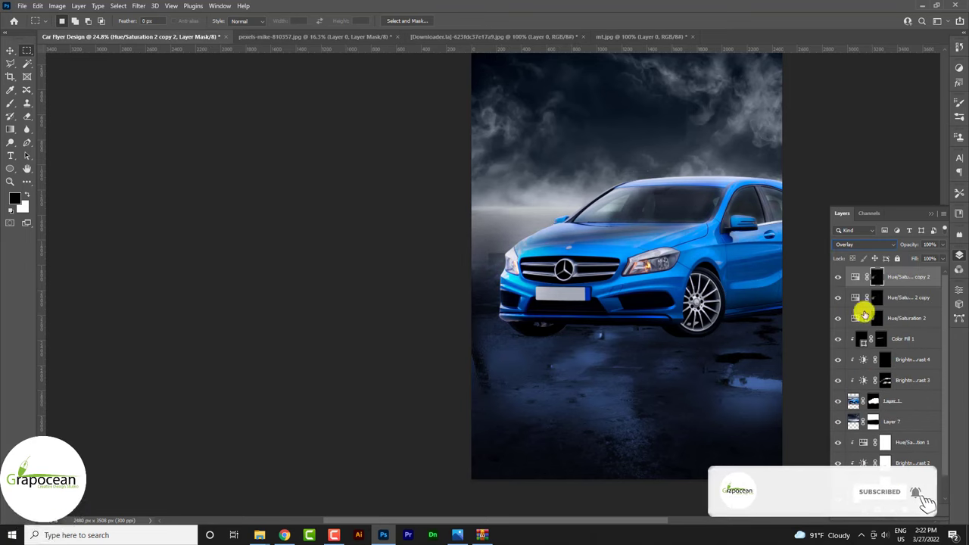
click(858, 245)
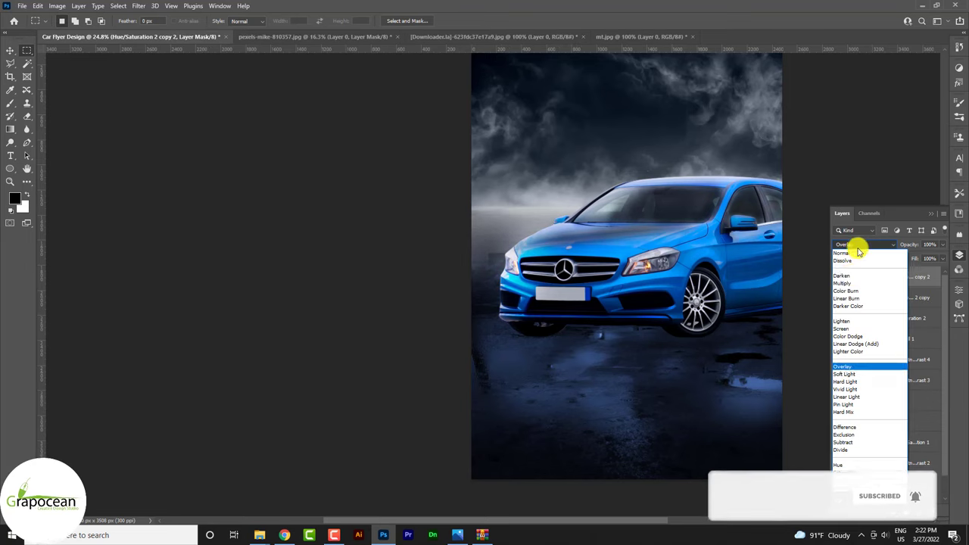
click(854, 351)
click(10, 53)
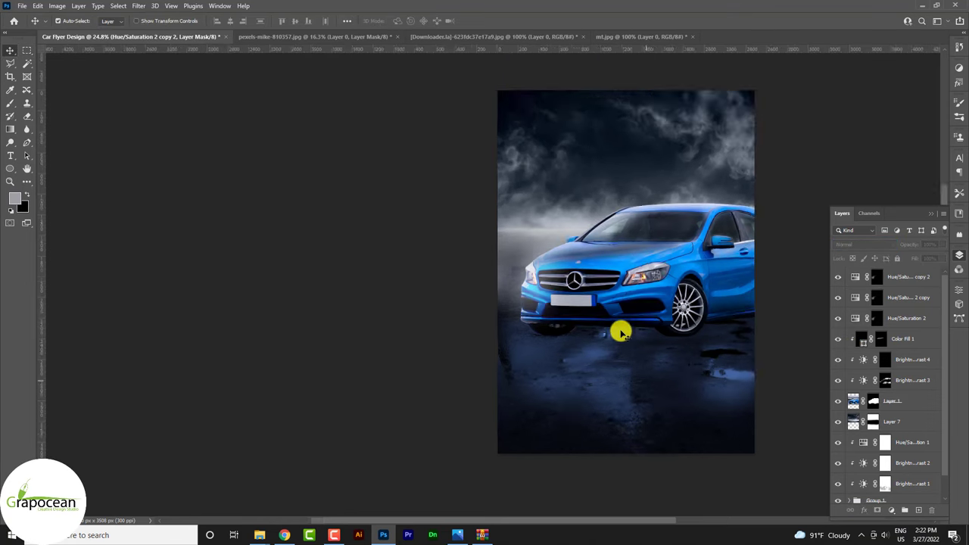
scroll(620, 330, down, 3)
scroll(686, 350, up, 2)
scroll(452, 298, up, 2)
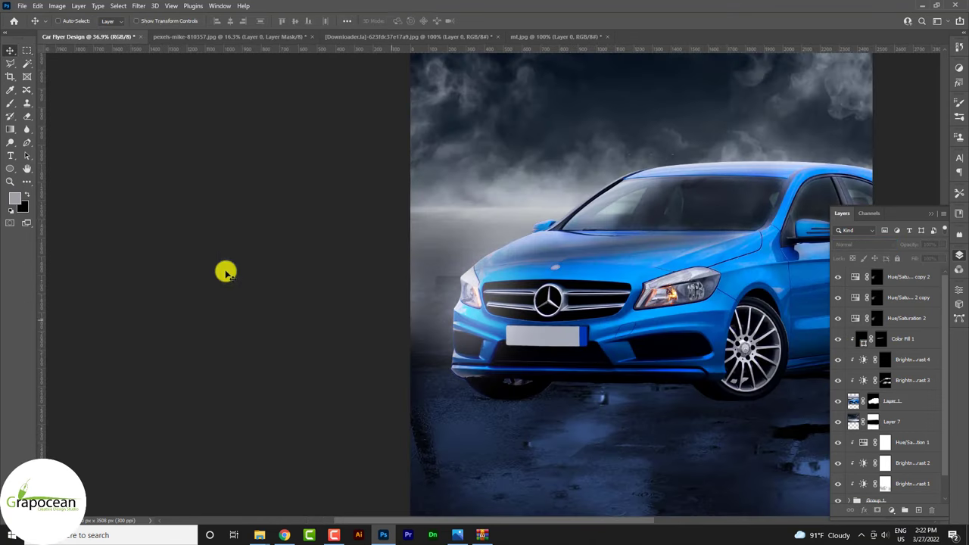
scroll(513, 310, up, 1)
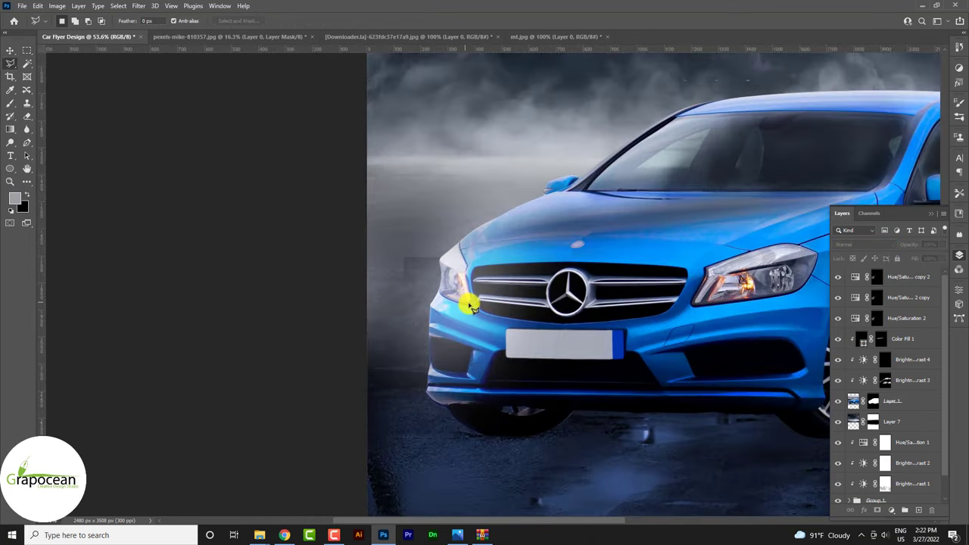
Outline a light beam running from below the headlight up to it.
click(381, 458)
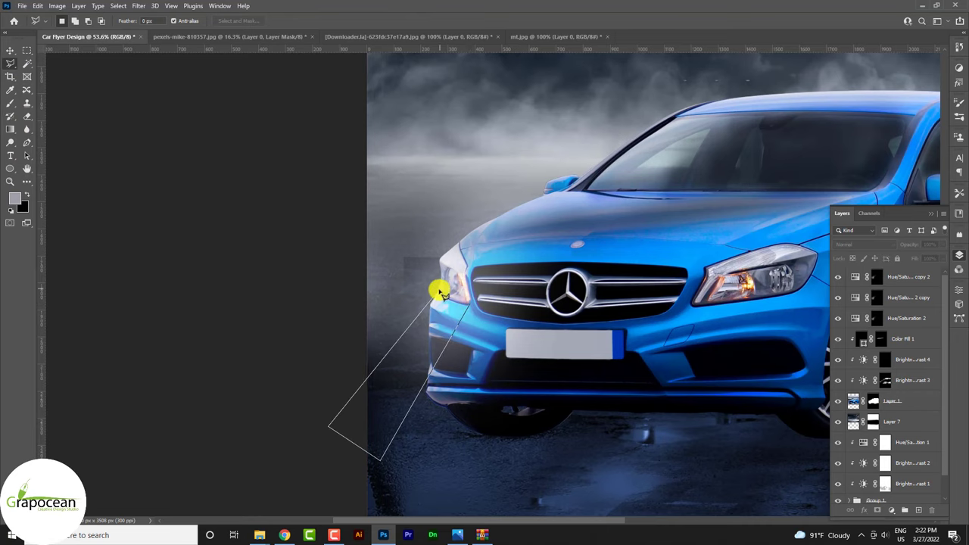
click(460, 246)
scroll(525, 376, down, 5)
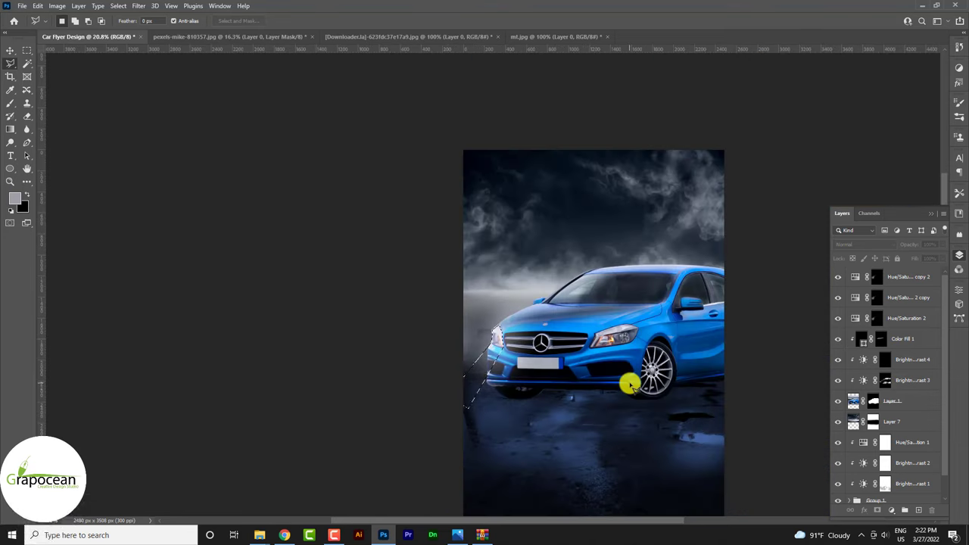
Add a colorized Hue/Saturation beam layer: saturation +47, lightness +56, hue shifted toward purple.
click(911, 282)
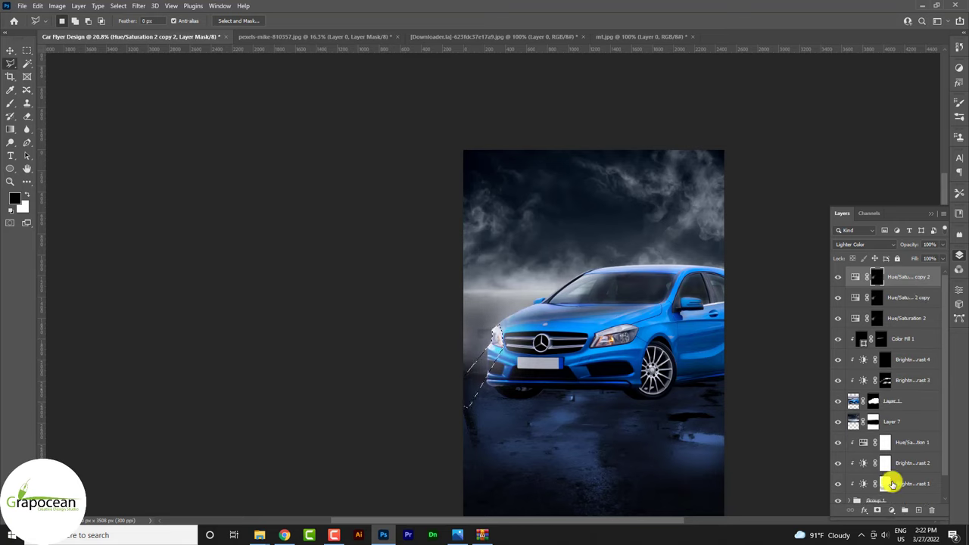
click(890, 510)
click(927, 416)
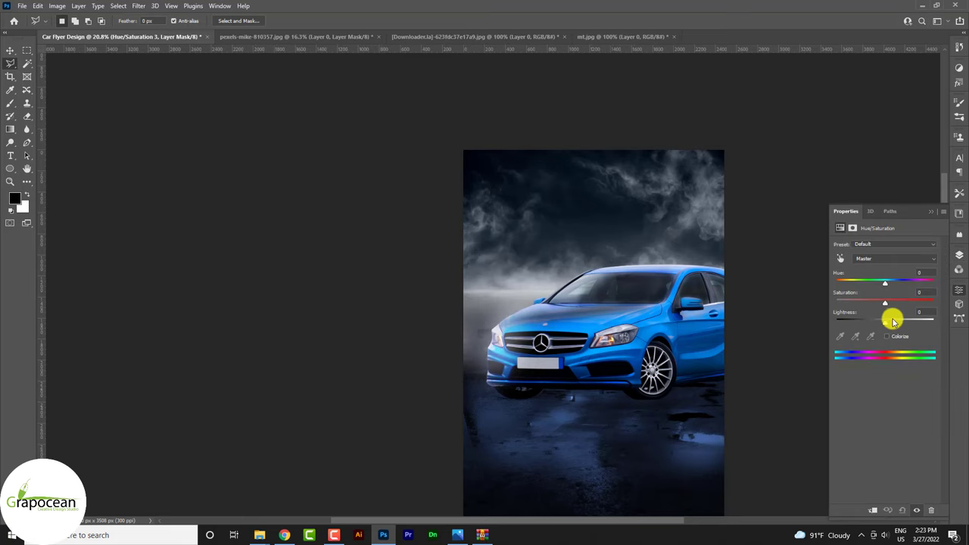
drag(901, 305, 892, 283)
drag(900, 322, 914, 325)
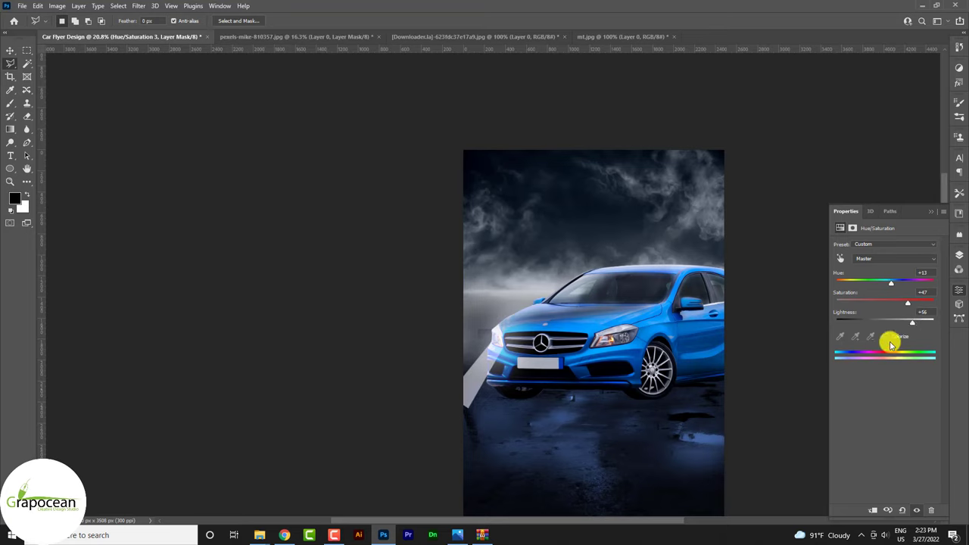
click(888, 337)
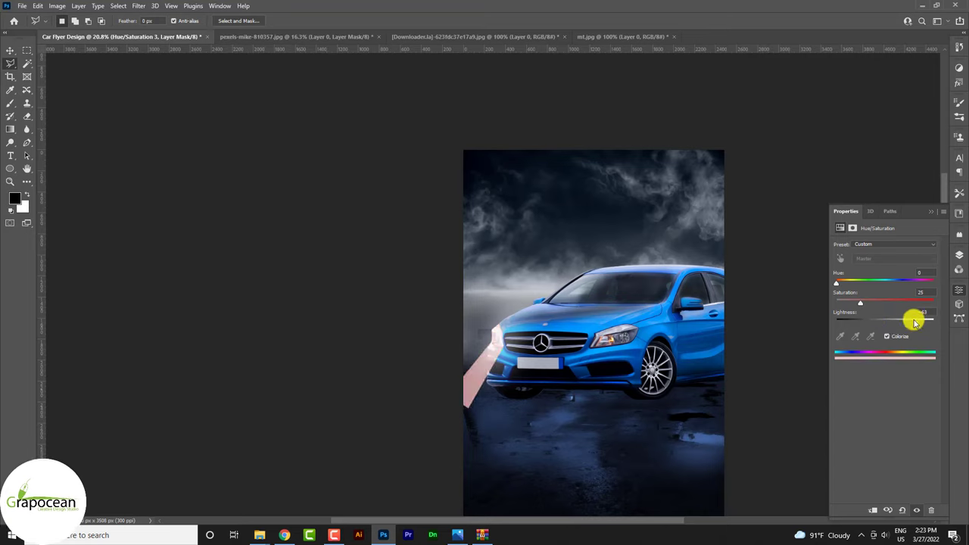
mouse_move(896, 289)
mouse_down()
mouse_move(916, 283)
mouse_move(903, 294)
mouse_move(937, 303)
mouse_up()
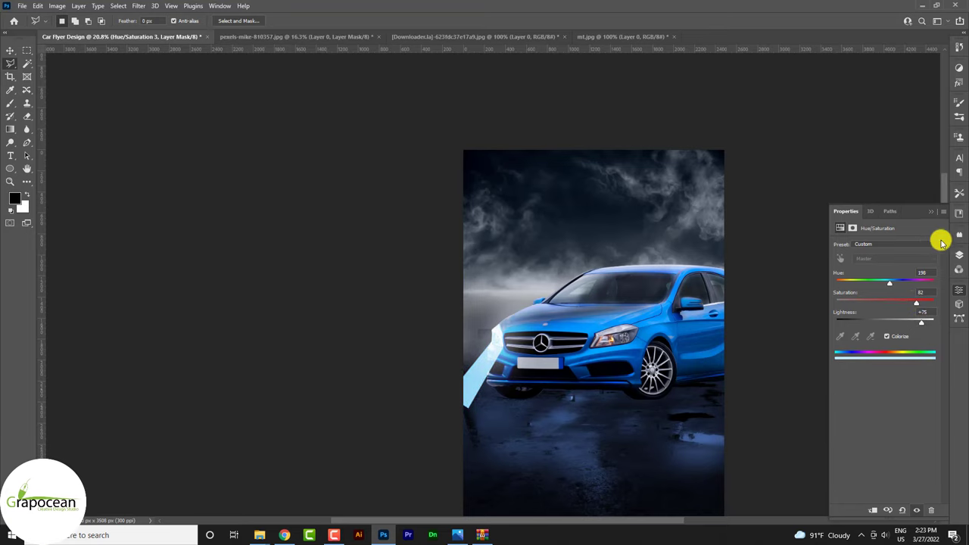
Raise the beam mask's Feather so the light strip blends softly.
click(853, 228)
drag(848, 314, 880, 316)
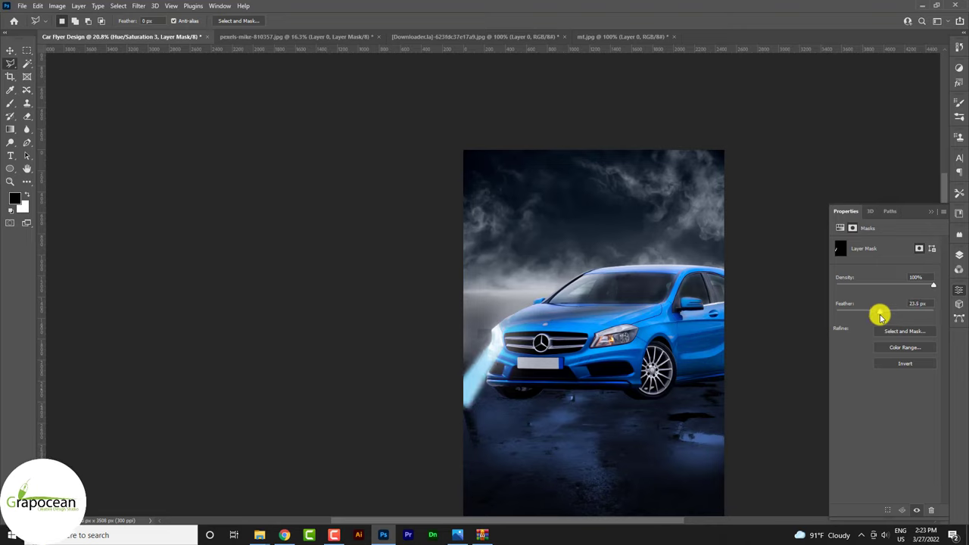
click(930, 212)
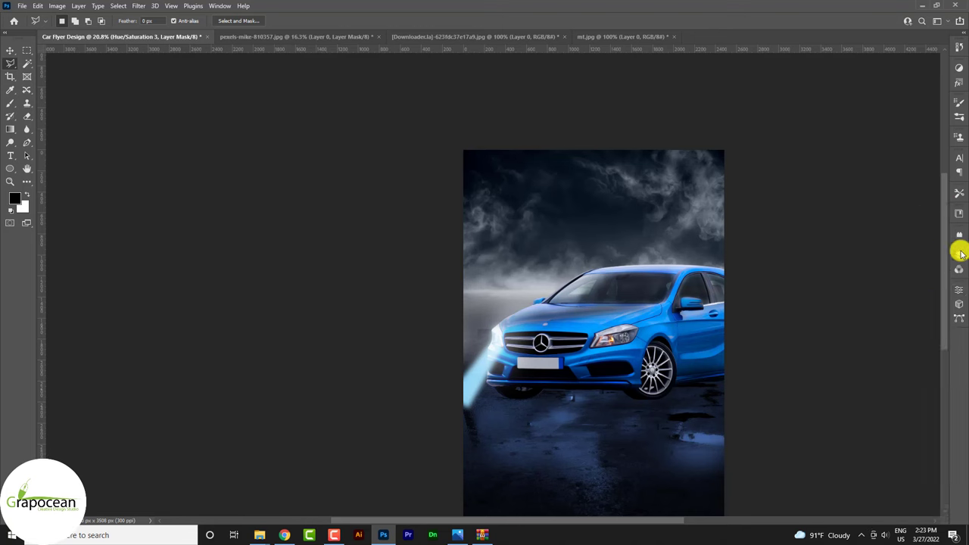
click(958, 254)
click(10, 129)
scroll(374, 411, up, 1)
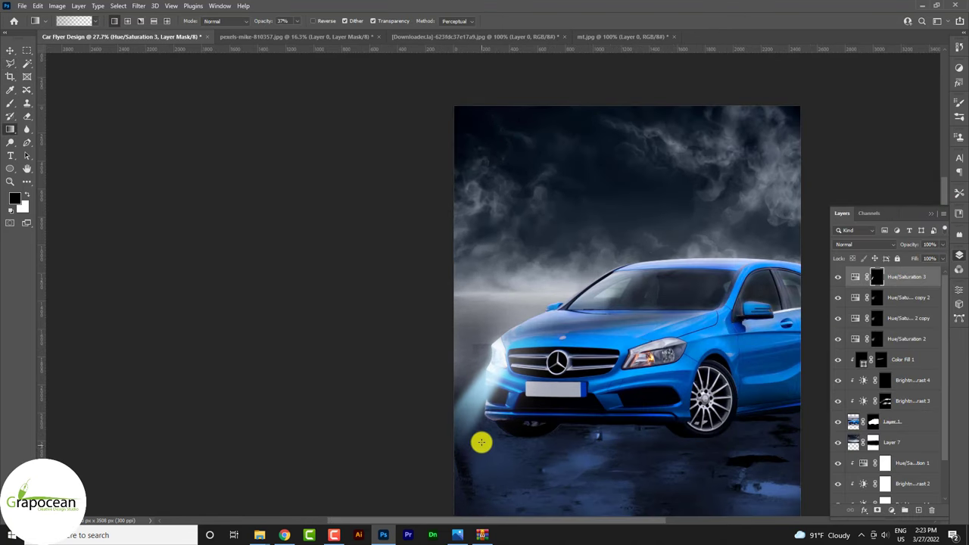
scroll(568, 394, down, 2)
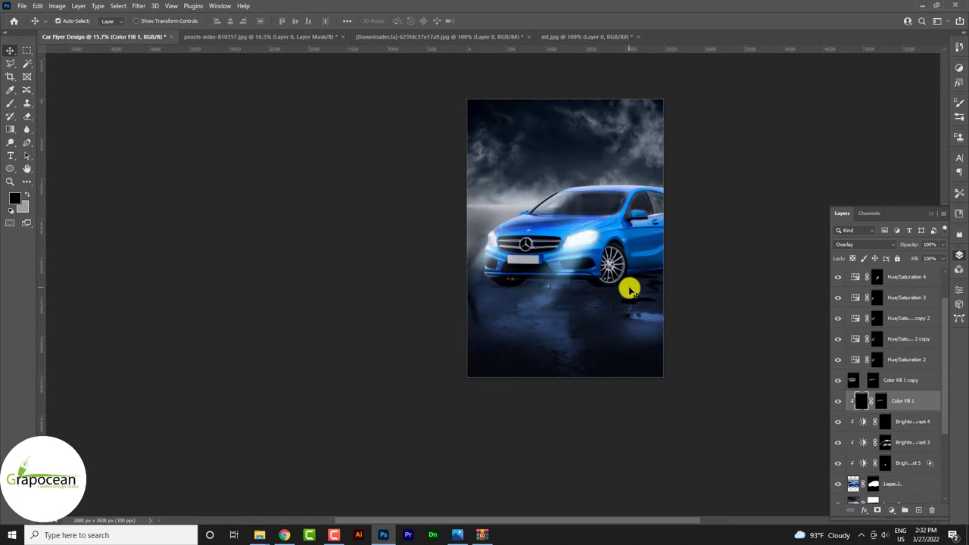
Select Layer 3 of the reflection group and keep its blending at Normal.
scroll(603, 283, up, 1)
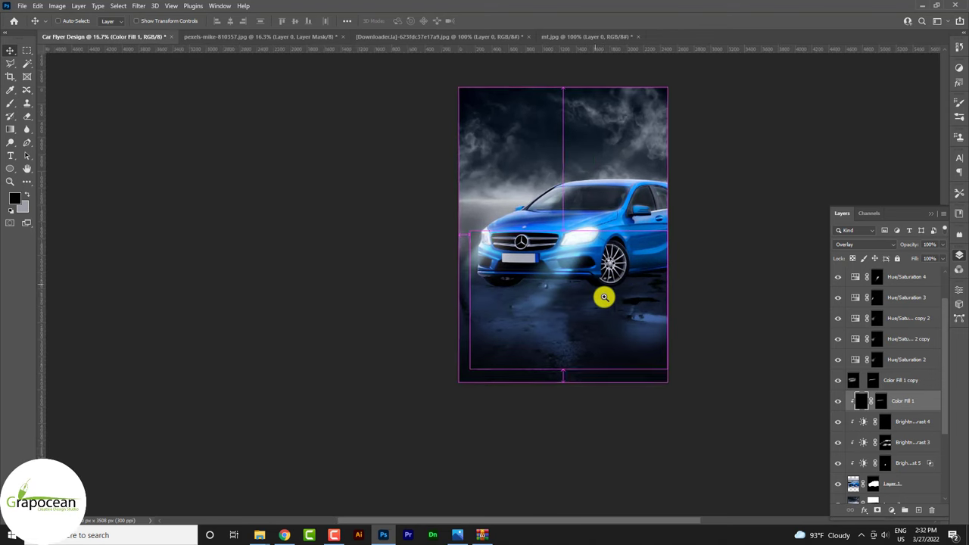
scroll(604, 295, up, 1)
drag(596, 344, 583, 411)
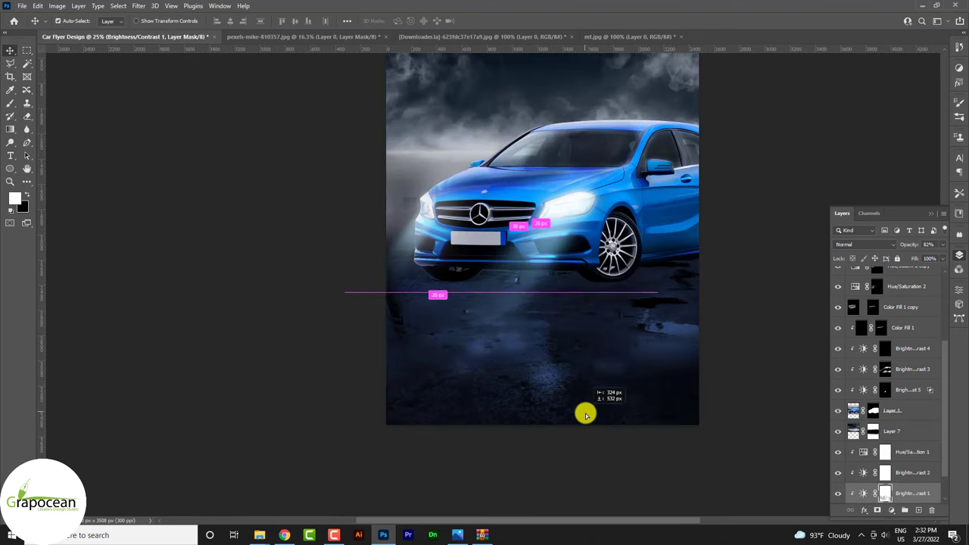
scroll(918, 471, down, 2)
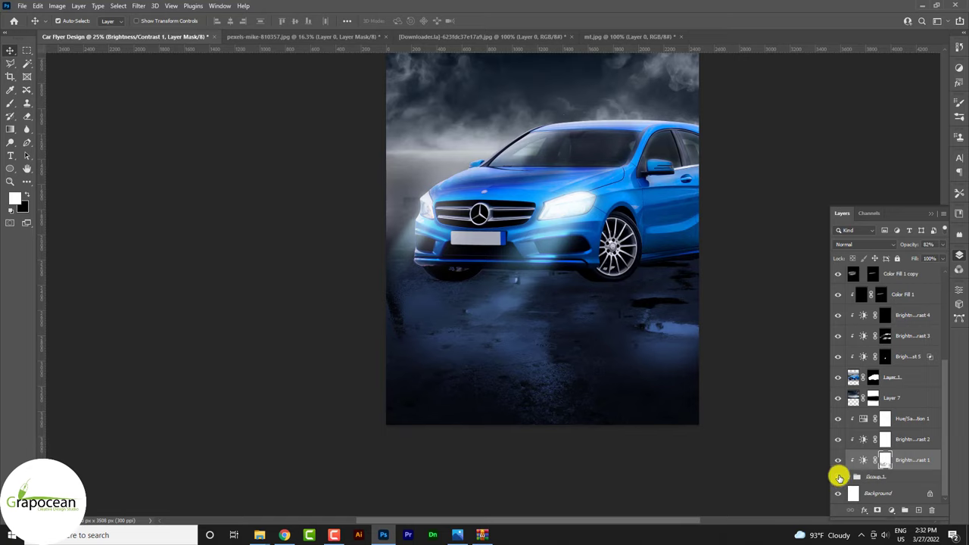
scroll(897, 481, down, 3)
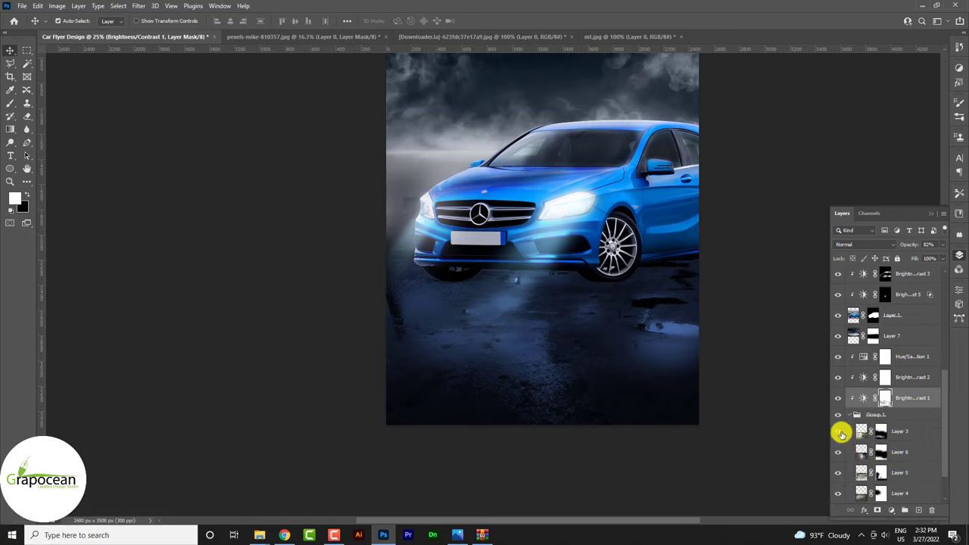
click(903, 435)
click(863, 244)
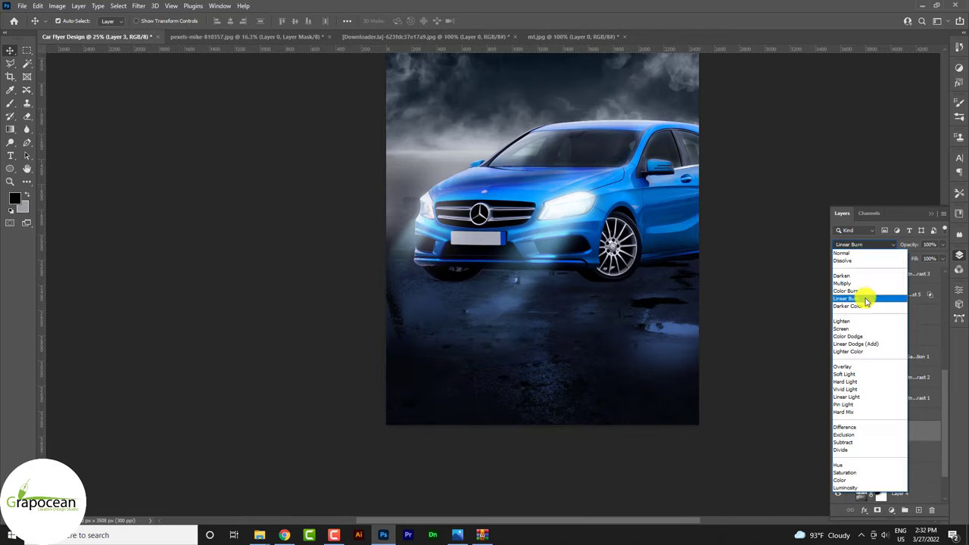
click(764, 374)
Duplicate Layer 3 and Layer 5 to strengthen the road reflection.
key(ctrl+j)
key(ctrl+j)
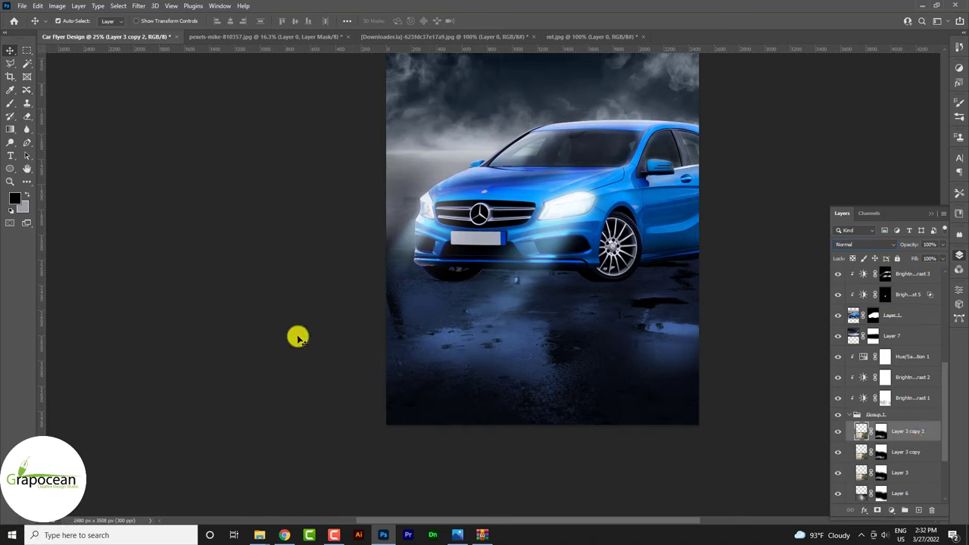
scroll(886, 454, down, 2)
click(886, 472)
click(839, 473)
click(838, 474)
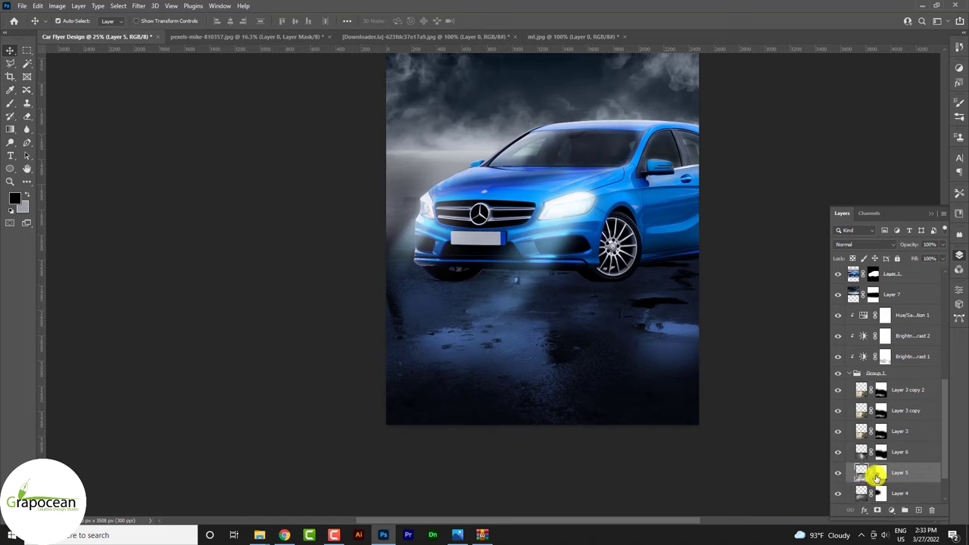
key(ctrl+j)
key(ctrl+j)
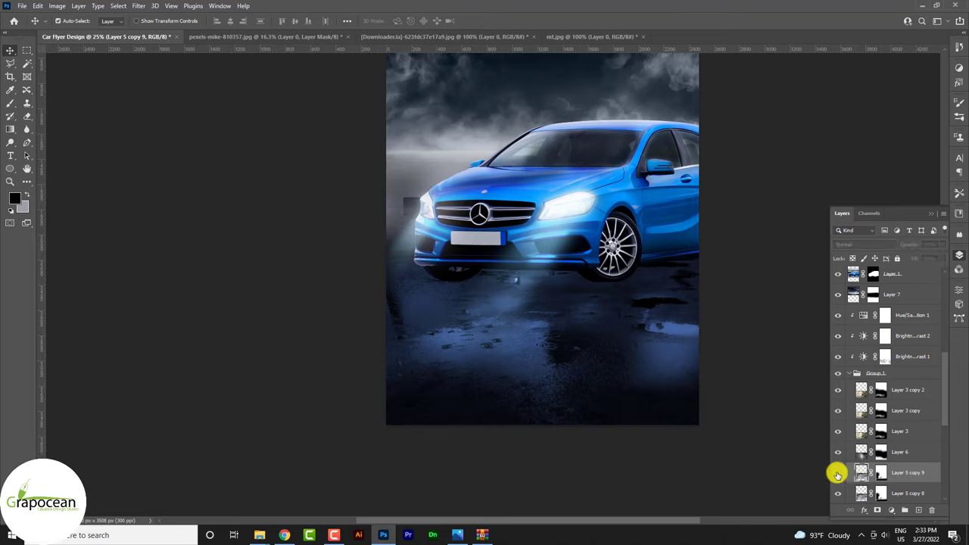
Delete the extra Layer 5 copies and keep Layer 5 blending at Normal.
scroll(880, 471, down, 3)
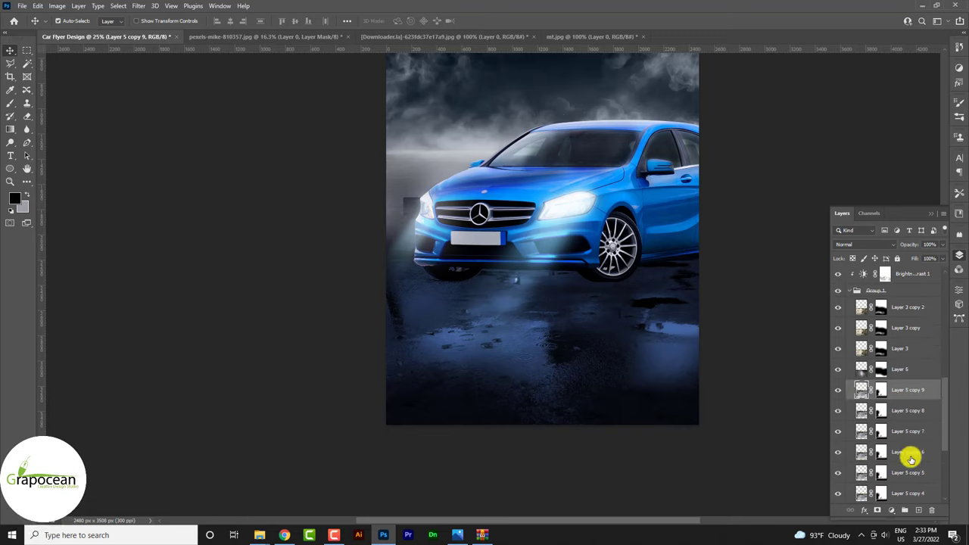
scroll(908, 461, down, 7)
shift+click(900, 439)
key(Delete)
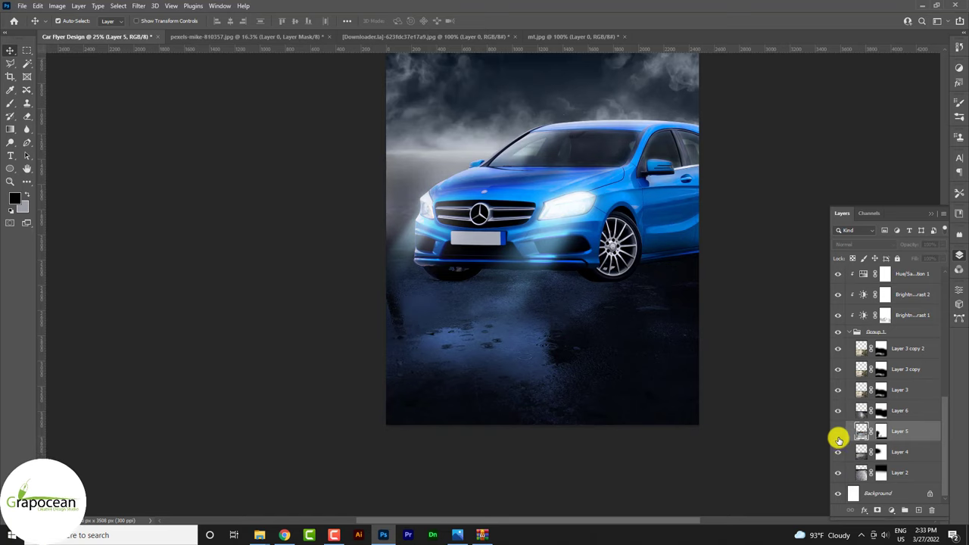
click(863, 245)
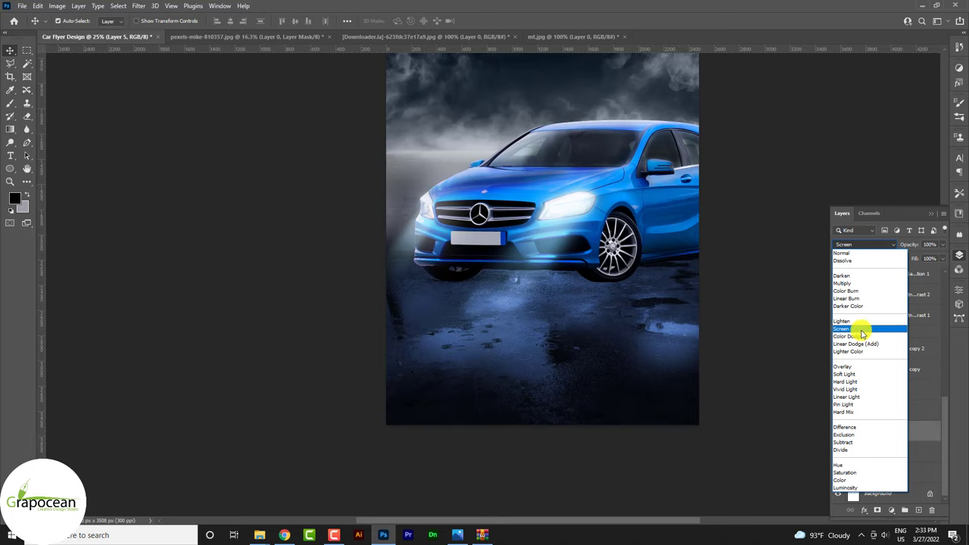
click(771, 457)
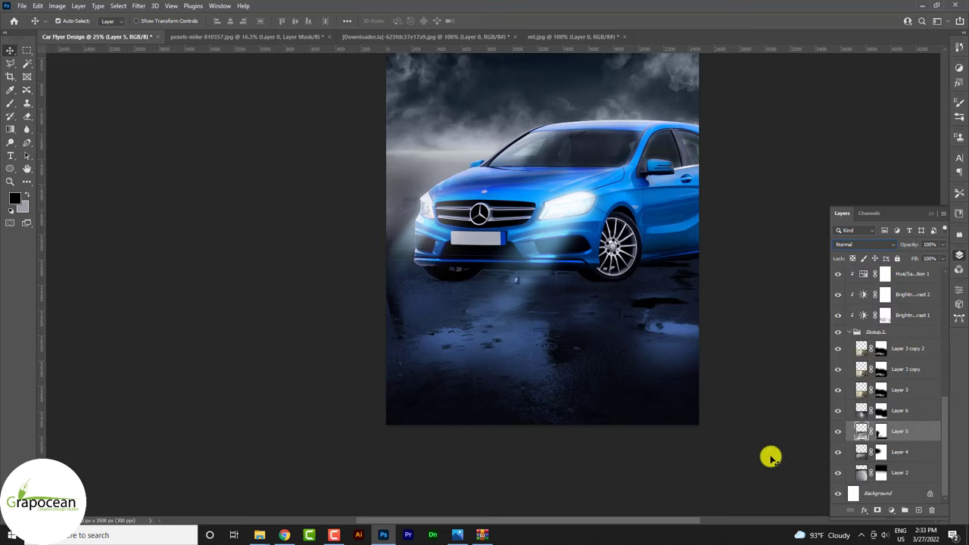
Compare Brightness/Contrast 1 on and off, then target its mask with a white brush.
click(838, 315)
click(838, 315)
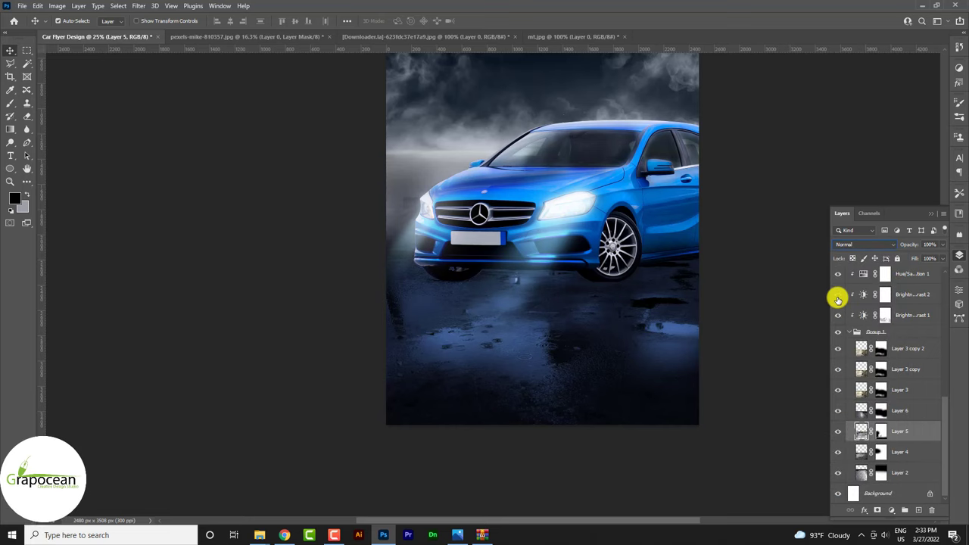
click(837, 295)
click(837, 295)
click(837, 295)
click(838, 295)
click(838, 315)
click(837, 315)
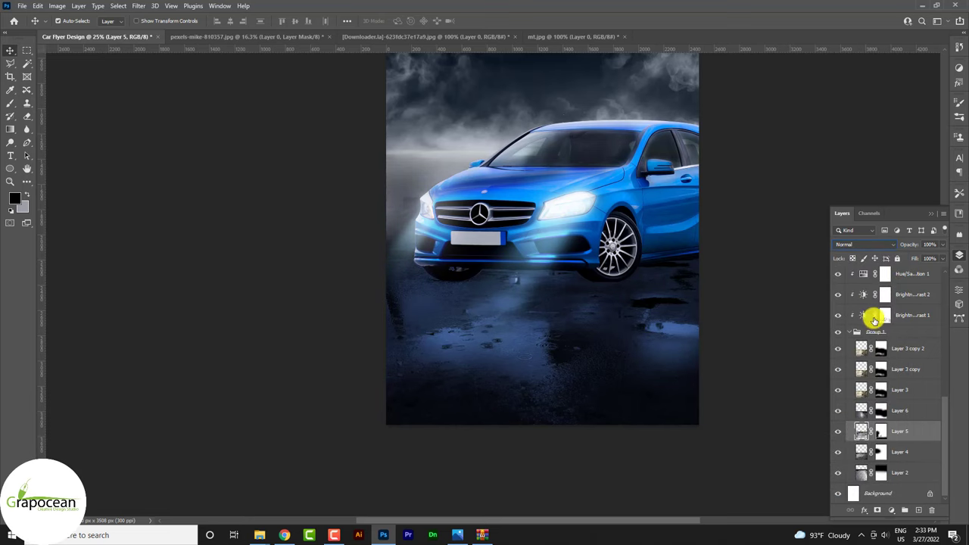
click(885, 315)
key(x)
click(10, 103)
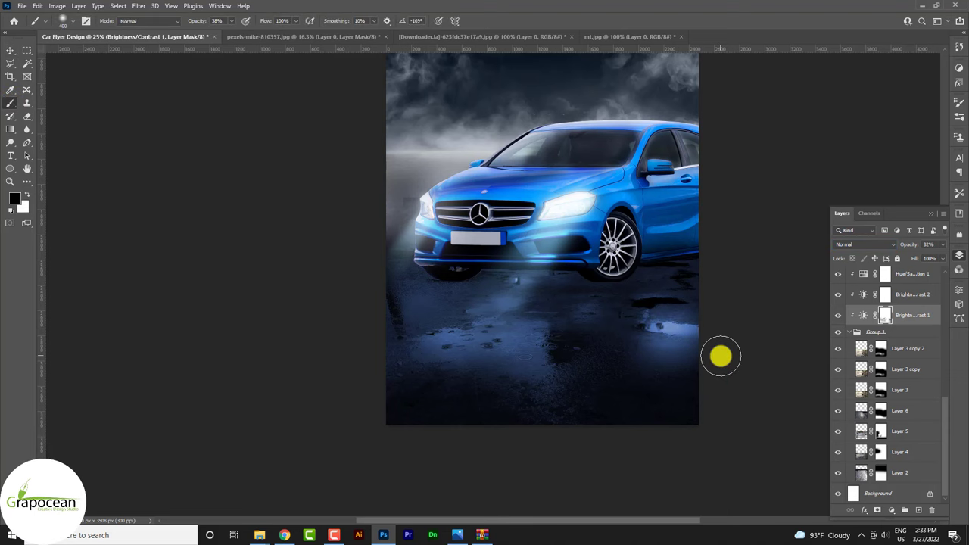
Paint white on the mask to brighten the wet ground and the central puddle.
drag(719, 353, 740, 384)
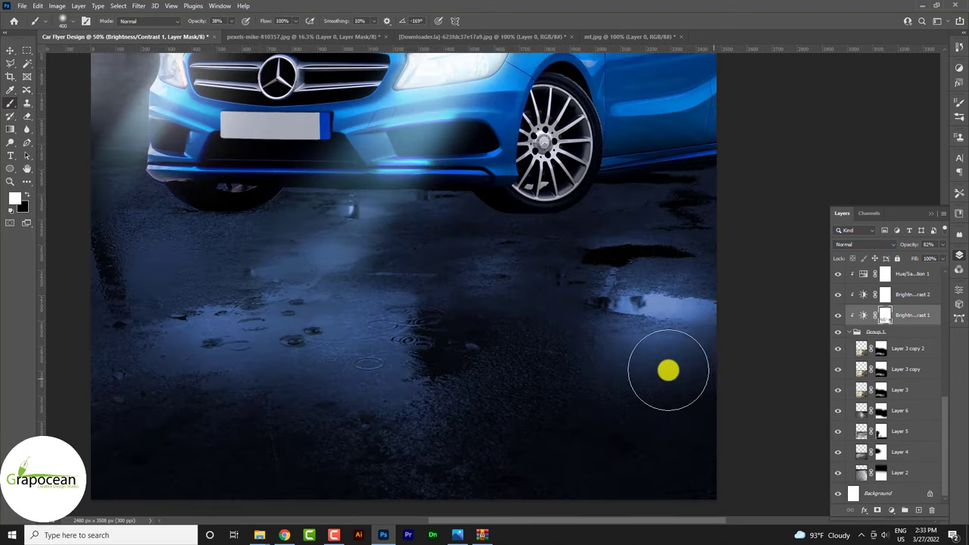
mouse_move(673, 356)
mouse_down()
mouse_move(721, 358)
mouse_move(735, 340)
mouse_up()
scroll(780, 384, down, 5)
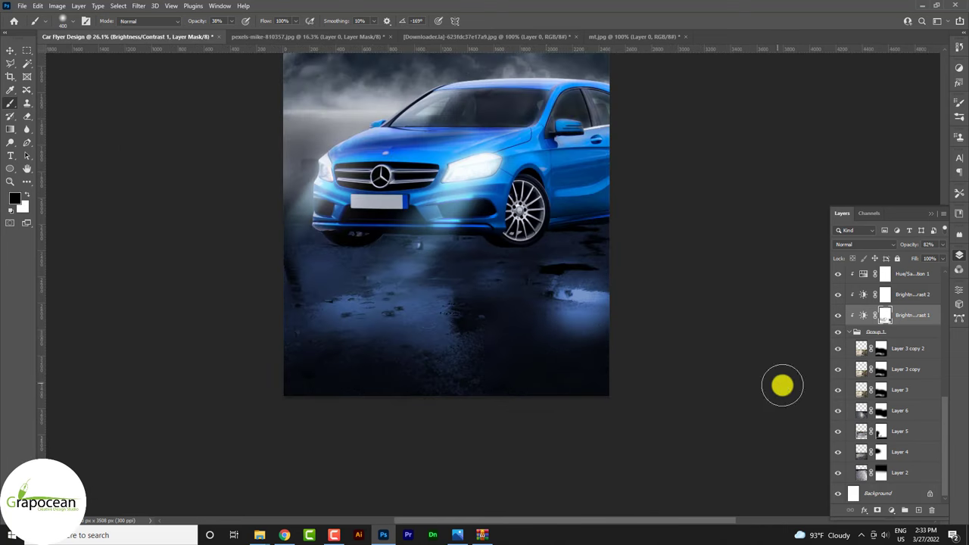
scroll(473, 340, up, 4)
mouse_move(474, 339)
mouse_down()
mouse_move(384, 298)
mouse_move(227, 307)
mouse_move(372, 307)
mouse_move(532, 287)
mouse_up()
Fit the image in view and stamp all visible layers into a merged layer.
key(ctrl+0)
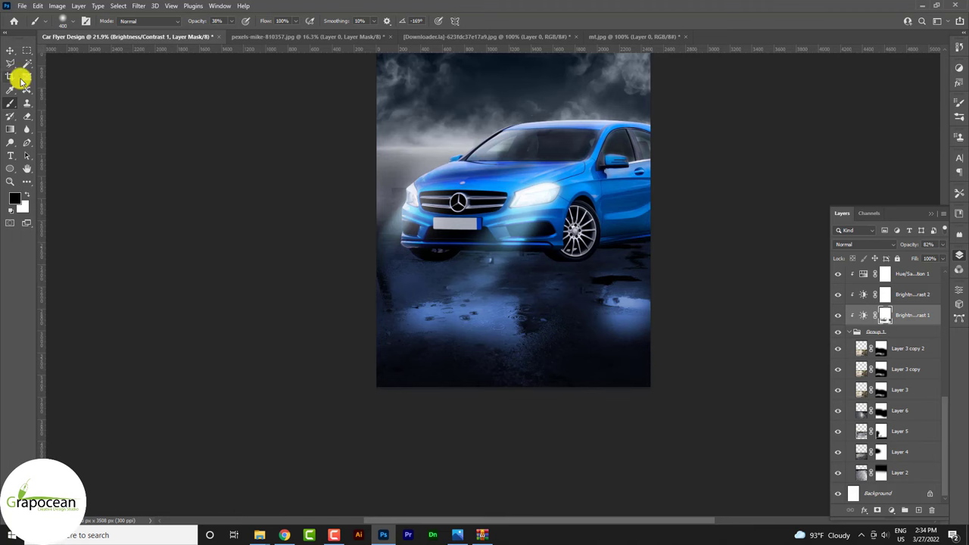
click(12, 47)
key(ctrl+alt+shift+e)
scroll(587, 135, up, 2)
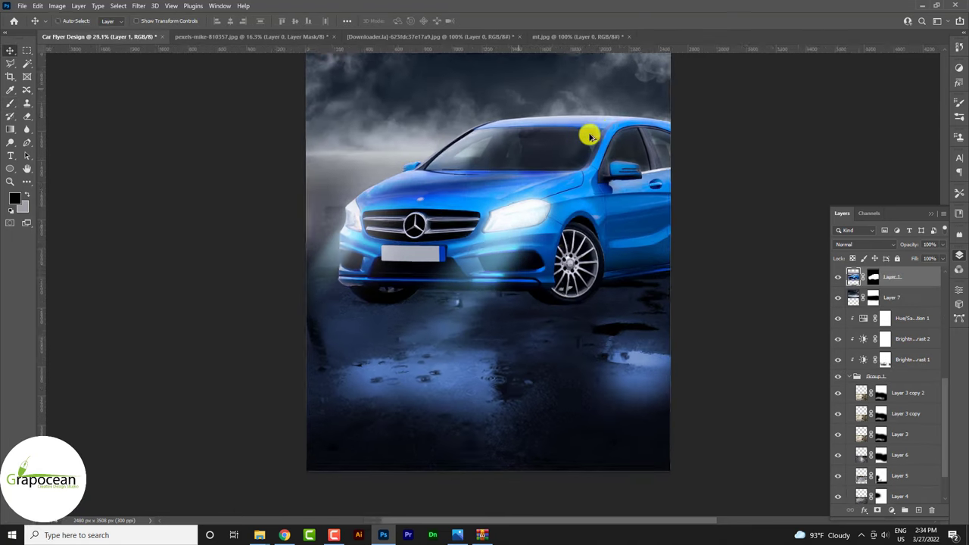
scroll(897, 310, up, 3)
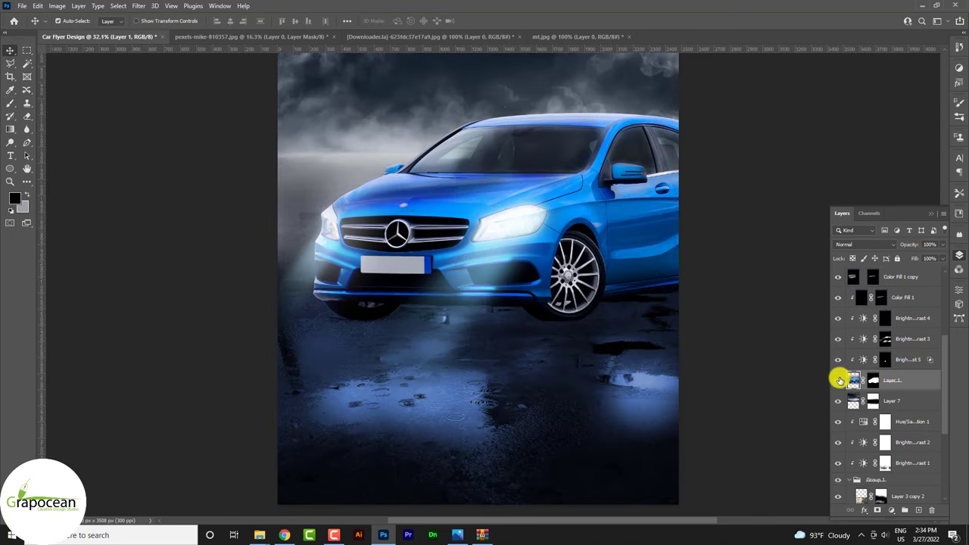
click(838, 380)
click(838, 380)
click(138, 5)
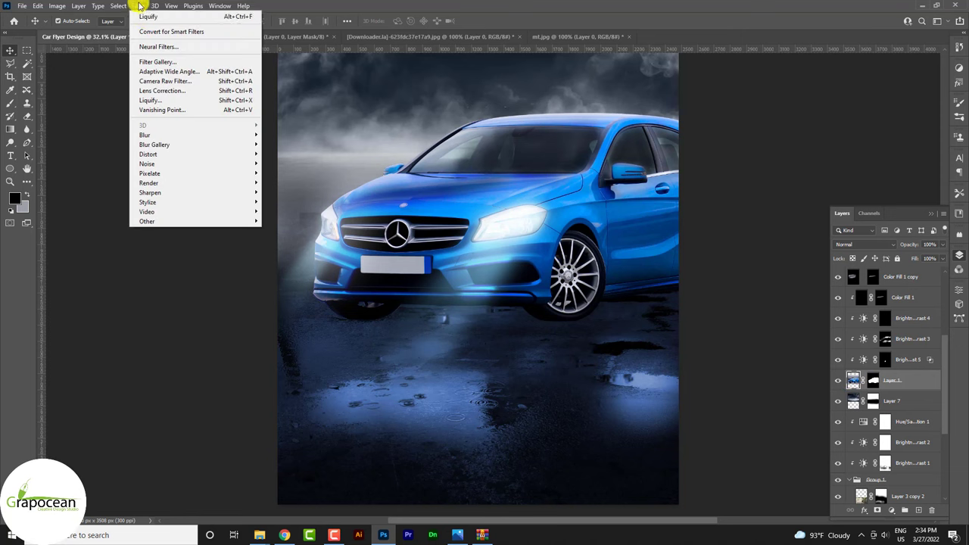
click(162, 62)
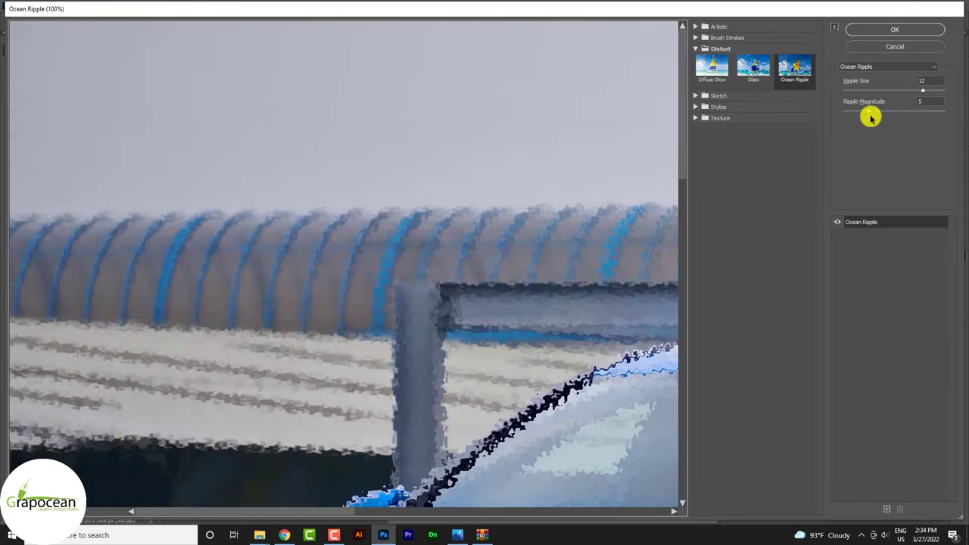
click(901, 47)
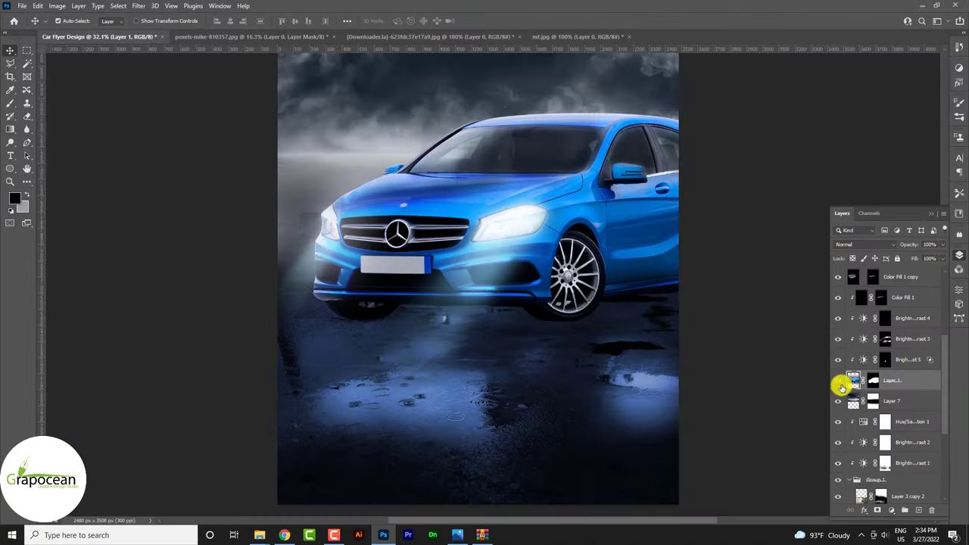
click(838, 380)
click(838, 380)
click(838, 359)
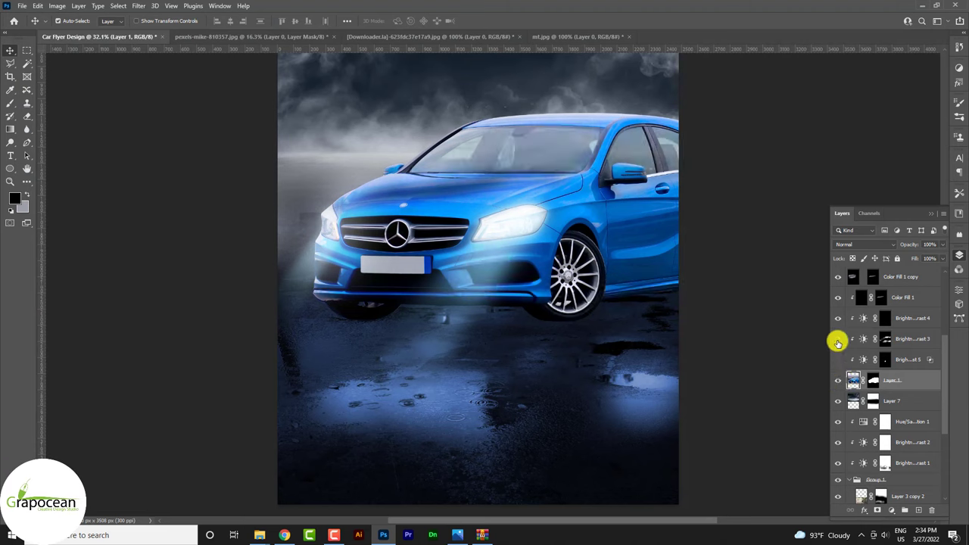
click(837, 340)
click(837, 340)
click(837, 340)
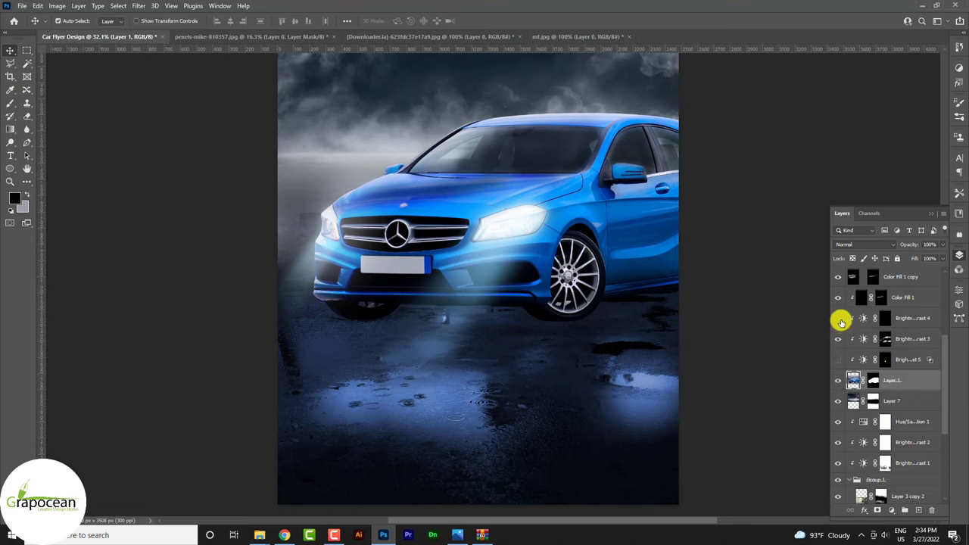
drag(839, 334, 837, 362)
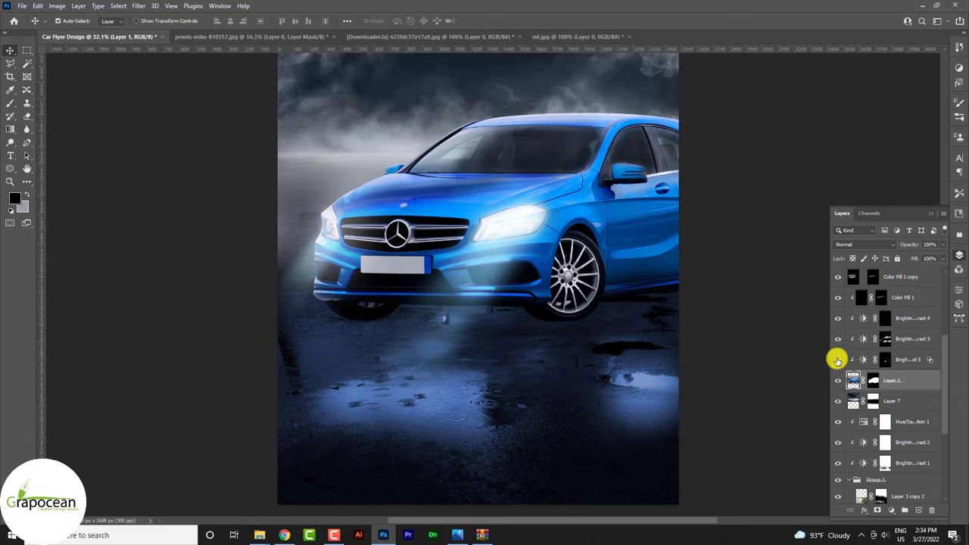
scroll(870, 401, down, 3)
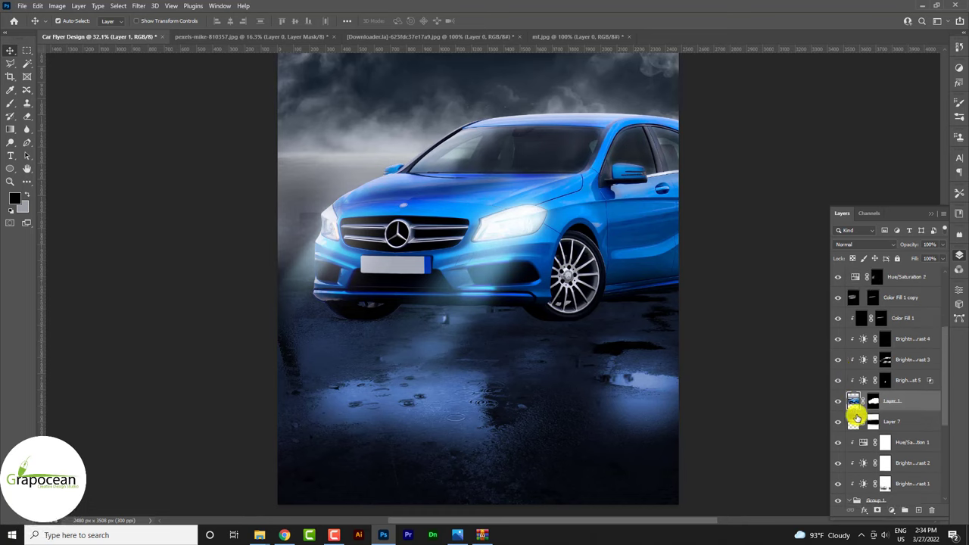
click(838, 360)
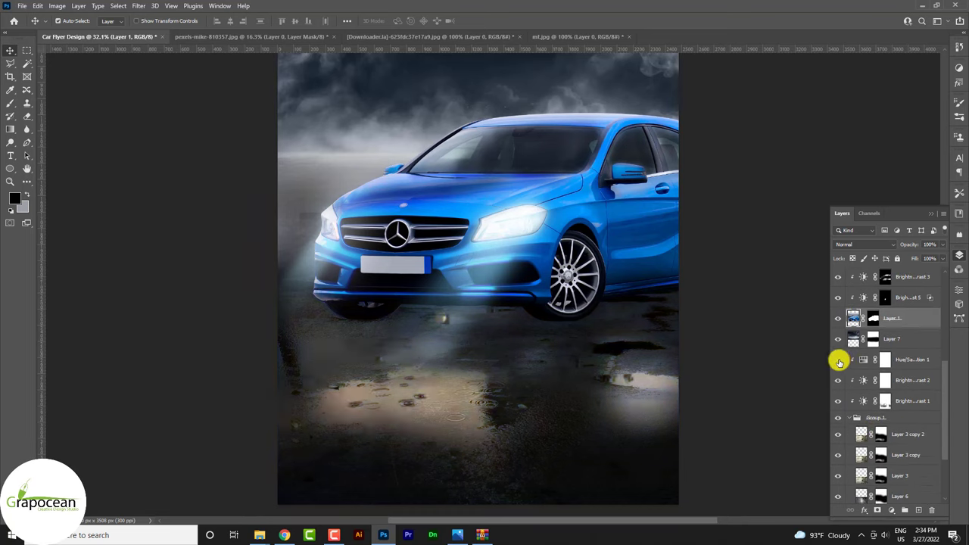
click(838, 360)
click(837, 359)
click(837, 360)
scroll(528, 404, down, 1)
scroll(528, 404, down, 3)
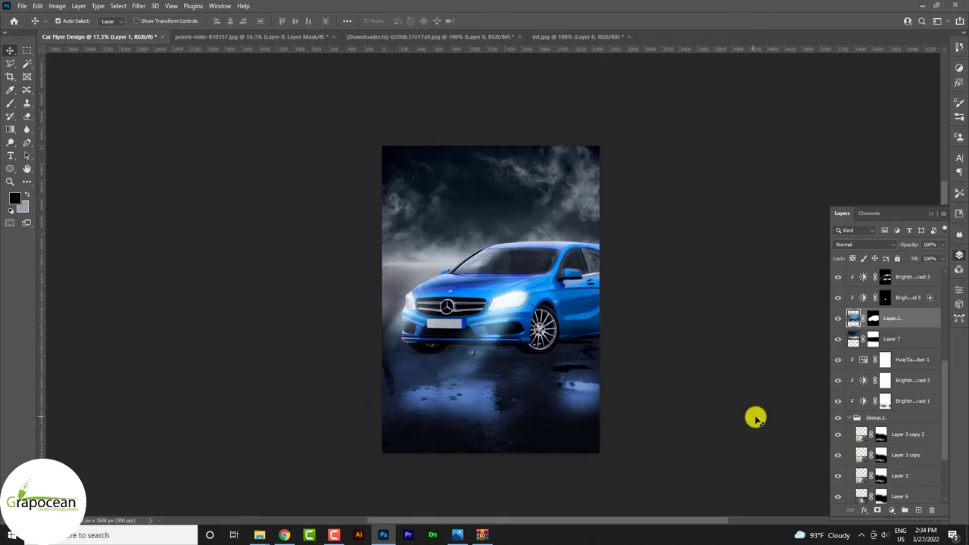
click(837, 418)
click(837, 420)
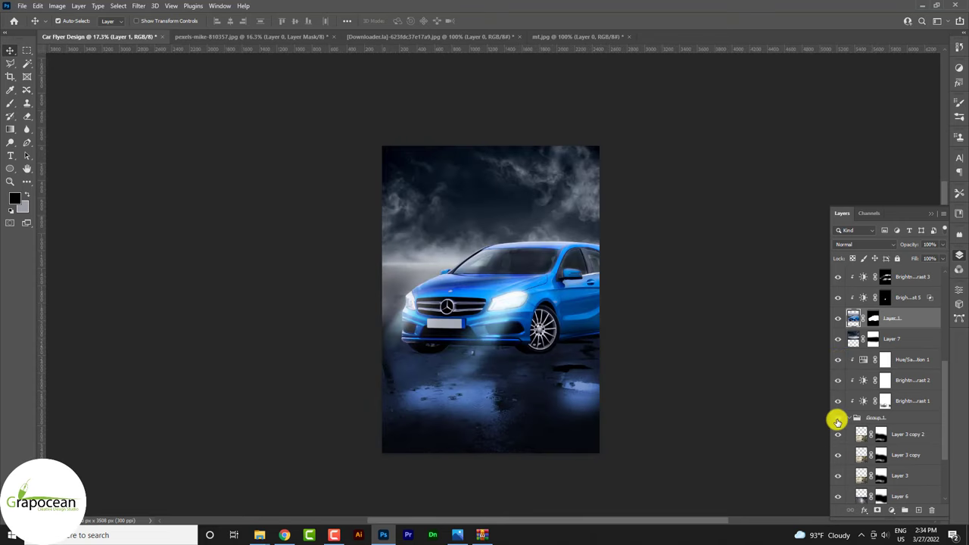
click(837, 401)
click(837, 401)
click(837, 401)
click(837, 401)
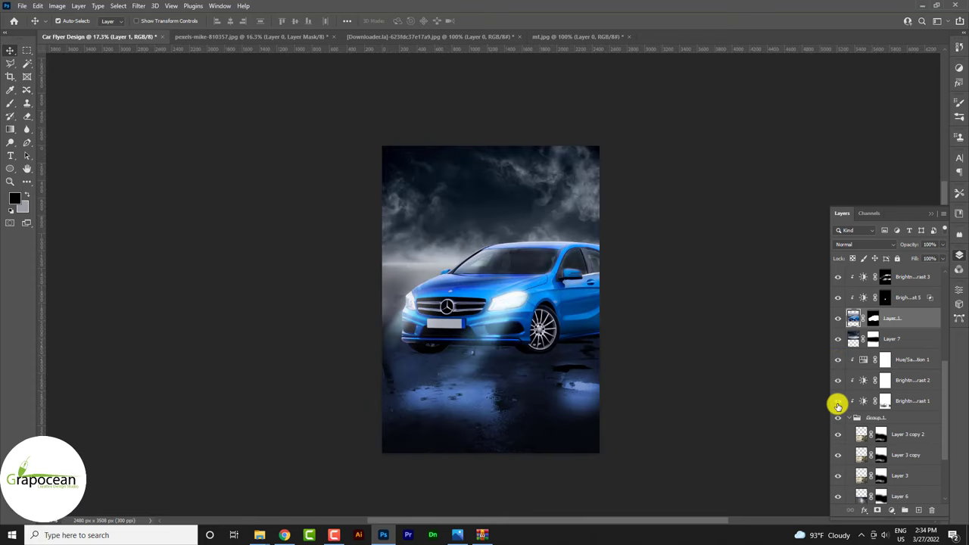
click(837, 401)
click(837, 403)
click(837, 400)
click(837, 401)
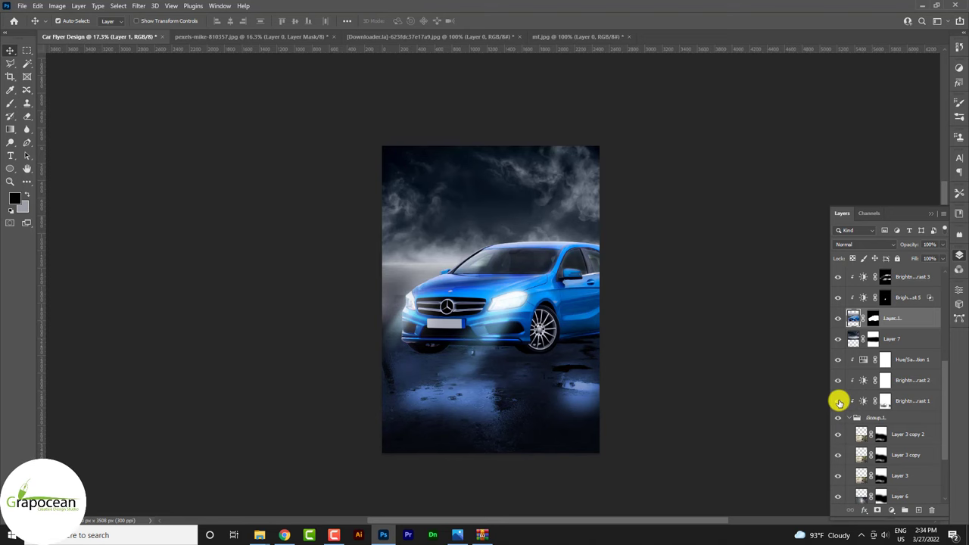
scroll(553, 436, up, 1)
scroll(553, 437, up, 1)
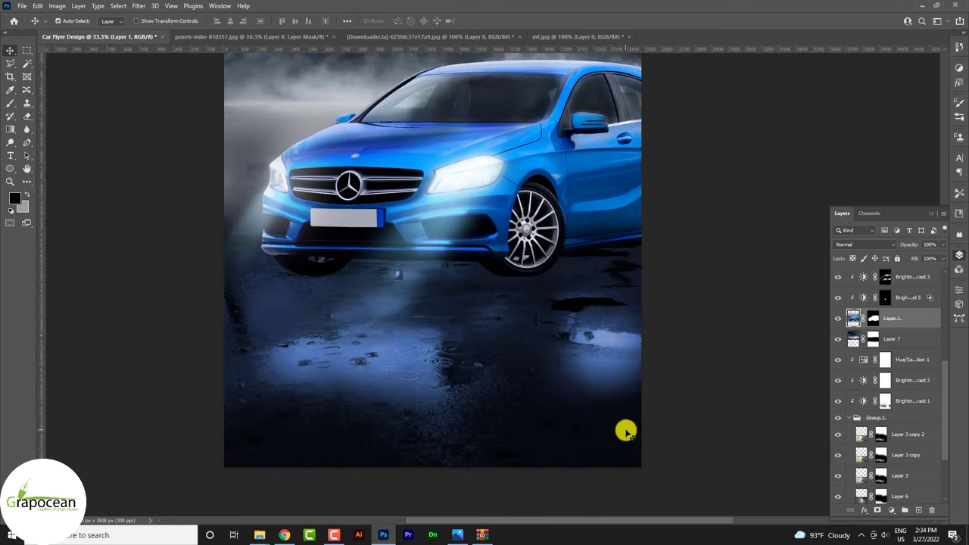
click(528, 279)
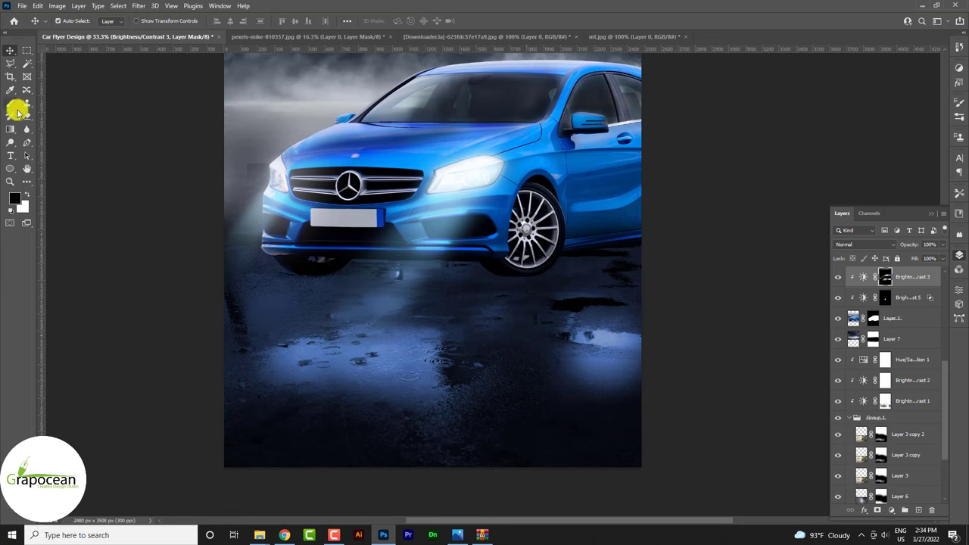
Outline a slanted road strip from the left edge with the Polygonal Lasso.
click(10, 63)
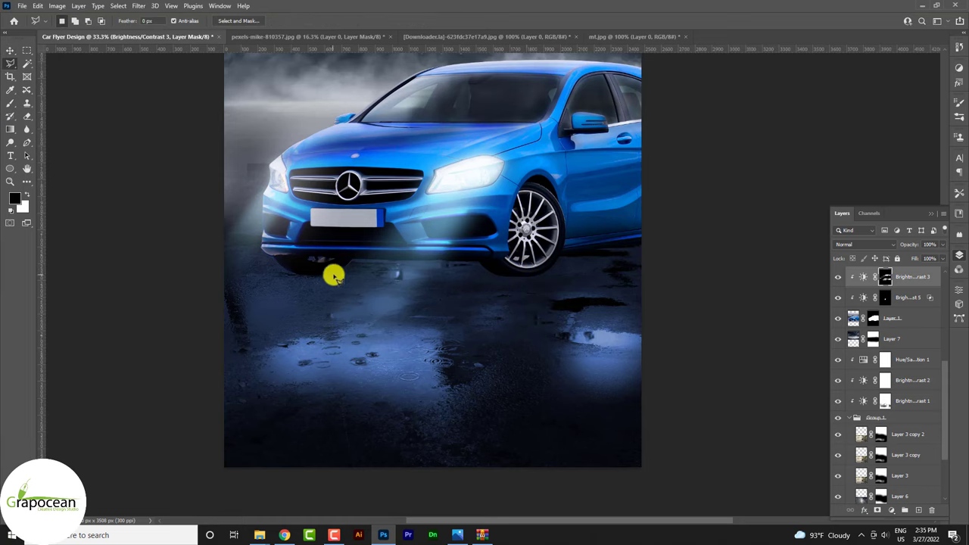
click(187, 317)
click(180, 280)
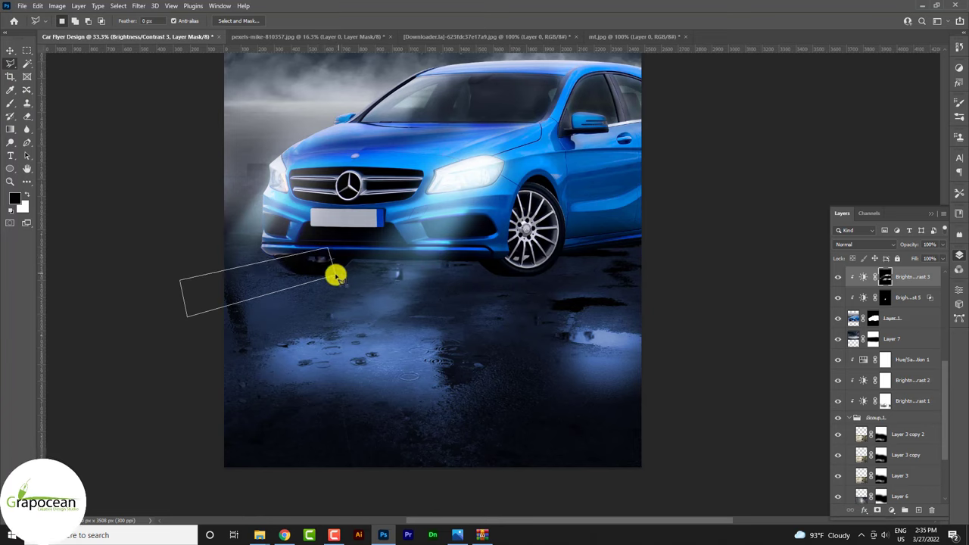
right_click(10, 102)
click(54, 101)
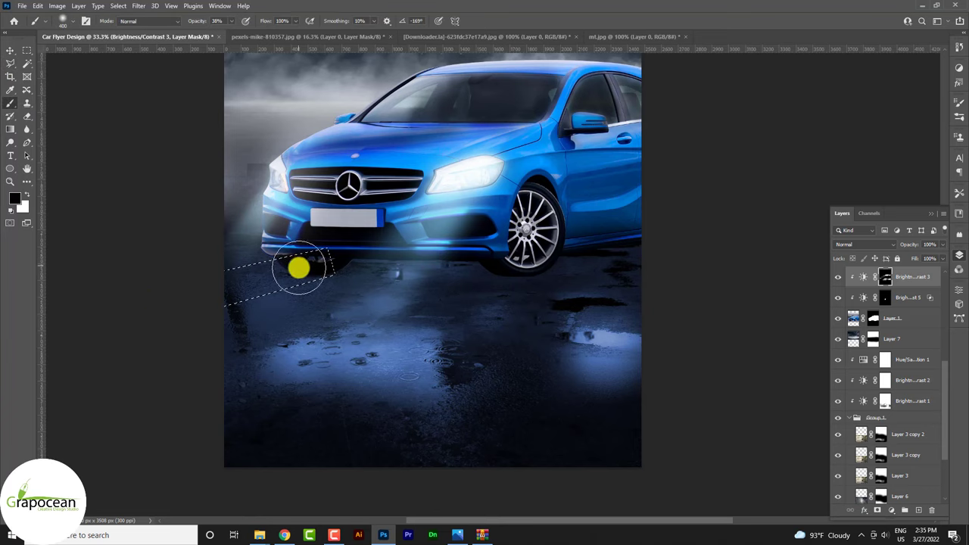
Select Layer 7 and add a new empty Layer 8 above it.
scroll(915, 320, up, 2)
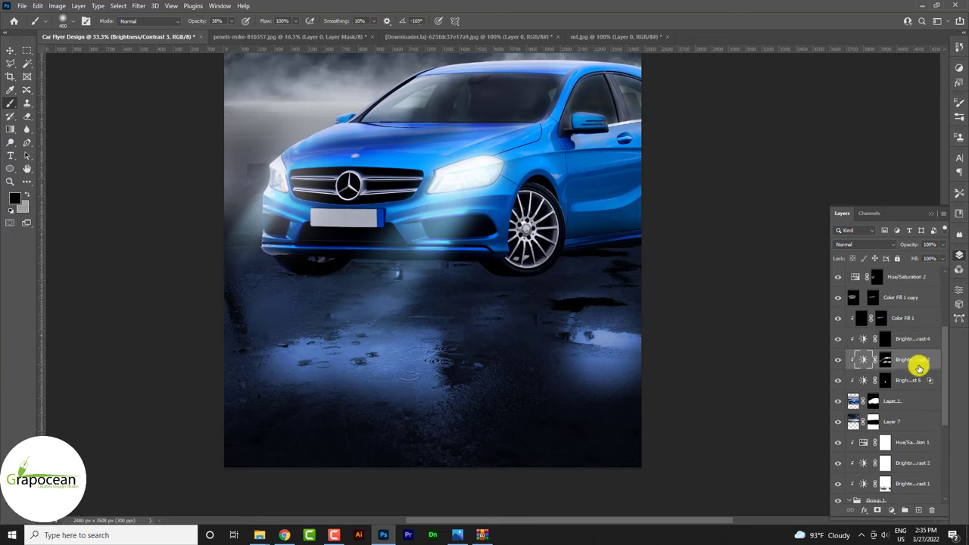
scroll(919, 365, down, 2)
scroll(916, 401, down, 2)
scroll(916, 424, up, 1)
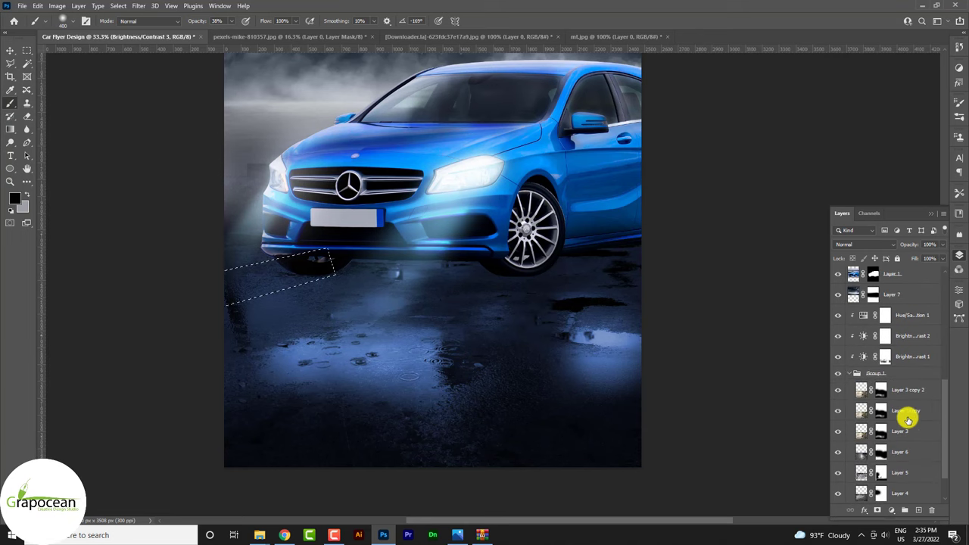
click(904, 389)
key(alt+bracketright)
key(alt+bracketright)
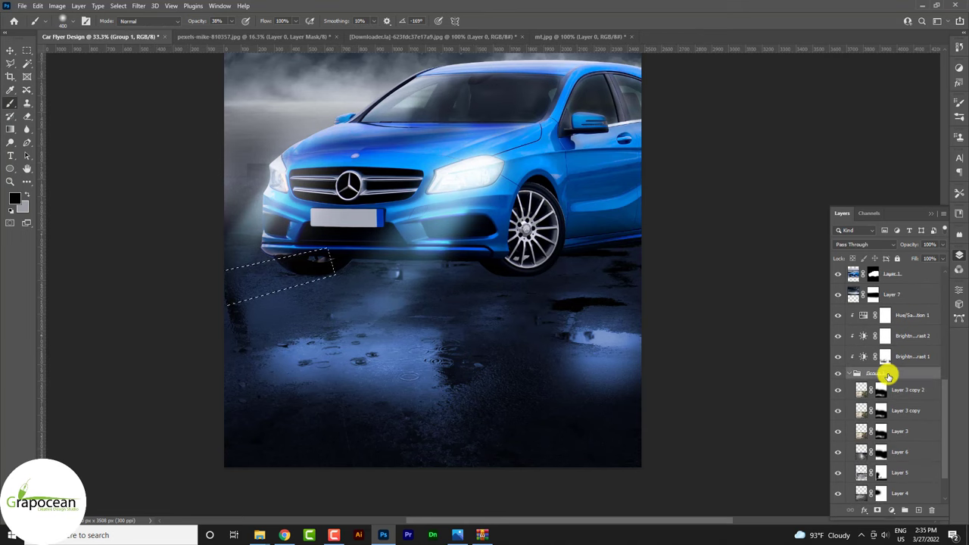
key(alt+bracketright)
key(alt+bracketright)
click(893, 295)
click(918, 509)
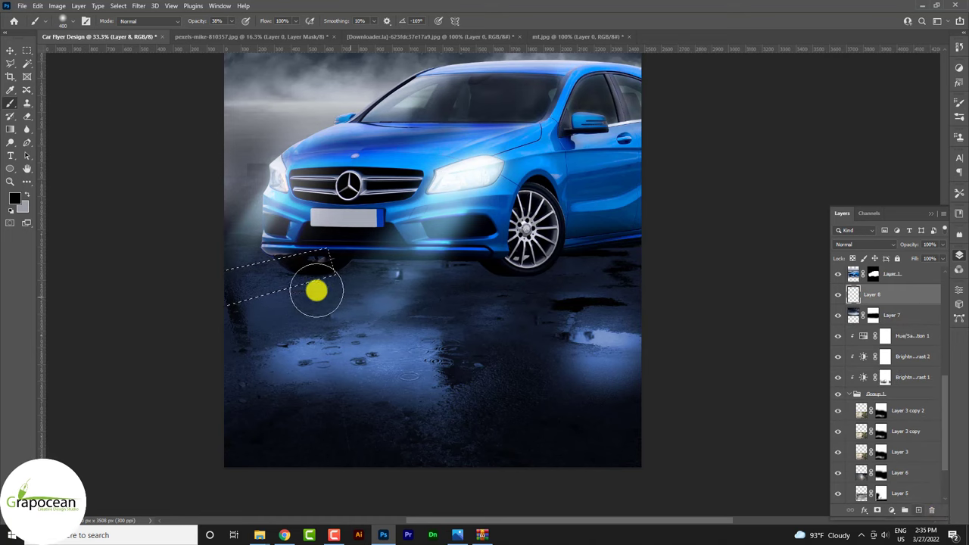
Attempt an Iris Blur, then apply a Gaussian Blur at radius 22.2.
click(27, 50)
key(ctrl+minus)
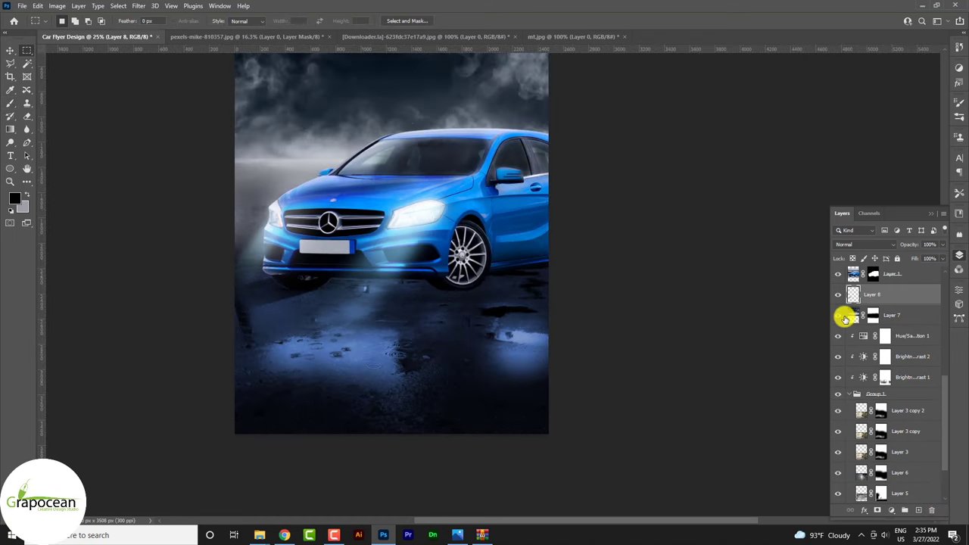
click(139, 6)
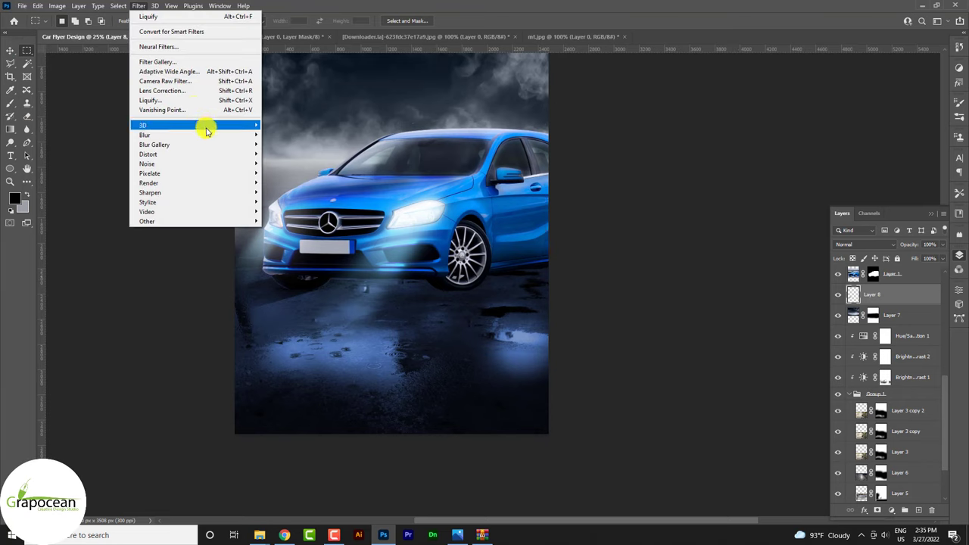
mouse_move(149, 154)
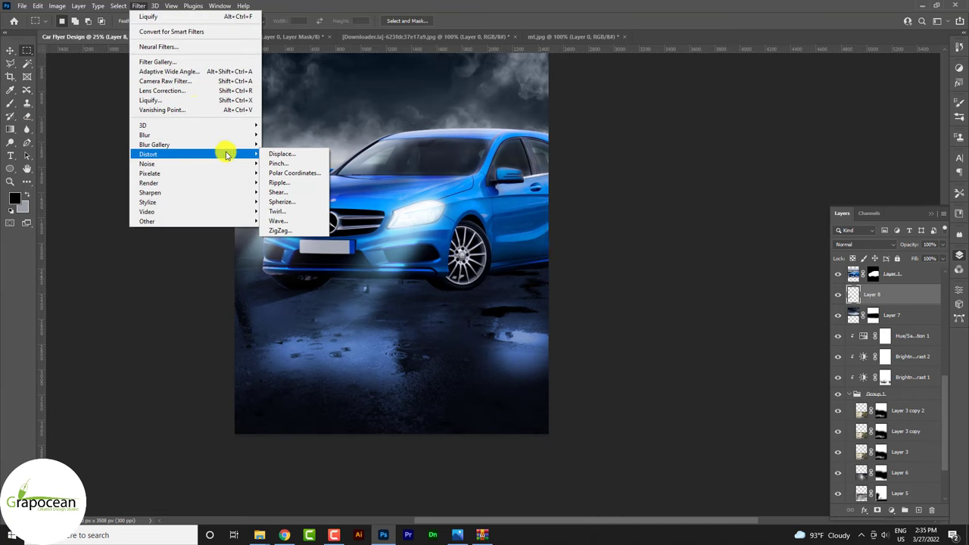
click(282, 159)
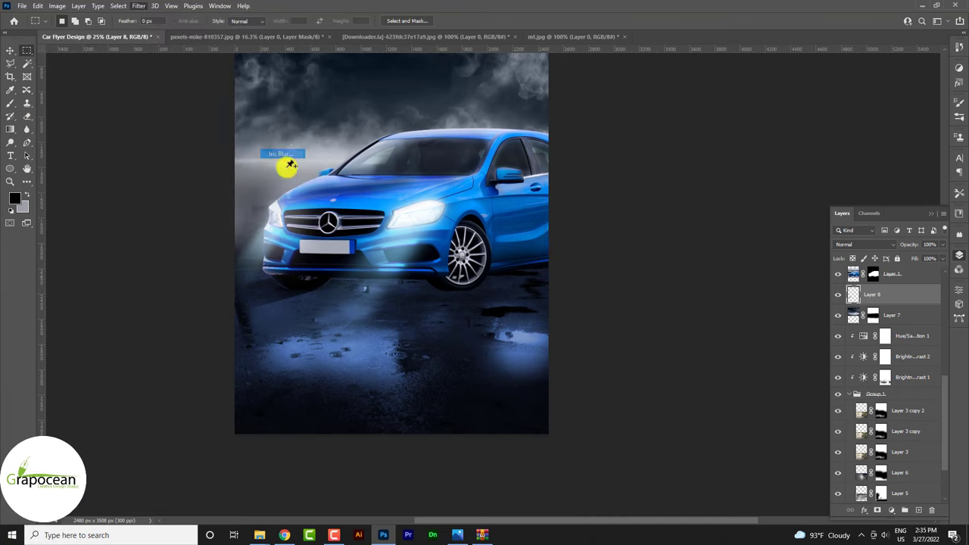
click(463, 199)
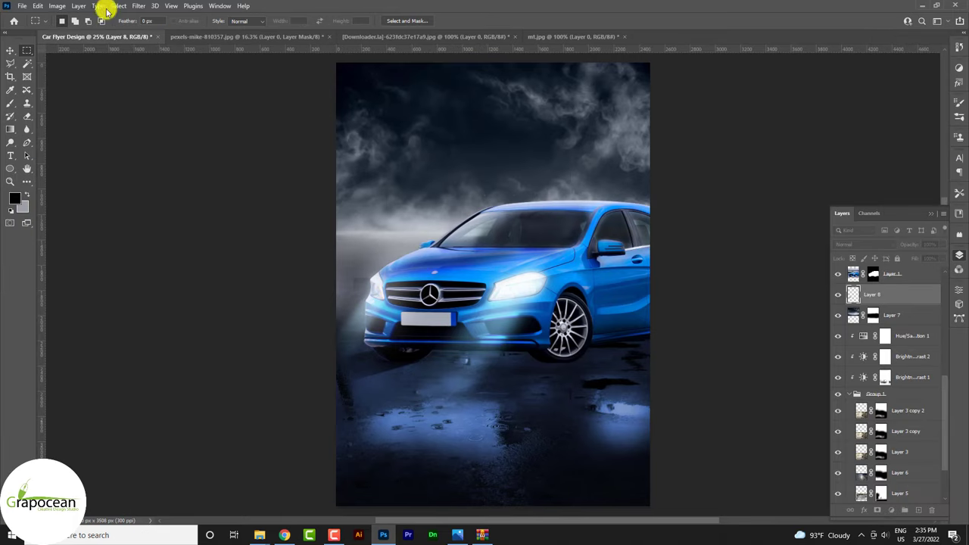
click(139, 5)
click(299, 193)
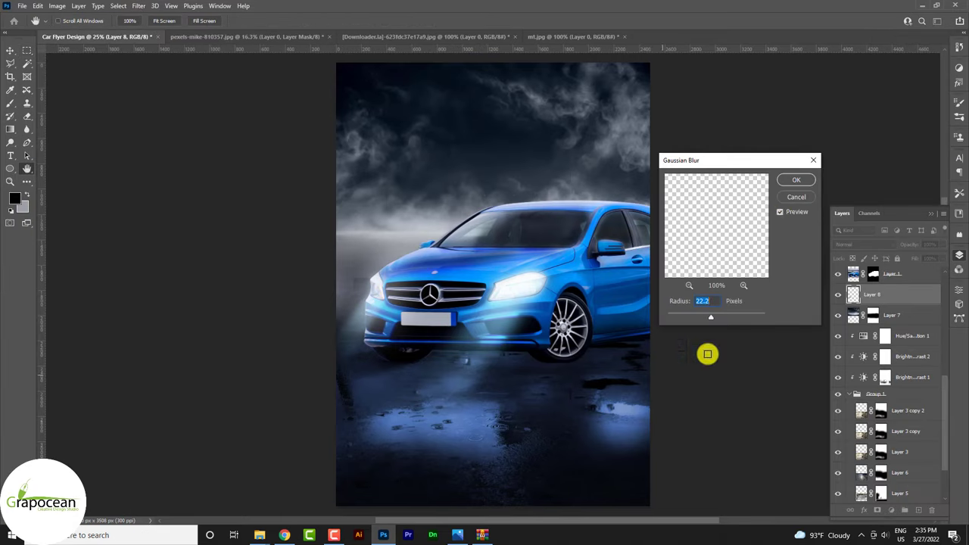
click(794, 184)
Outline a strip under the front wheel, paint light into it, and deselect.
scroll(575, 399, down, 2)
scroll(544, 386, up, 3)
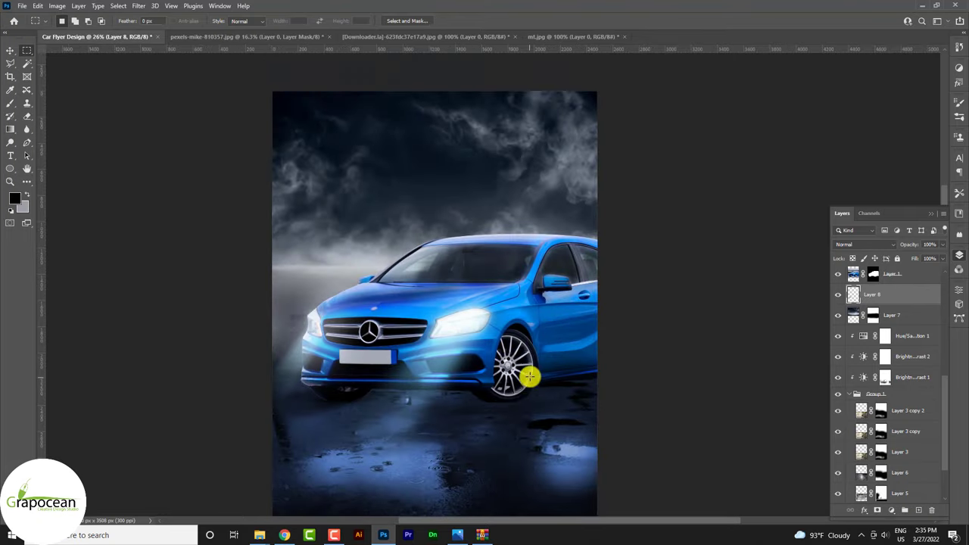
scroll(522, 388, up, 2)
click(10, 62)
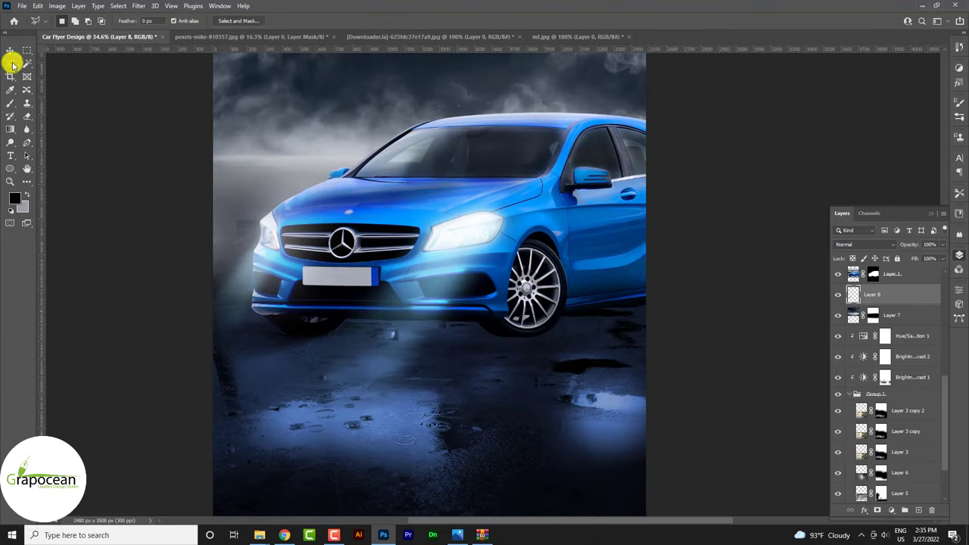
click(377, 362)
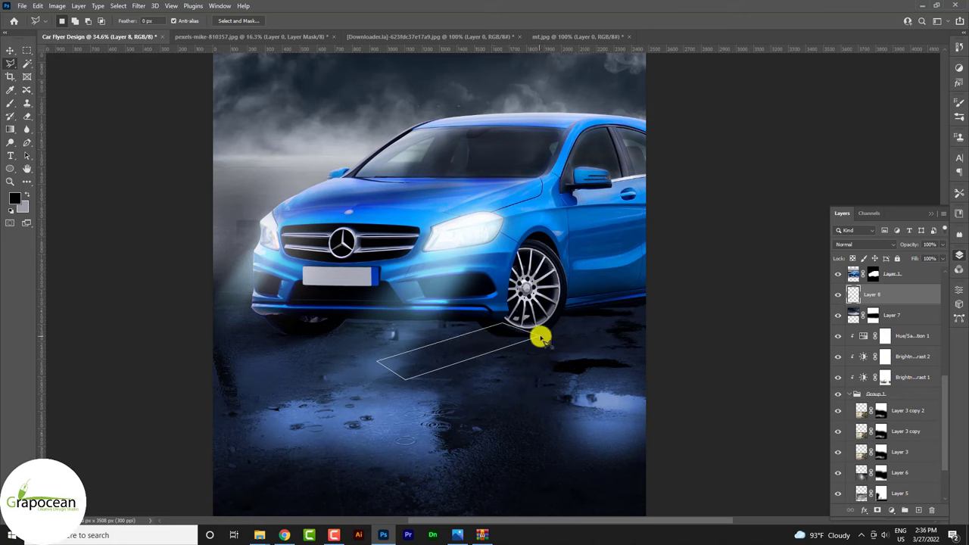
click(10, 103)
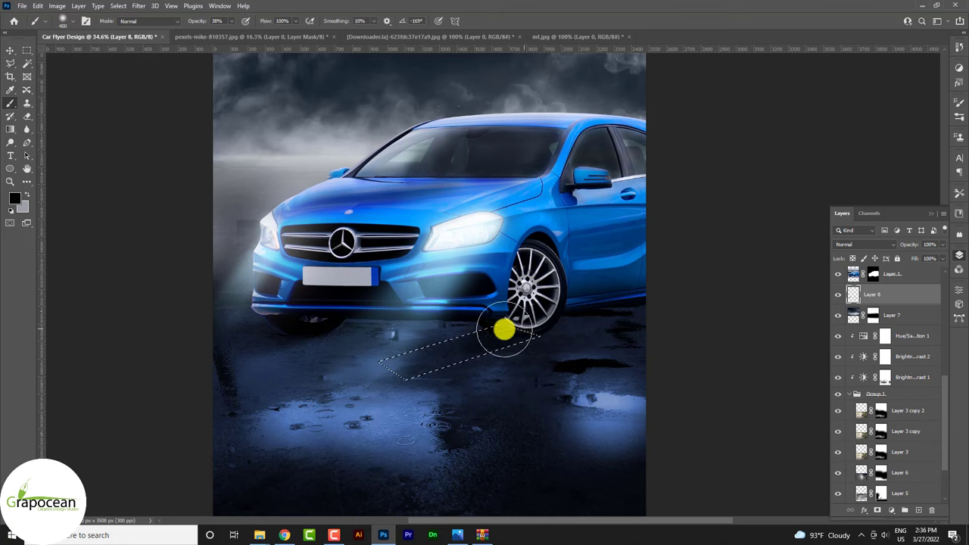
key(m)
key(ctrl+d)
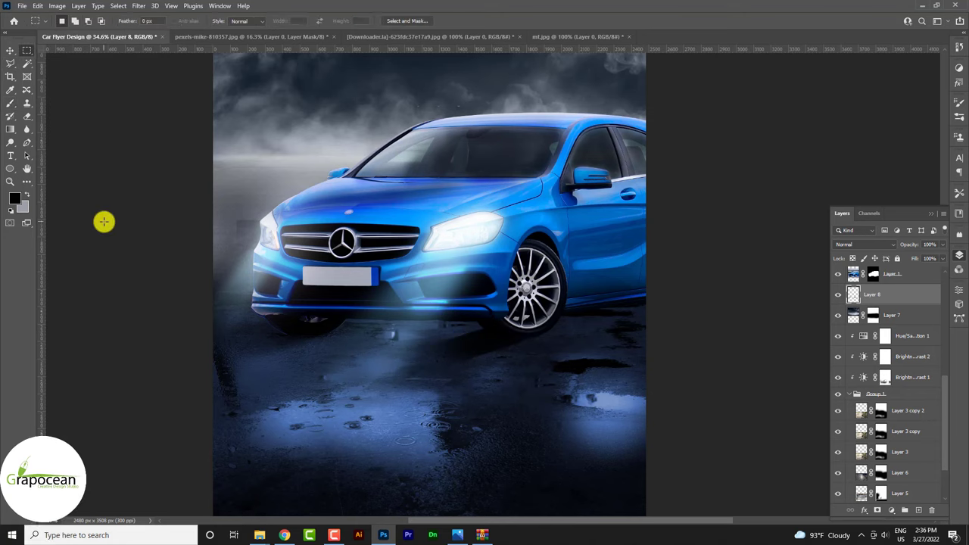
Soften the painted light strip with an 8.2 px Gaussian Blur.
click(138, 6)
mouse_move(145, 135)
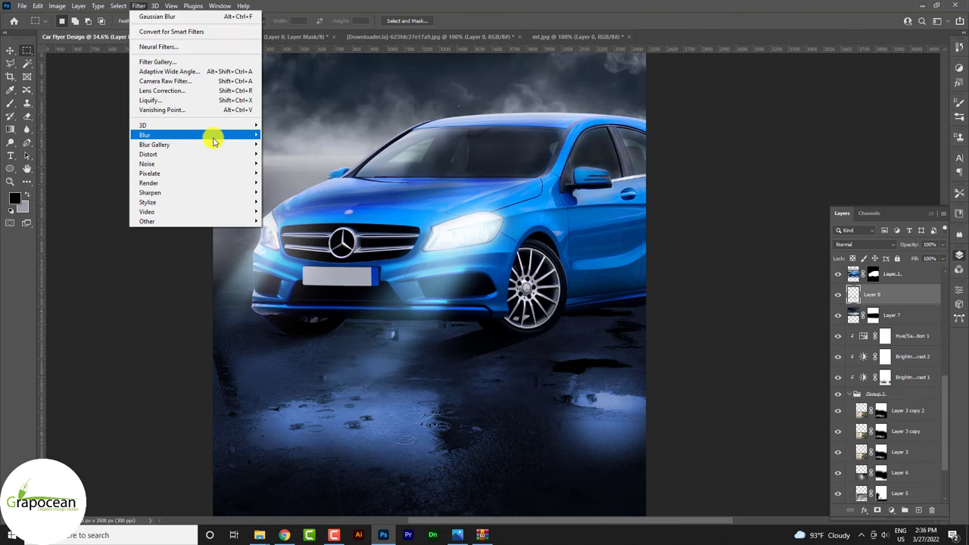
click(283, 171)
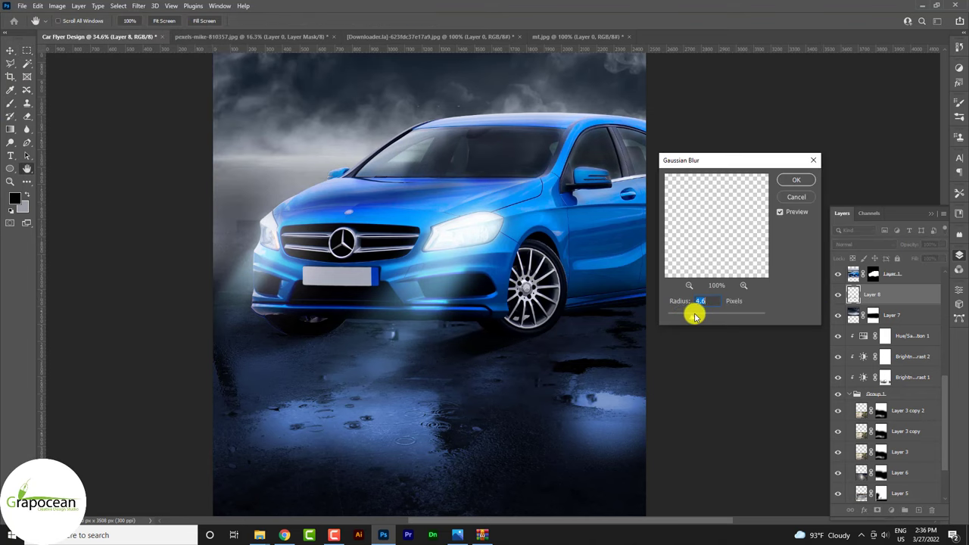
drag(712, 315, 704, 317)
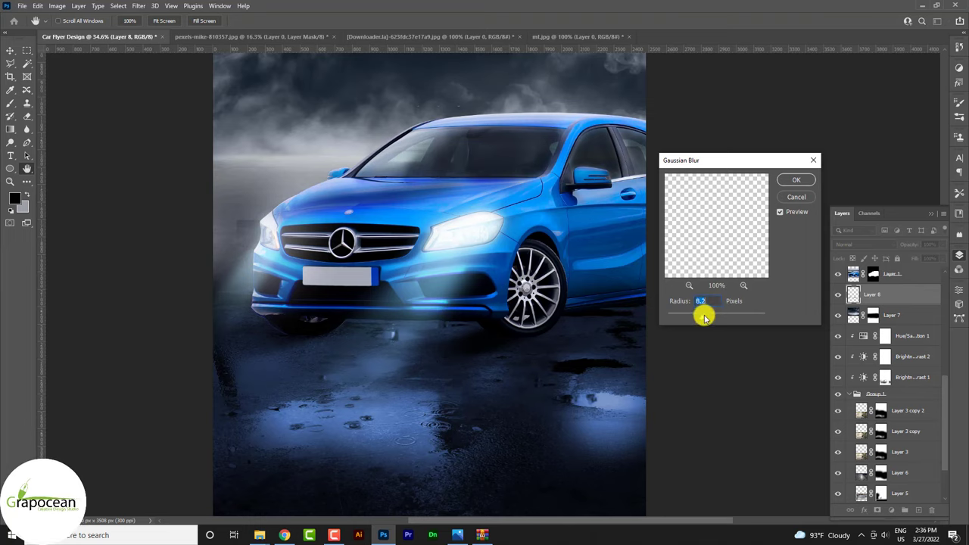
click(796, 179)
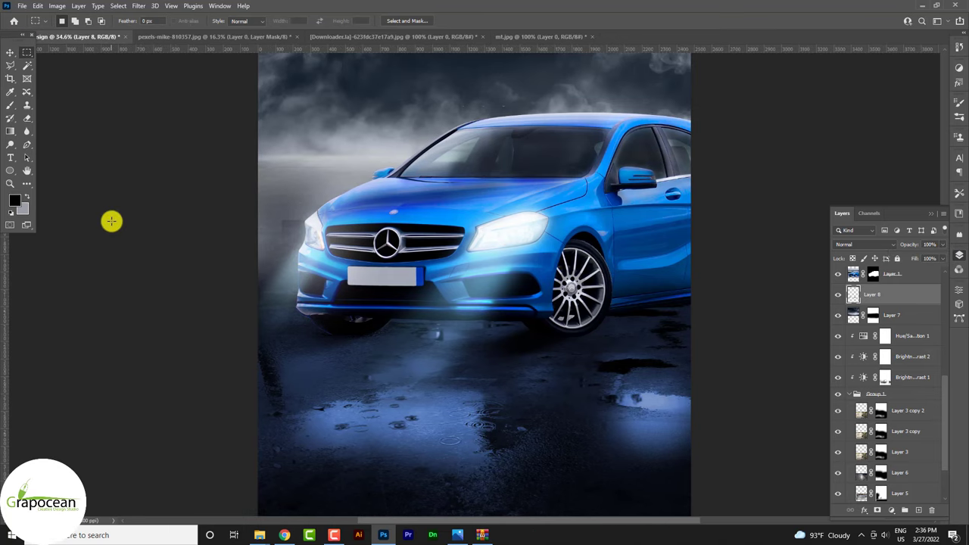
Duplicate the car layer (Layer 1) and flip the copy vertically.
scroll(648, 396, down, 3)
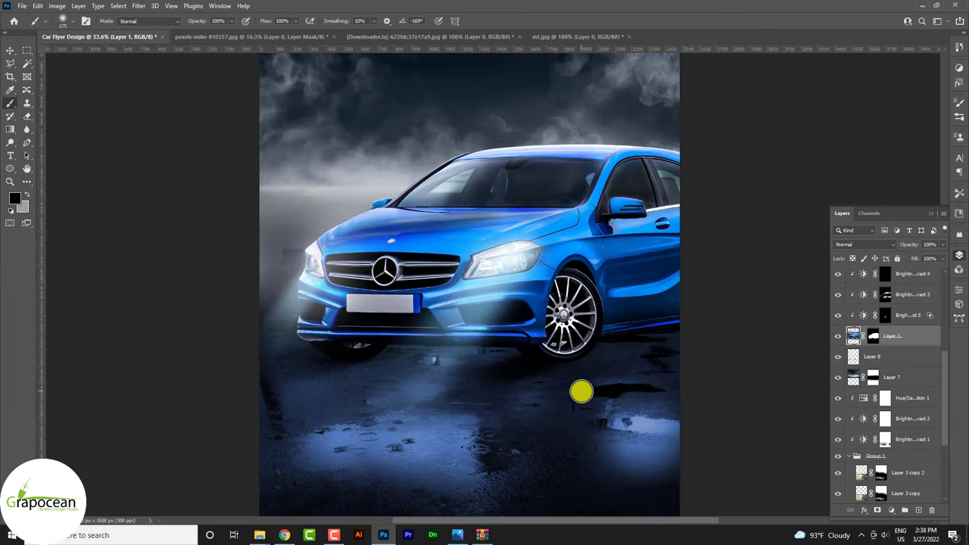
click(10, 50)
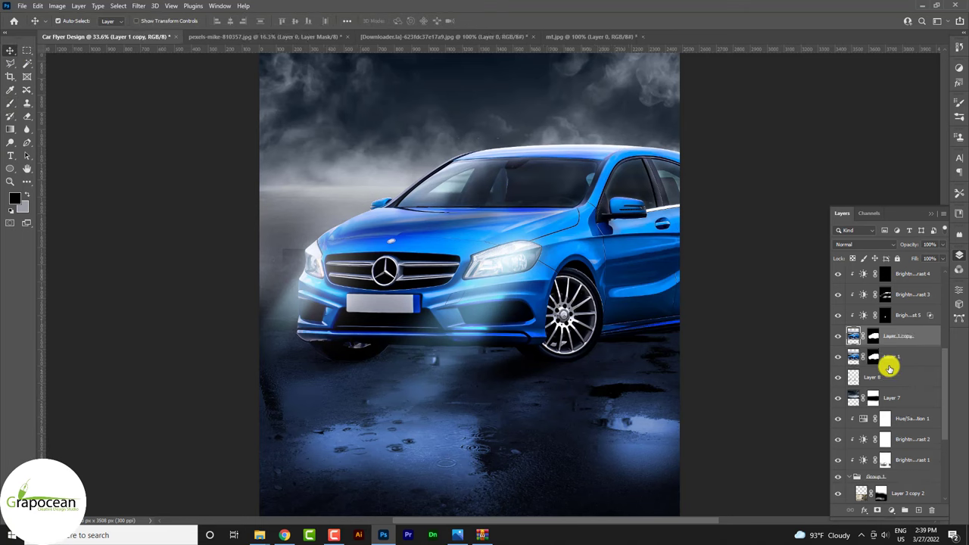
drag(889, 368, 914, 360)
key(ctrl+t)
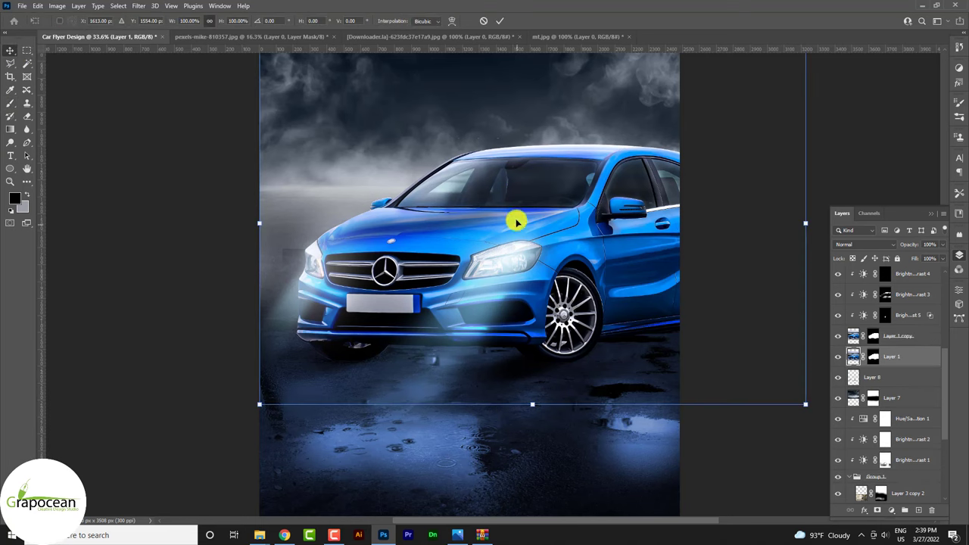
right_click(498, 203)
key(Escape)
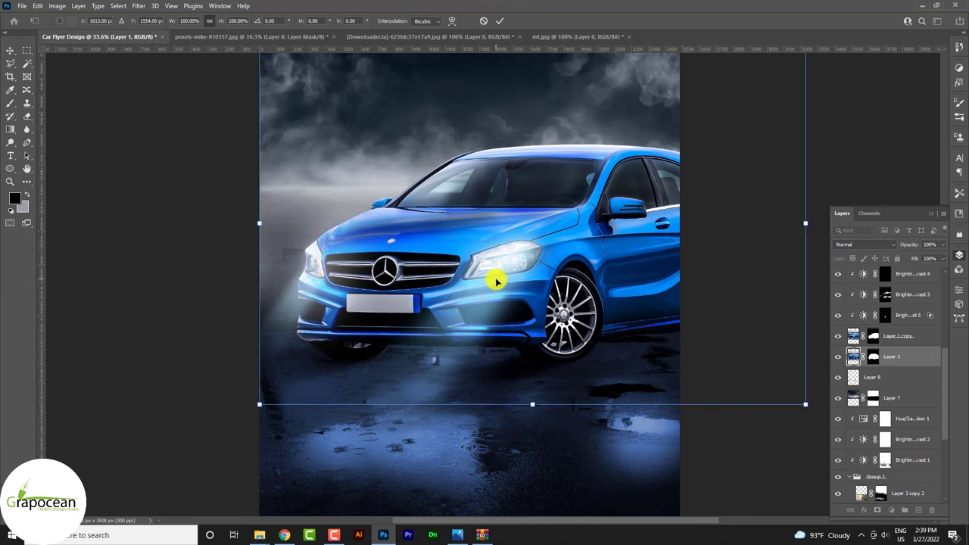
right_click(489, 274)
click(526, 479)
Position the flipped copy directly beneath the car's tyres and commit the transform.
drag(399, 308, 410, 432)
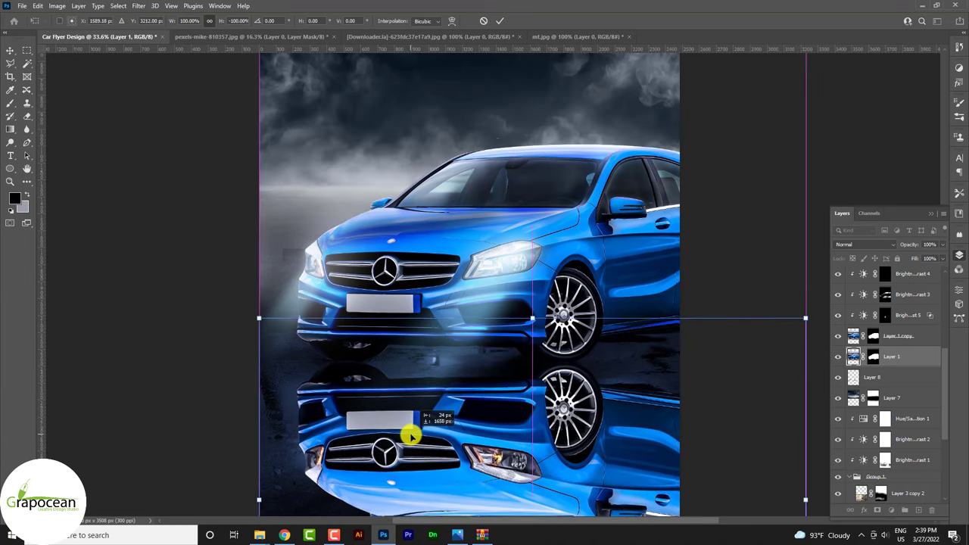
key(ctrl+minus)
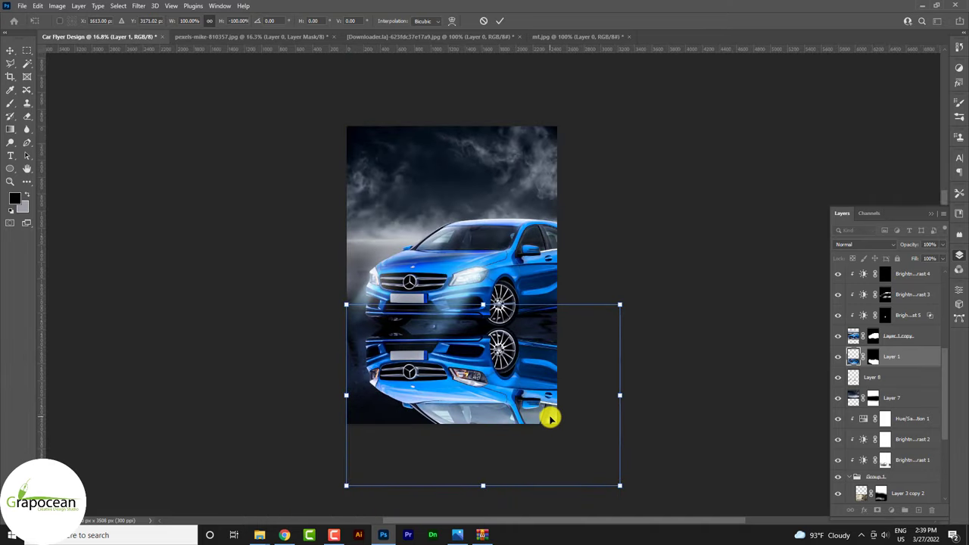
key(Return)
scroll(504, 356, up, 3)
drag(464, 352, 467, 366)
drag(469, 369, 465, 368)
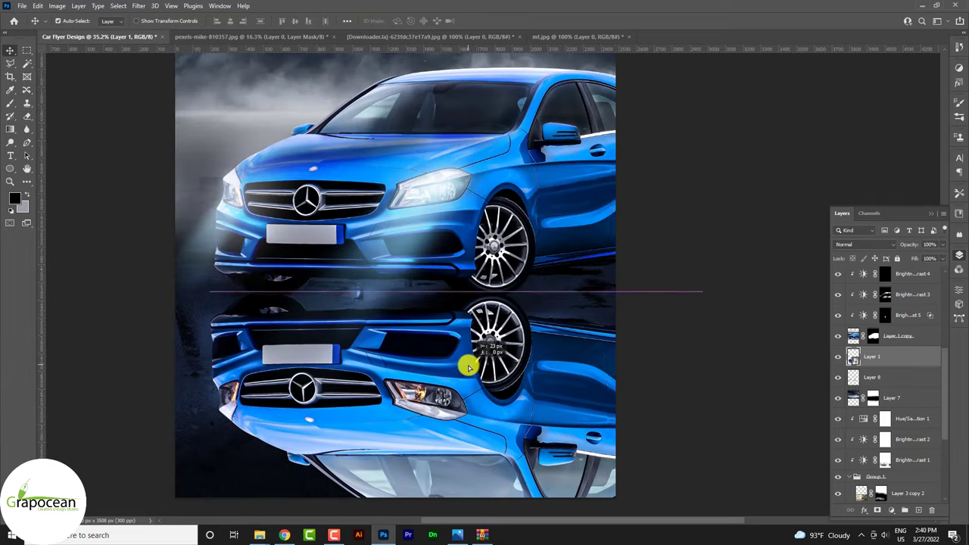
Try Overlay blending and lower opacity on the reflection, then revert toward Normal.
click(863, 244)
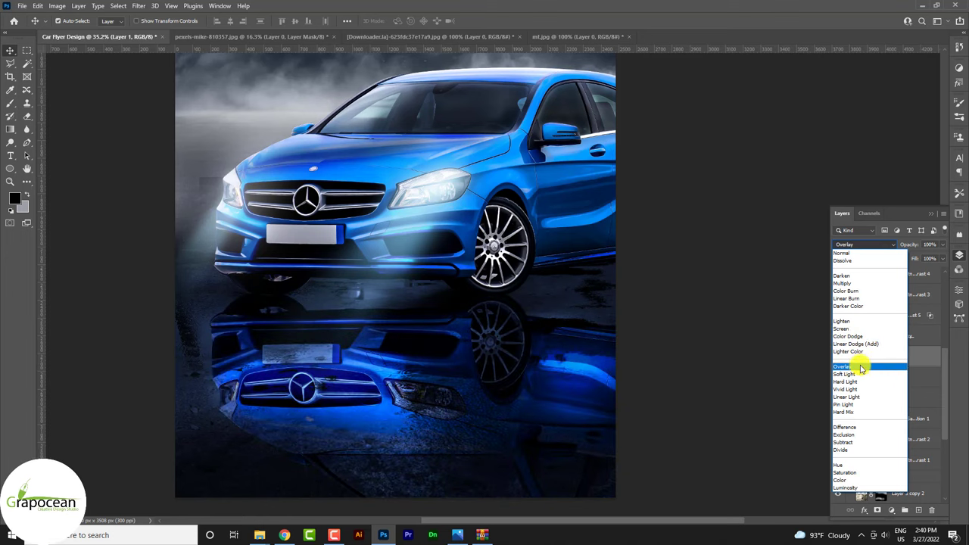
click(861, 366)
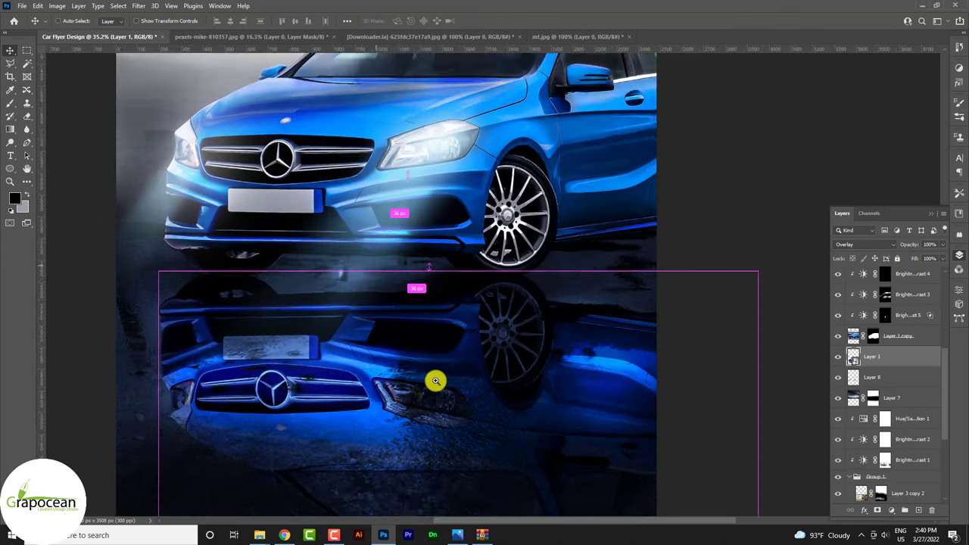
scroll(452, 387, down, 5)
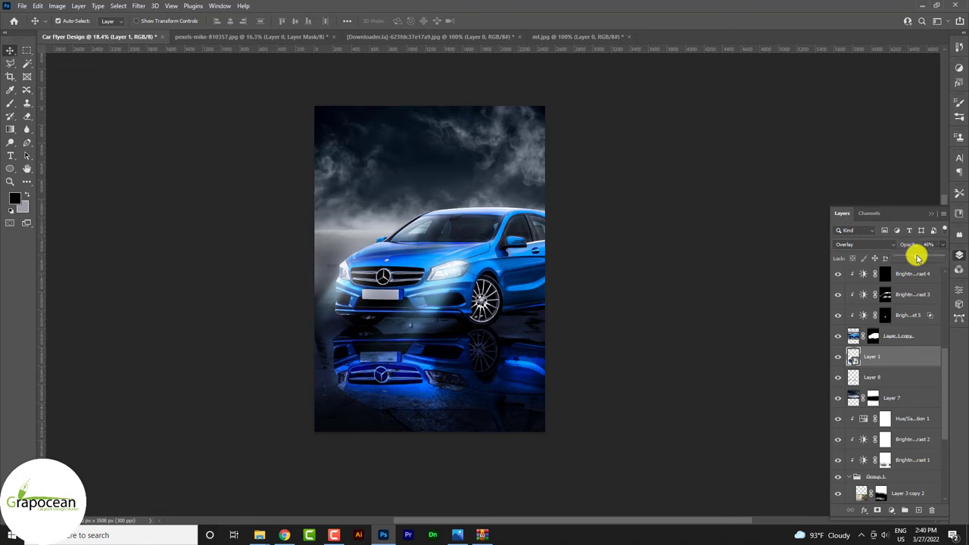
drag(915, 258, 918, 258)
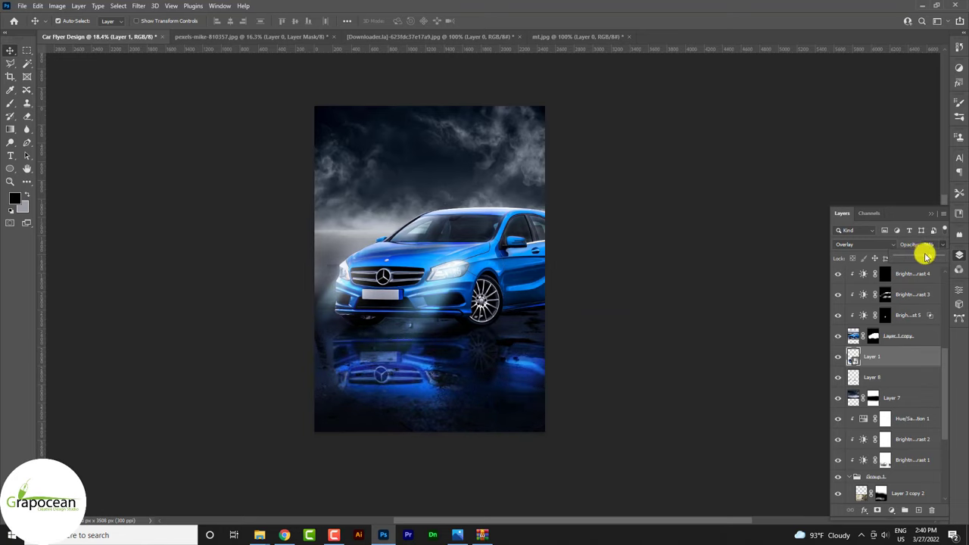
click(863, 244)
Keep the reflection at Normal 100%, and open and close Camera Raw without changes.
click(847, 254)
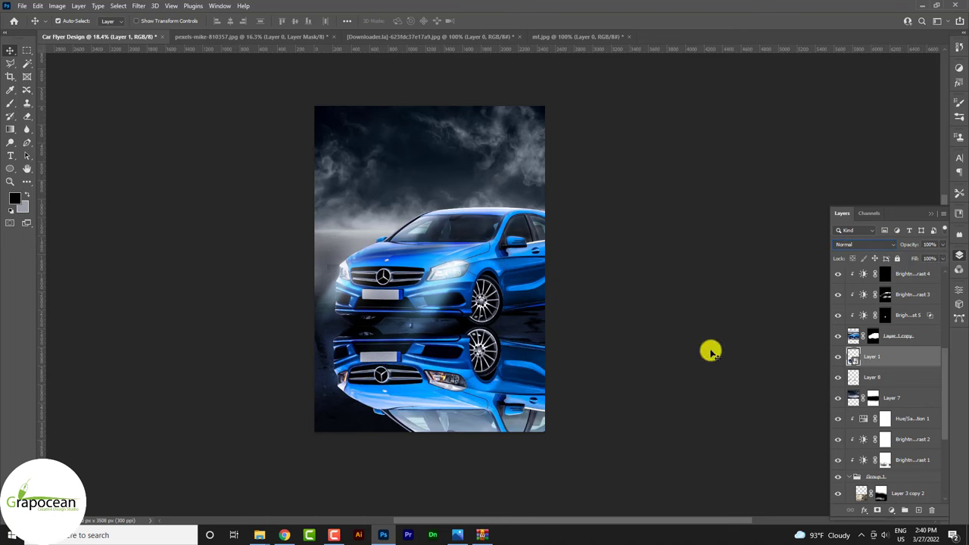
click(145, 7)
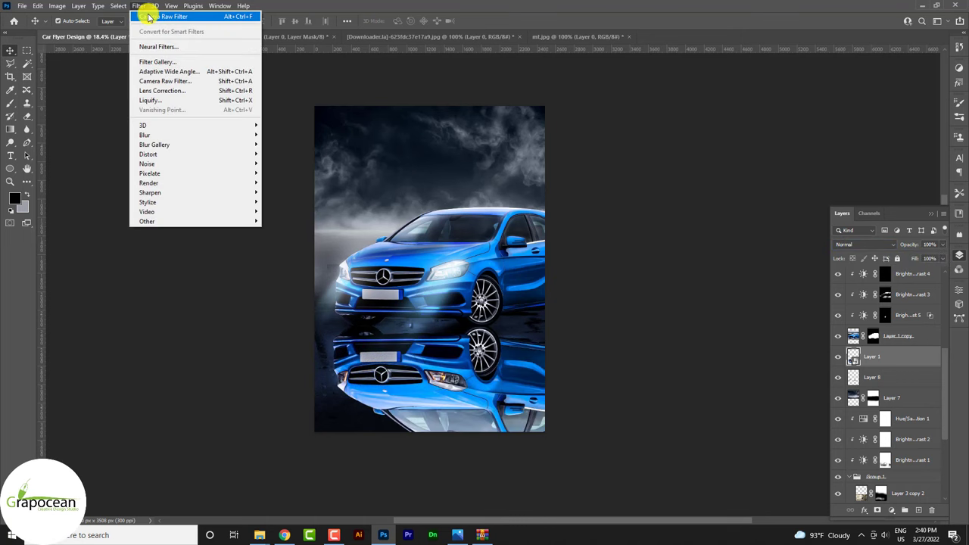
click(148, 17)
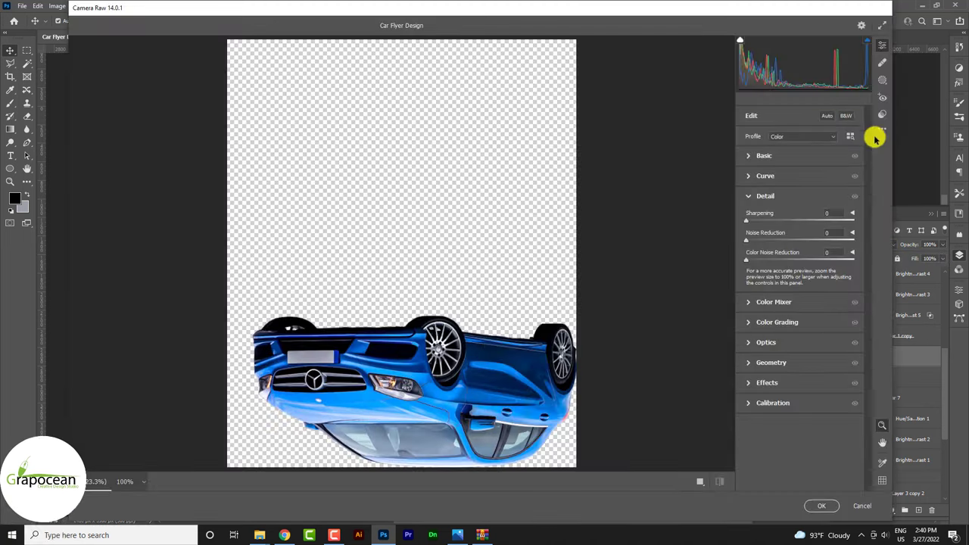
click(874, 503)
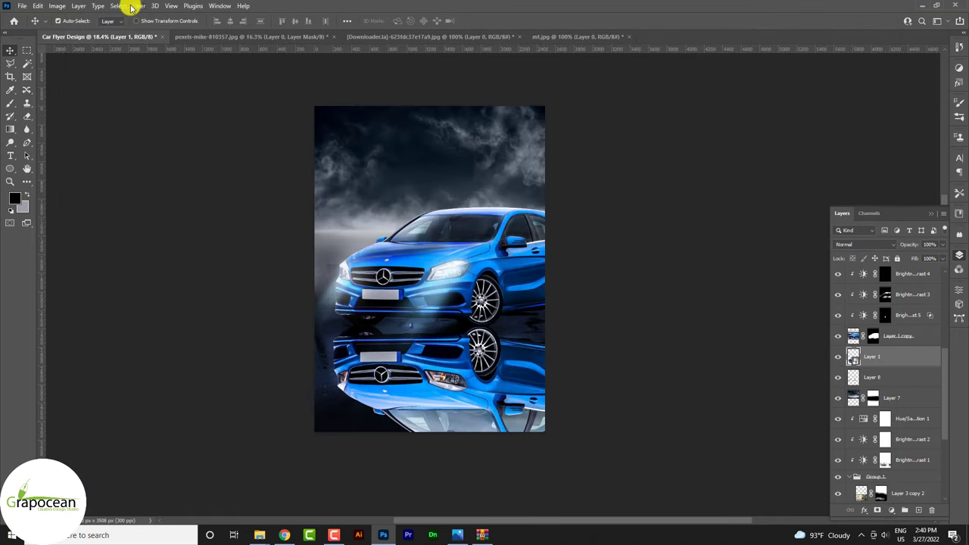
In the Filter Gallery, try the Glass distortion at a couple of strengths.
click(134, 7)
click(156, 62)
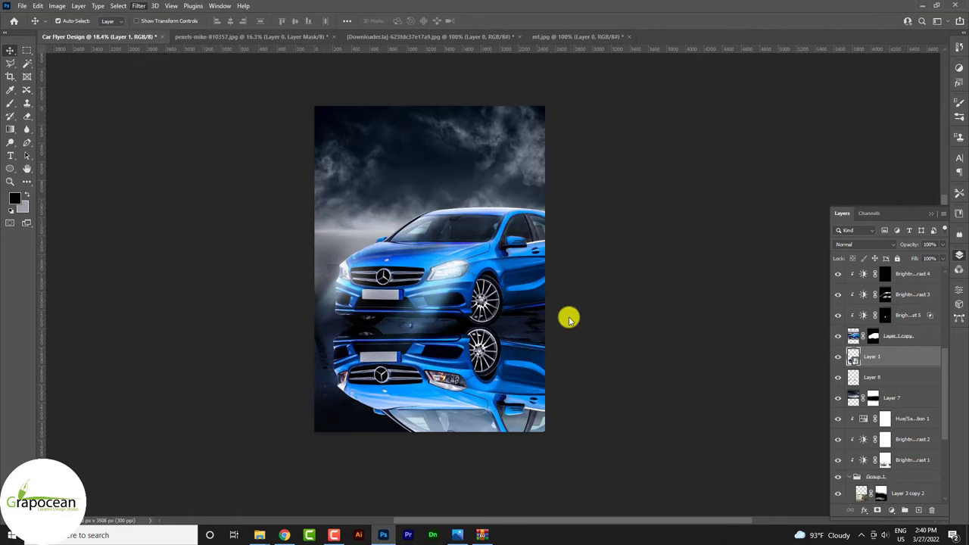
click(749, 68)
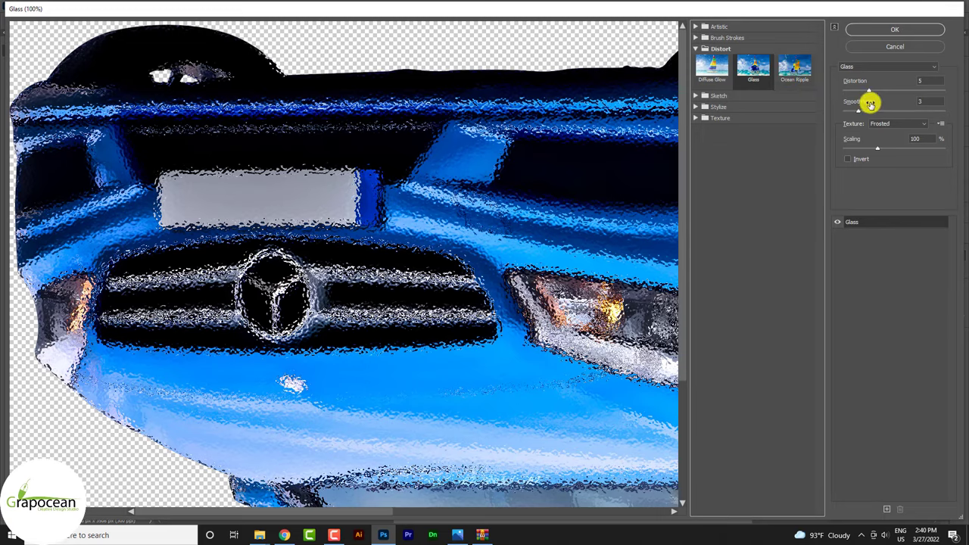
mouse_move(870, 104)
mouse_down()
mouse_move(930, 95)
mouse_move(861, 93)
mouse_move(923, 110)
mouse_move(817, 116)
mouse_move(886, 119)
mouse_move(862, 124)
mouse_move(946, 146)
mouse_up()
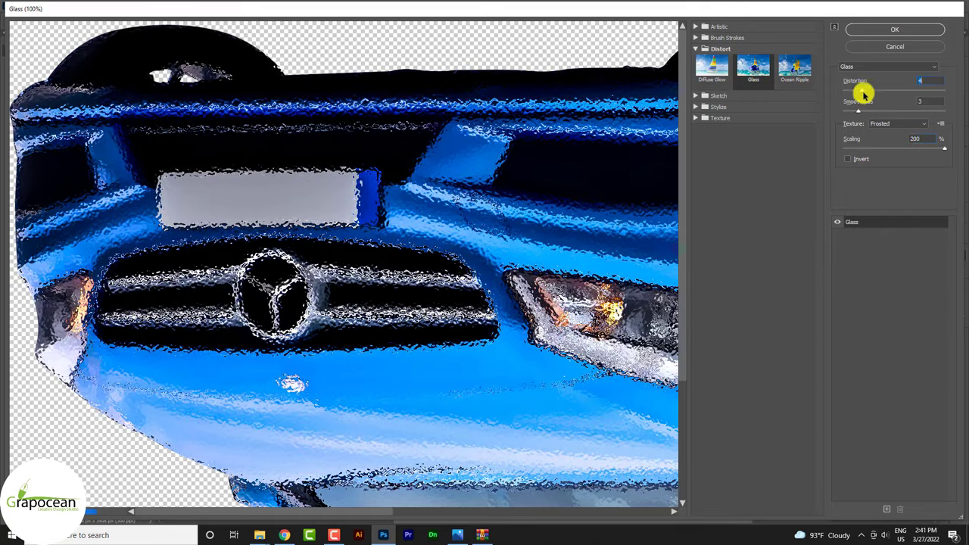
mouse_move(863, 92)
mouse_down()
mouse_move(953, 81)
mouse_move(860, 93)
mouse_up()
Apply Ocean Ripple with ripple size 11 and magnitude 10 to the reflection.
click(793, 67)
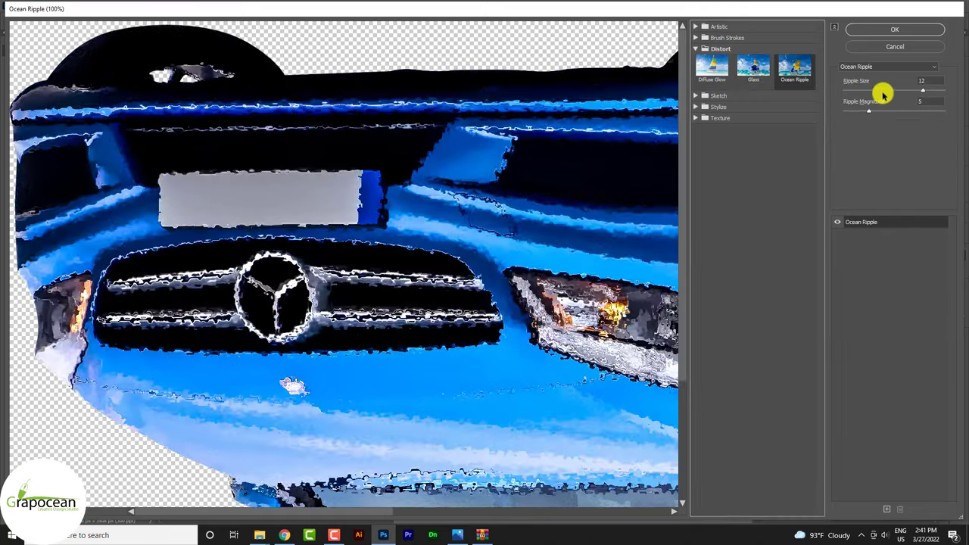
drag(923, 91, 919, 91)
mouse_move(871, 119)
mouse_down()
mouse_move(897, 113)
mouse_move(846, 113)
mouse_up()
click(899, 29)
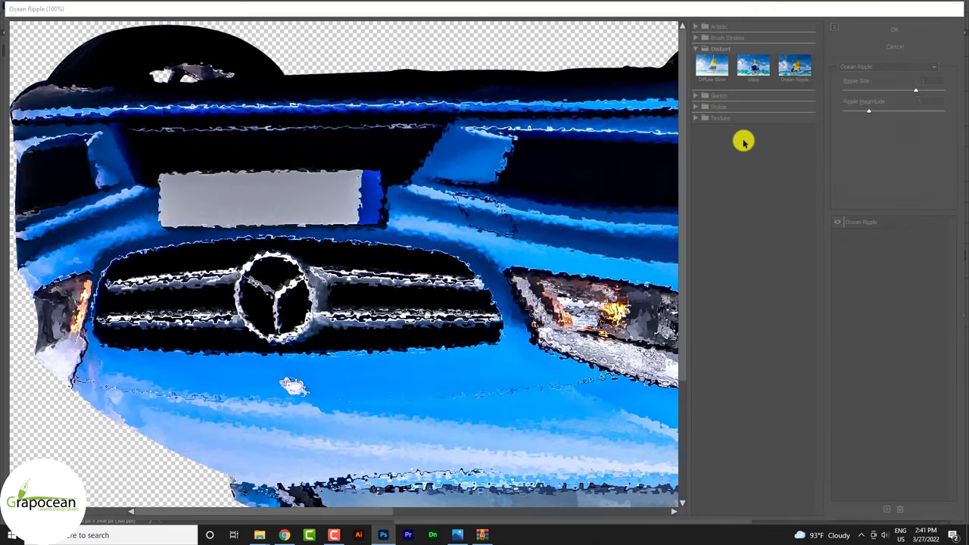
scroll(571, 349, up, 3)
scroll(589, 378, down, 1)
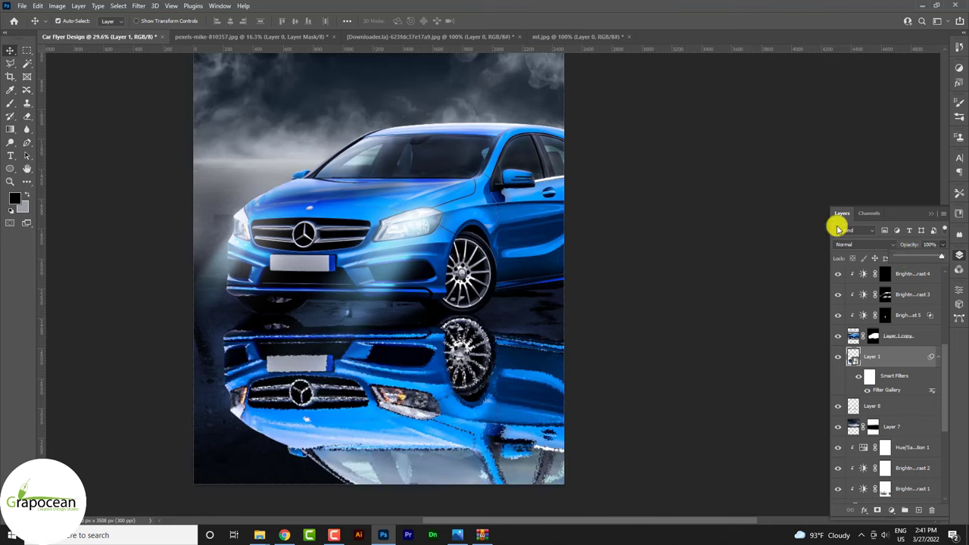
Set the reflection's Blend If sliders to This Layer 128 and Underlying 89.
click(859, 245)
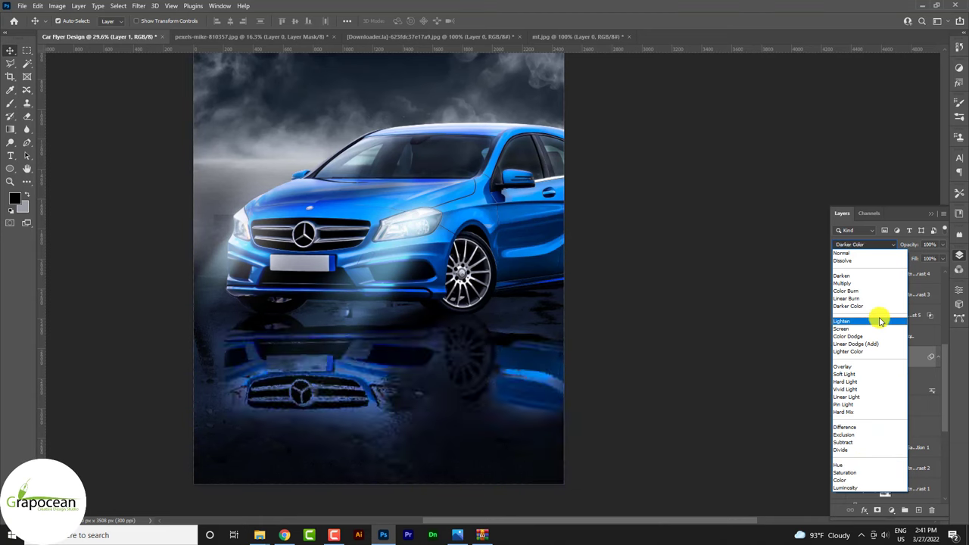
click(740, 330)
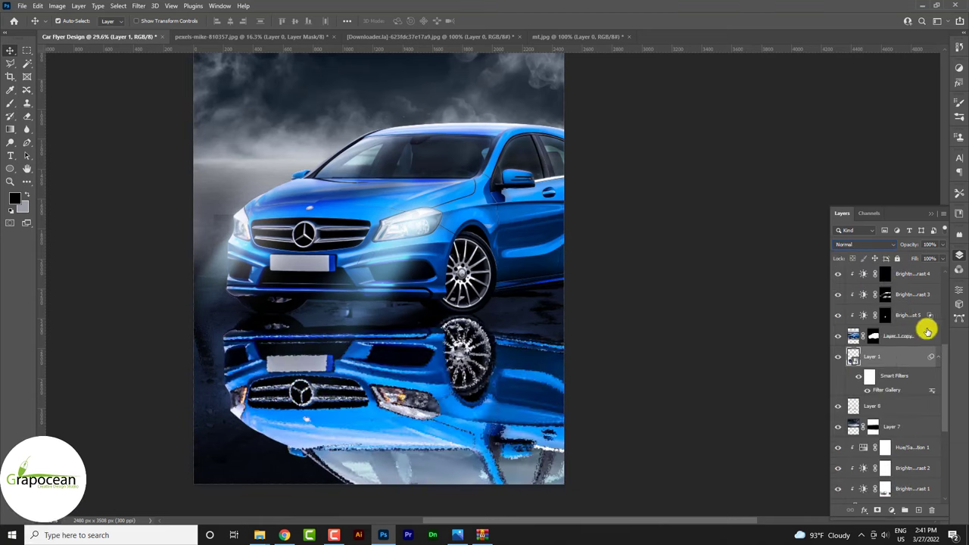
right_click(923, 357)
click(839, 79)
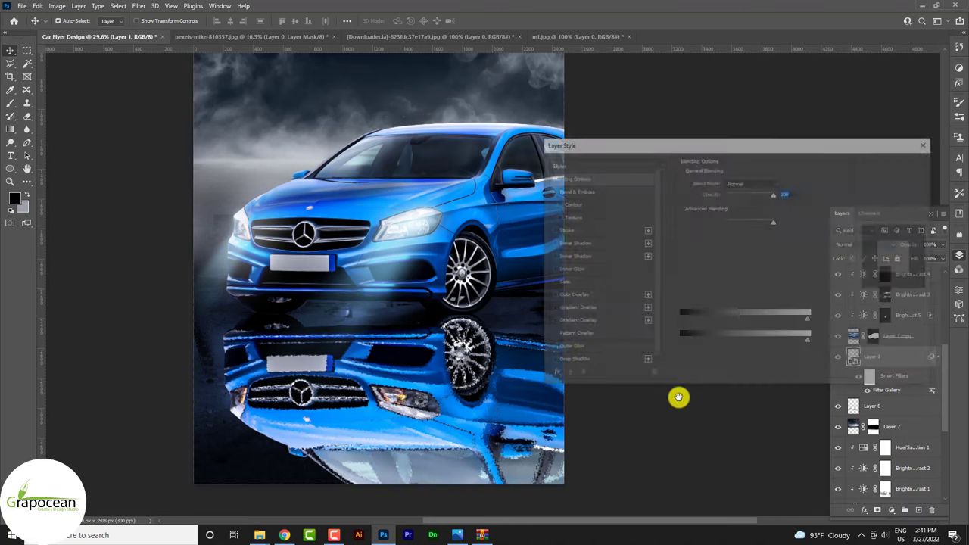
mouse_move(805, 320)
mouse_down()
mouse_move(679, 327)
mouse_move(726, 345)
mouse_up()
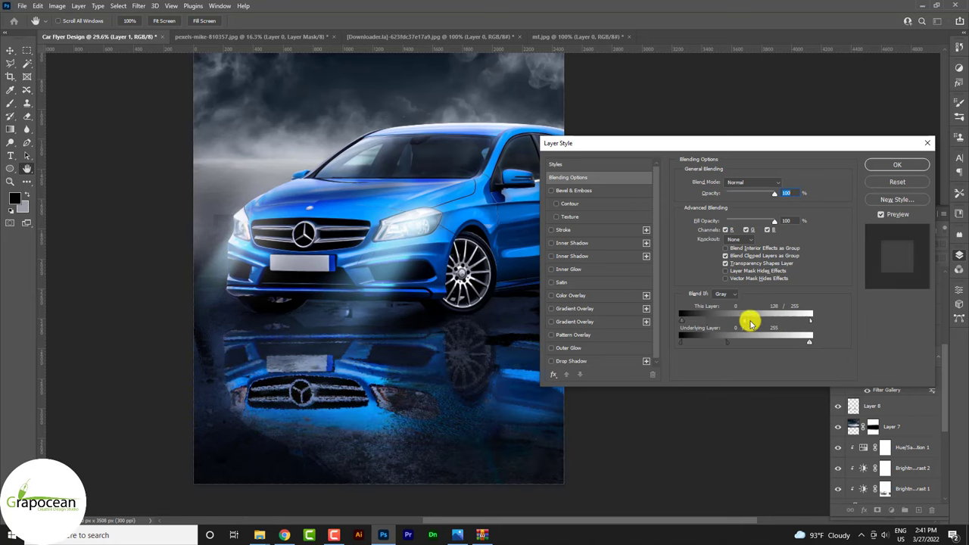
drag(749, 323, 695, 324)
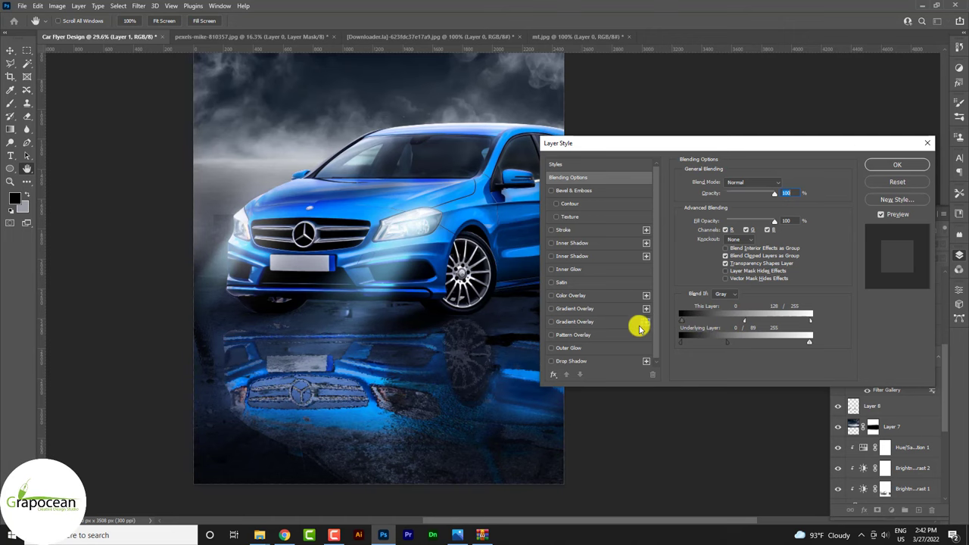
click(896, 164)
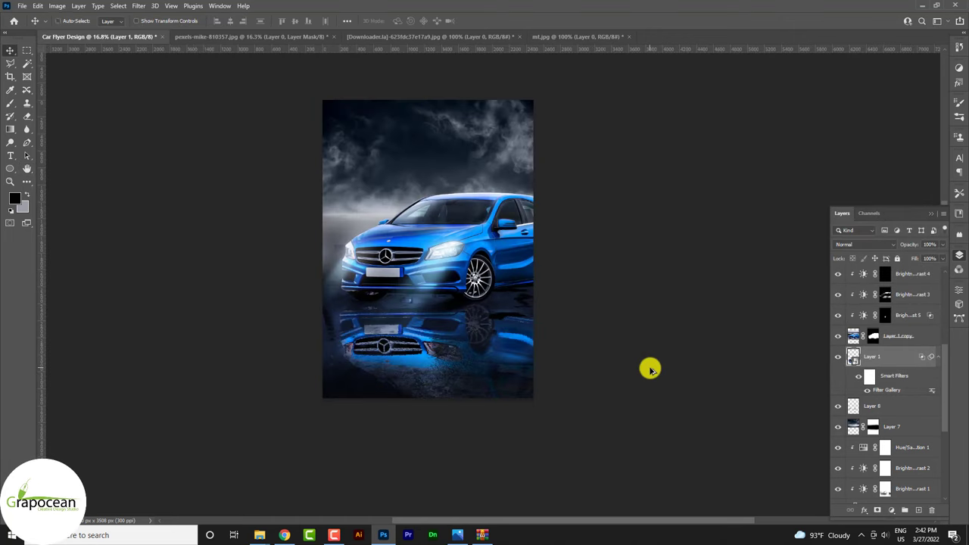
ctrl+space+click(404, 340)
click(138, 6)
mouse_move(149, 153)
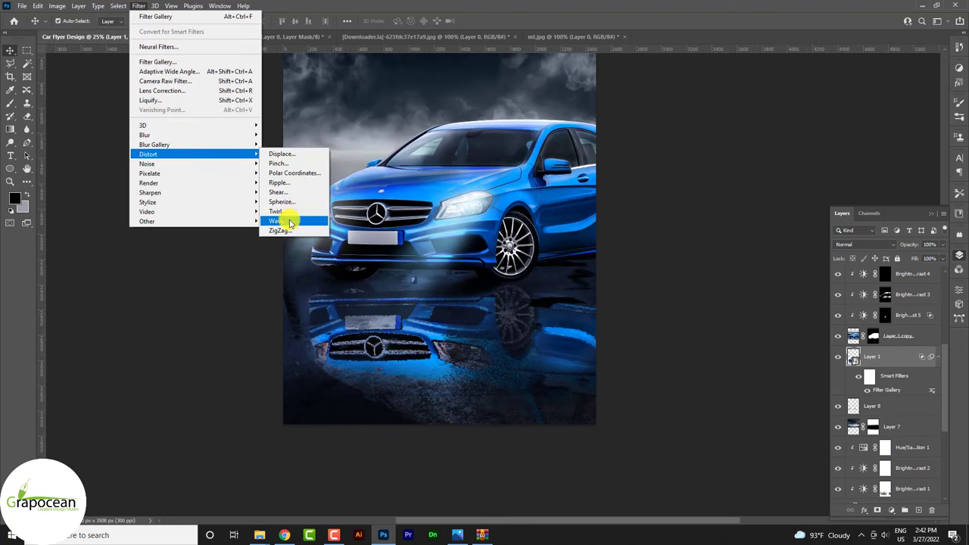
click(290, 222)
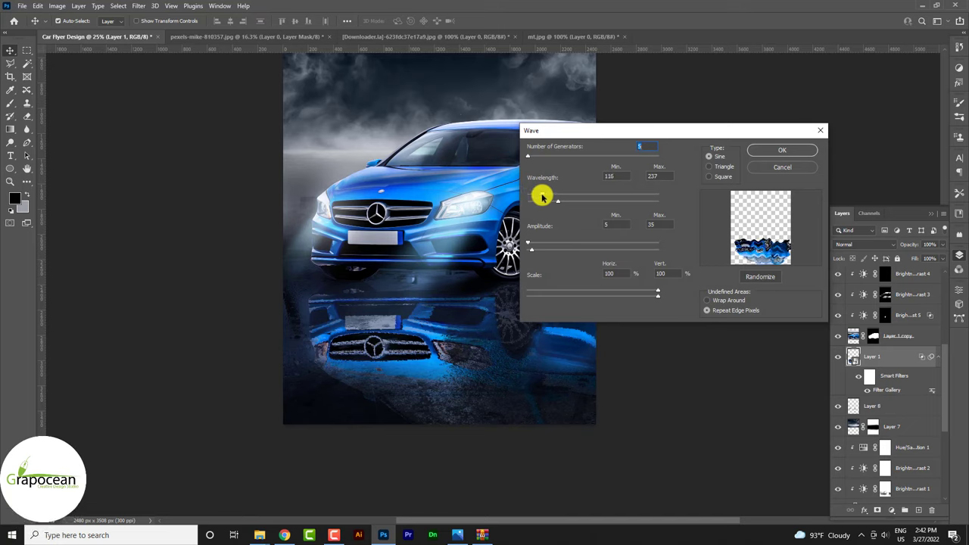
drag(535, 198, 520, 197)
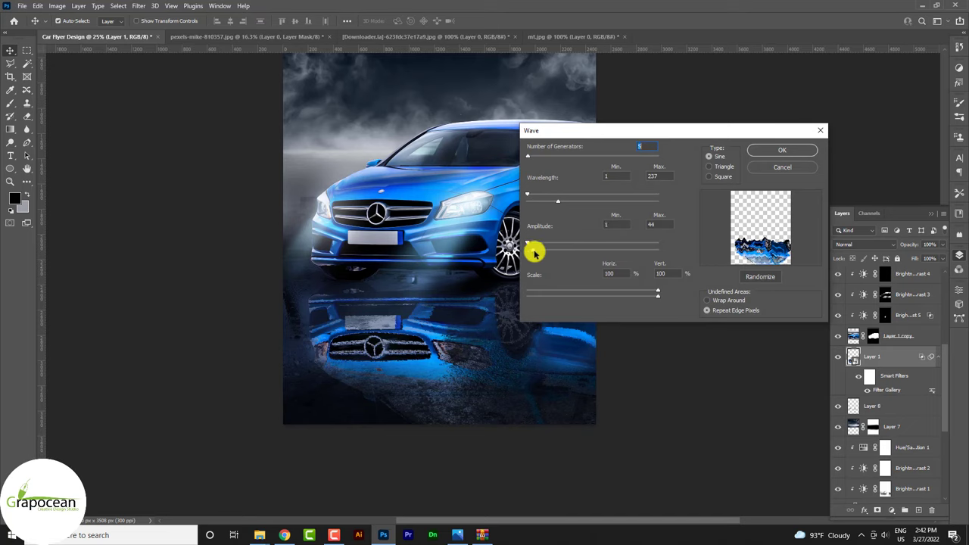
drag(534, 253, 532, 250)
drag(527, 194, 561, 209)
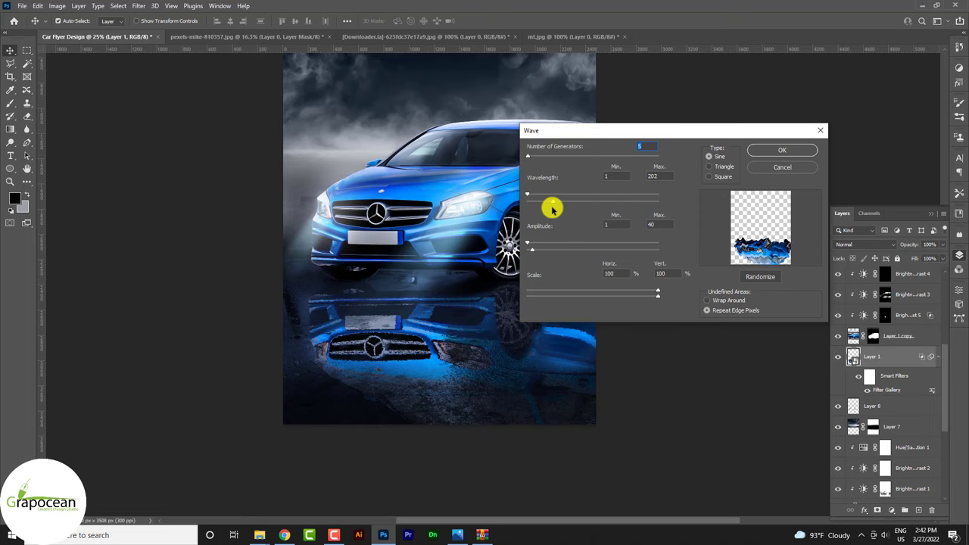
click(782, 149)
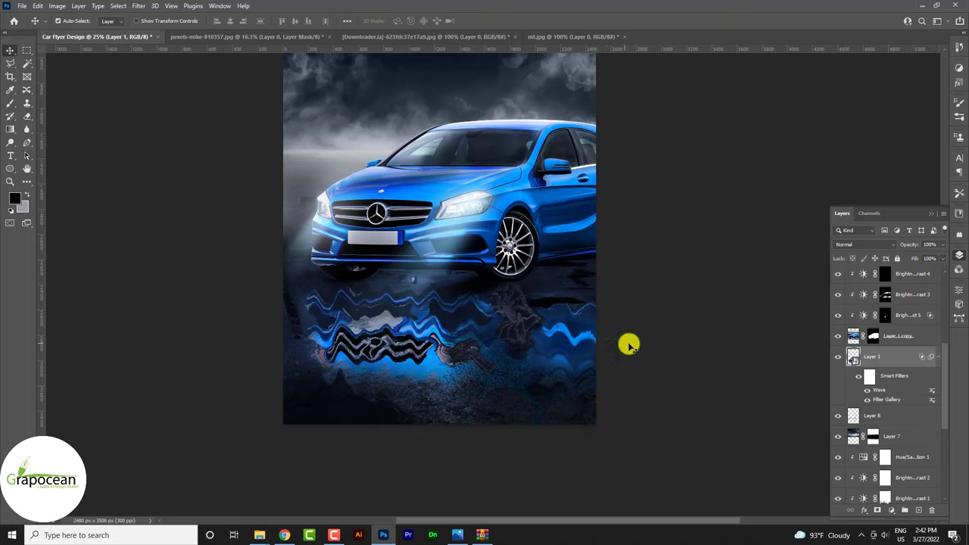
scroll(553, 367, down, 2)
Undo the wave distortion on the reflection.
key(ctrl+z)
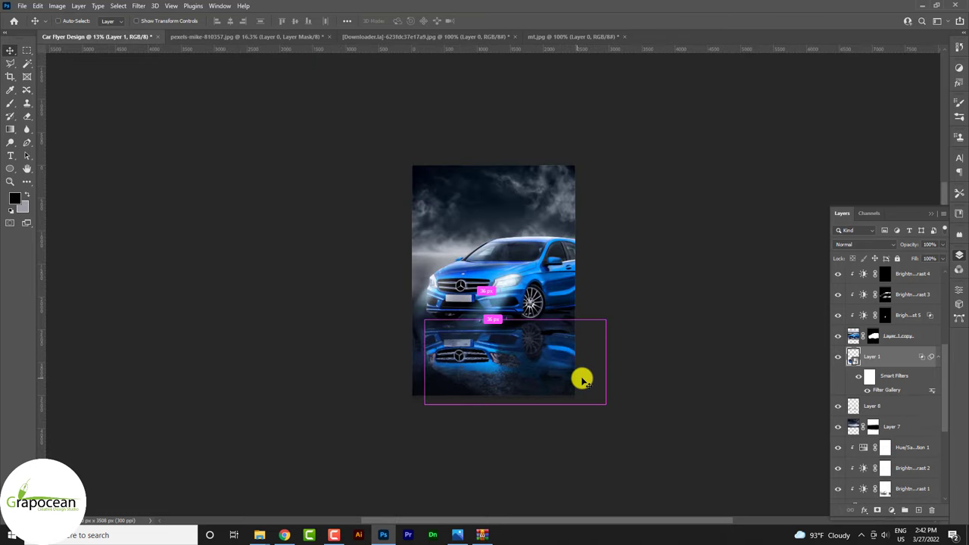
scroll(492, 381, up, 2)
scroll(530, 374, up, 1)
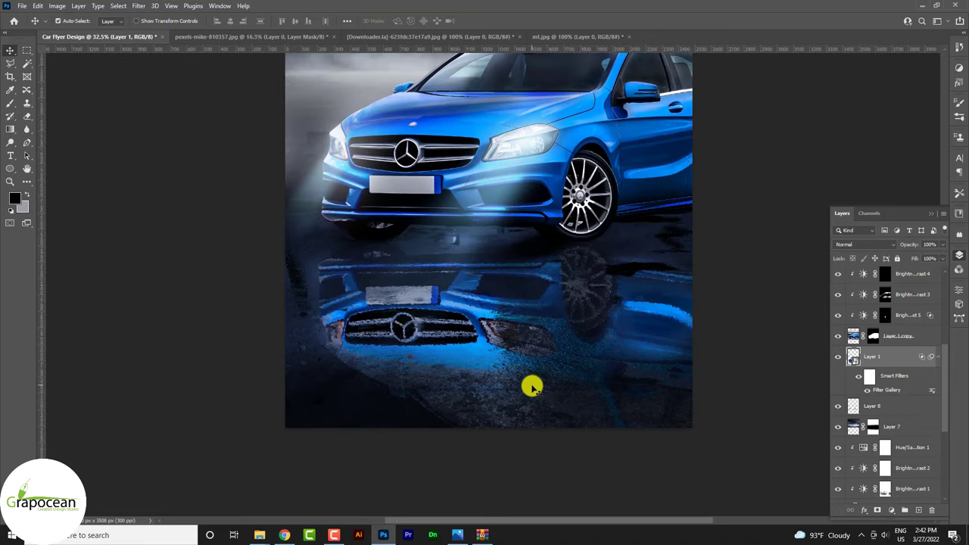
scroll(531, 386, down, 2)
Mask the reflected grille and lower reflection with a large soft black brush at 48% opacity.
click(876, 509)
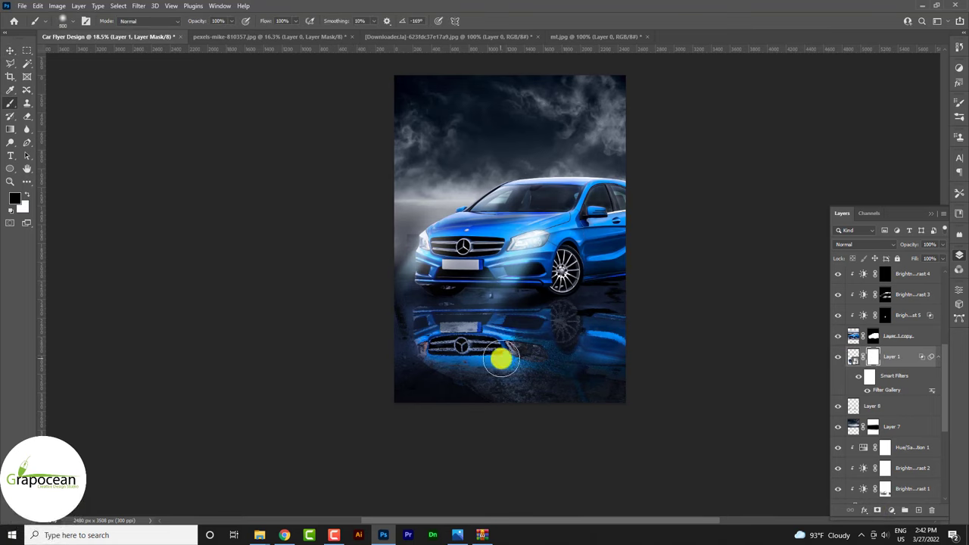
key(])
drag(503, 364, 621, 397)
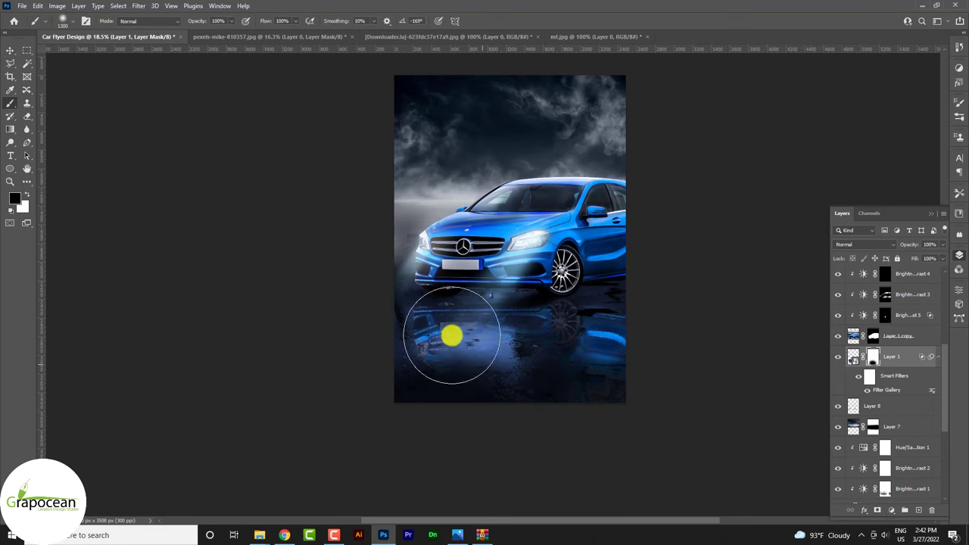
drag(449, 335, 474, 366)
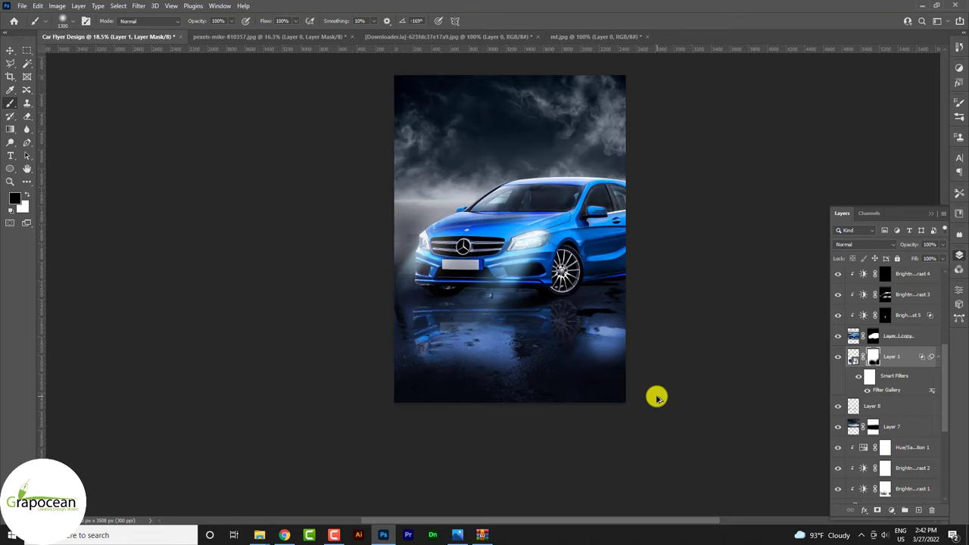
key(ctrl+minus)
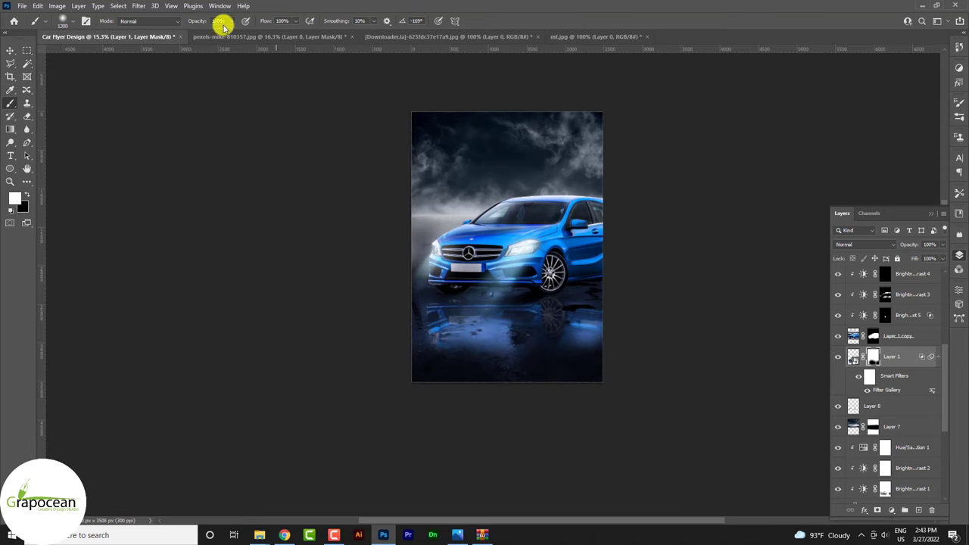
text(48)
scroll(529, 407, up, 2)
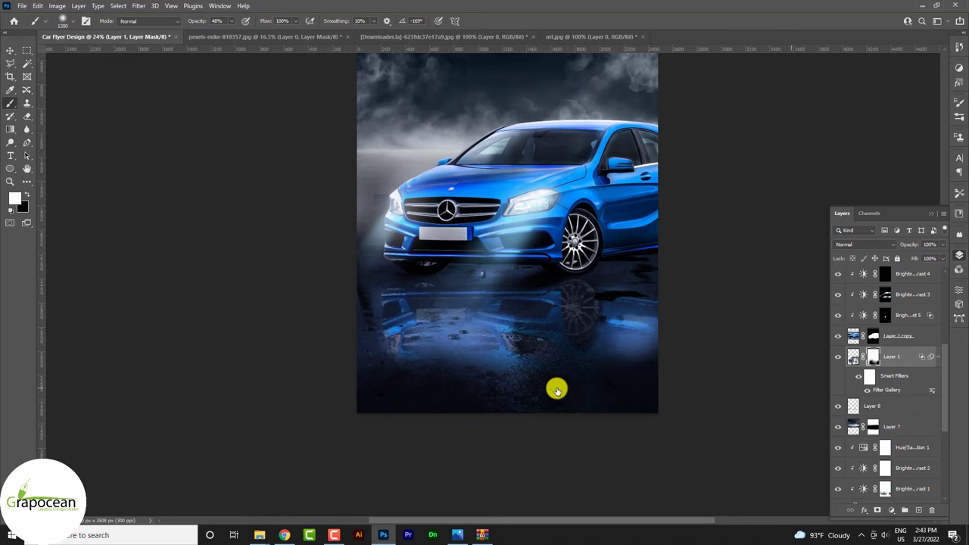
scroll(891, 439, down, 5)
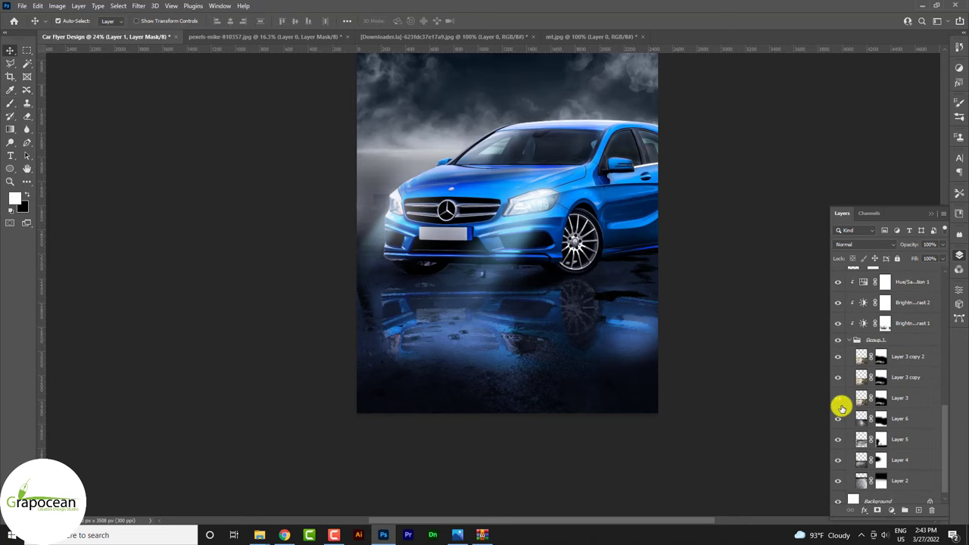
Reposition Layer 6 and scale it down to about 63%.
click(898, 418)
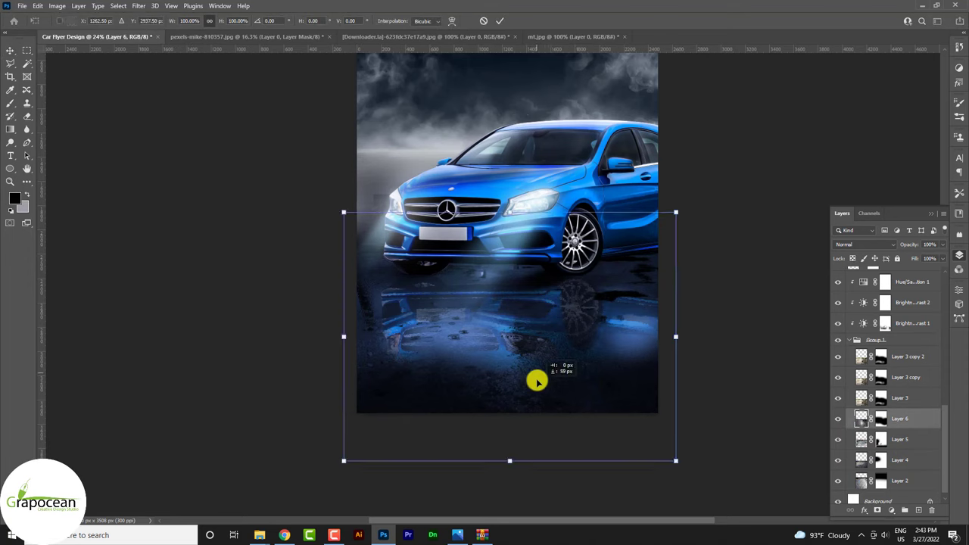
drag(536, 382, 547, 352)
mouse_move(685, 461)
mouse_down()
mouse_move(629, 411)
mouse_move(690, 430)
mouse_up()
click(501, 20)
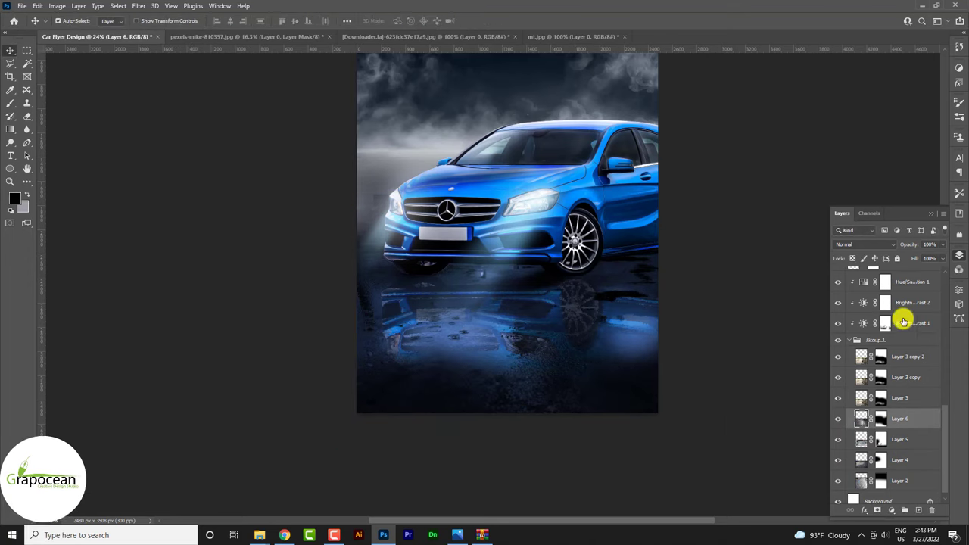
Duplicate Layer 3 into copies 3–5 and drag copy 5 up the layer stack.
click(447, 313)
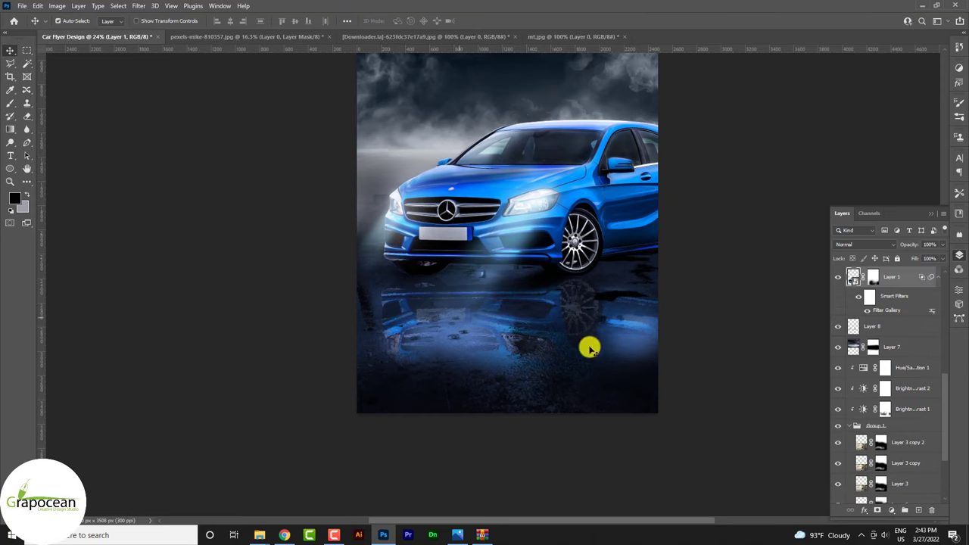
scroll(876, 426, down, 3)
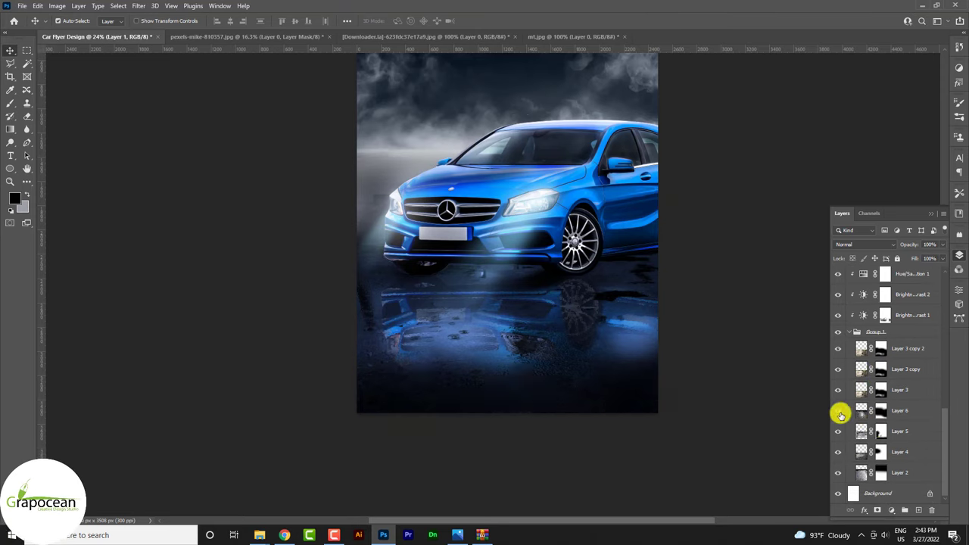
click(899, 392)
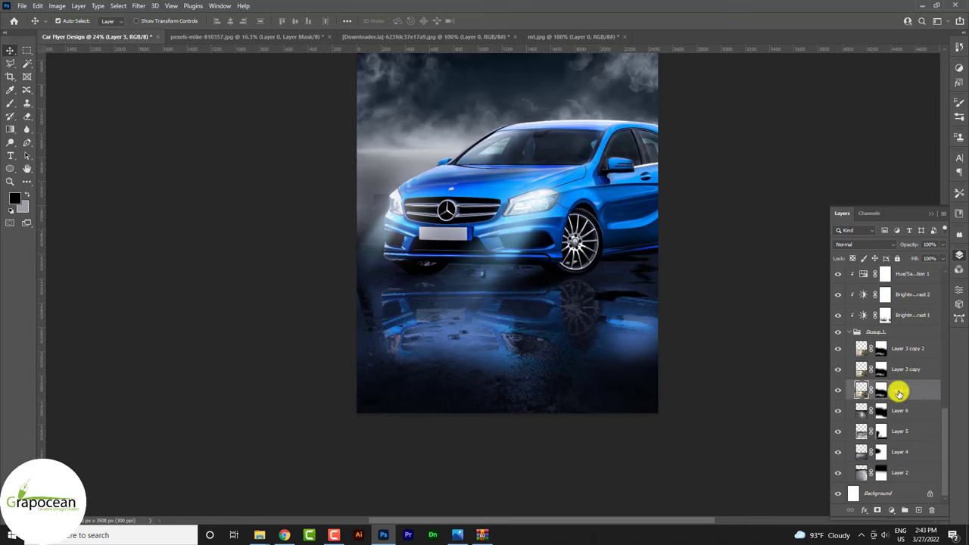
key(ctrl+j)
key(ctrl+j)
key(ctrl+j)
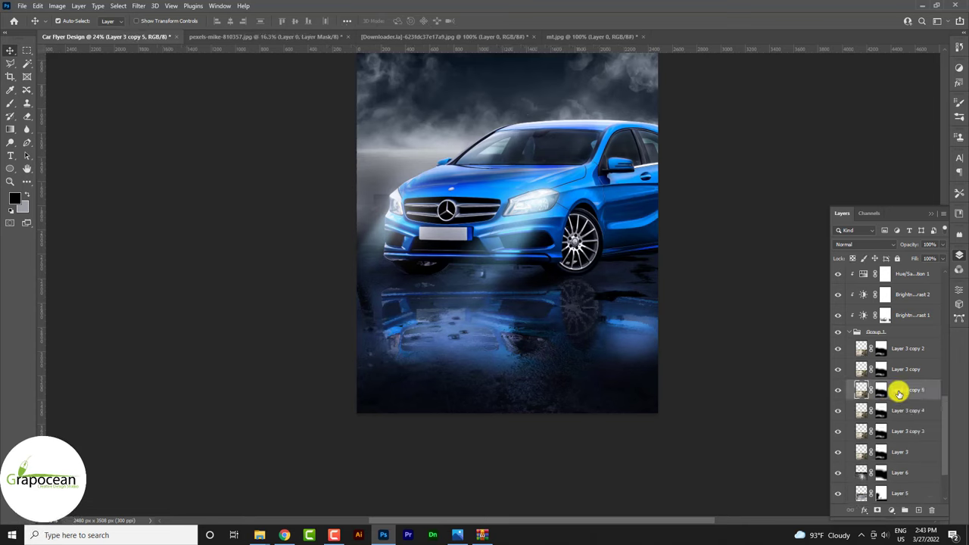
mouse_move(898, 392)
mouse_down()
mouse_move(914, 205)
mouse_move(910, 307)
mouse_up()
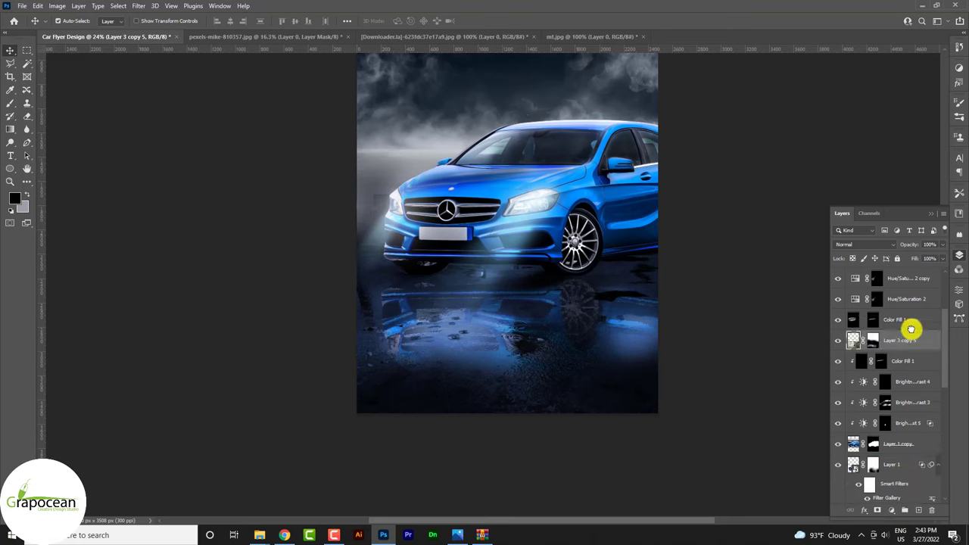
Try Saturation, then set Layer 3 copy 5 to Linear Burn blending.
click(863, 244)
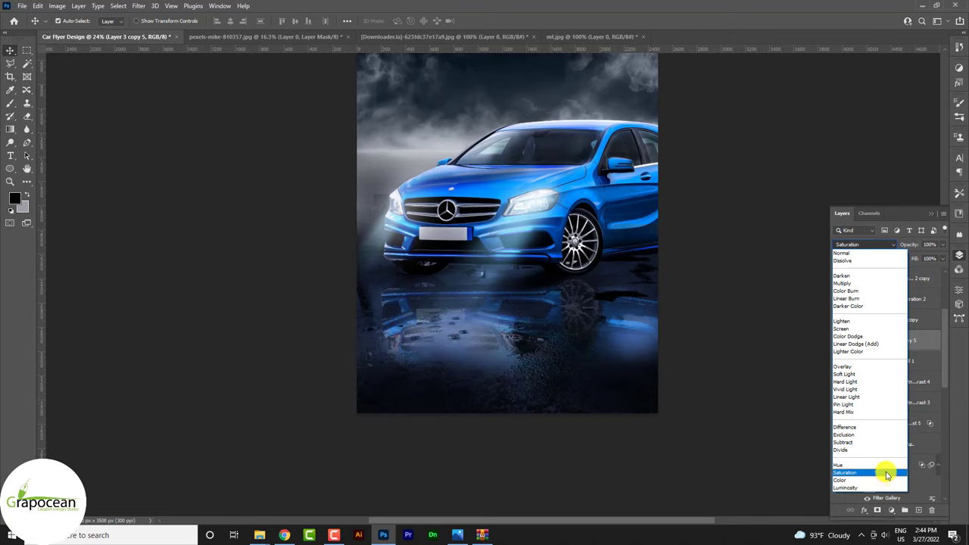
click(887, 474)
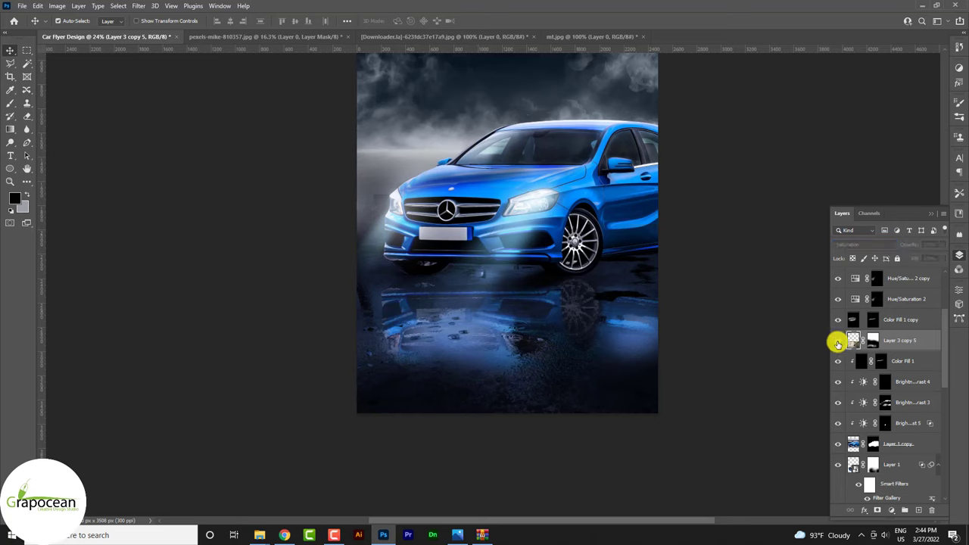
click(861, 244)
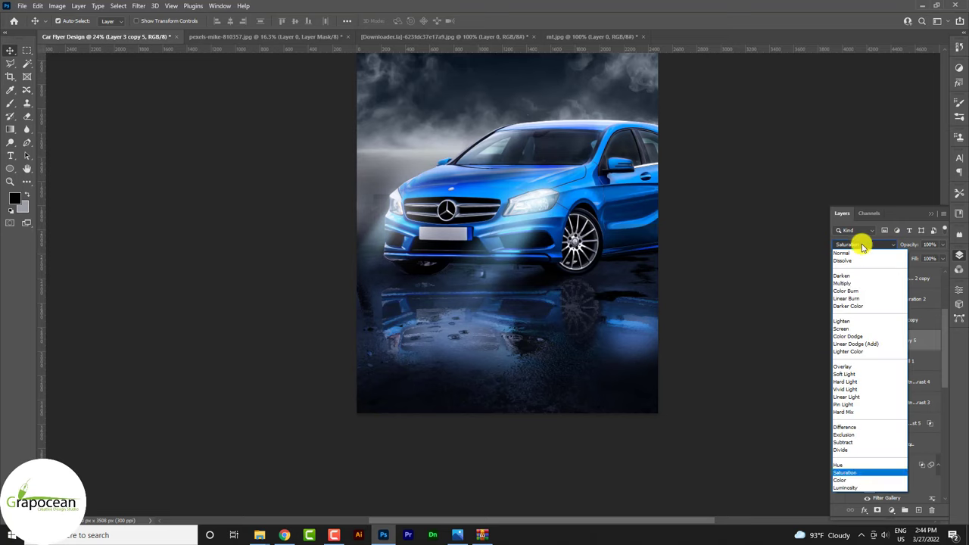
click(861, 300)
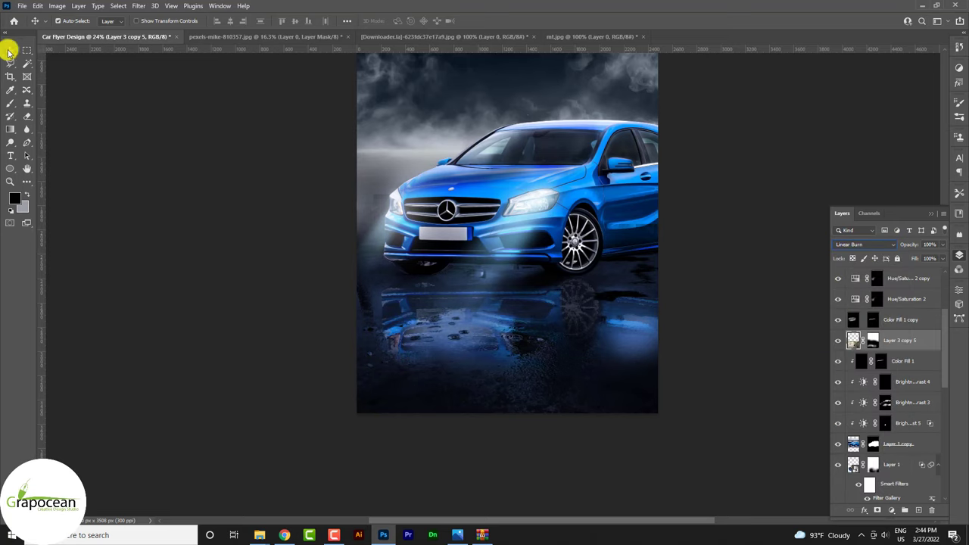
Scroll the Layers panel and select Layer 1.
click(702, 382)
scroll(702, 383, down, 3)
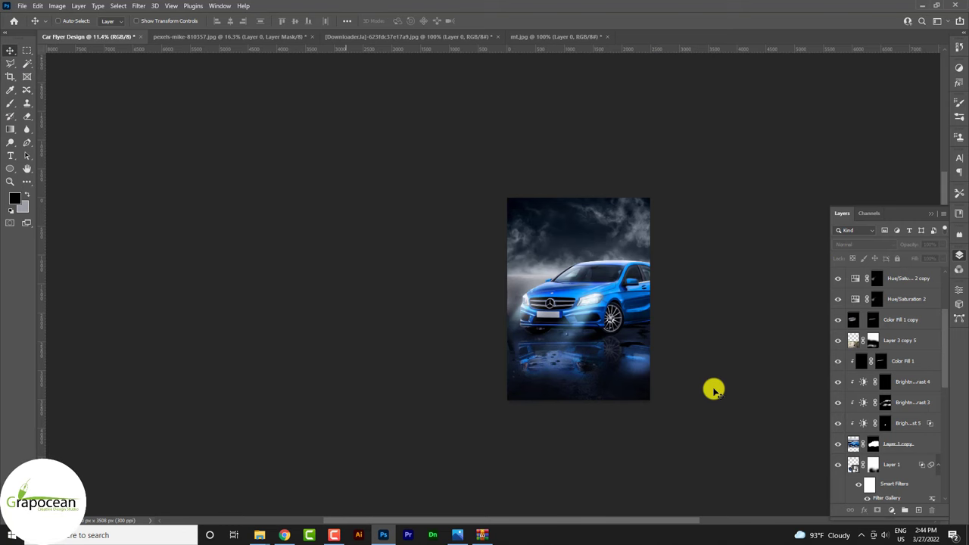
scroll(713, 389, up, 1)
scroll(638, 372, up, 1)
scroll(555, 372, up, 3)
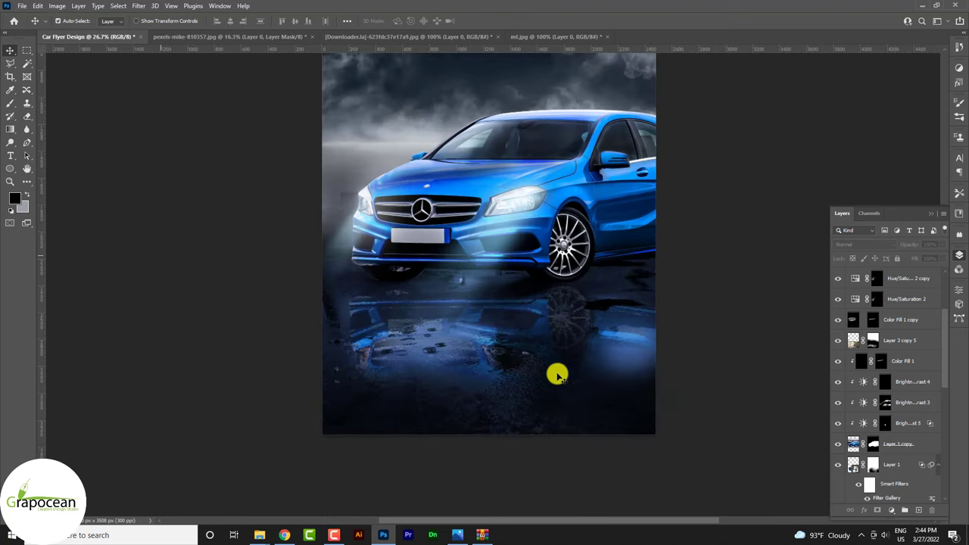
scroll(551, 371, up, 1)
scroll(550, 371, up, 1)
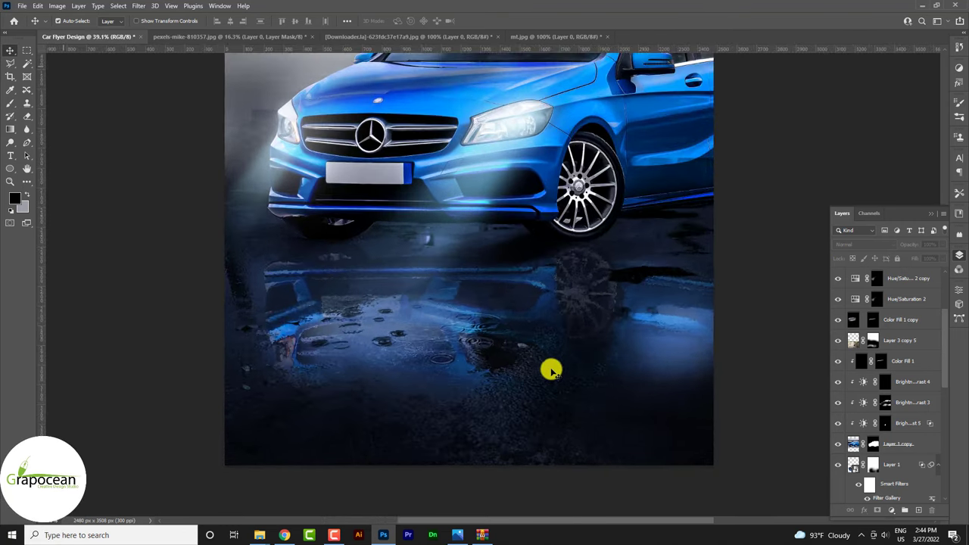
click(902, 469)
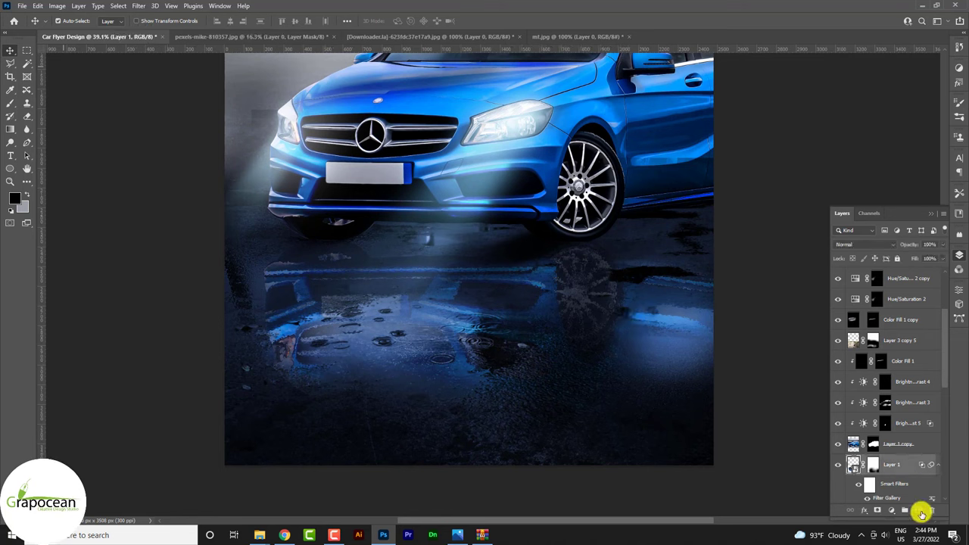
Set up the Brush tool with size 1300 px and hardness 4%.
click(11, 114)
right_click(610, 274)
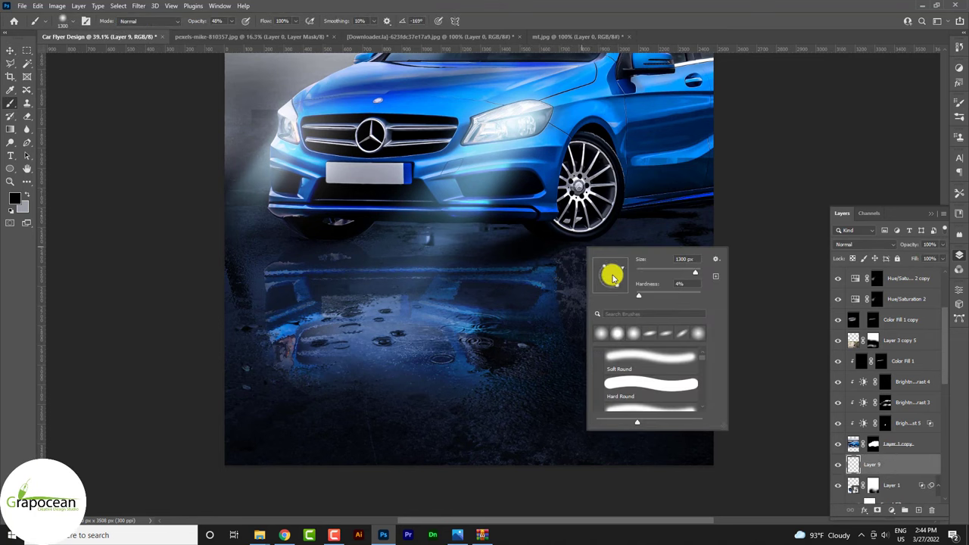
click(624, 217)
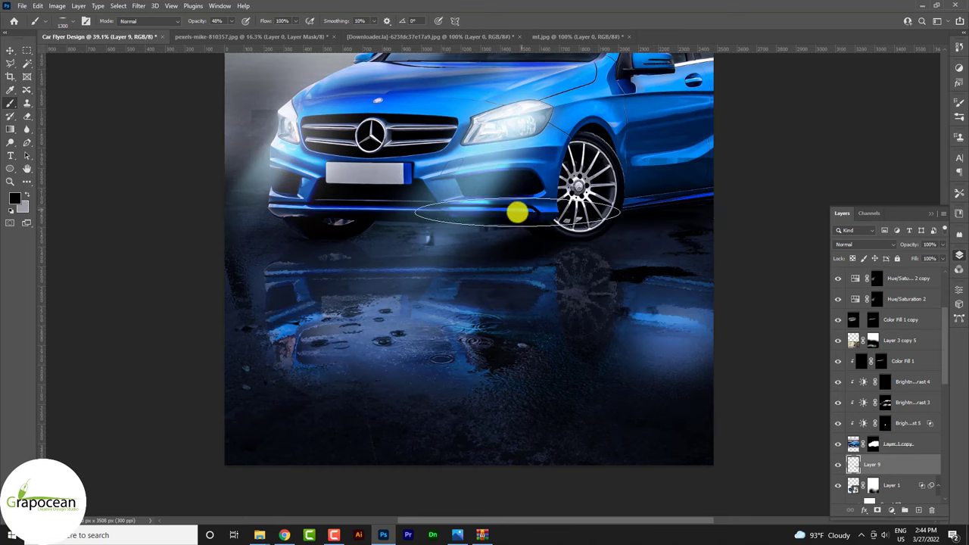
scroll(625, 333, down, 3)
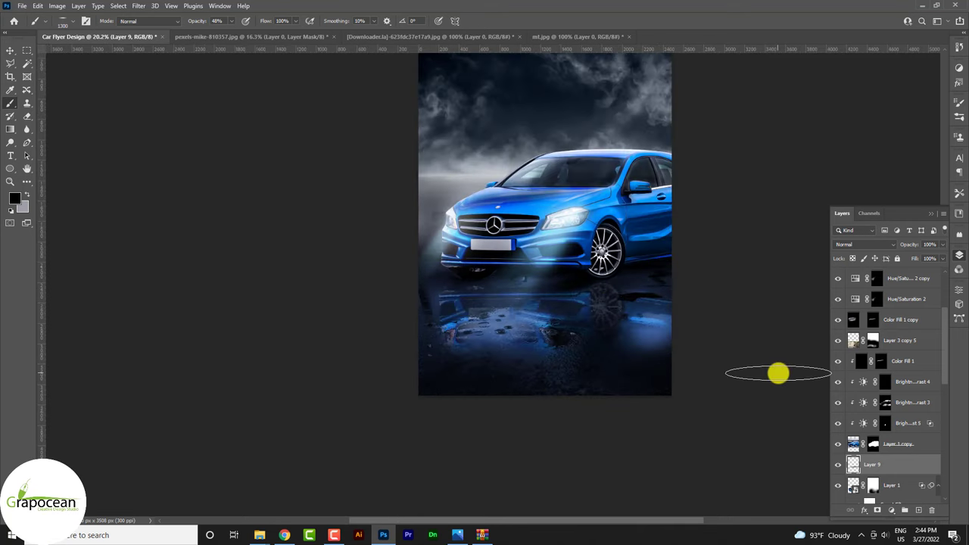
scroll(778, 372, down, 1)
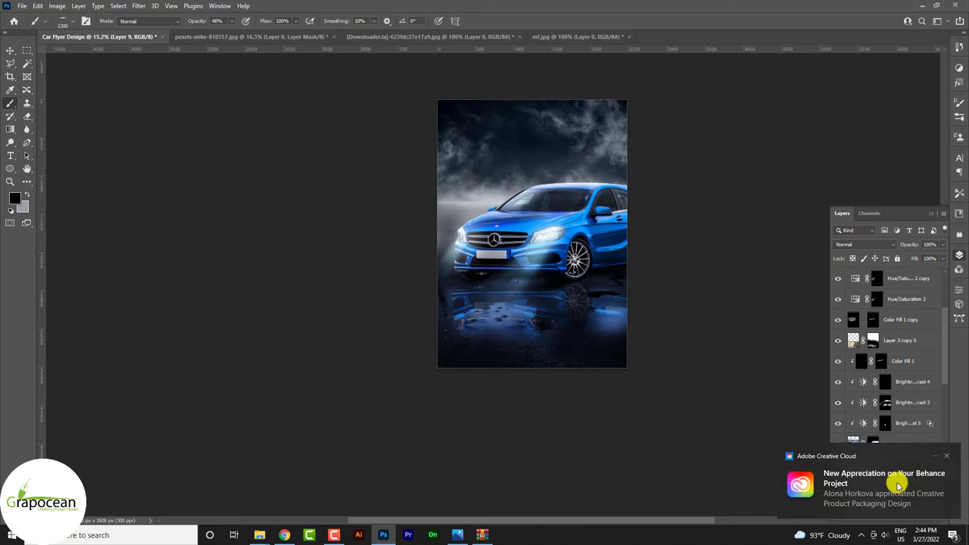
Dismiss the Creative Cloud notification and reselect Layer 1 with the Move tool.
click(946, 455)
scroll(558, 331, up, 1)
scroll(580, 359, up, 1)
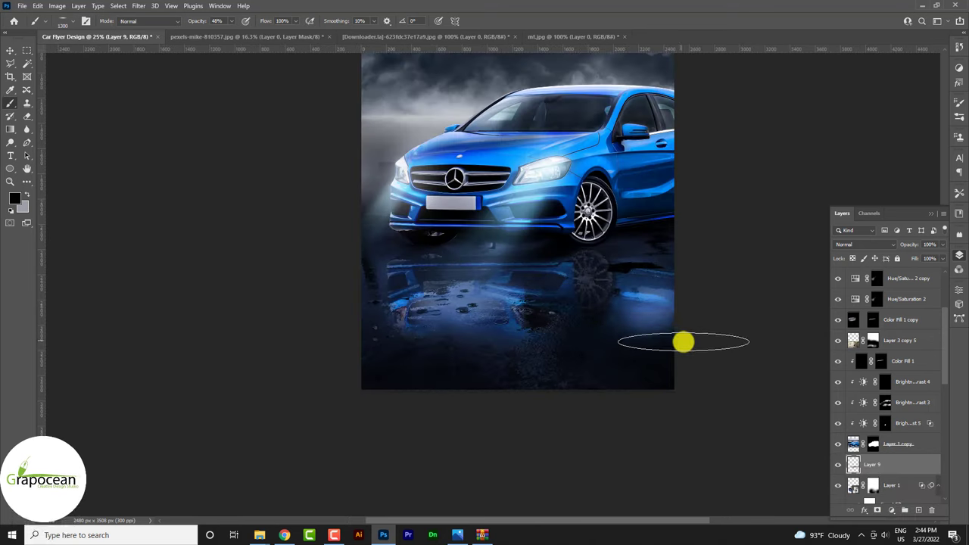
scroll(697, 346, down, 2)
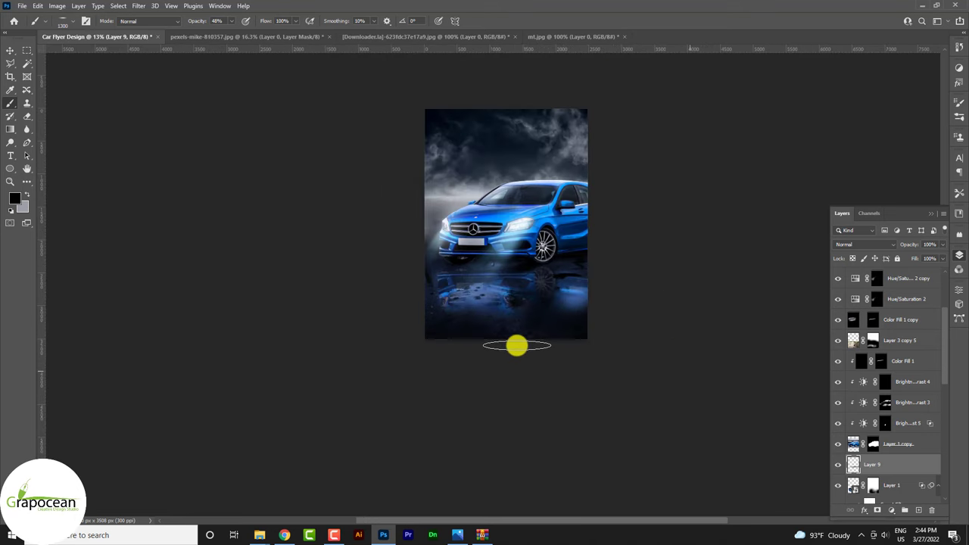
click(10, 49)
scroll(631, 283, up, 3)
click(631, 283)
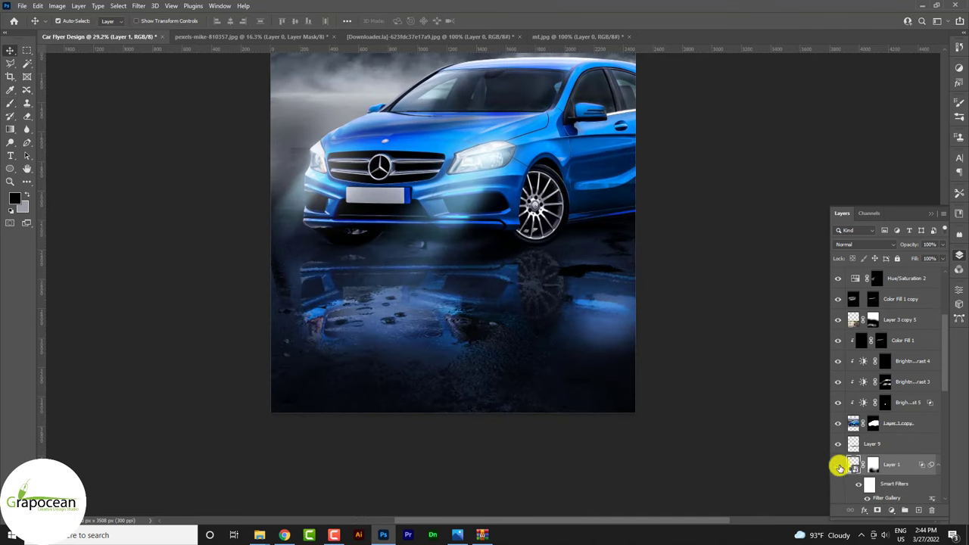
Puppet Warp Layer 1's reflection with left and right pins, bending the right side upward.
click(37, 5)
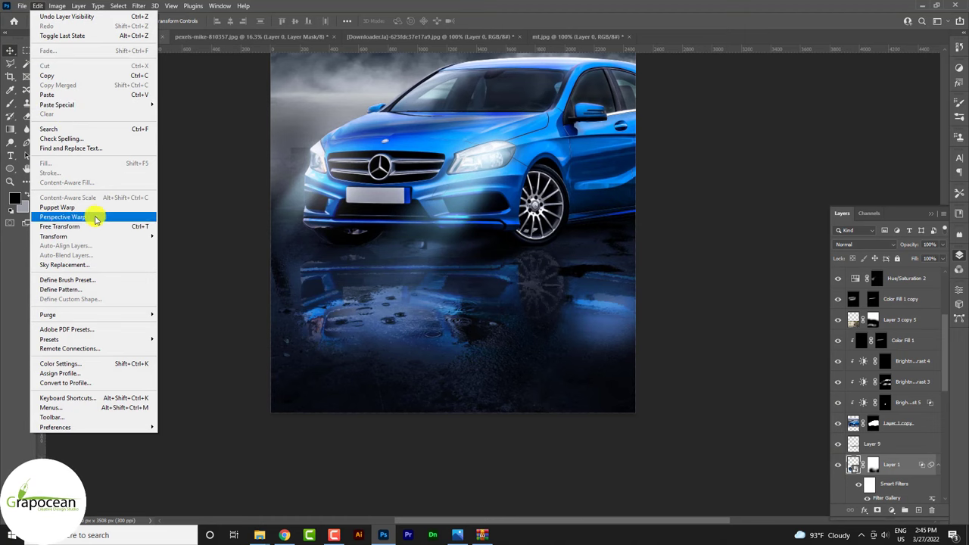
click(69, 206)
click(631, 271)
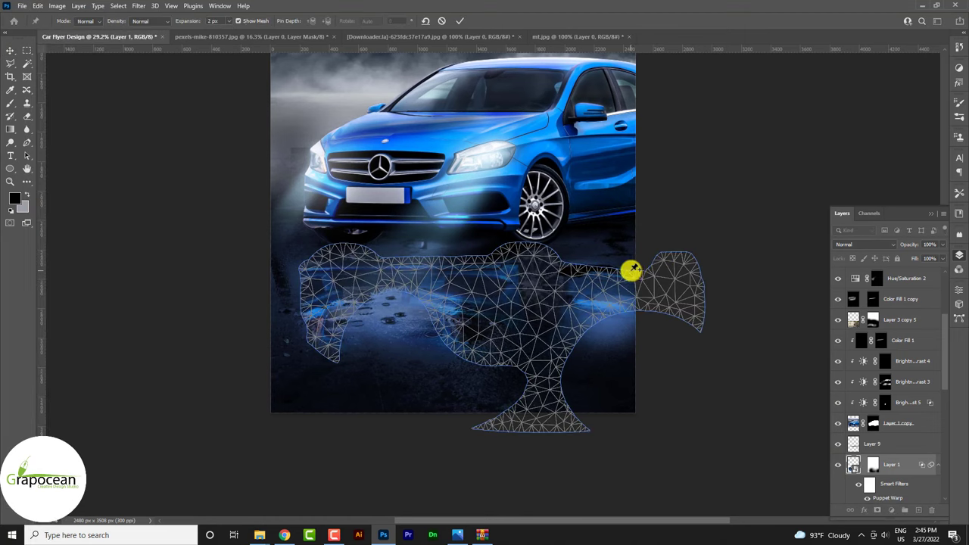
click(344, 246)
mouse_move(632, 272)
mouse_down()
mouse_move(637, 227)
mouse_move(638, 245)
mouse_up()
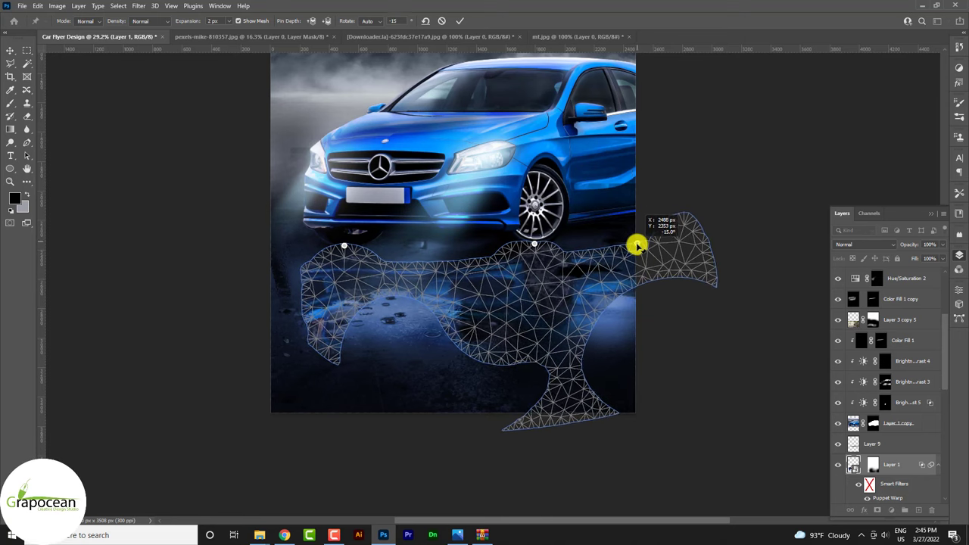
click(459, 20)
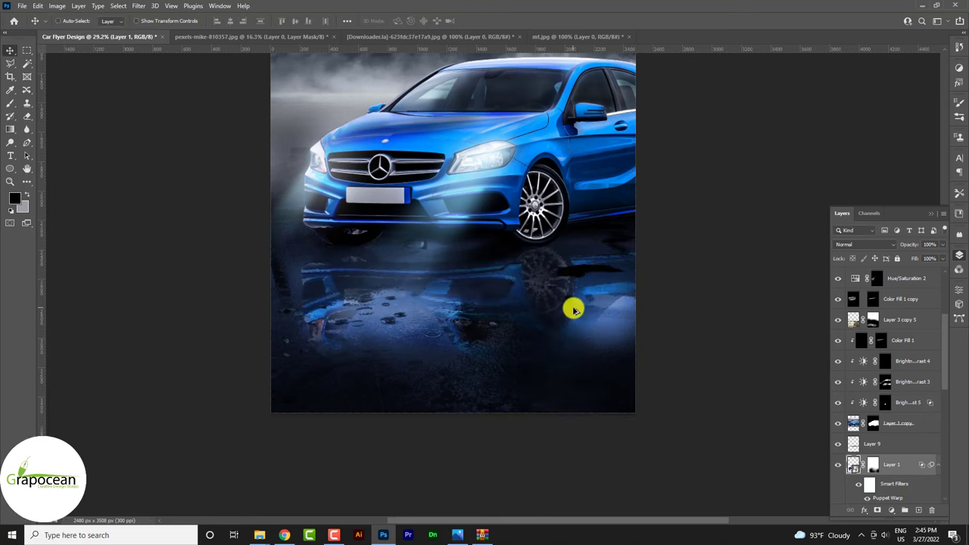
Select the rain-puddle layer, Layer 3 copy 5.
scroll(598, 318, down, 2)
scroll(603, 320, down, 2)
scroll(583, 318, up, 2)
scroll(514, 325, up, 3)
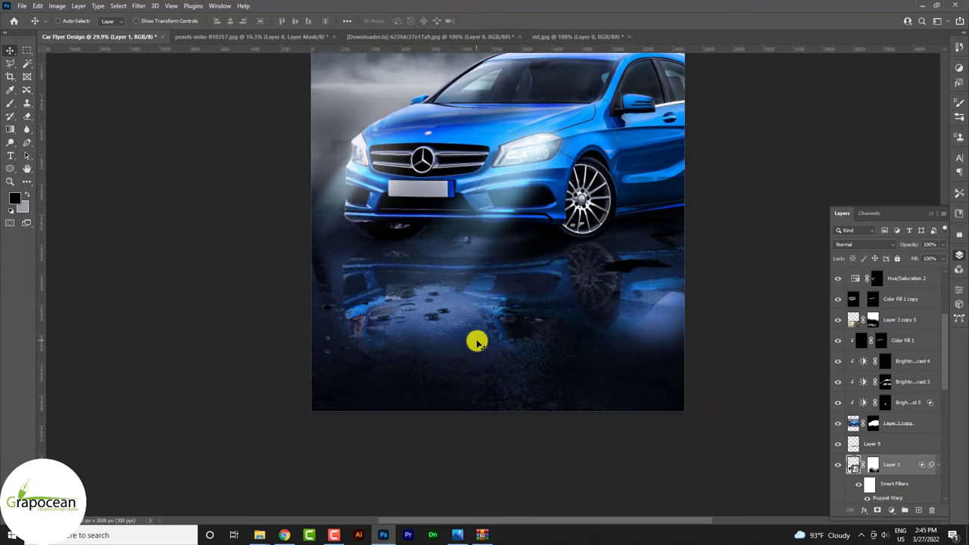
scroll(471, 339, up, 2)
click(449, 294)
Shift the rain puddle slightly and toggle its visibility to compare.
drag(449, 293, 481, 320)
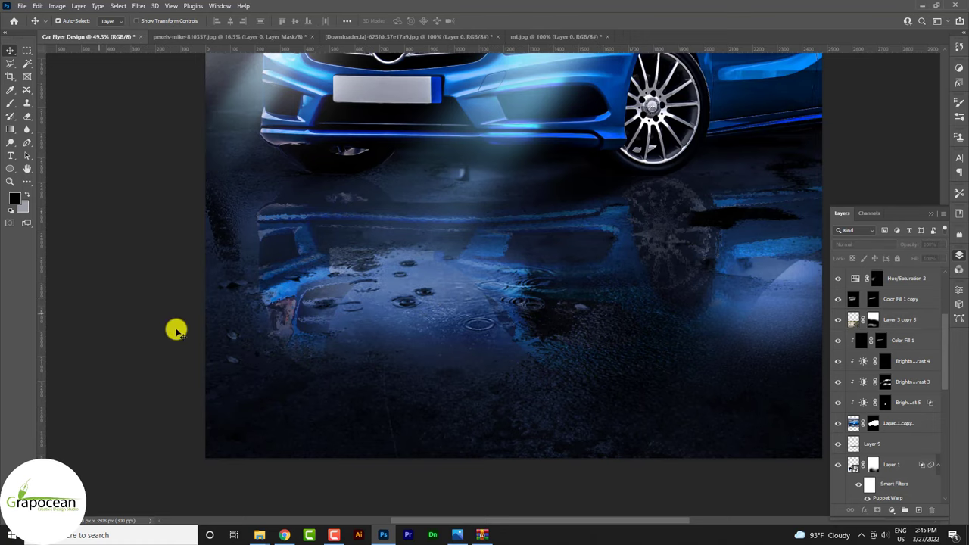
scroll(426, 296, down, 3)
click(837, 319)
click(837, 320)
click(837, 319)
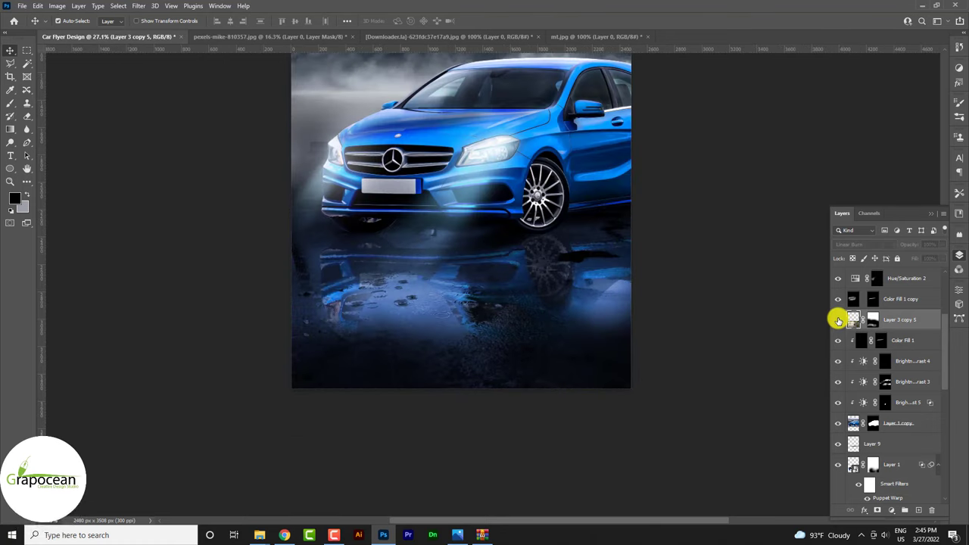
scroll(795, 330, down, 3)
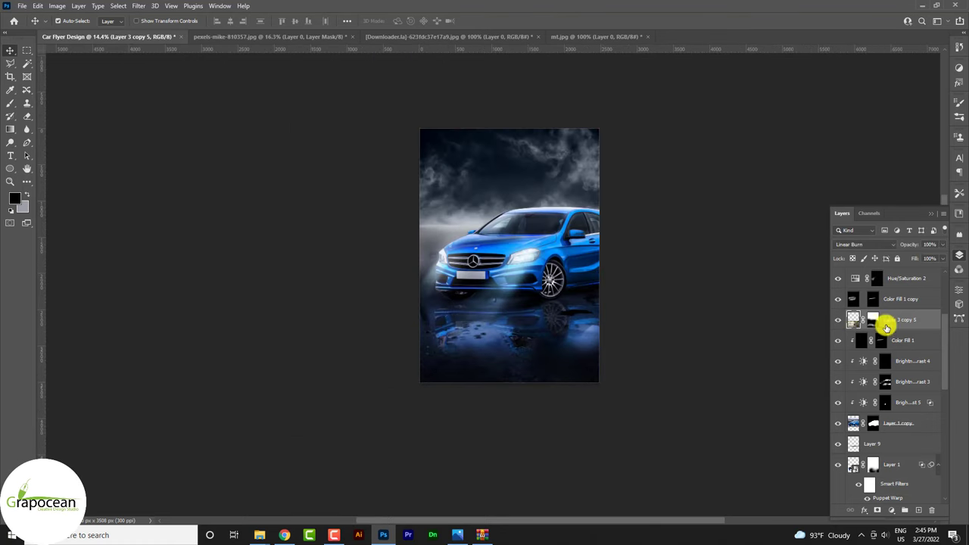
Add a Brightness/Contrast adjustment (brightness −5, contrast 64) clipped to the puddle layer.
click(891, 509)
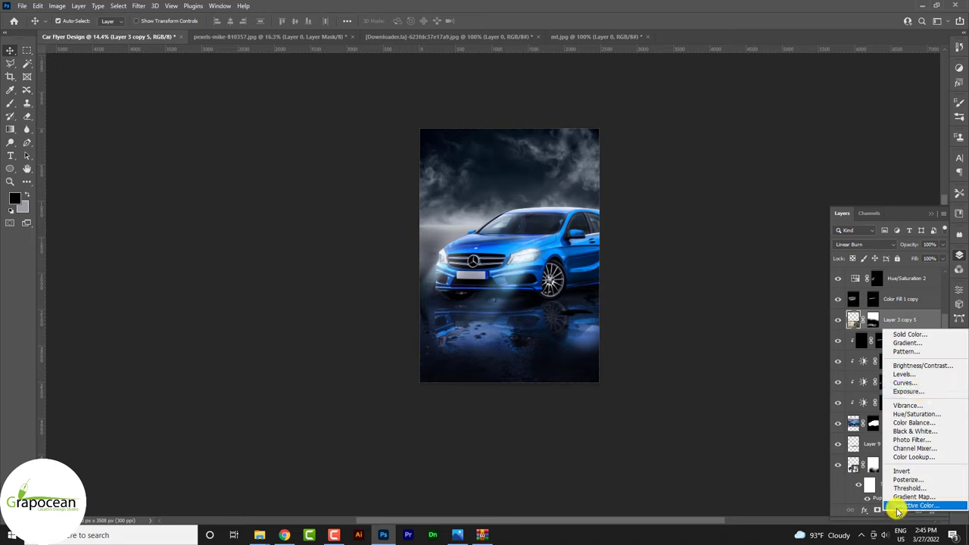
click(919, 366)
mouse_move(882, 274)
mouse_down()
mouse_move(868, 277)
mouse_move(907, 272)
mouse_move(826, 290)
mouse_move(918, 297)
mouse_move(880, 275)
mouse_up()
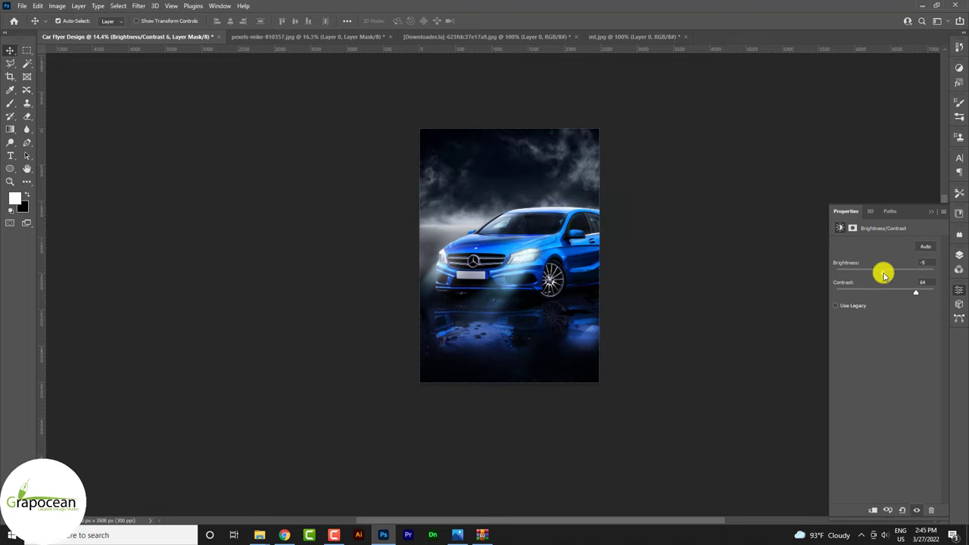
click(959, 257)
right_click(908, 321)
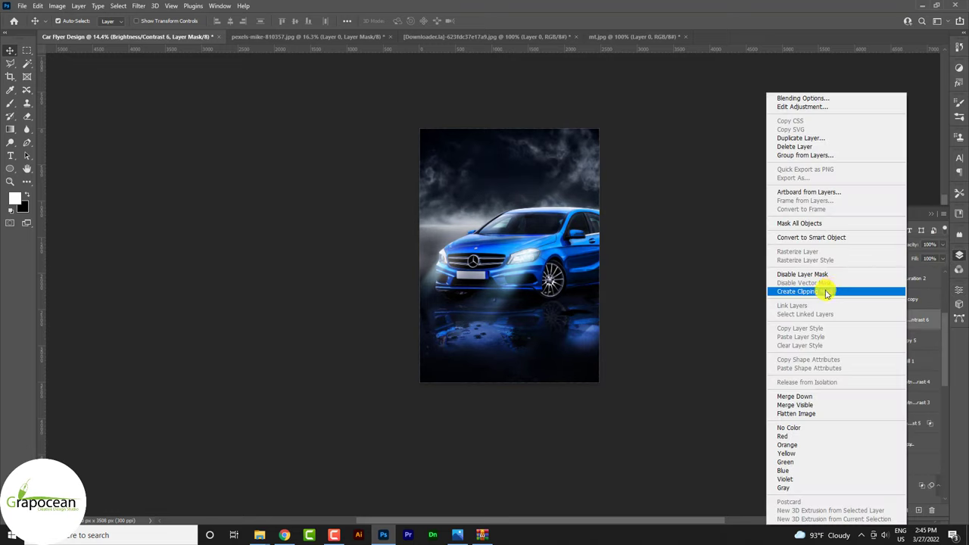
click(825, 293)
drag(452, 349, 488, 380)
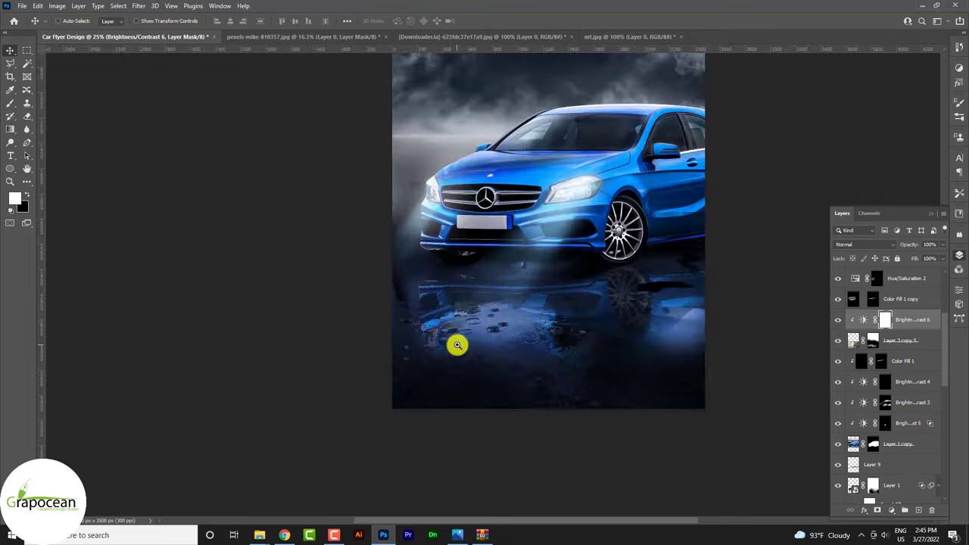
scroll(488, 381, down, 1)
scroll(488, 381, down, 1)
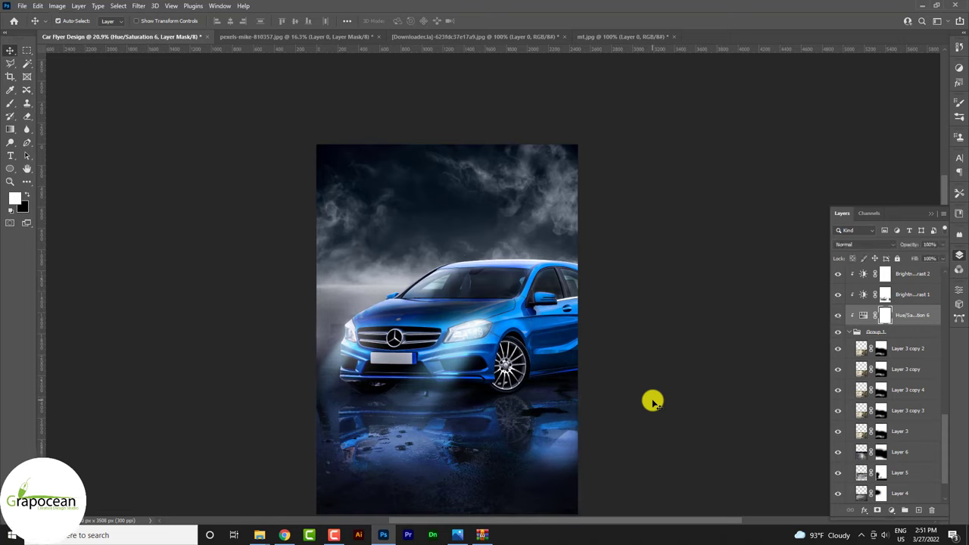
Shift the Hue/Saturation 6 tint to blue, lighten it, and mask it back so the dark clouds return.
key(ctrl+comma)
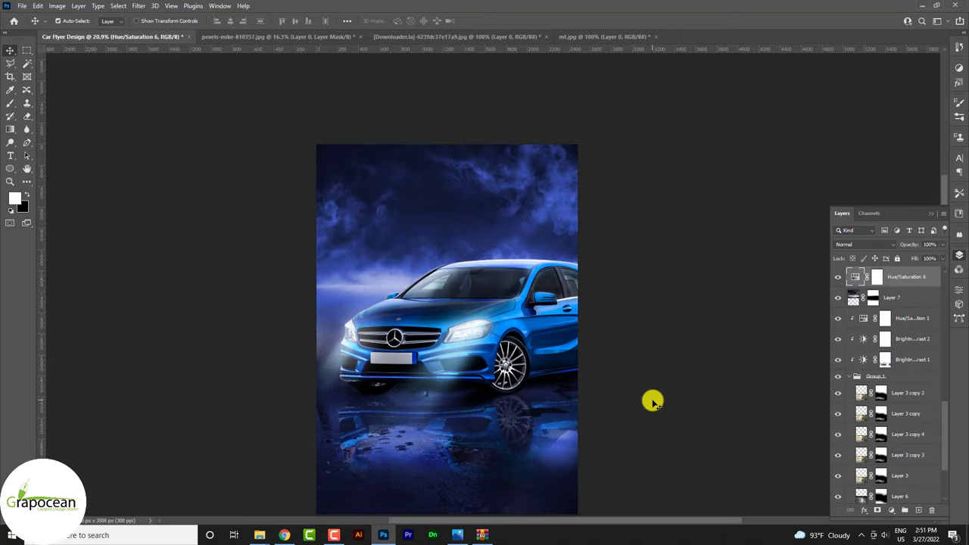
double_click(891, 276)
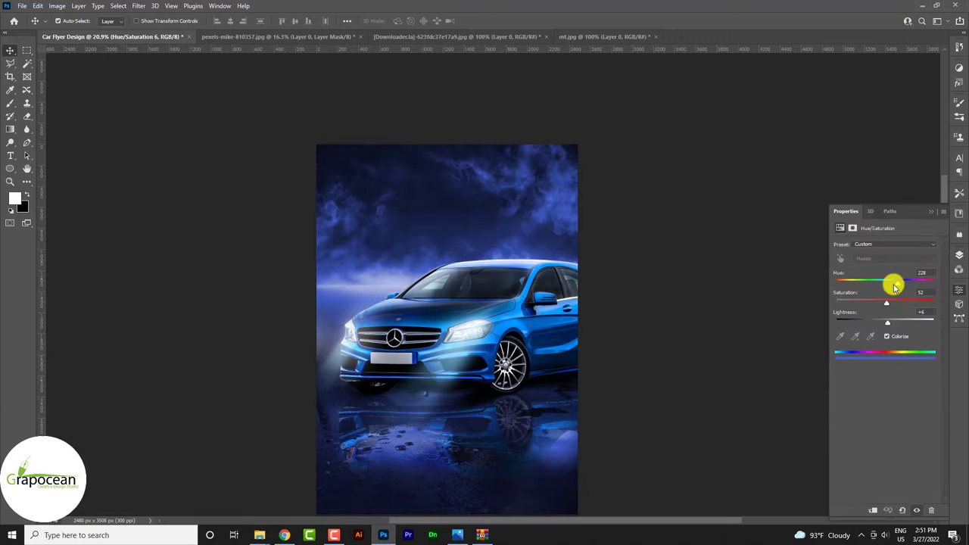
drag(891, 281, 897, 285)
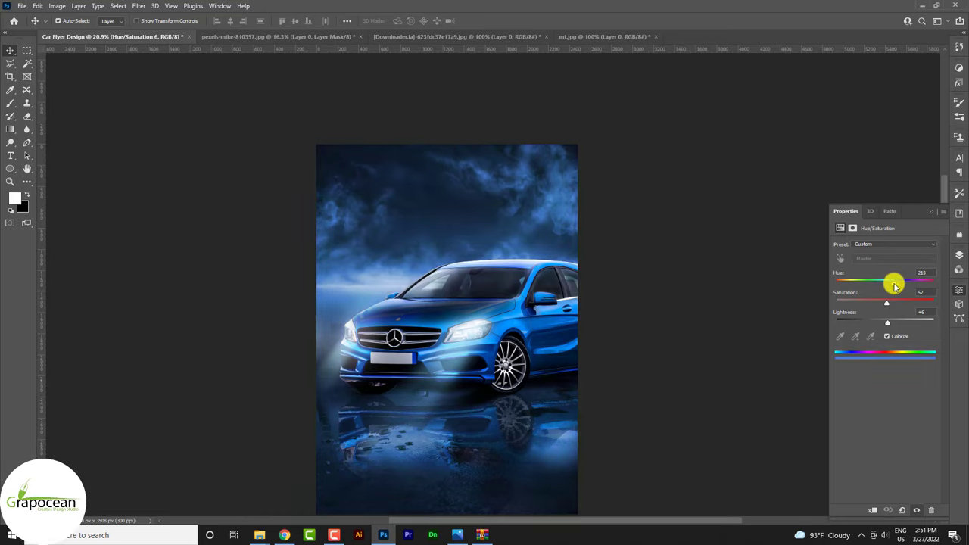
drag(902, 323, 921, 325)
click(929, 215)
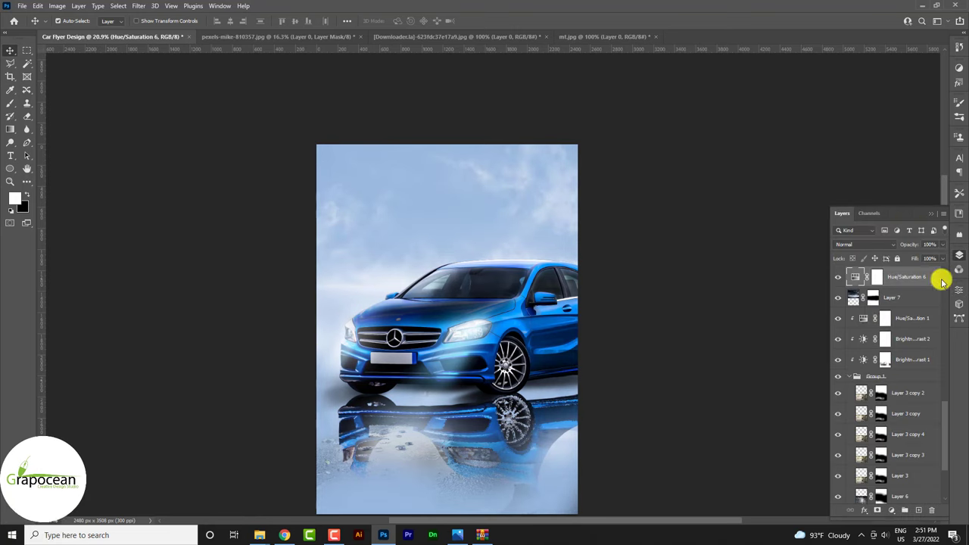
click(875, 278)
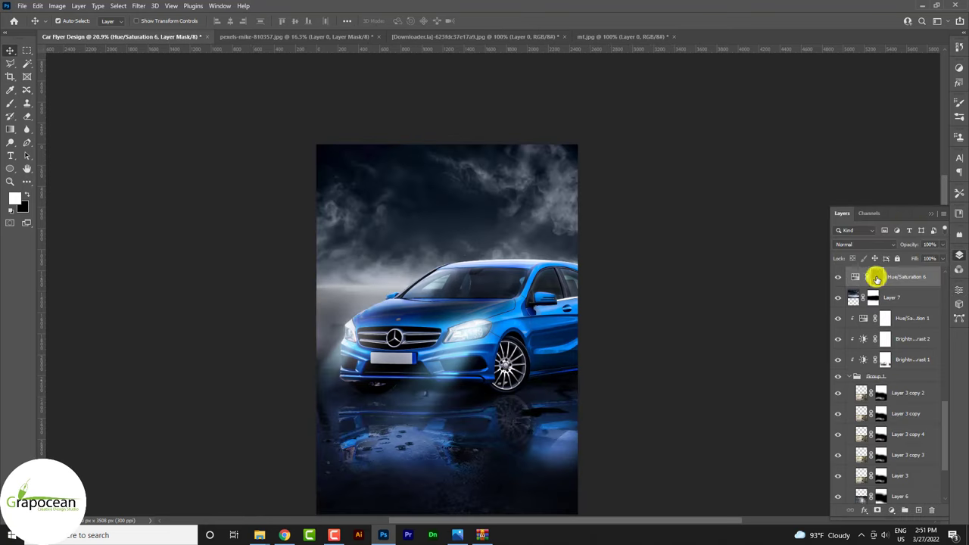
Switch to the Brush tool and pick a fire-shaped brush preset.
right_click(9, 106)
click(68, 103)
click(63, 20)
scroll(107, 179, down, 2)
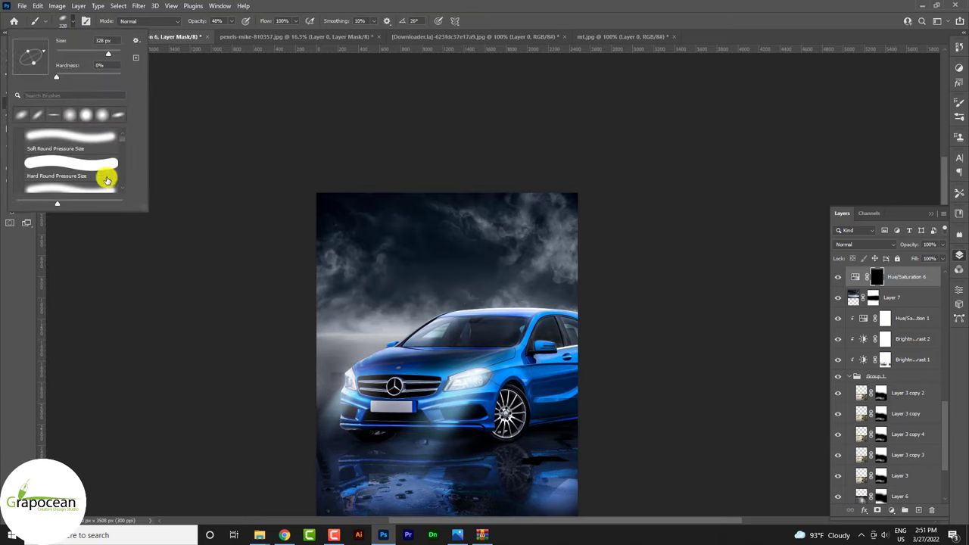
scroll(122, 151, down, 2)
scroll(119, 182, down, 2)
scroll(119, 169, down, 2)
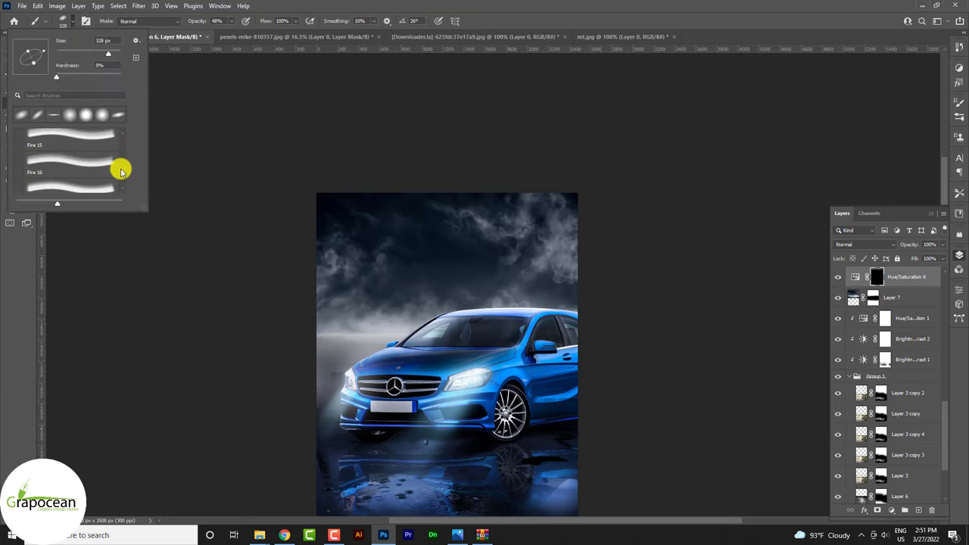
scroll(121, 168, down, 2)
scroll(121, 168, down, 5)
scroll(75, 164, up, 3)
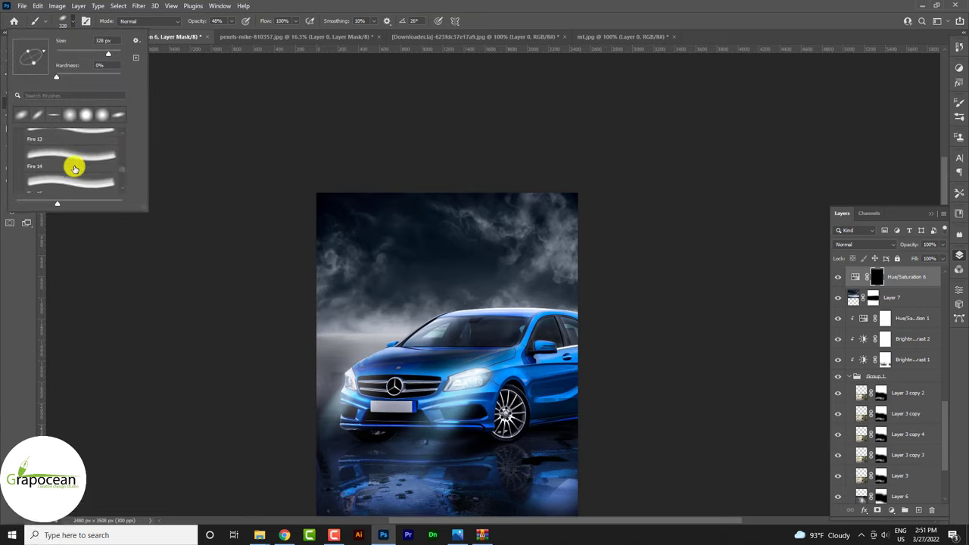
scroll(72, 165, up, 3)
scroll(71, 164, up, 2)
scroll(74, 168, up, 2)
click(74, 168)
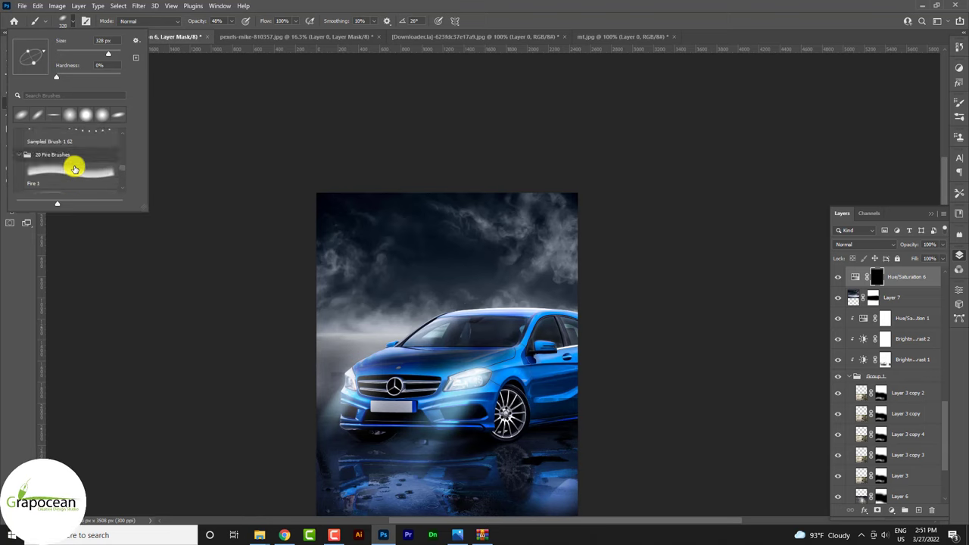
click(389, 260)
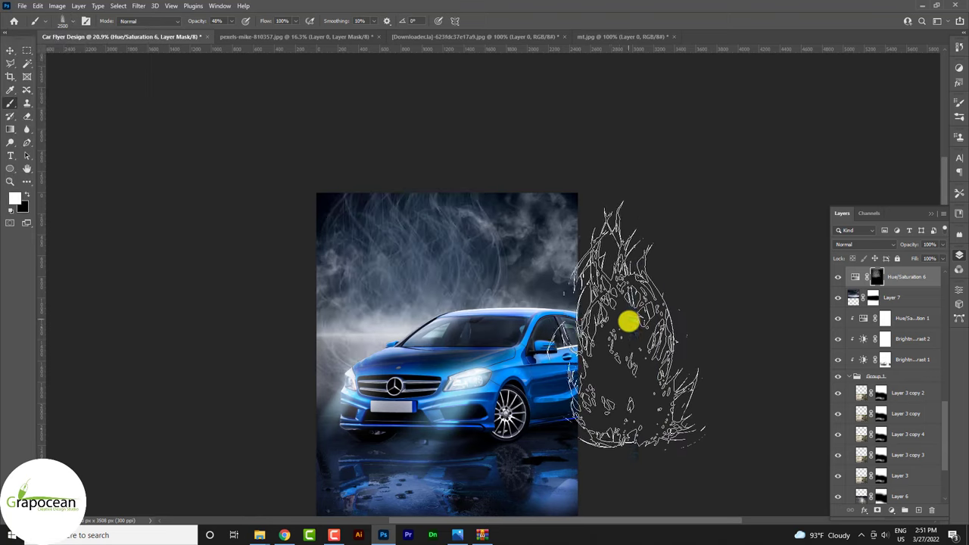
Swap the brush for a fog brush preset.
click(67, 21)
scroll(97, 173, down, 4)
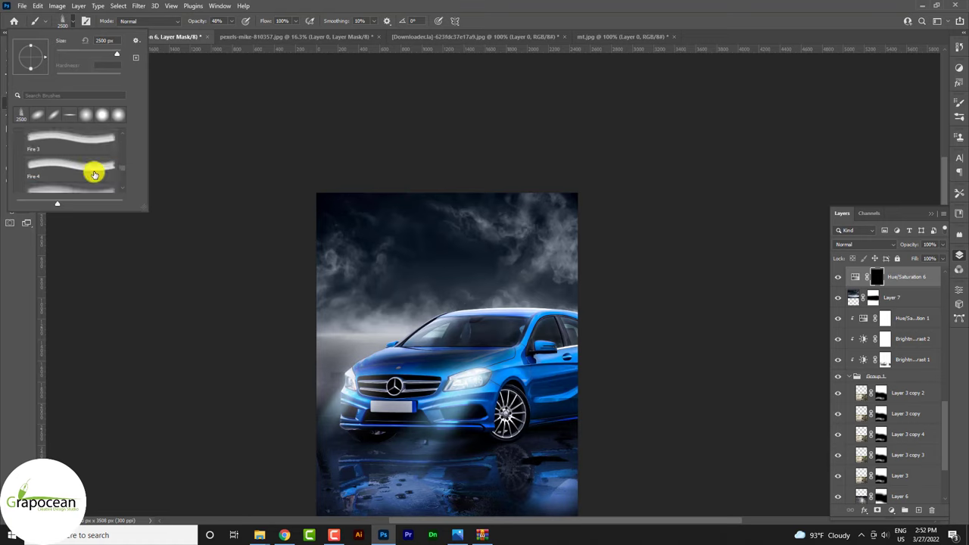
scroll(95, 173, down, 4)
scroll(93, 171, down, 4)
scroll(91, 169, down, 3)
click(92, 170)
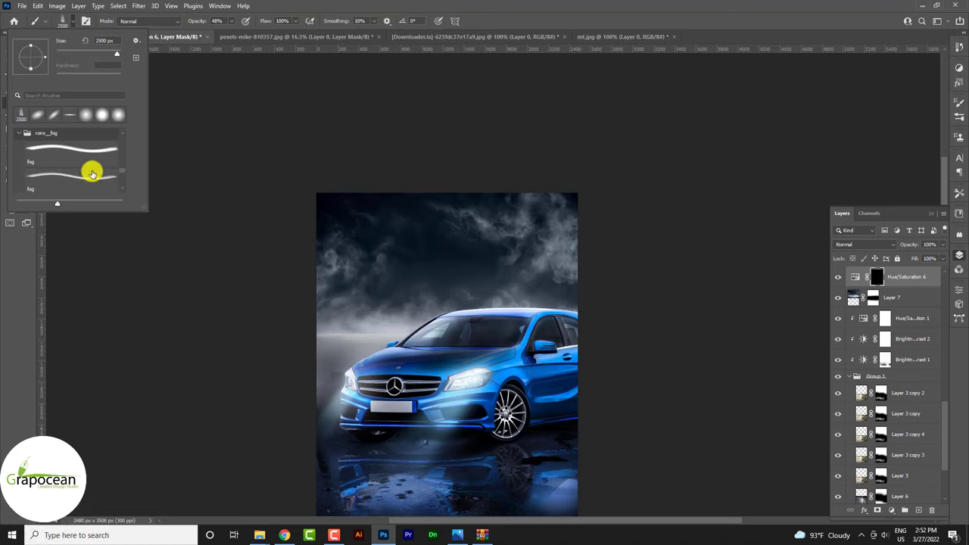
click(379, 269)
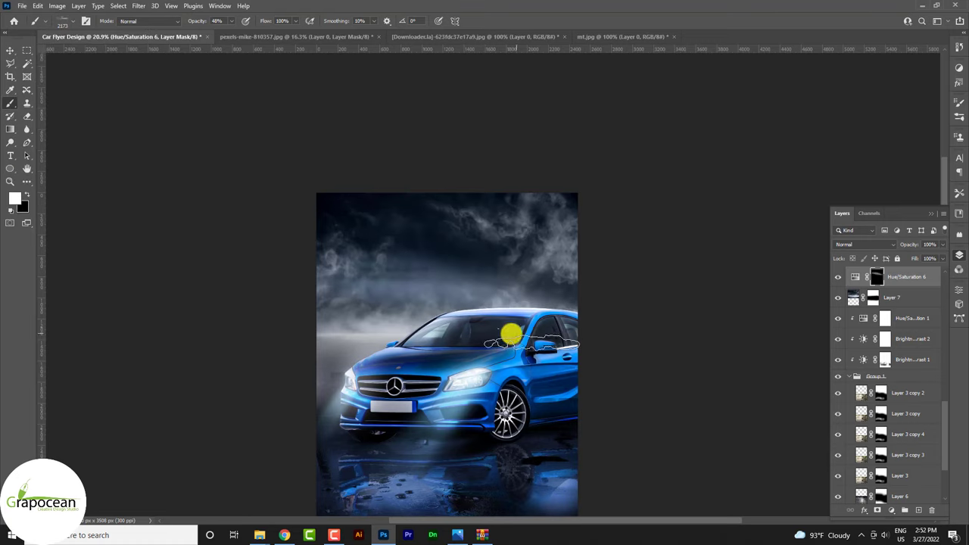
Paint the mask over the roof haze, windshield glare and road glow, using an 800 px brush.
drag(511, 333, 509, 296)
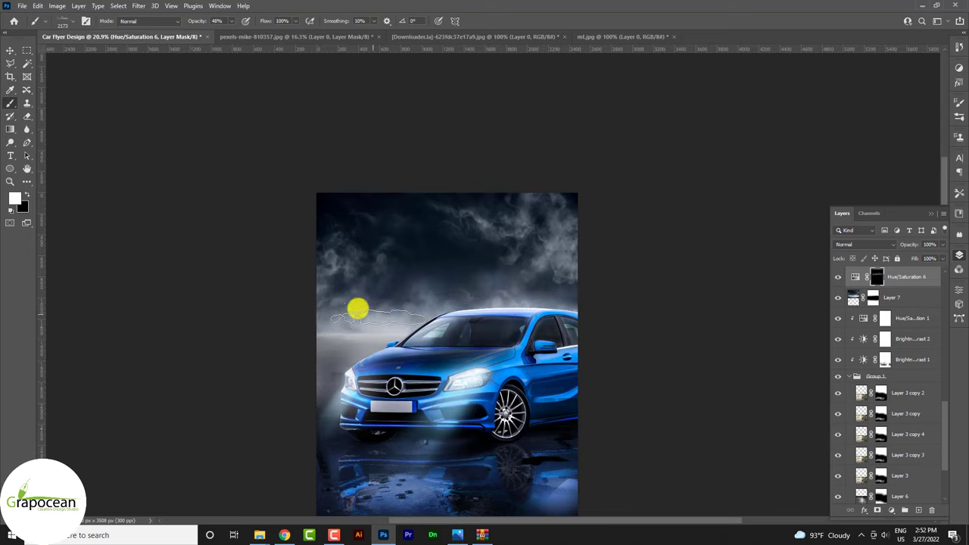
drag(575, 330, 511, 353)
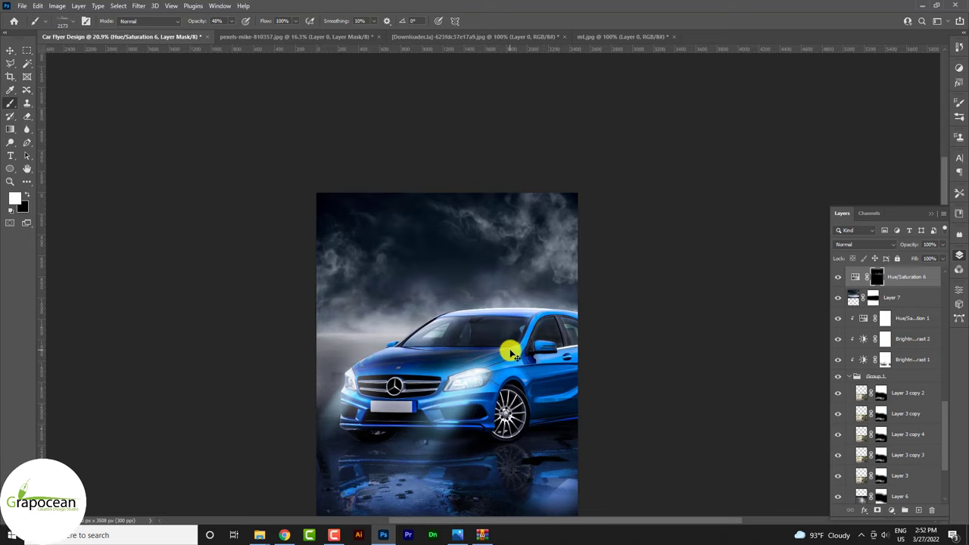
click(68, 20)
click(78, 178)
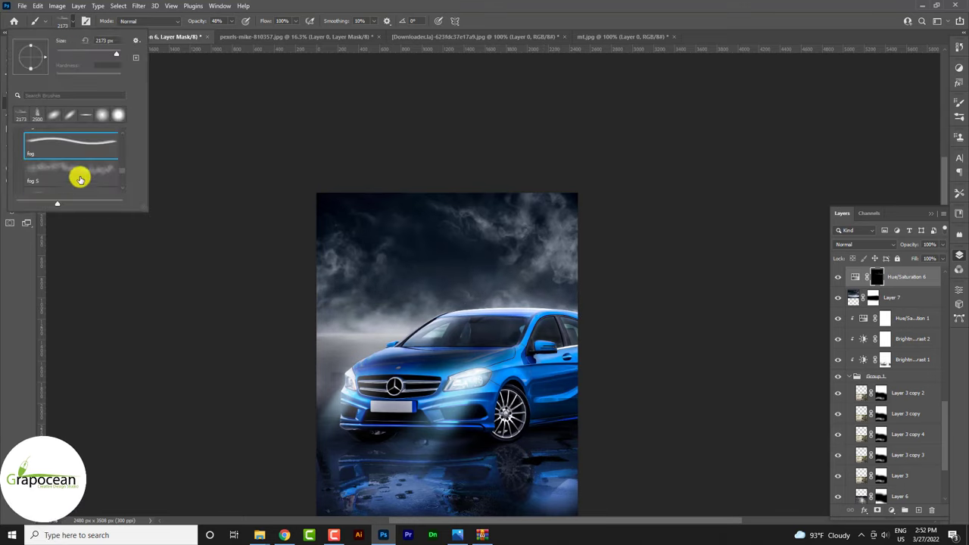
click(400, 346)
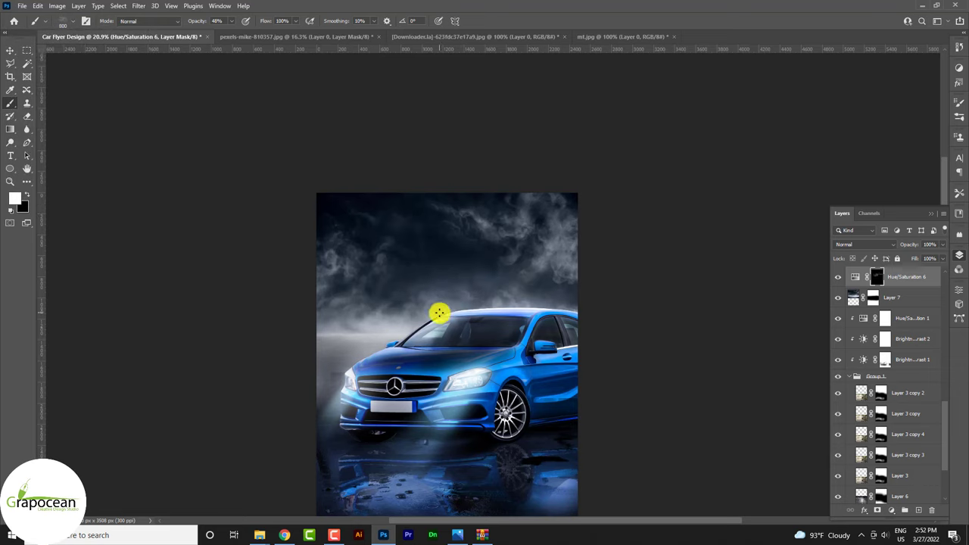
mouse_move(439, 313)
mouse_down()
mouse_move(448, 265)
mouse_move(437, 293)
mouse_up()
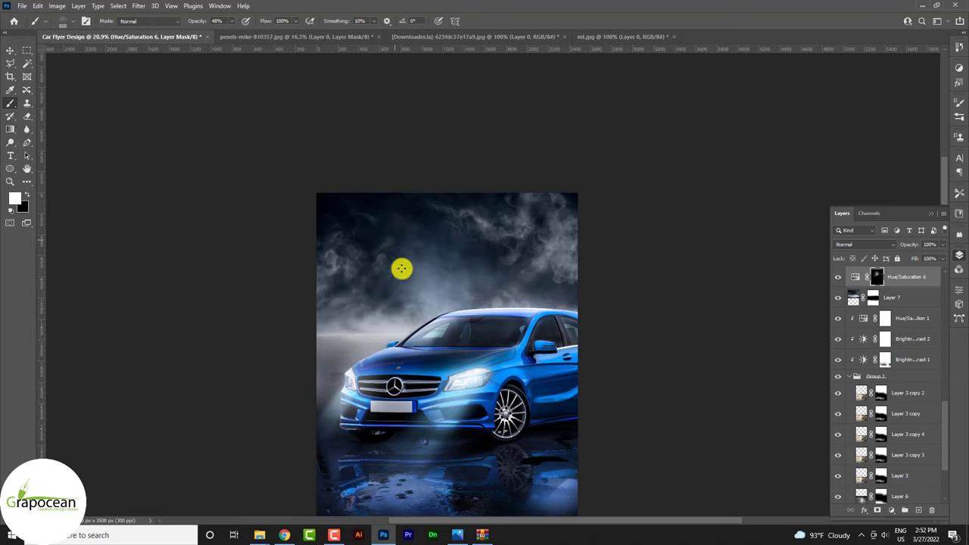
drag(438, 342, 331, 342)
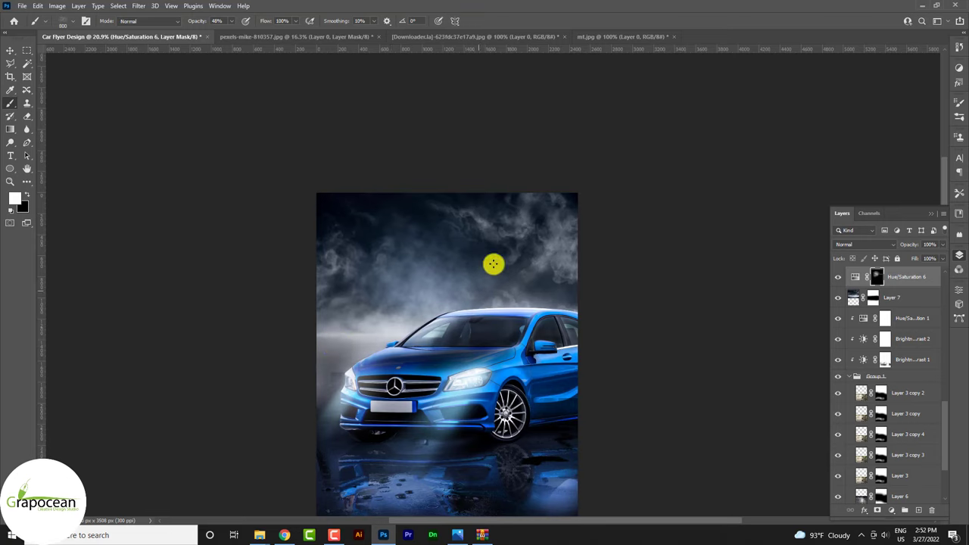
mouse_move(544, 302)
mouse_down()
mouse_move(439, 331)
mouse_move(362, 278)
mouse_up()
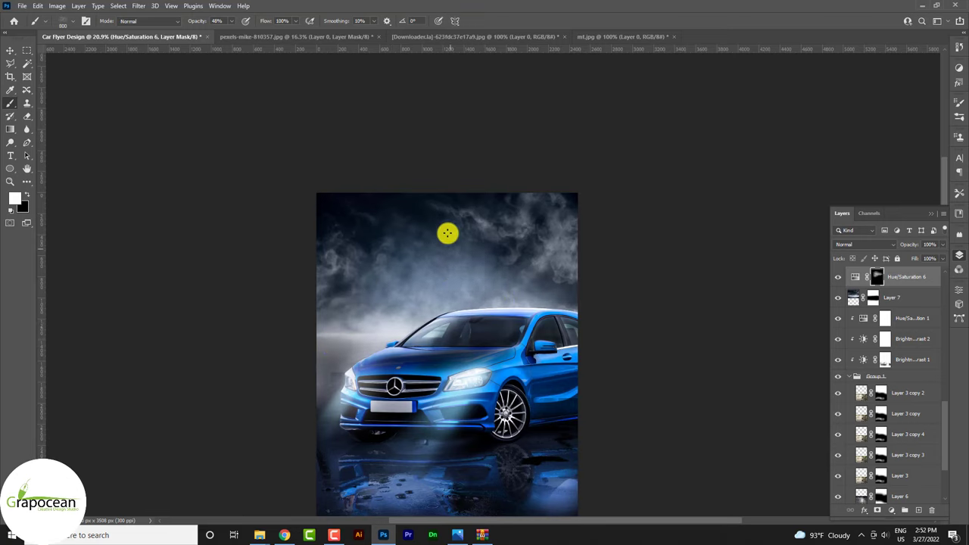
mouse_move(447, 233)
mouse_down()
mouse_move(447, 283)
mouse_move(503, 292)
mouse_up()
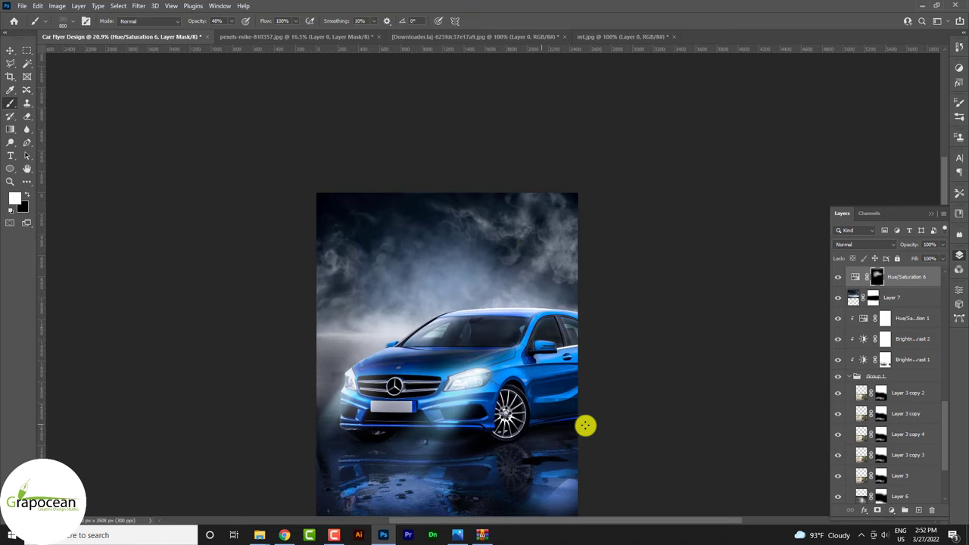
drag(528, 443, 231, 417)
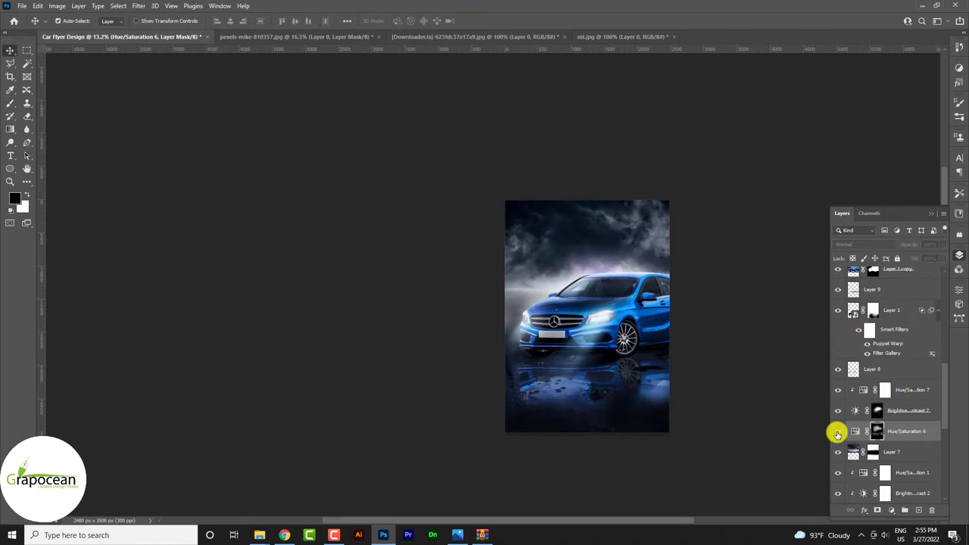
Add a colourised Hue/Saturation layer tinting the poster steel-blue (Hue ~267, Saturation ~28, Lightness +32).
click(891, 514)
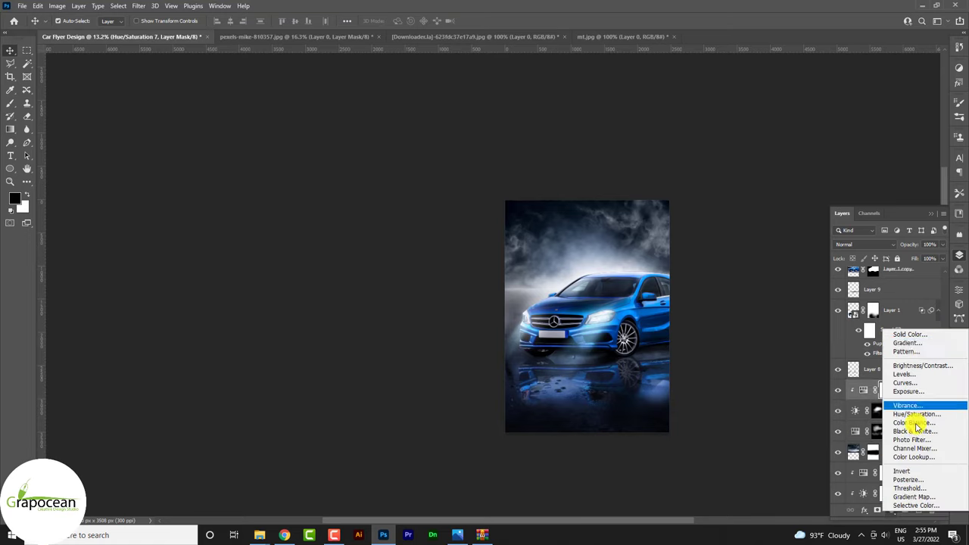
click(906, 389)
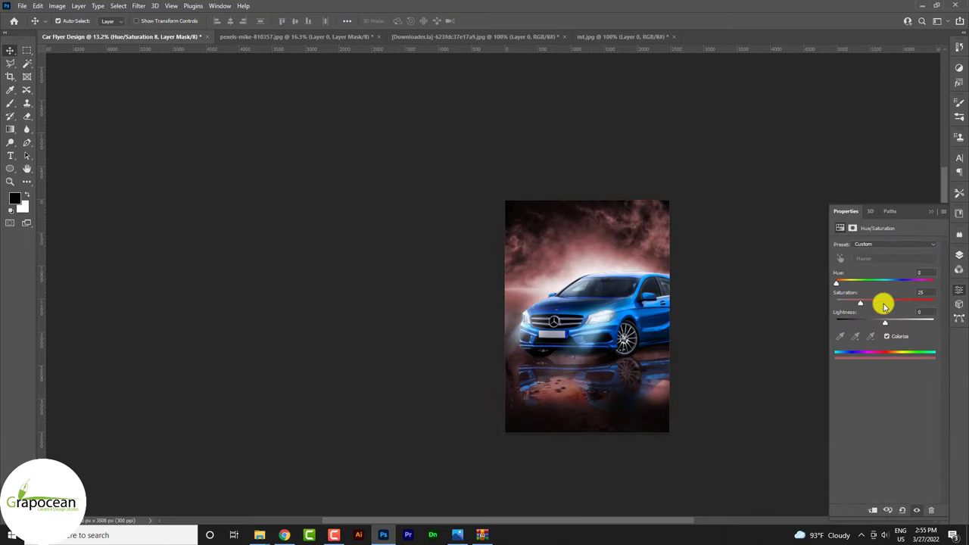
drag(889, 323, 900, 322)
mouse_move(839, 284)
mouse_down()
mouse_move(902, 292)
mouse_move(892, 283)
mouse_up()
mouse_move(860, 302)
mouse_down()
mouse_move(908, 303)
mouse_move(889, 324)
mouse_move(863, 325)
mouse_move(872, 328)
mouse_up()
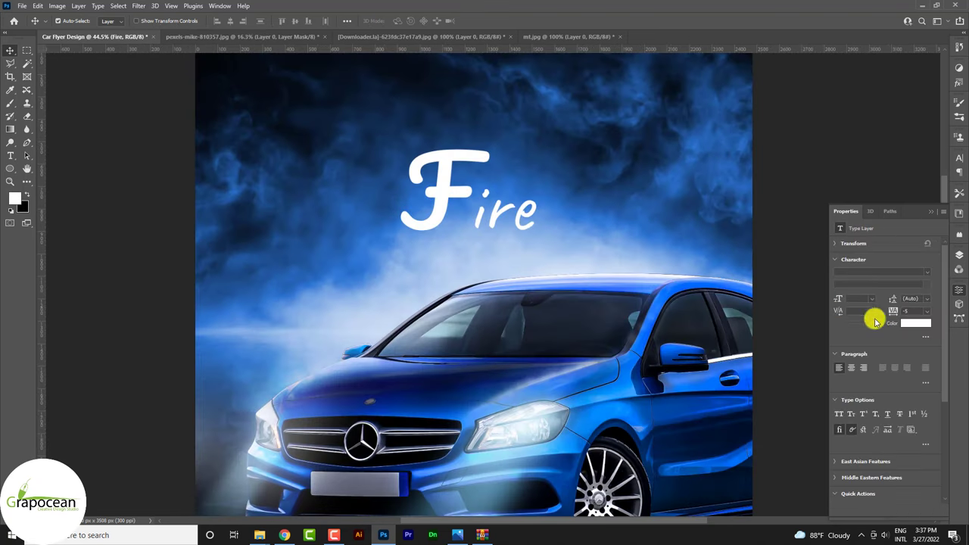
Set the Fire title layer's blend mode to Overlay.
click(959, 255)
click(872, 245)
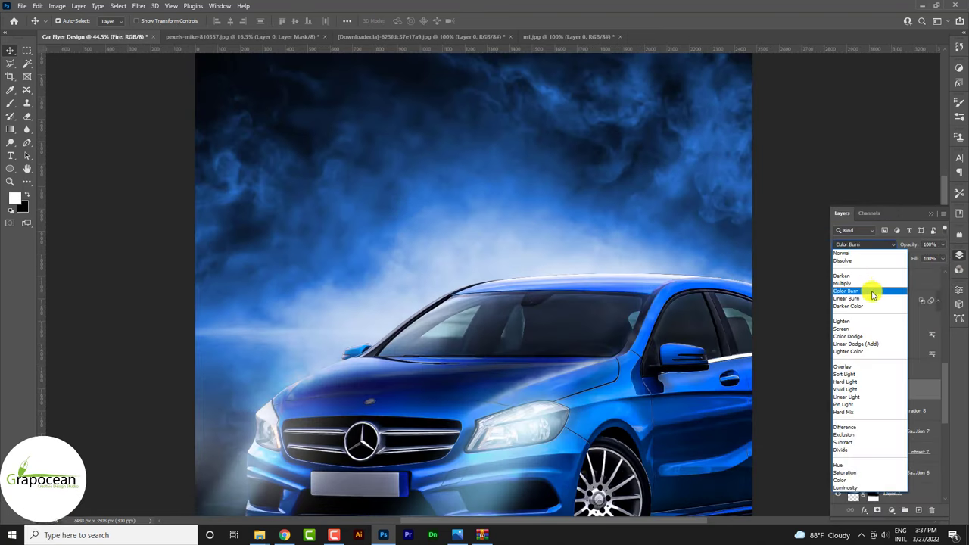
click(878, 367)
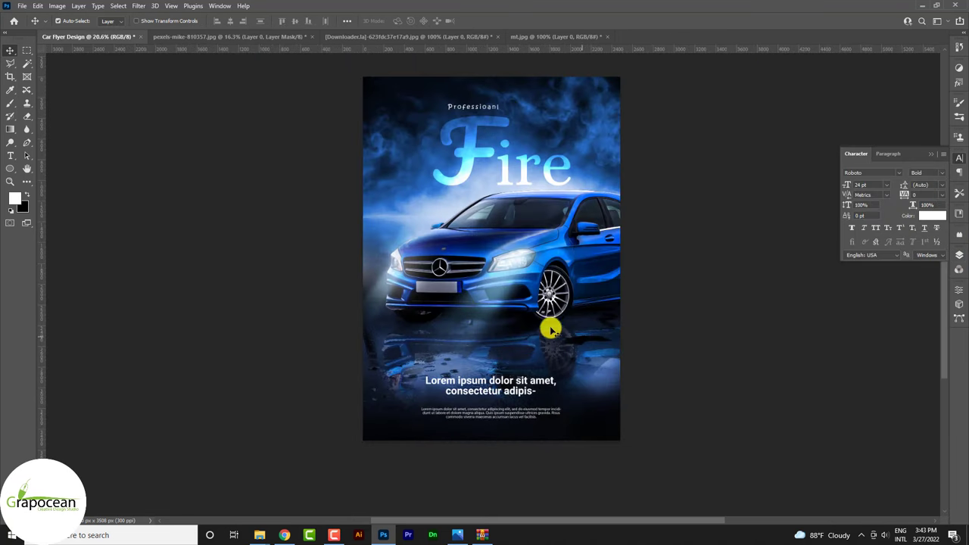
Draw a tall blue-filled rectangle and move it onto the flyer over the Fire title.
right_click(10, 168)
click(53, 168)
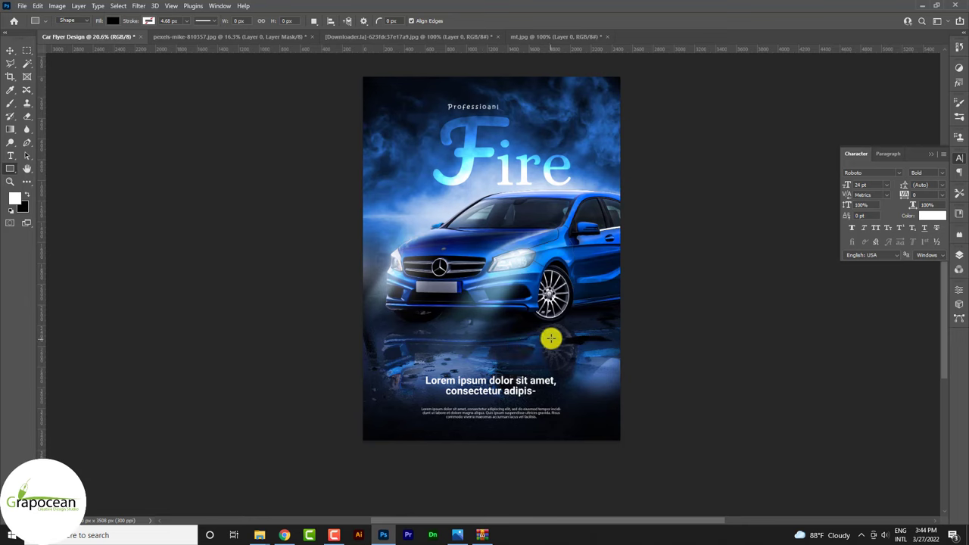
drag(490, 364, 521, 508)
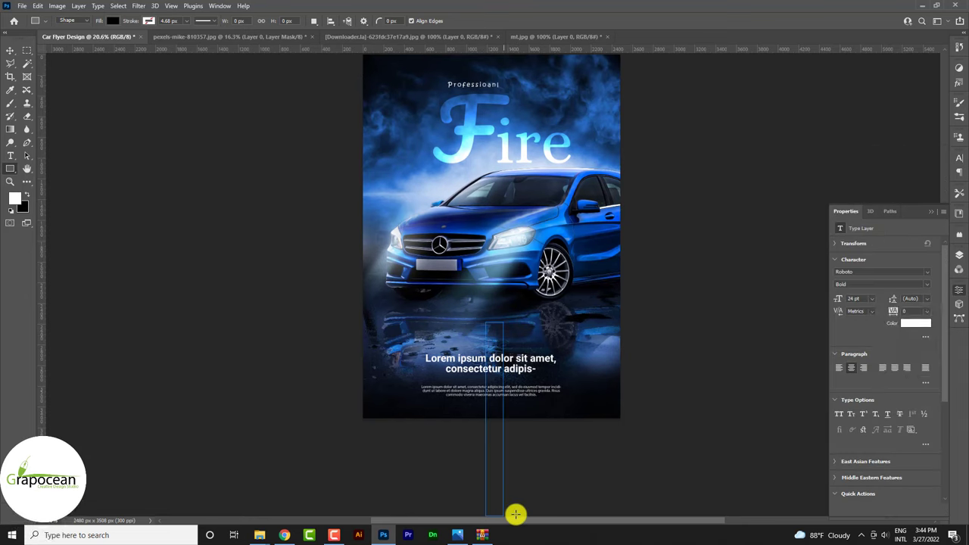
click(108, 21)
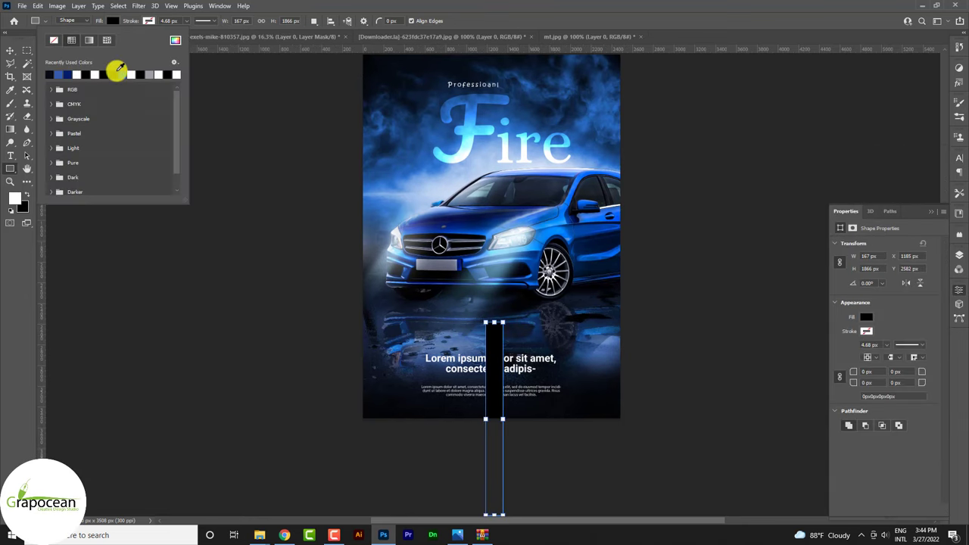
click(59, 74)
click(10, 49)
drag(500, 353, 395, 327)
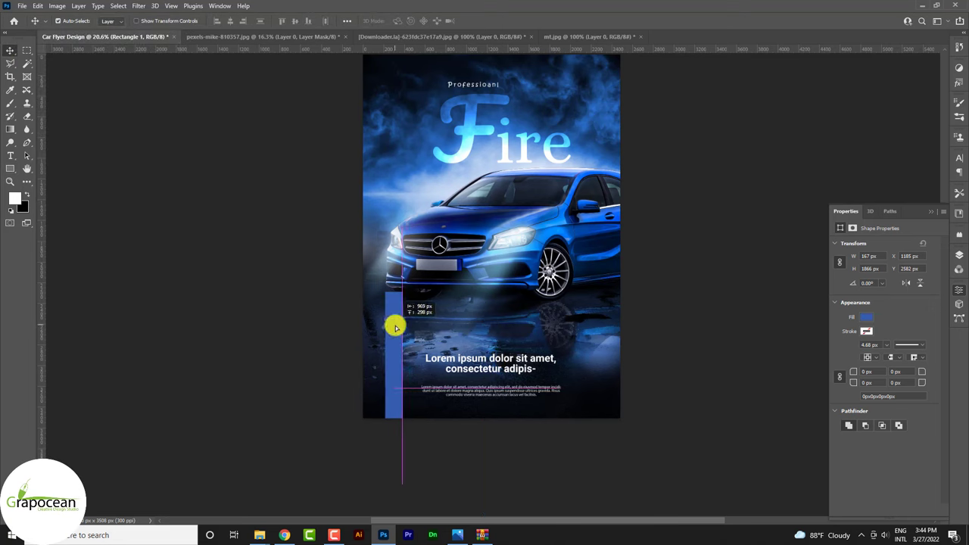
Blend the strip with Linear Dodge (Add), widen it, and fit the flyer in view.
click(958, 255)
click(863, 245)
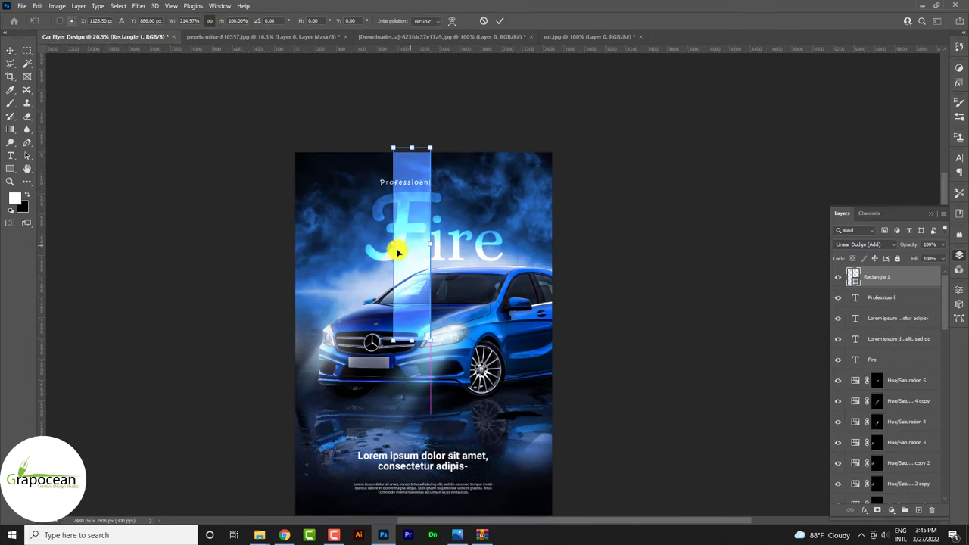
drag(378, 247, 366, 246)
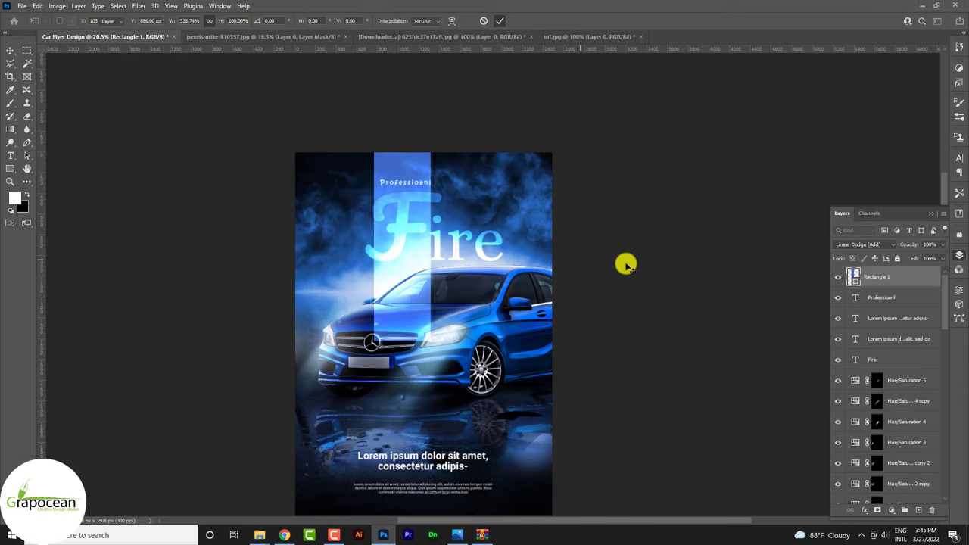
key(Return)
key(ctrl+minus)
key(ctrl+0)
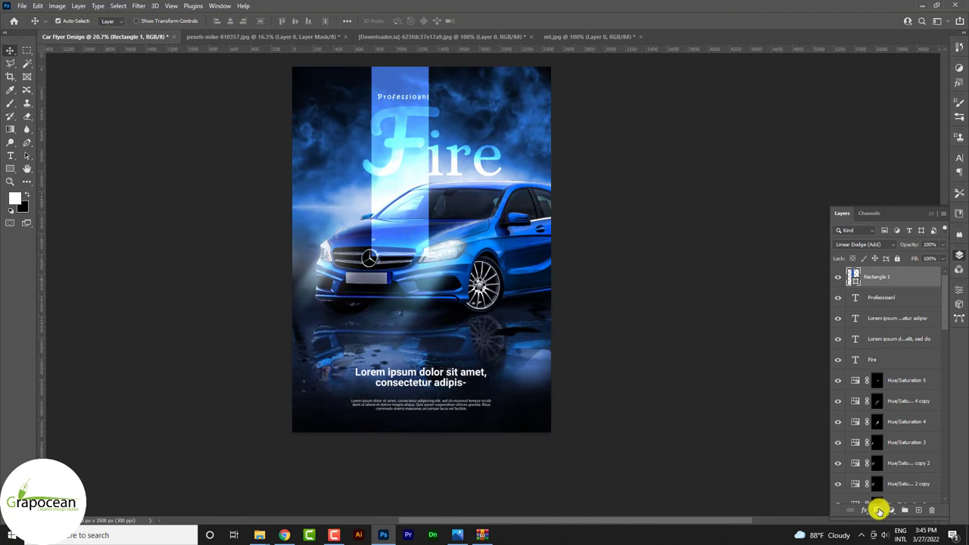
Mask the blue strip with a black-to-white gradient so it fades toward the car.
click(878, 511)
click(10, 129)
key(x)
drag(385, 277, 407, 198)
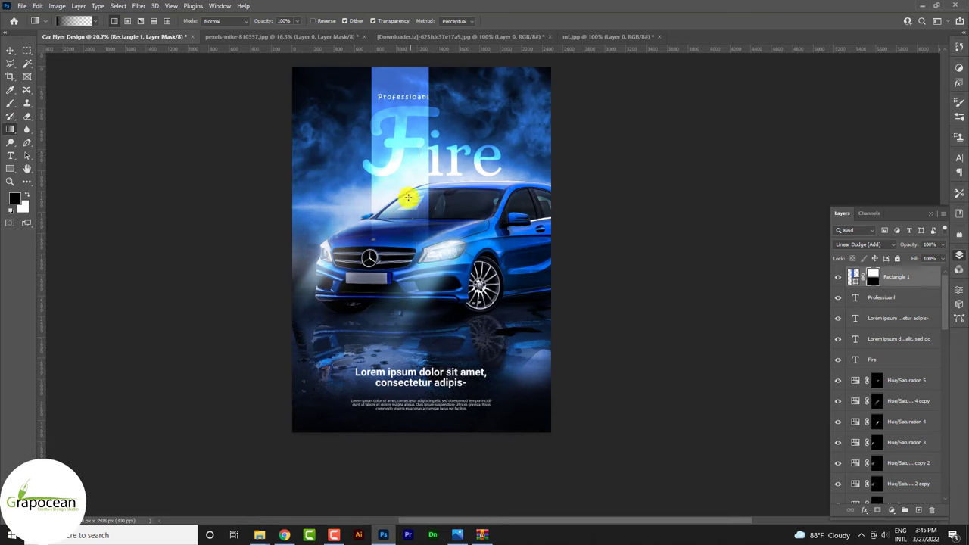
scroll(454, 233, down, 3)
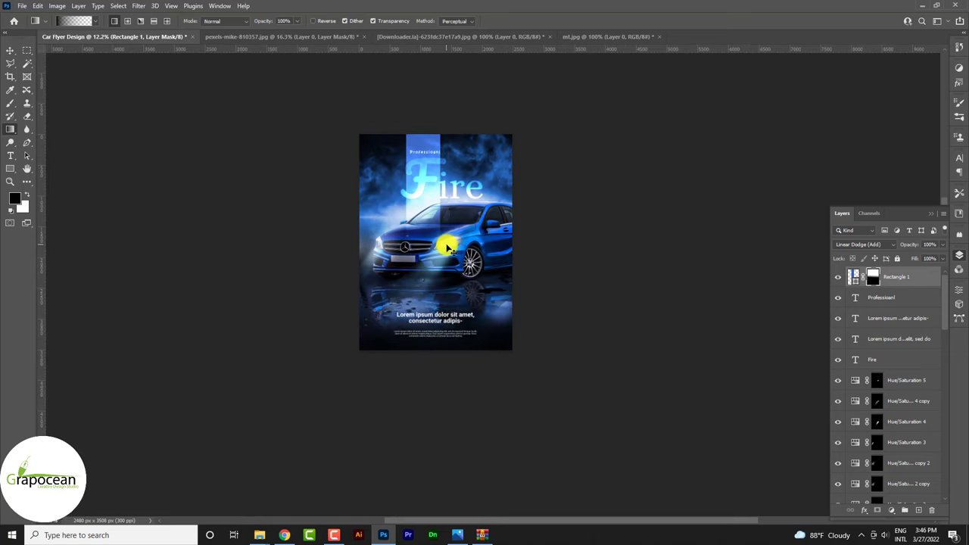
scroll(485, 138, up, 1)
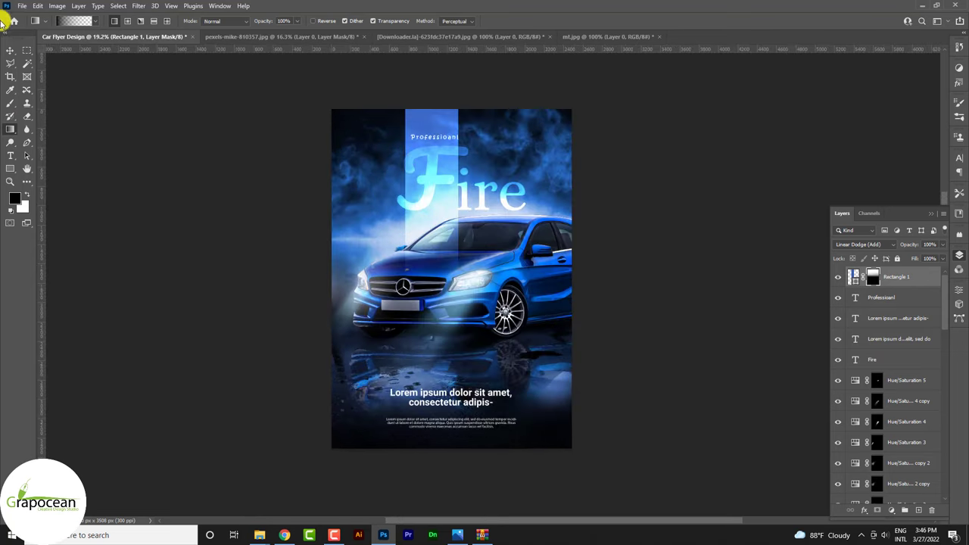
Scale the Lorem ipsum text block down to about 82% of its size.
click(10, 50)
click(571, 231)
scroll(575, 231, down, 1)
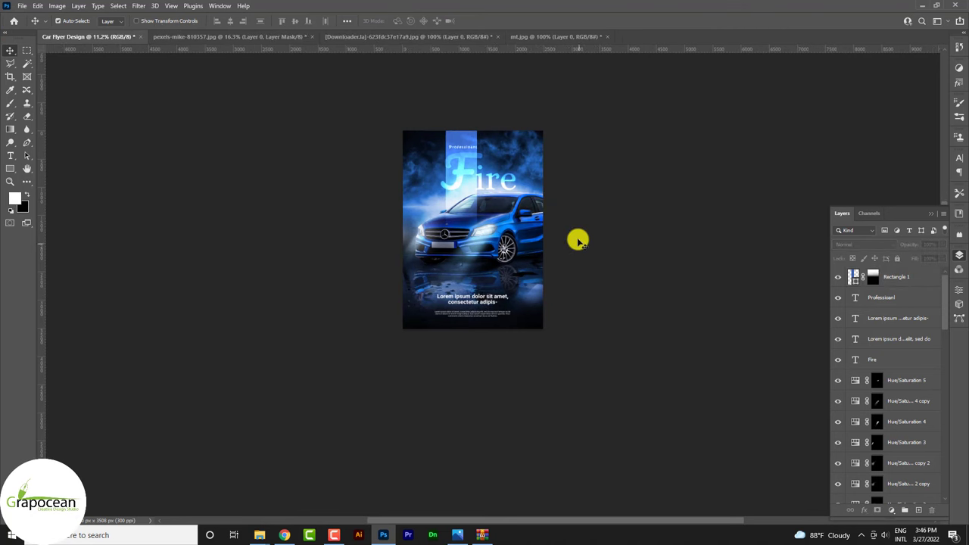
scroll(484, 295, up, 3)
click(483, 283)
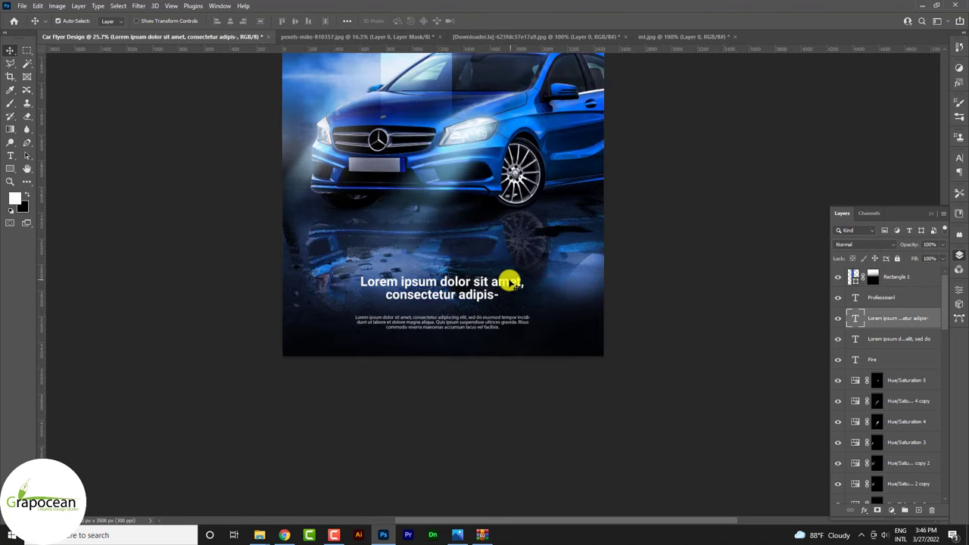
key(ctrl+t)
drag(530, 369, 474, 406)
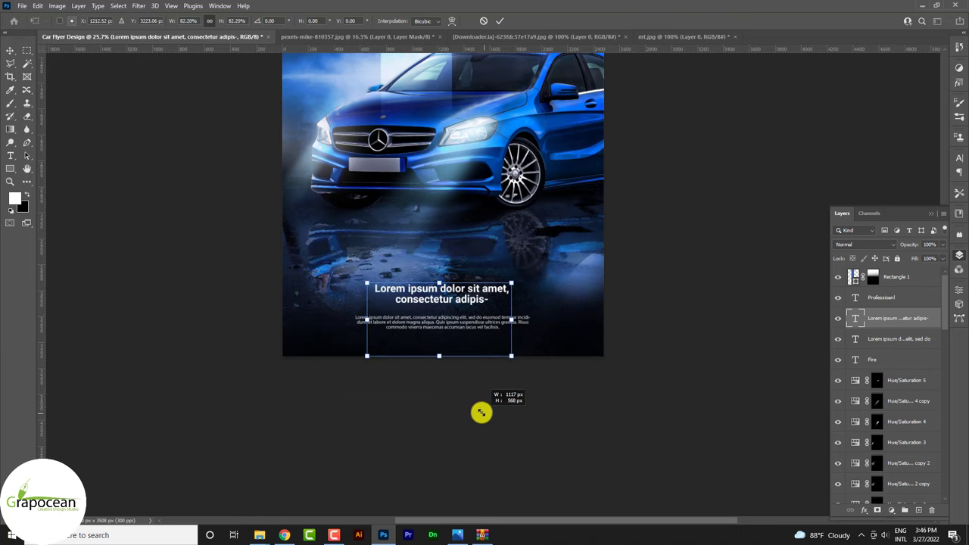
click(499, 20)
scroll(469, 333, down, 2)
scroll(470, 333, down, 3)
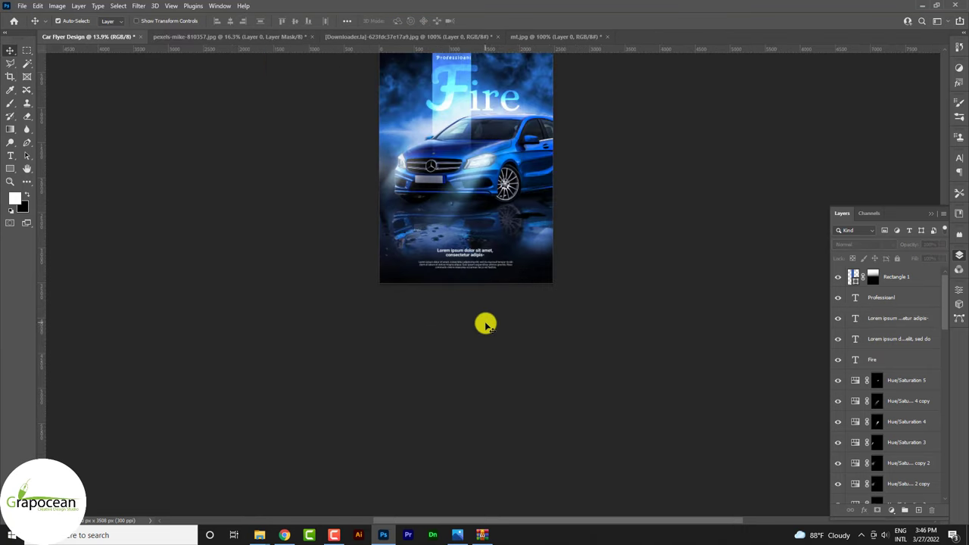
Set the Rectangle 1 mask Feather to 121.5 px in the Properties panel.
click(558, 193)
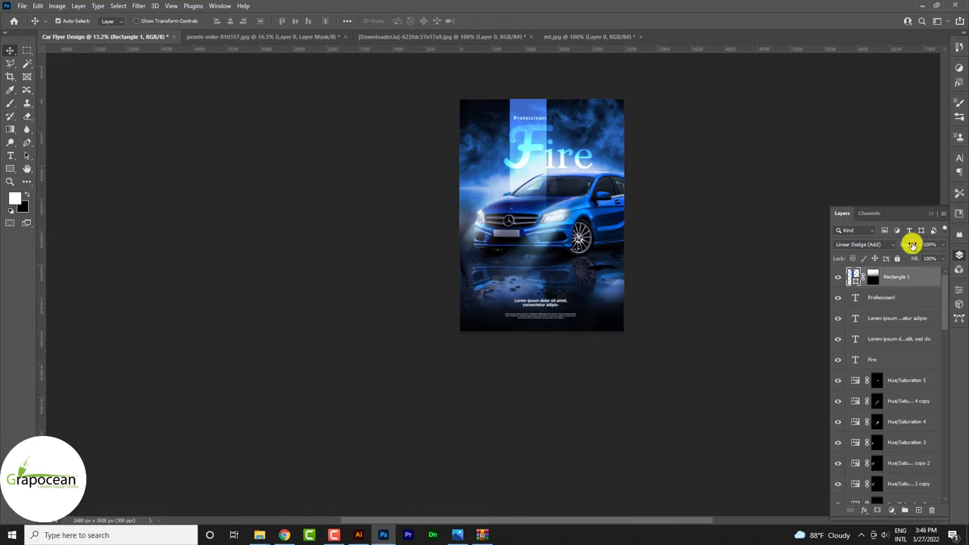
click(958, 290)
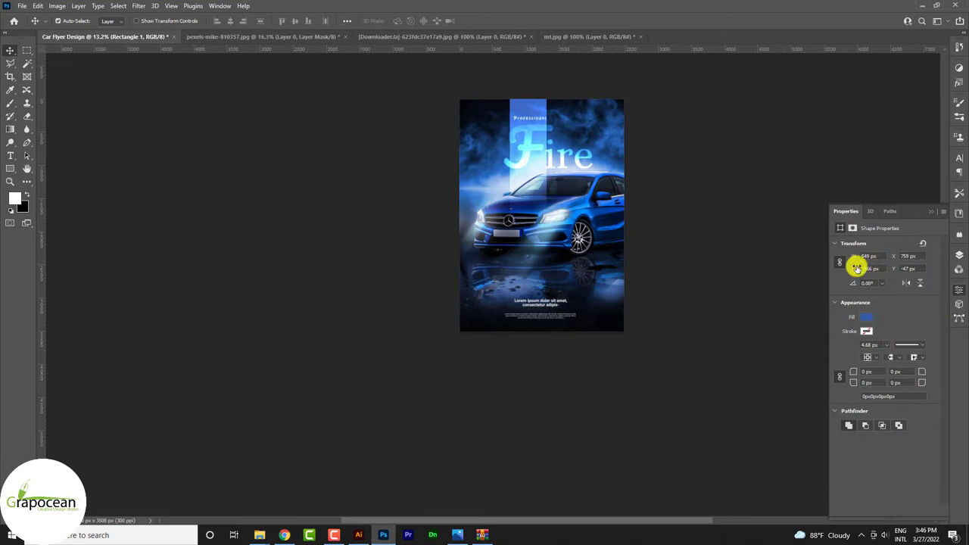
click(852, 228)
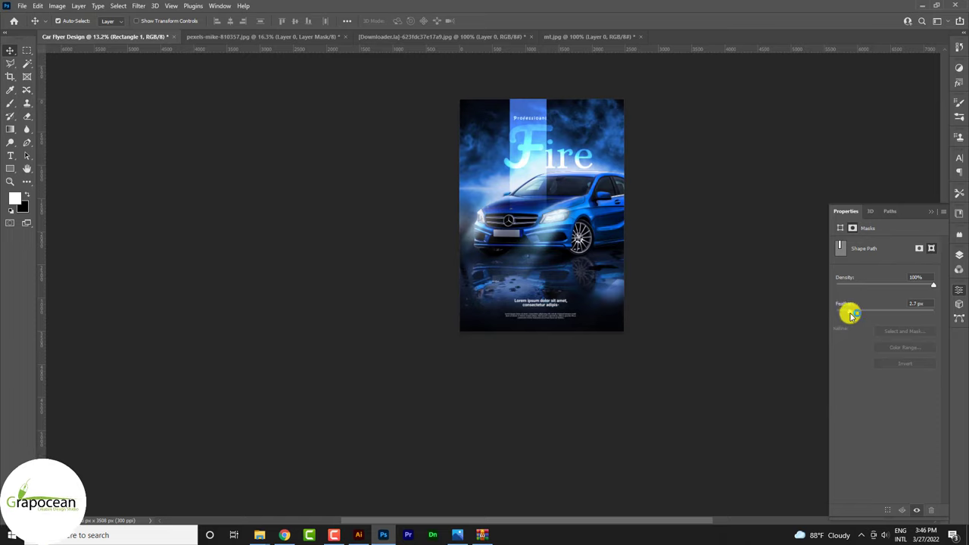
drag(868, 315, 902, 315)
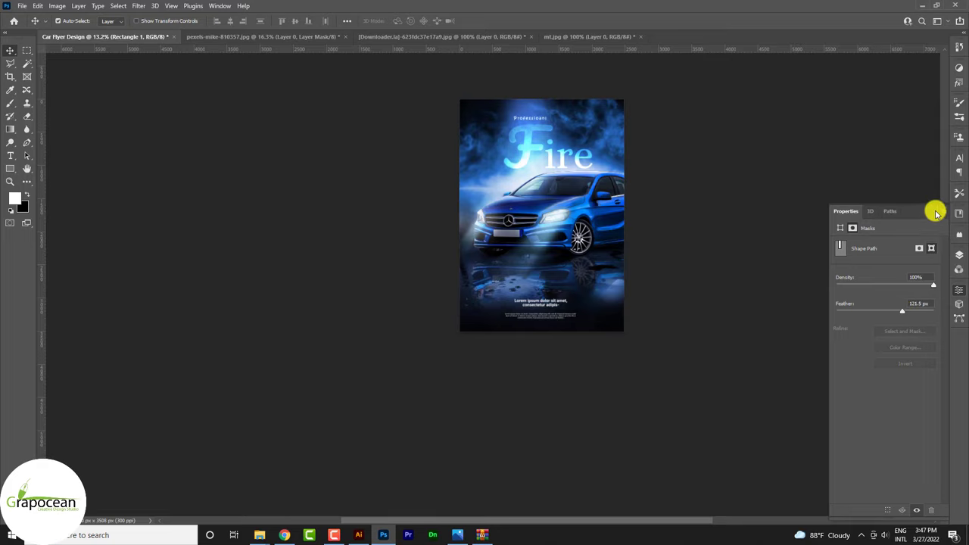